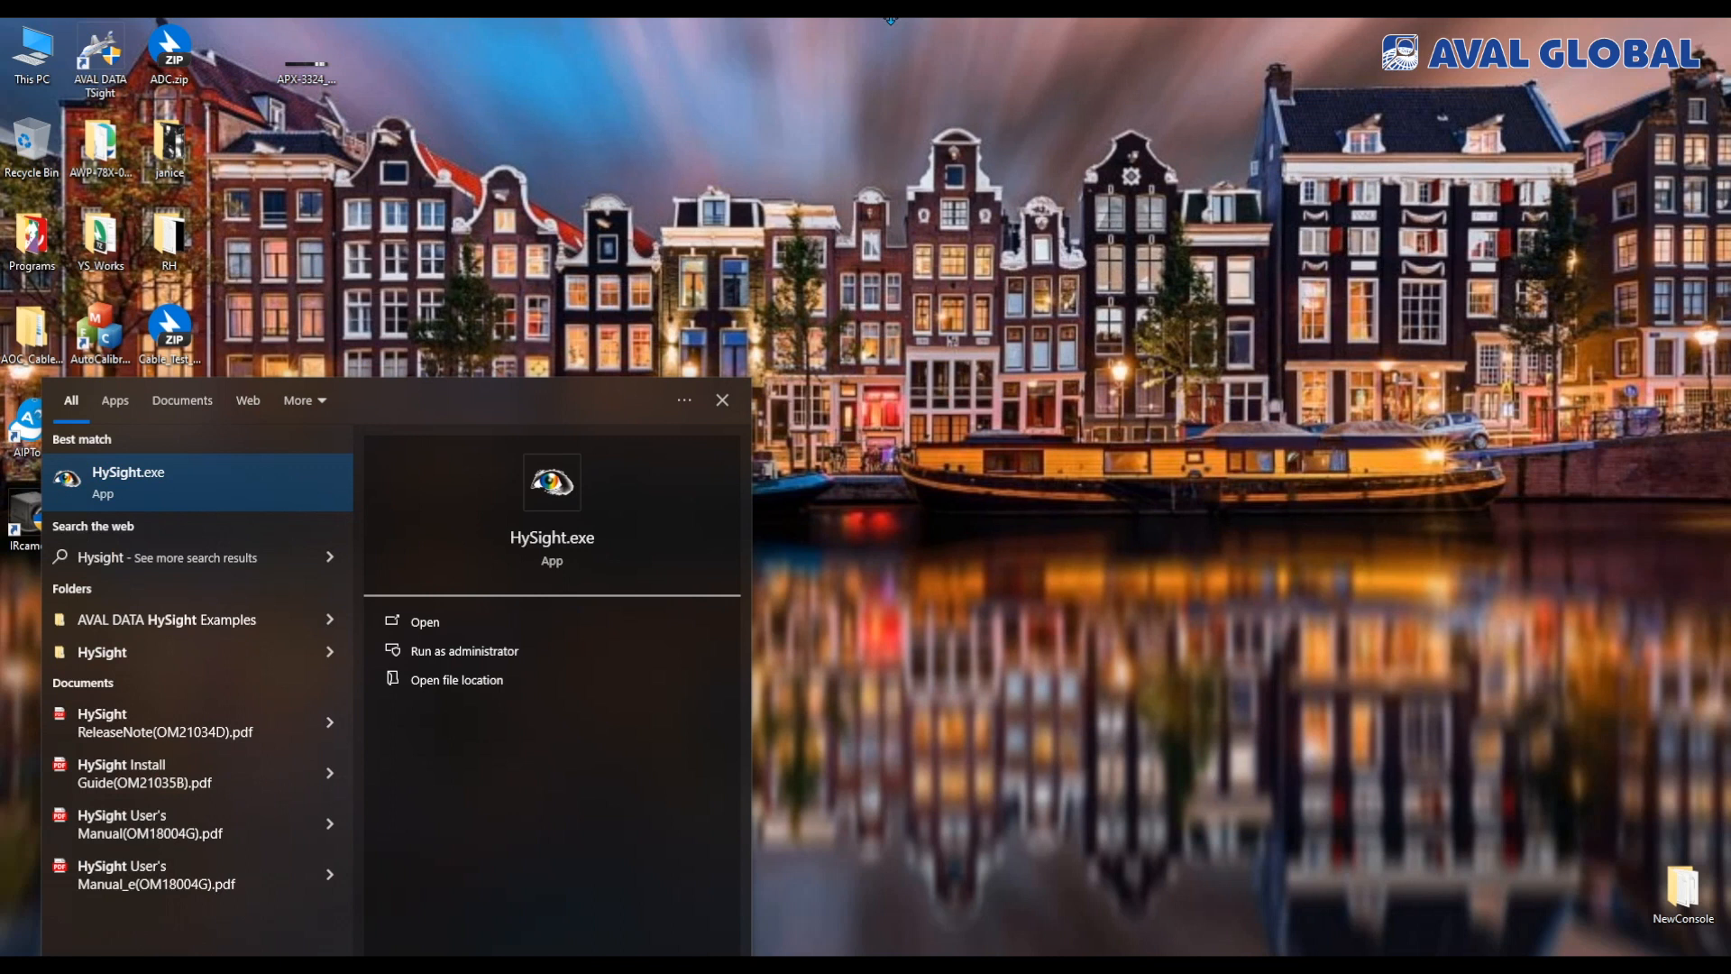
# Step: Launch HySight and dismiss the SDK registration notice
pyautogui.press('Return')
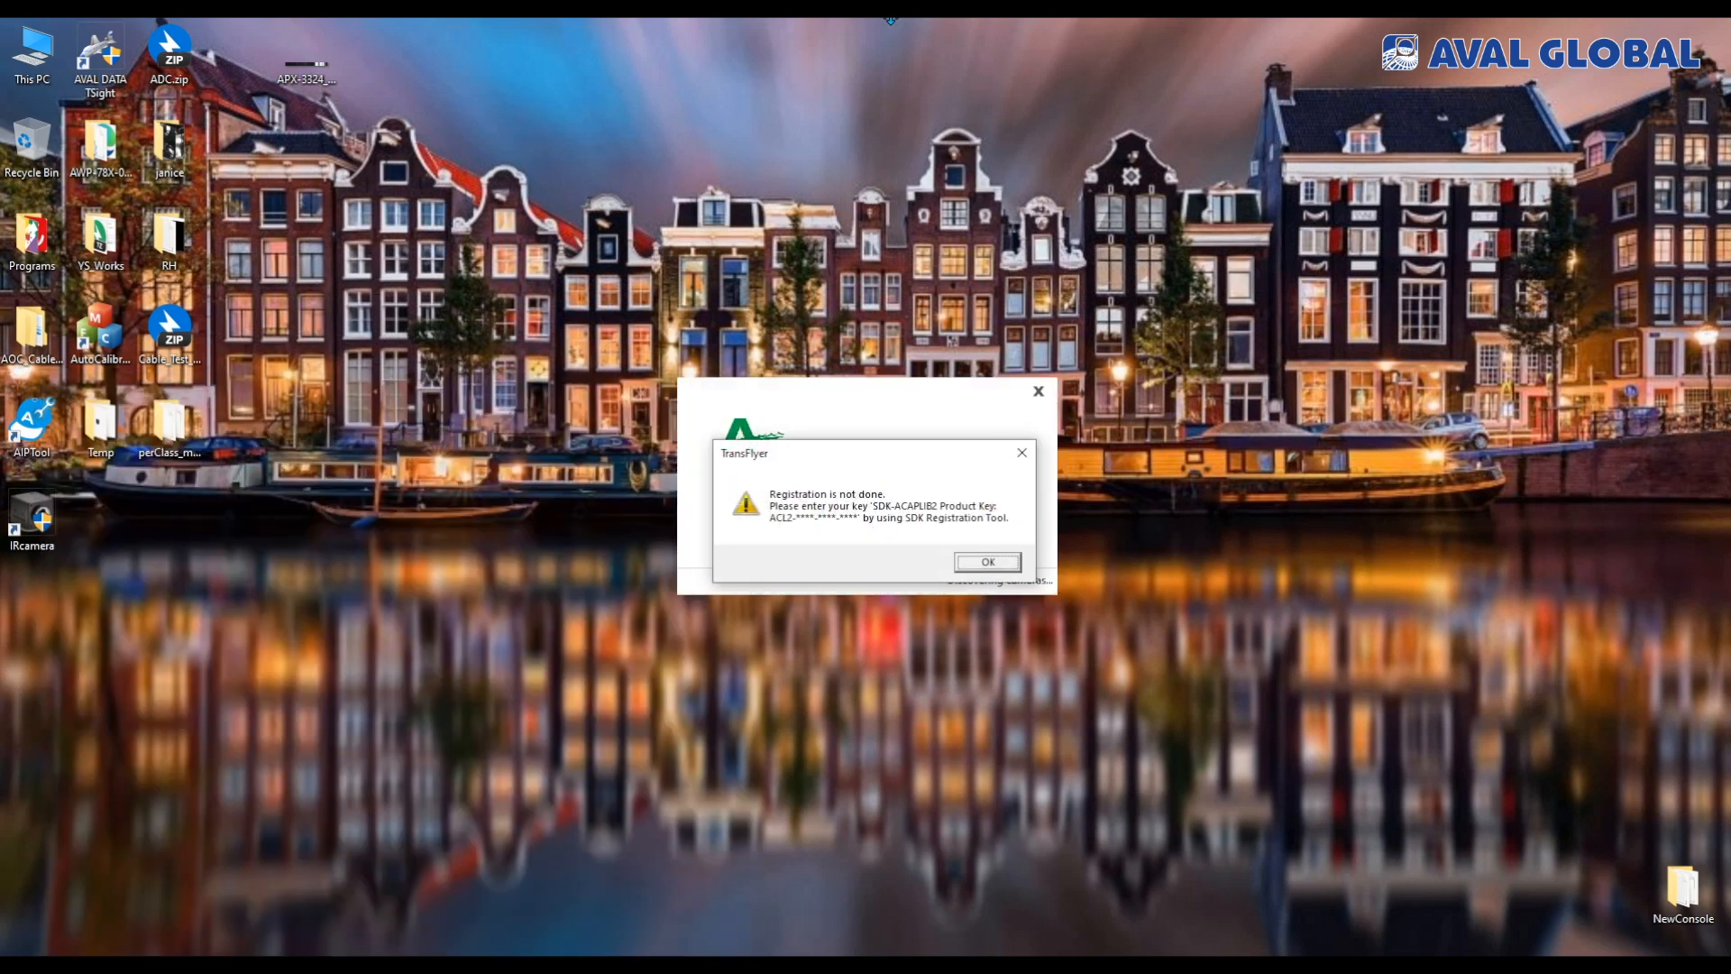
pyautogui.click(989, 562)
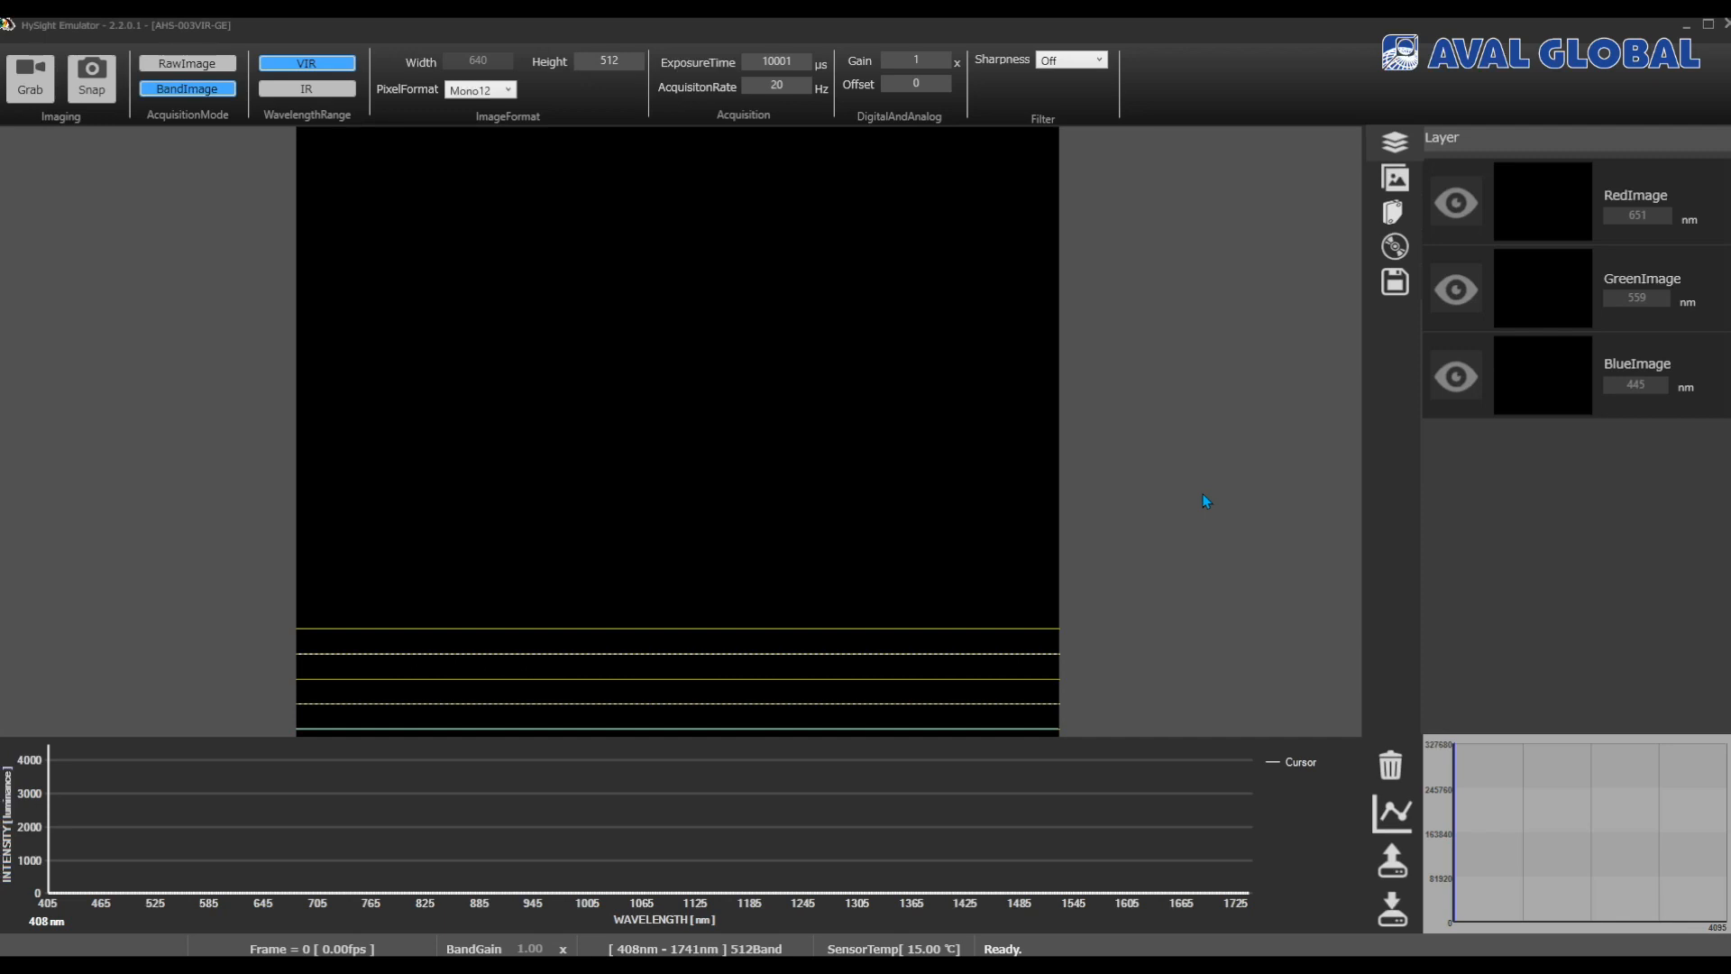
# Step: Set the pixel format to Mono8 and the acquisition rate to 220 Hz
pyautogui.click(499, 90)
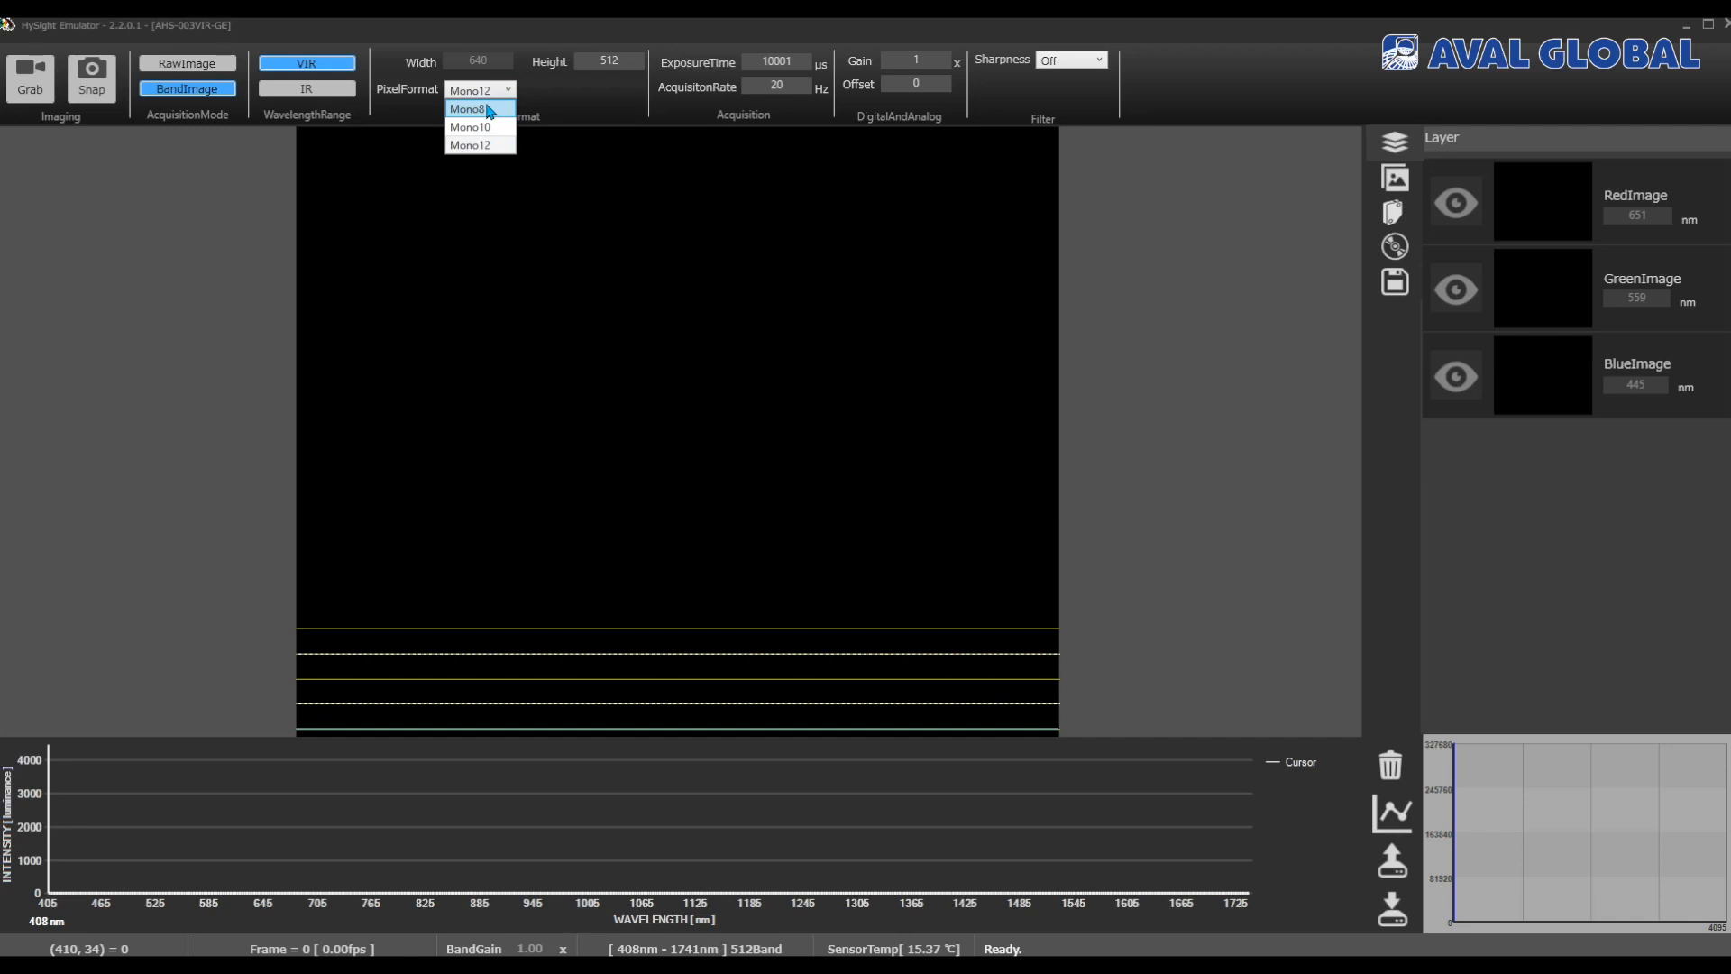
pyautogui.click(488, 109)
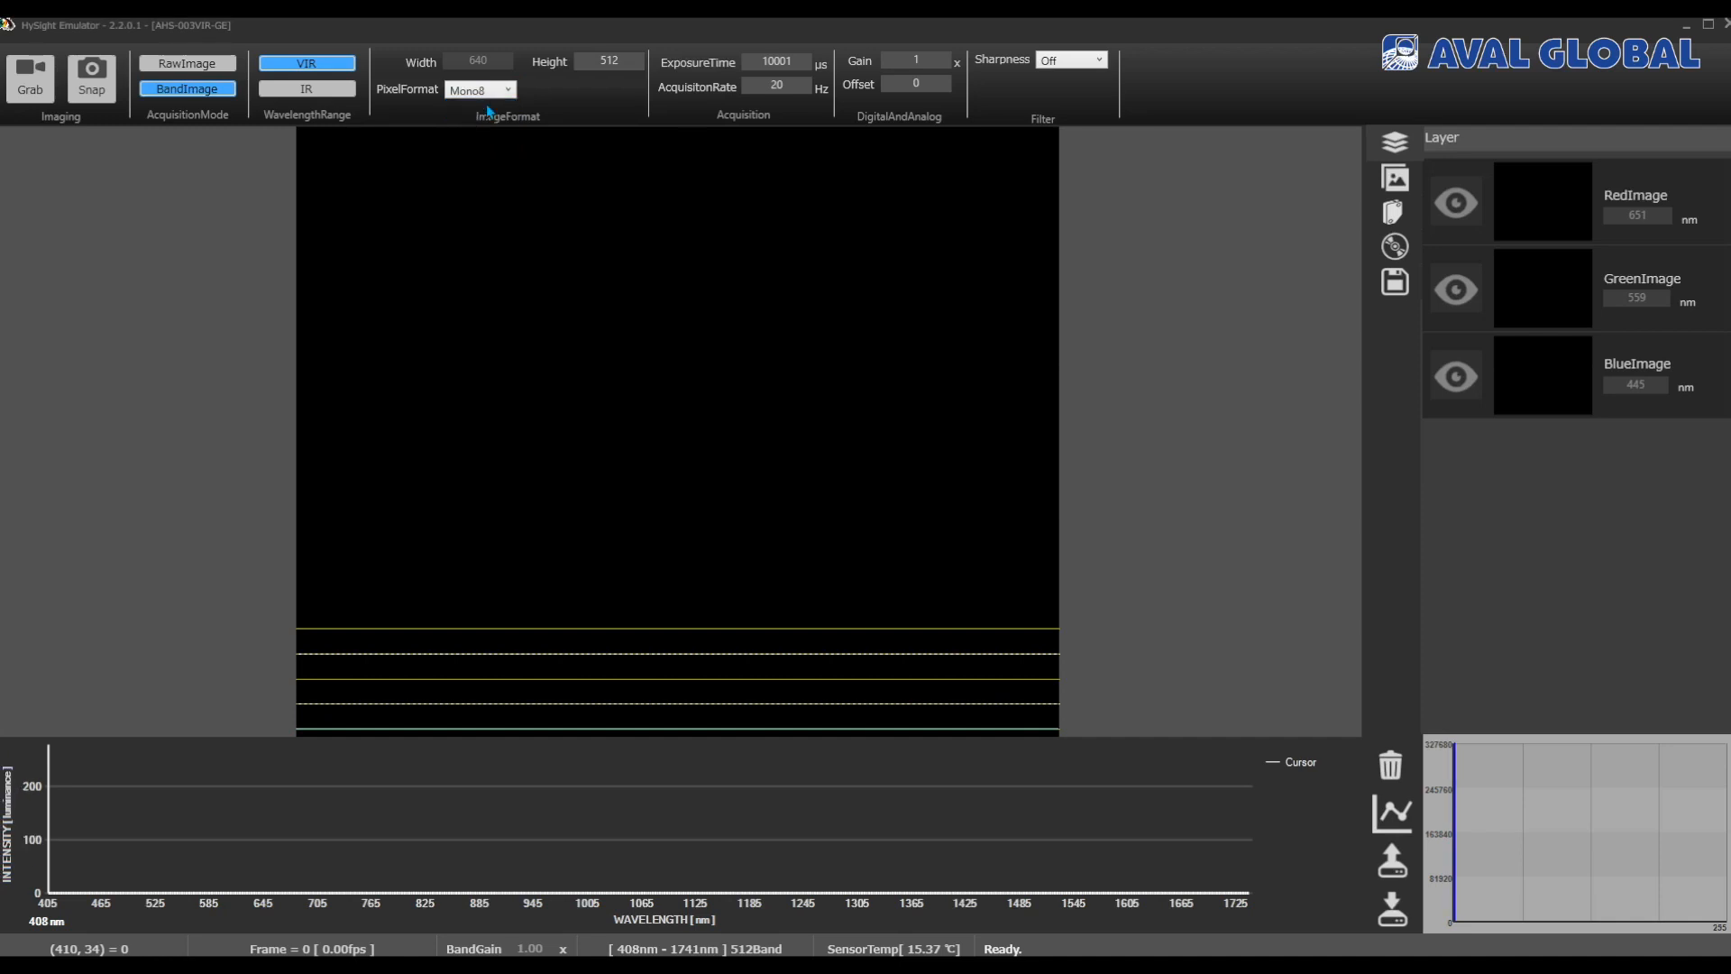
pyautogui.doubleClick(778, 85)
pyautogui.write('220')
pyautogui.press('Return')
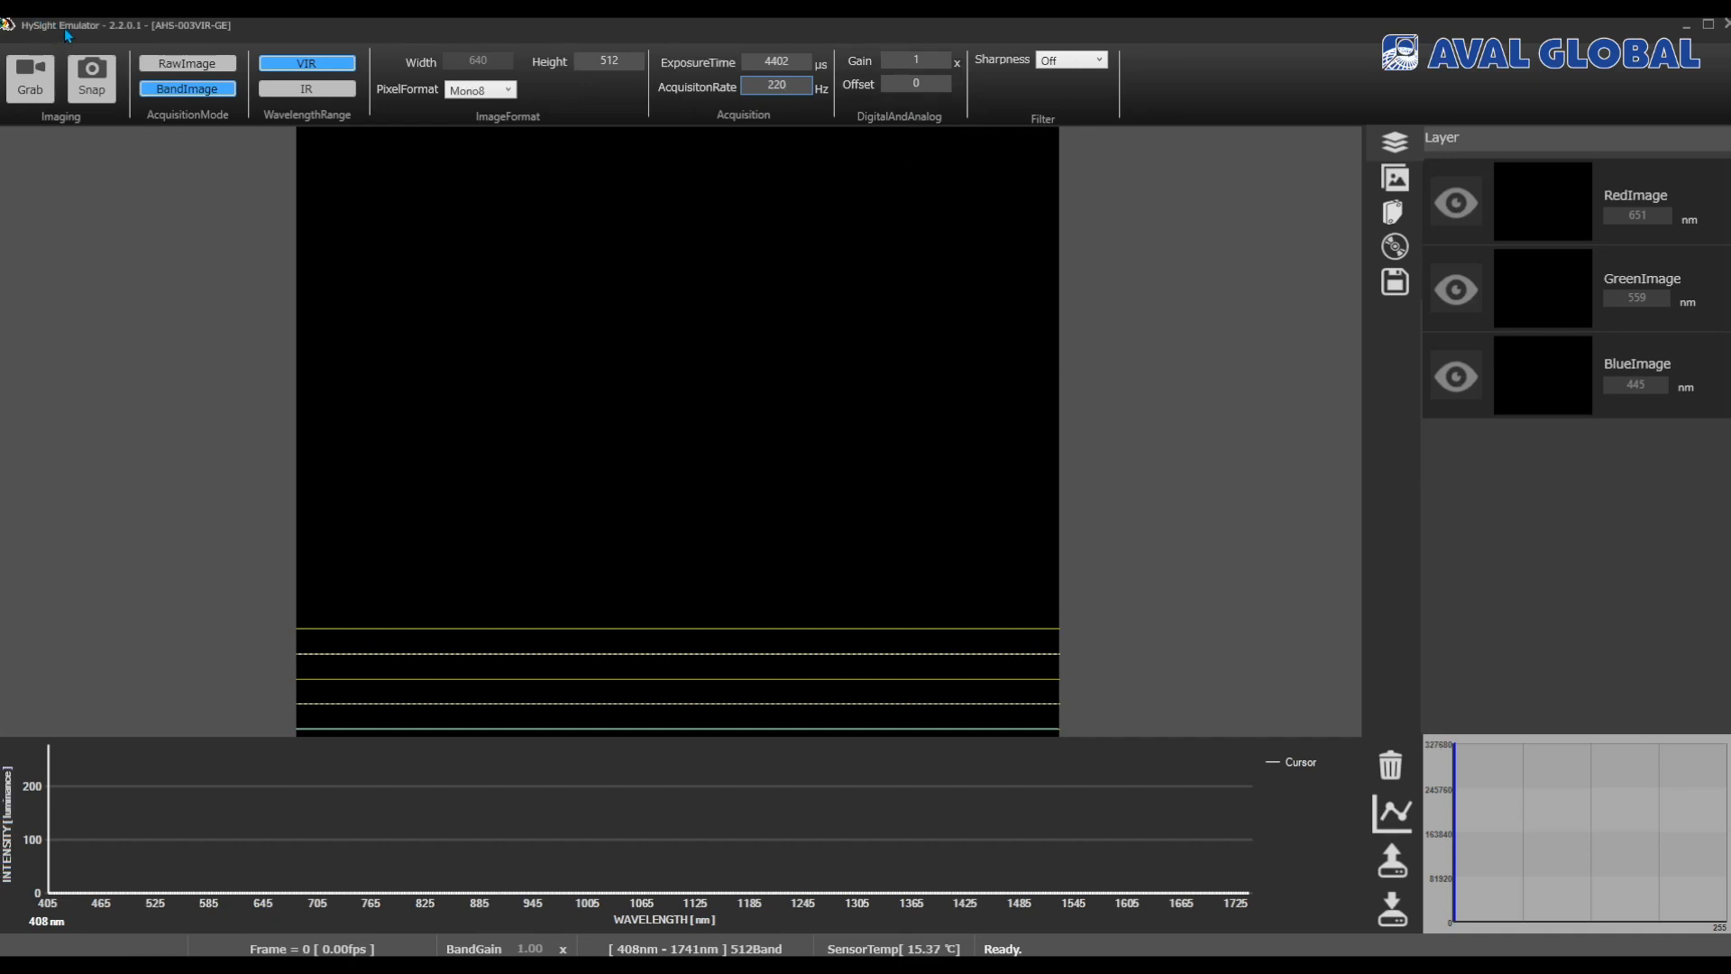
# Step: Check the software version and camera details in the About HySight information, and close it
pyautogui.click(170, 34)
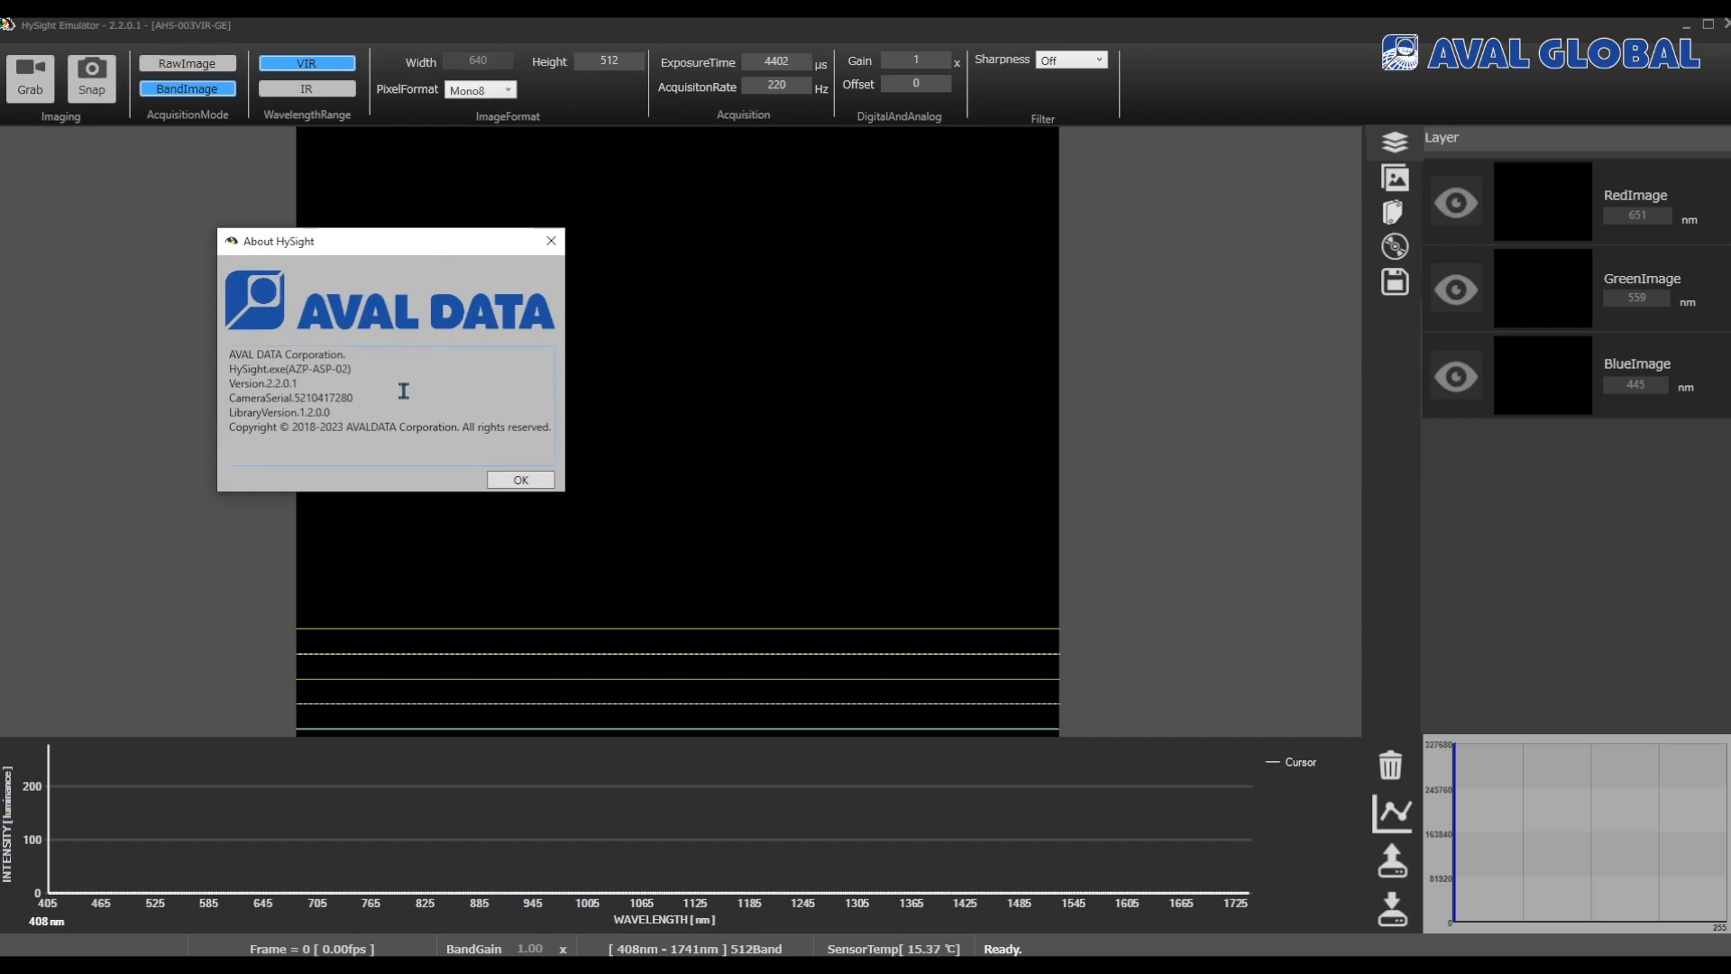
pyautogui.click(549, 245)
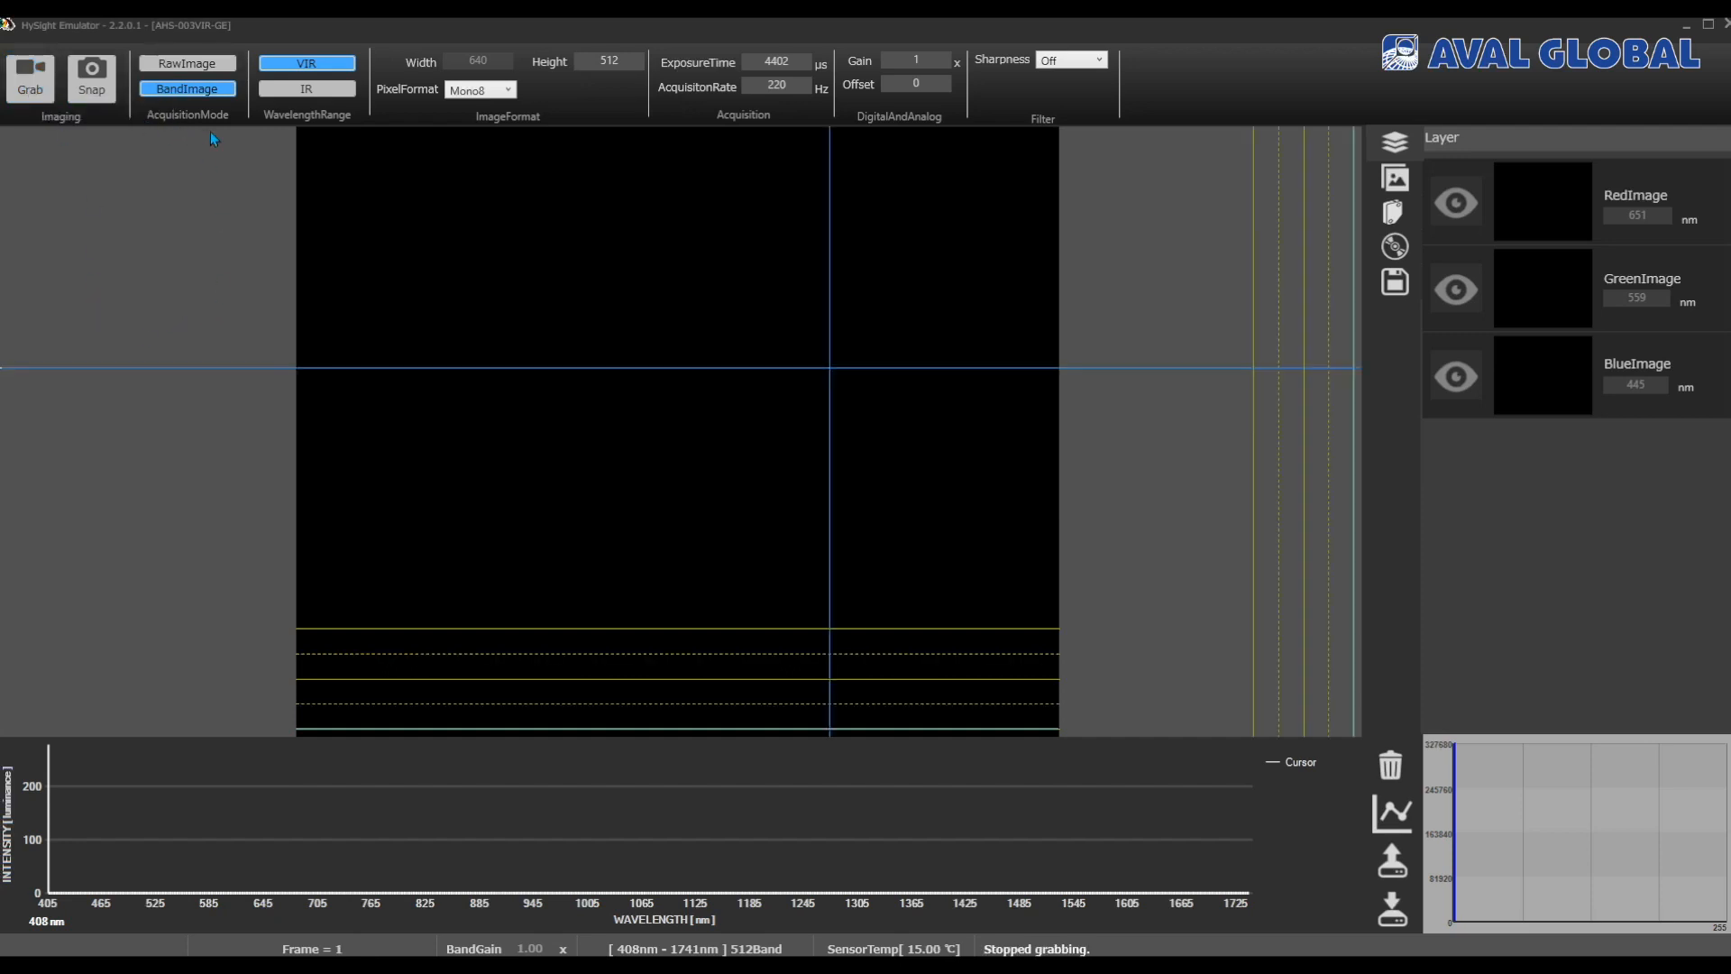
# Step: Switch the acquisition mode to RawImage and snap a raw image in the VIR range
pyautogui.click(210, 66)
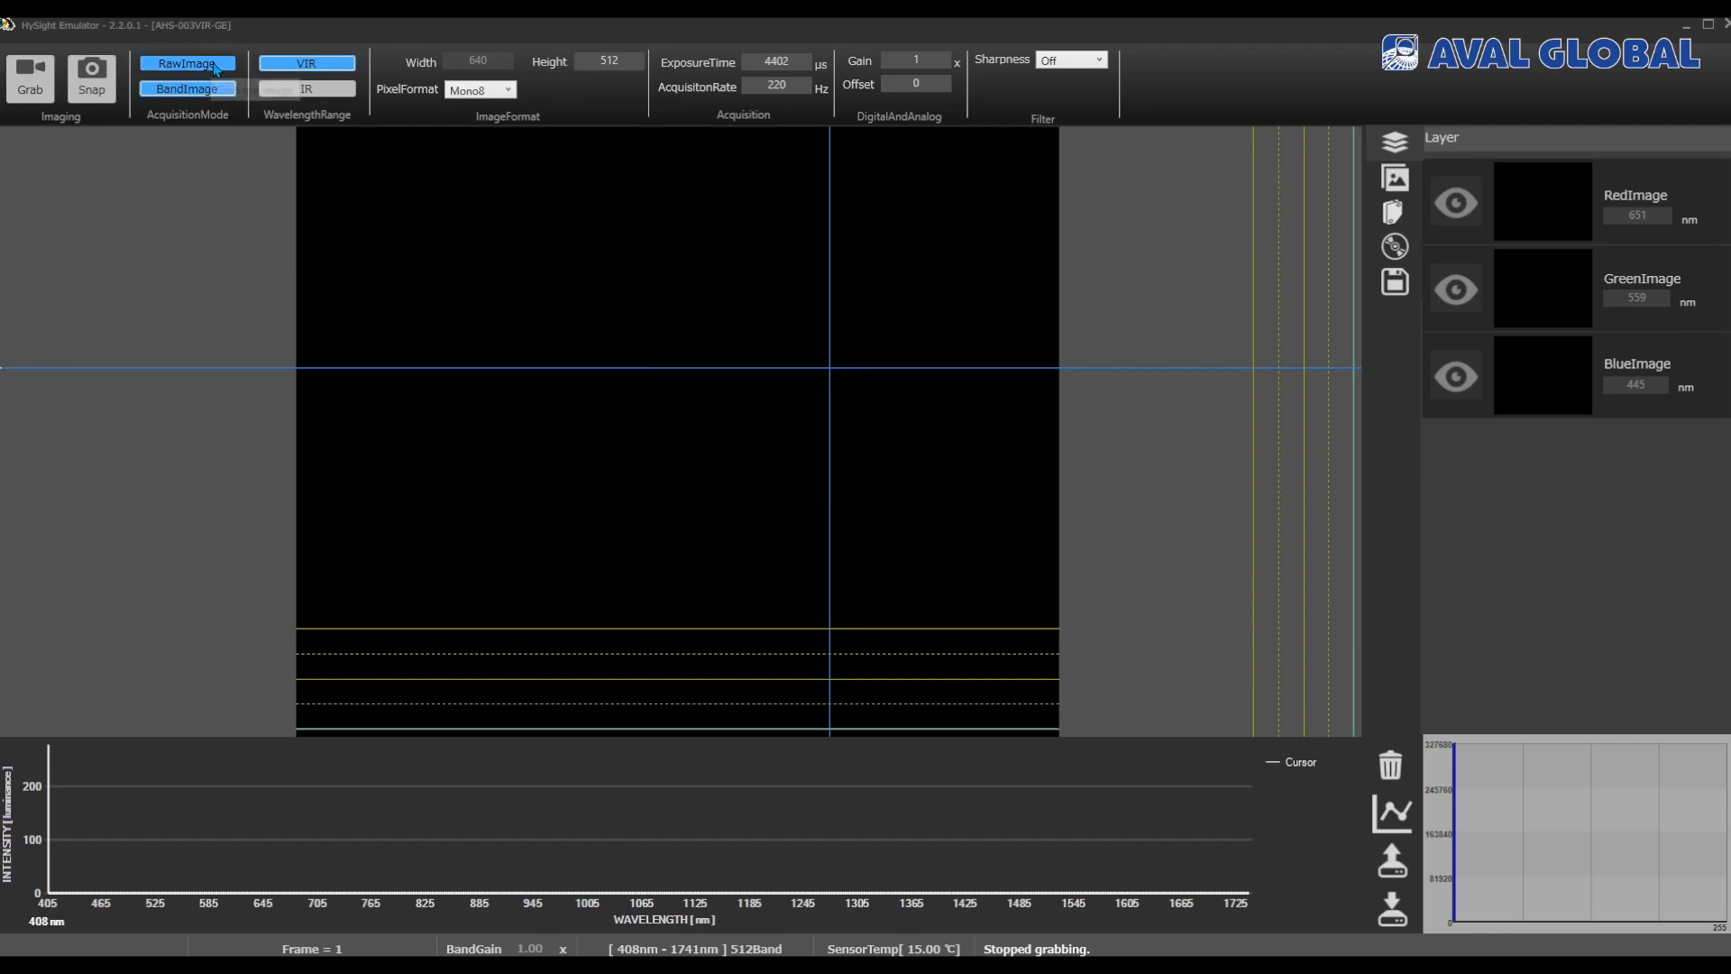
pyautogui.click(91, 81)
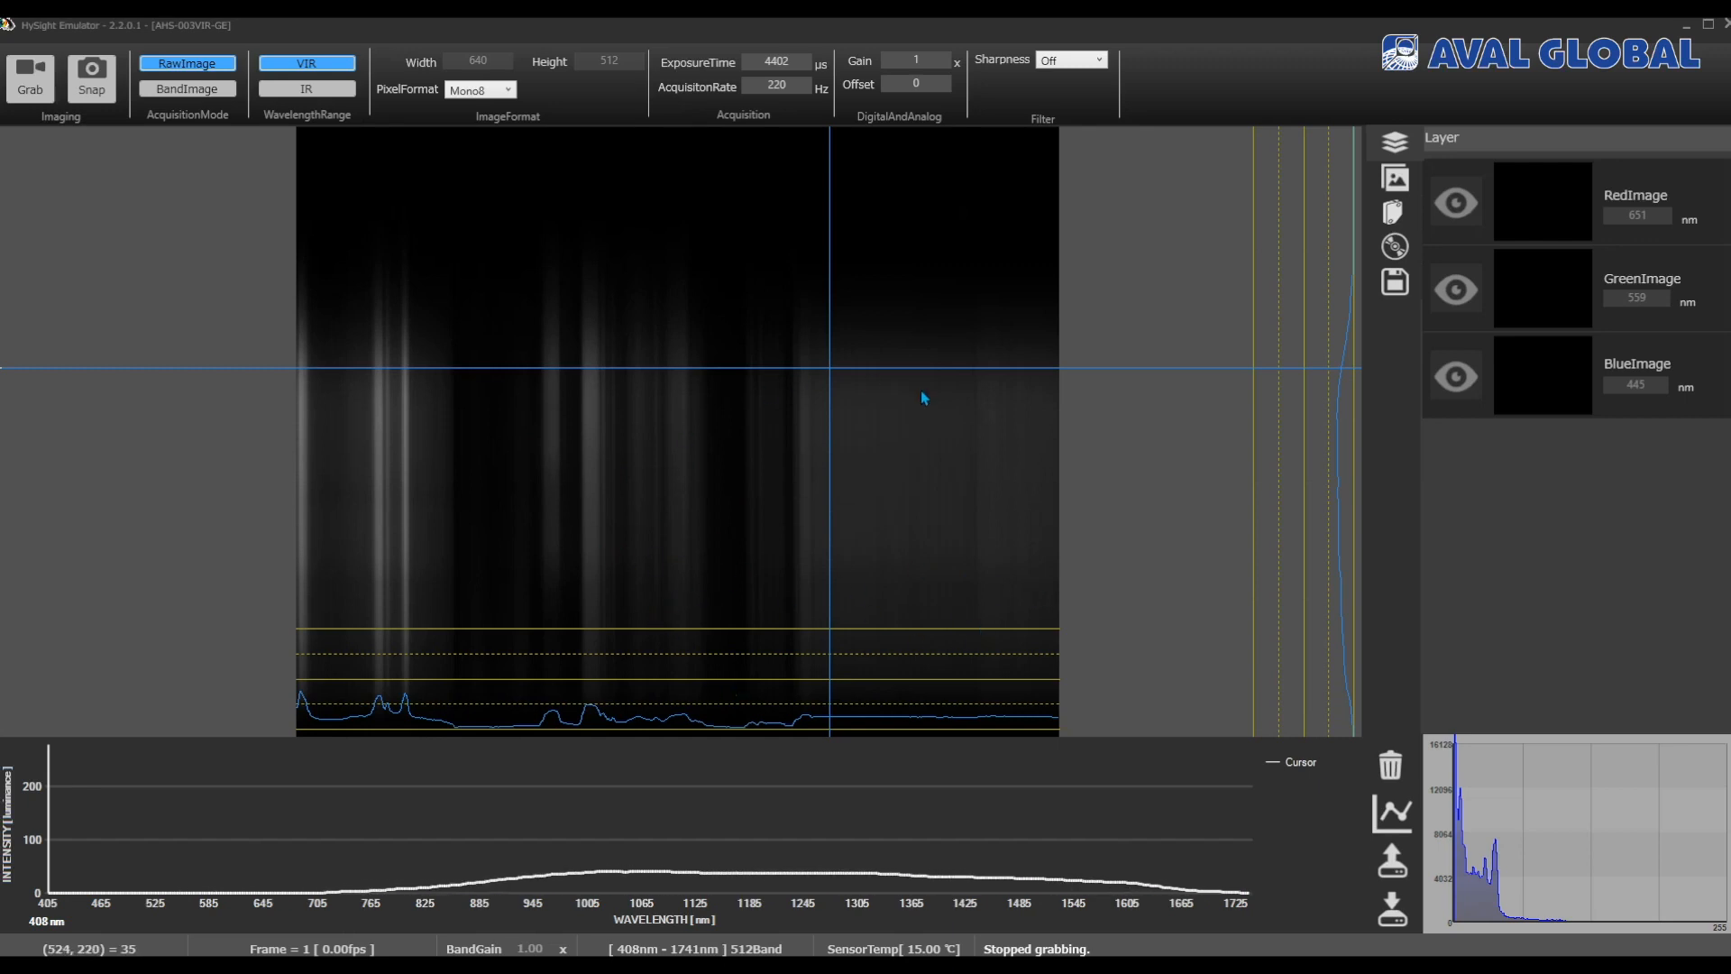
# Step: Return the acquisition mode to BandImage and start the repeat motion test in Ezi-MOTION Plus-R
pyautogui.click(186, 88)
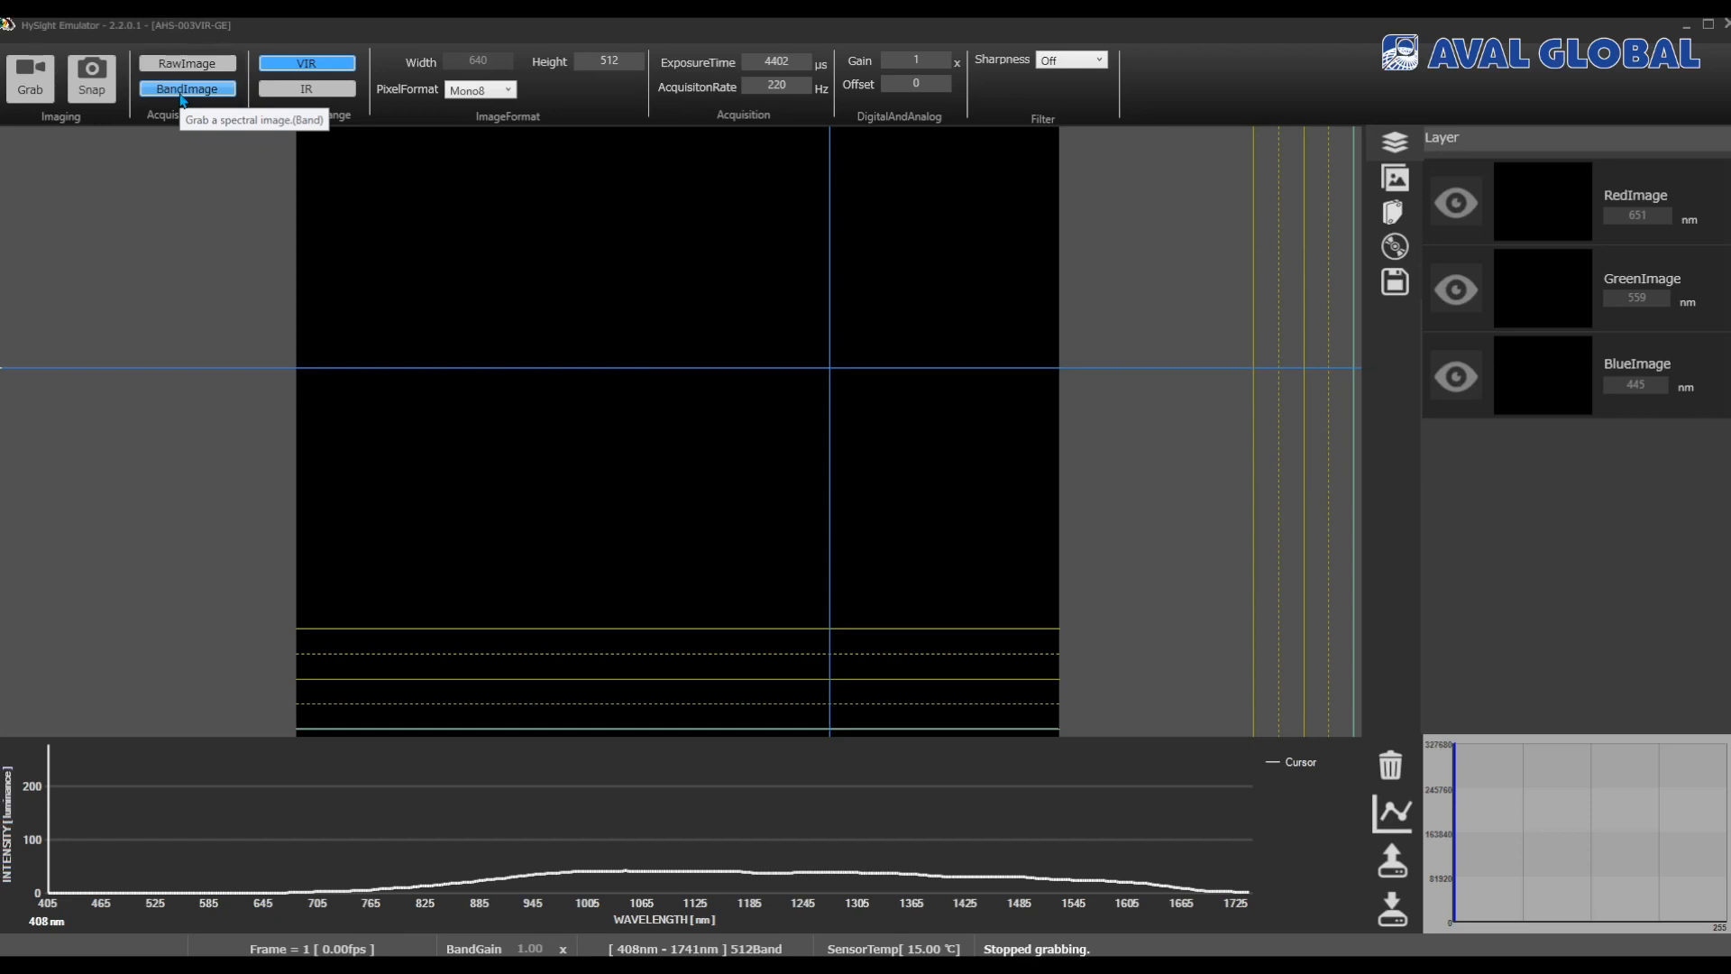
pyautogui.click(183, 89)
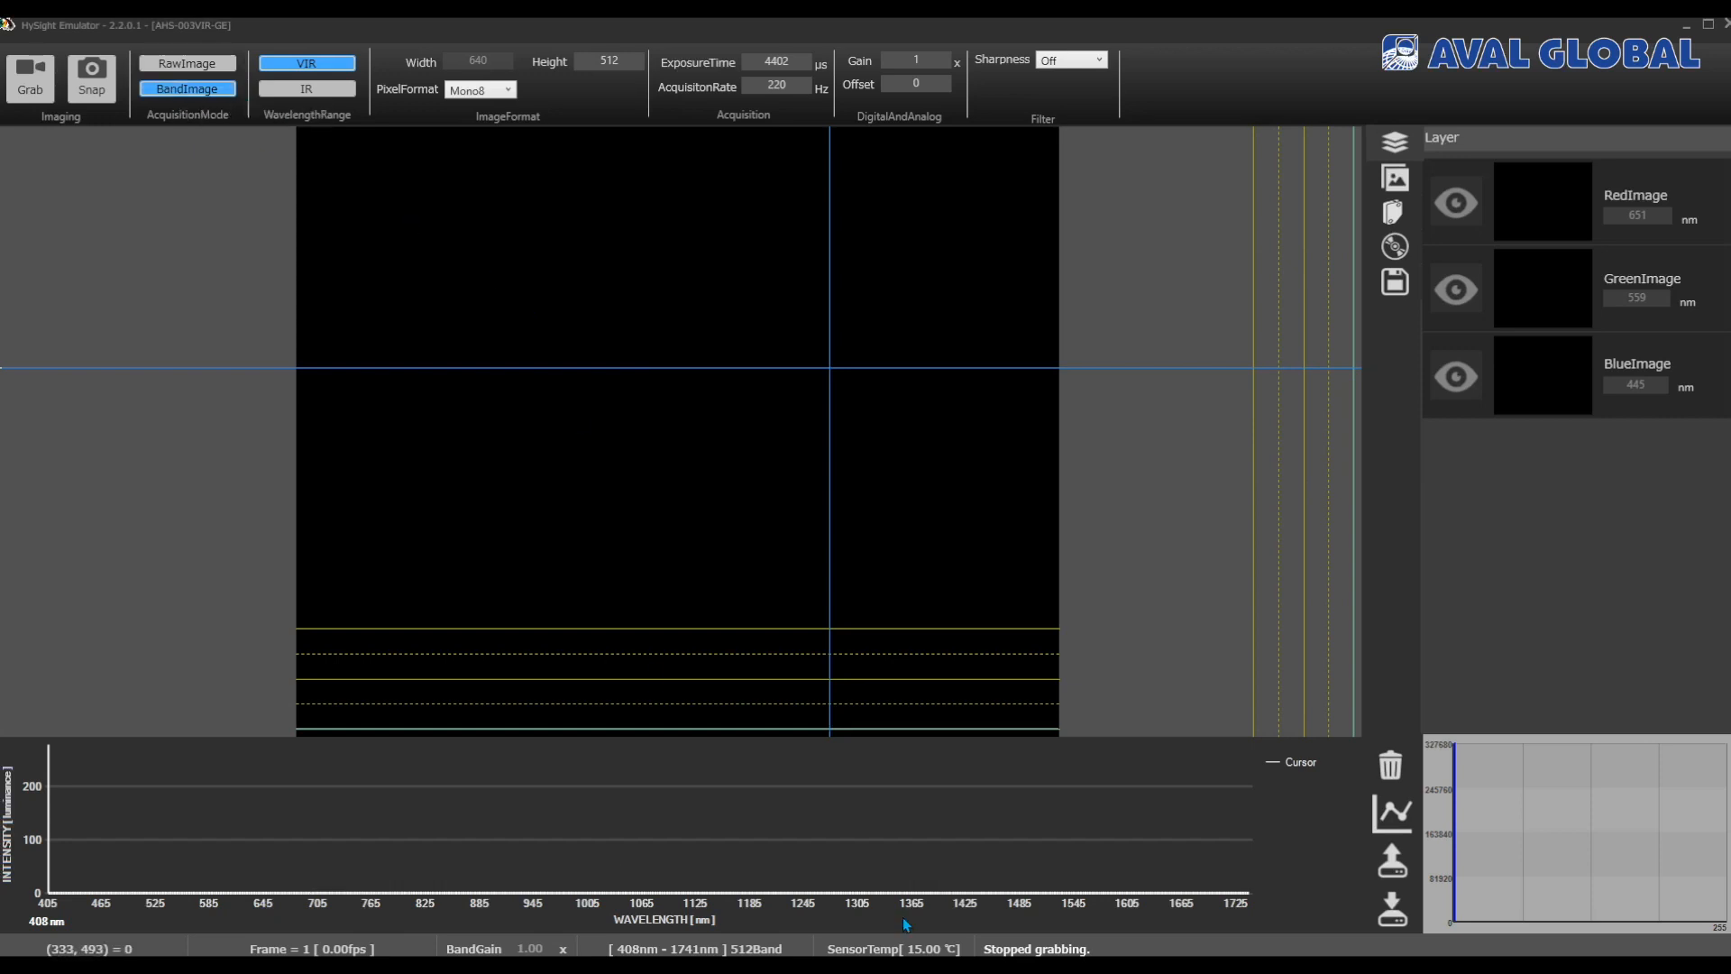
pyautogui.click(816, 965)
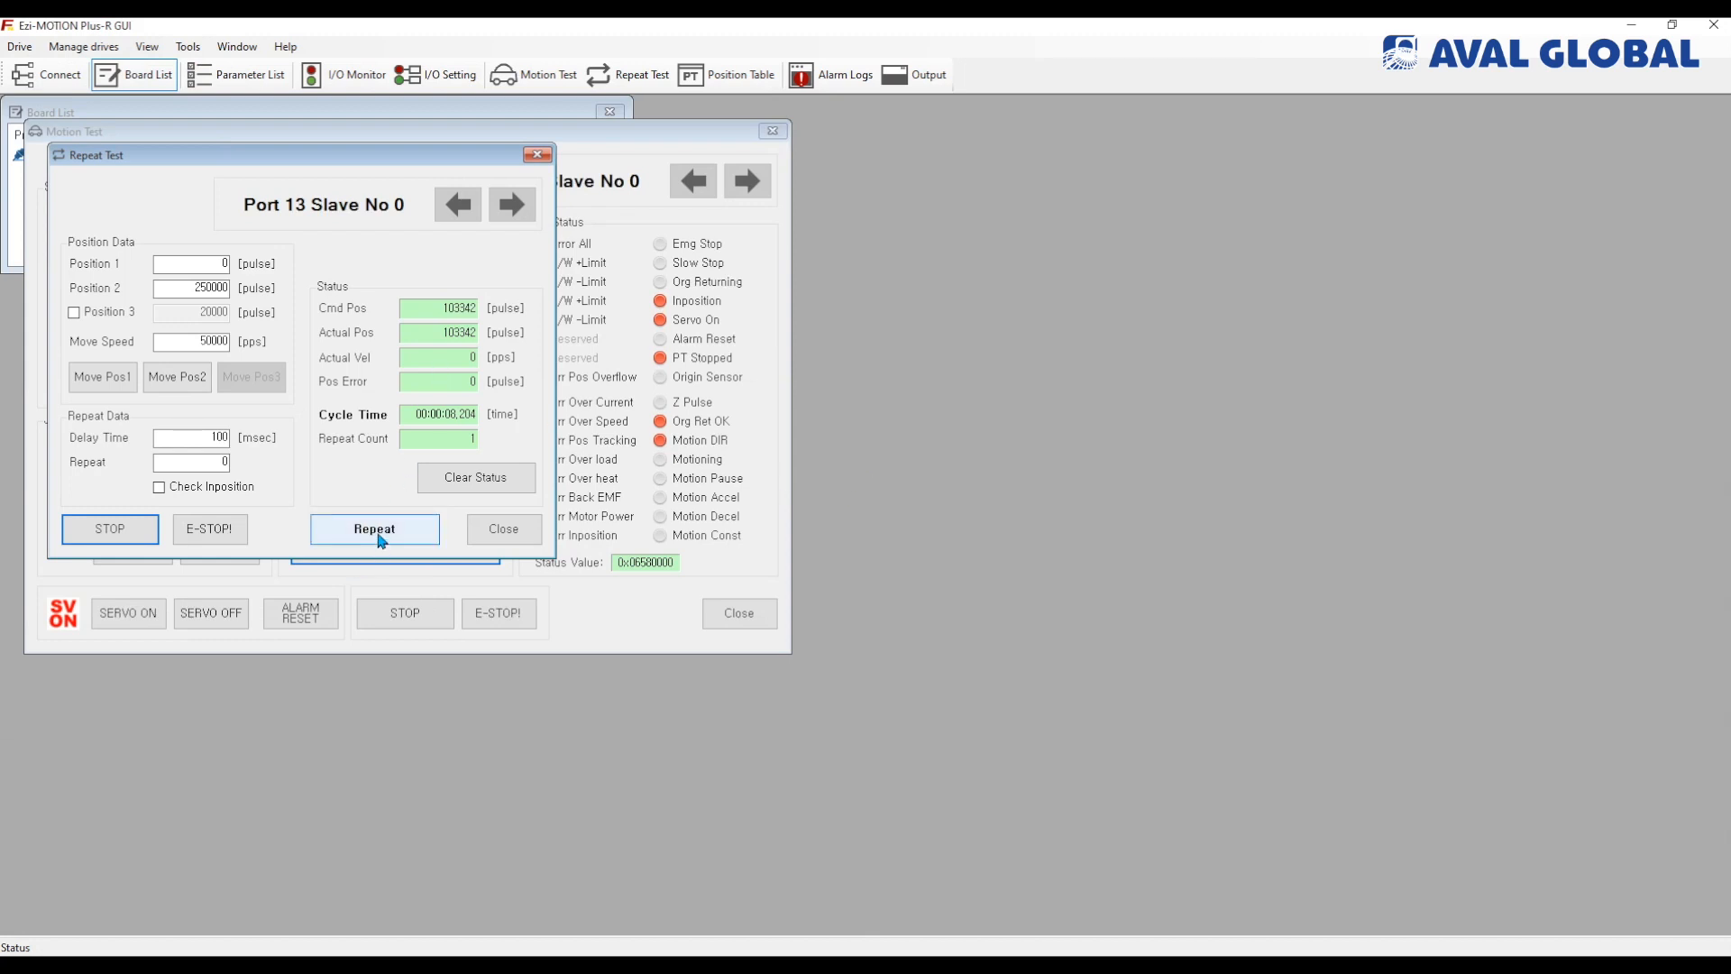
pyautogui.click(379, 534)
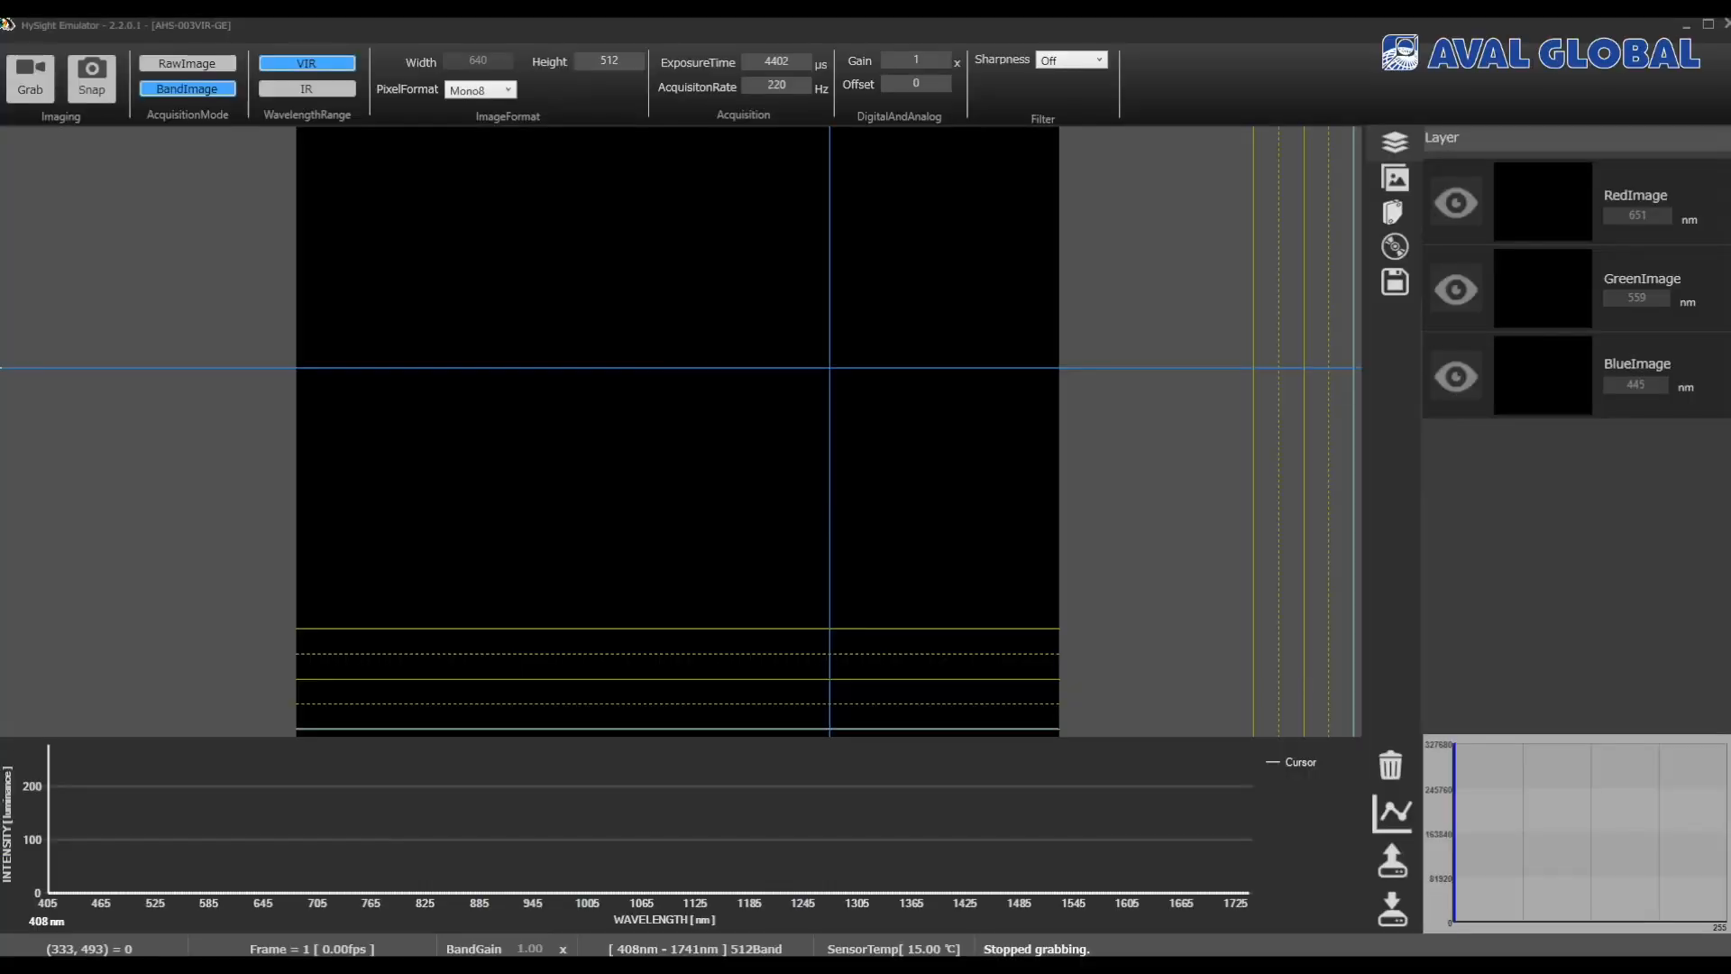
# Step: Snap a band image of the moving samples in HySight and display its 1115 nm band
pyautogui.click(91, 78)
pyautogui.click(92, 78)
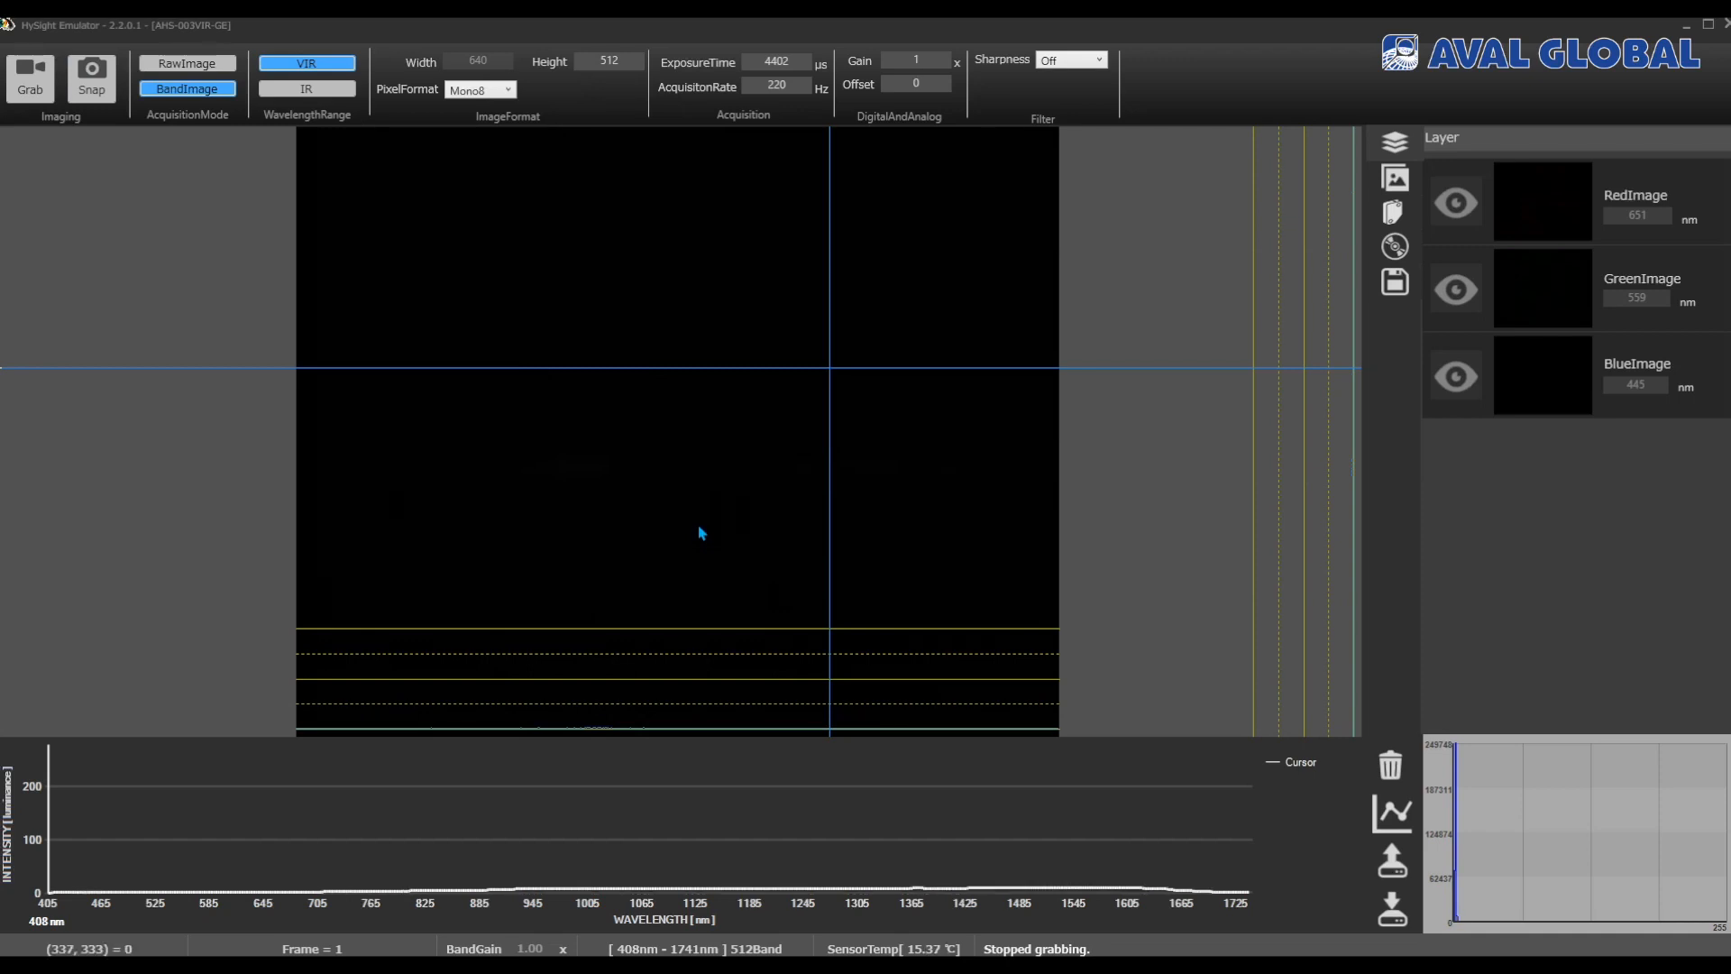
pyautogui.click(683, 838)
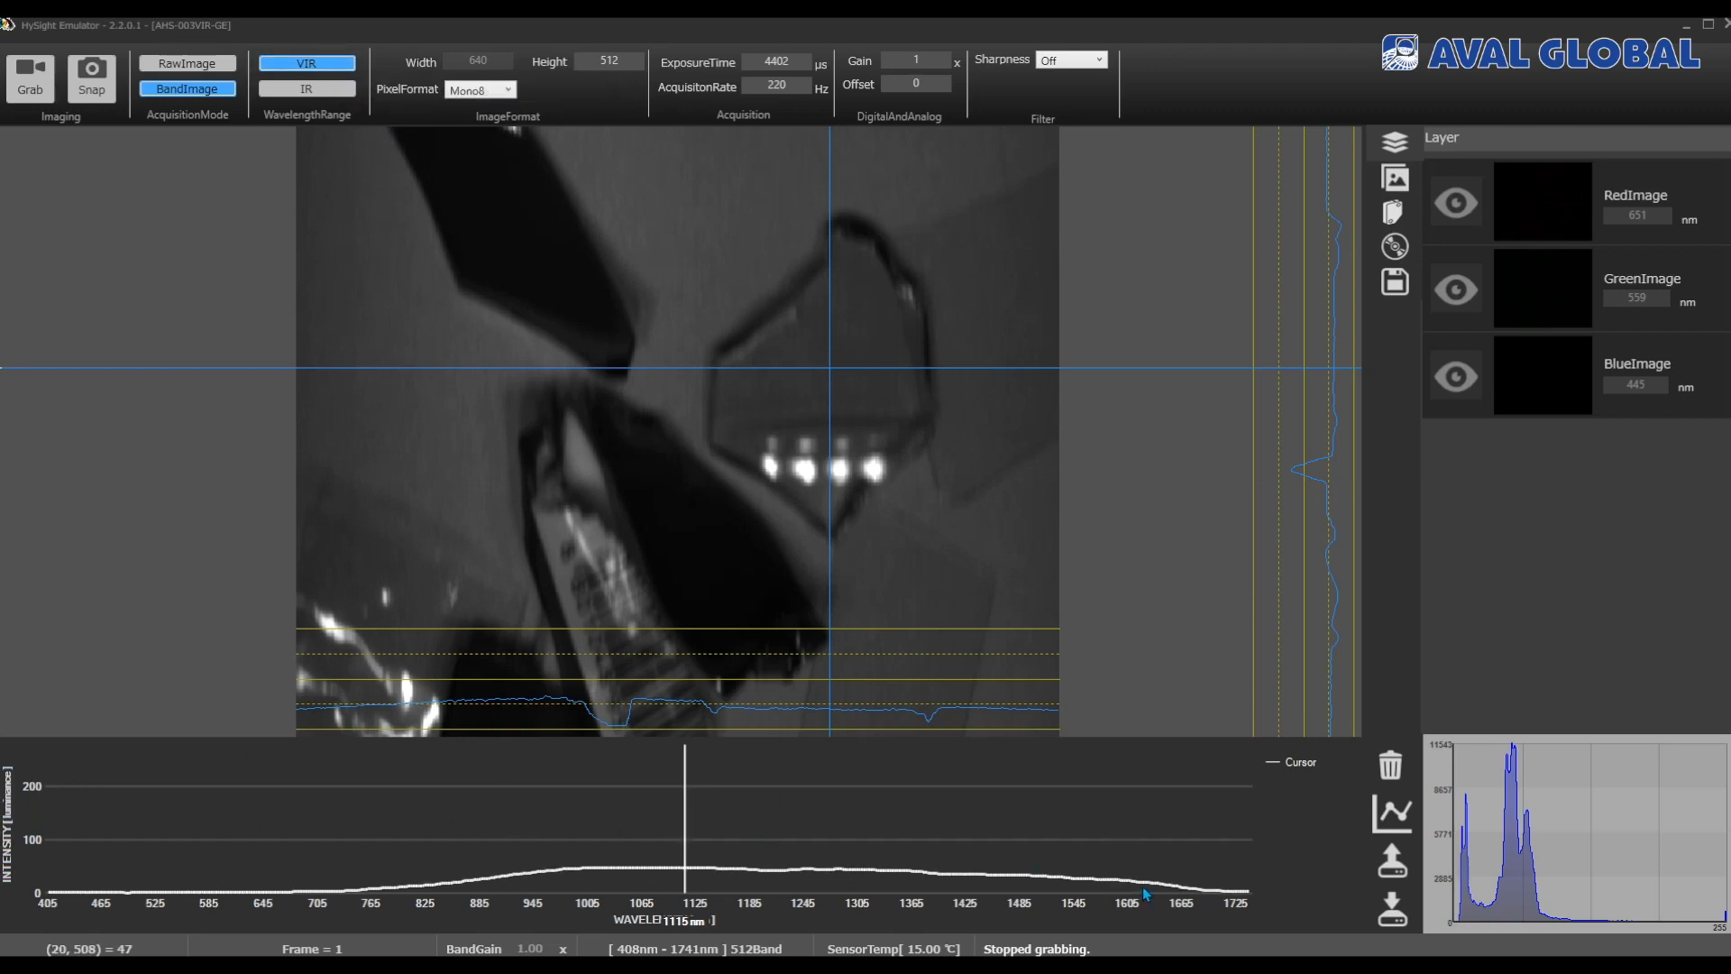
# Step: Try the IR wavelength range with RawImage mode, and return to VIR and BandImage
pyautogui.click(316, 89)
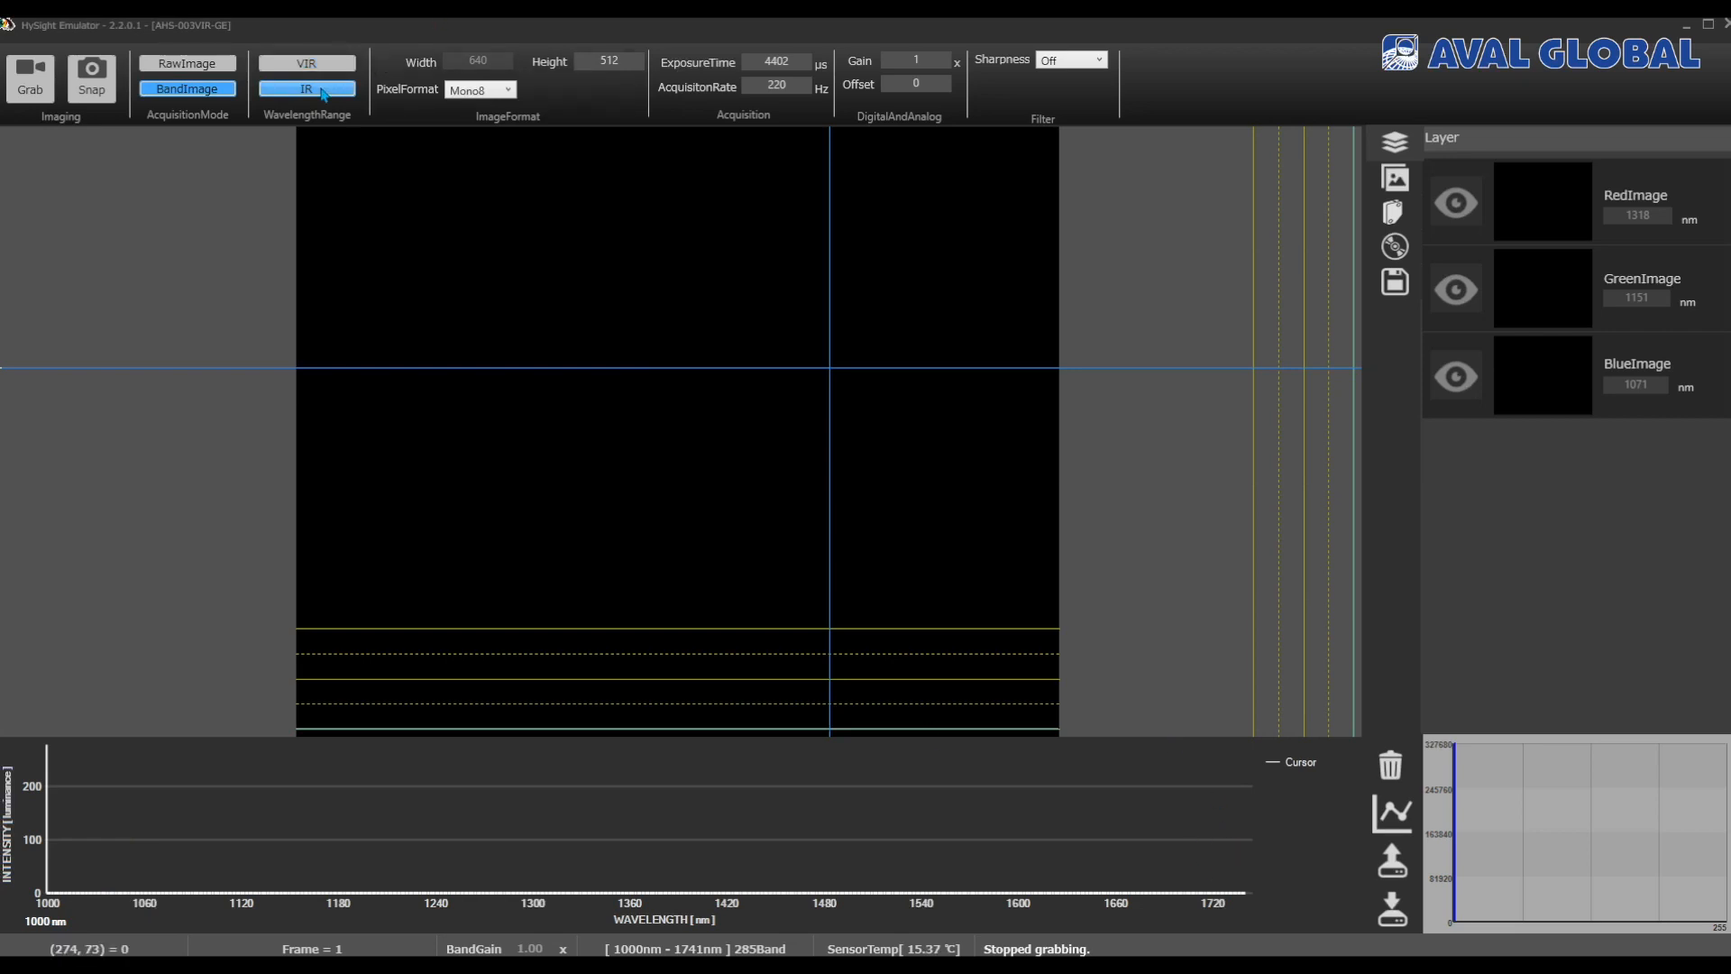
pyautogui.click(193, 65)
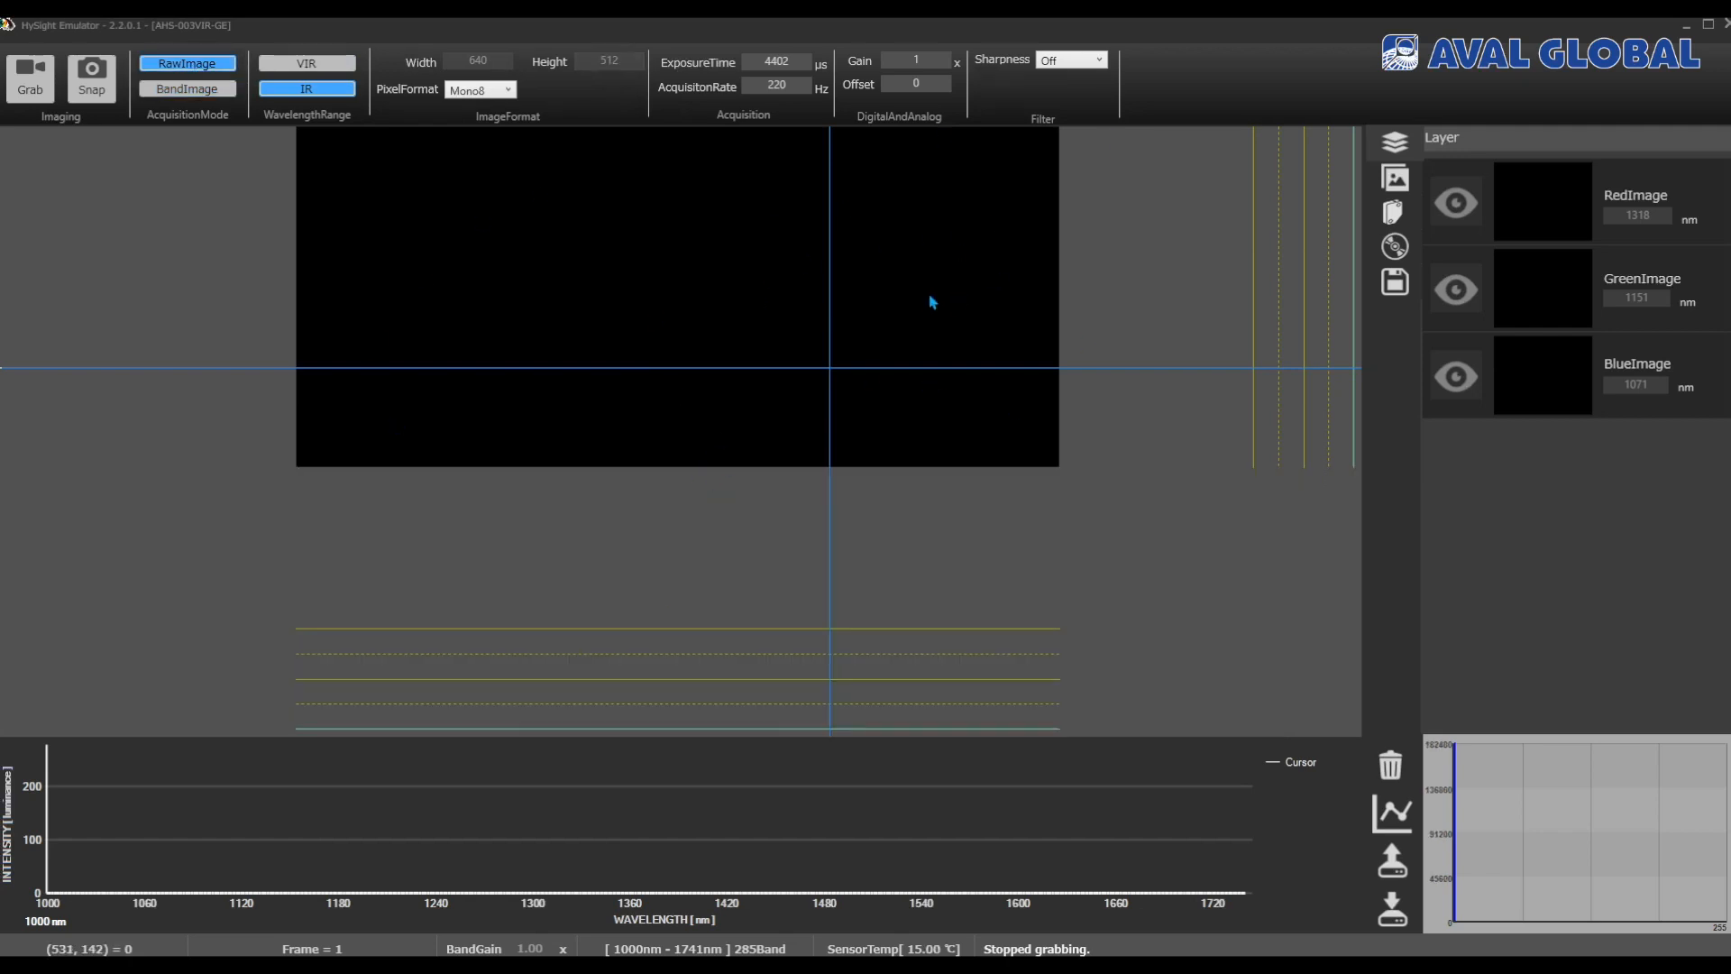
pyautogui.click(317, 66)
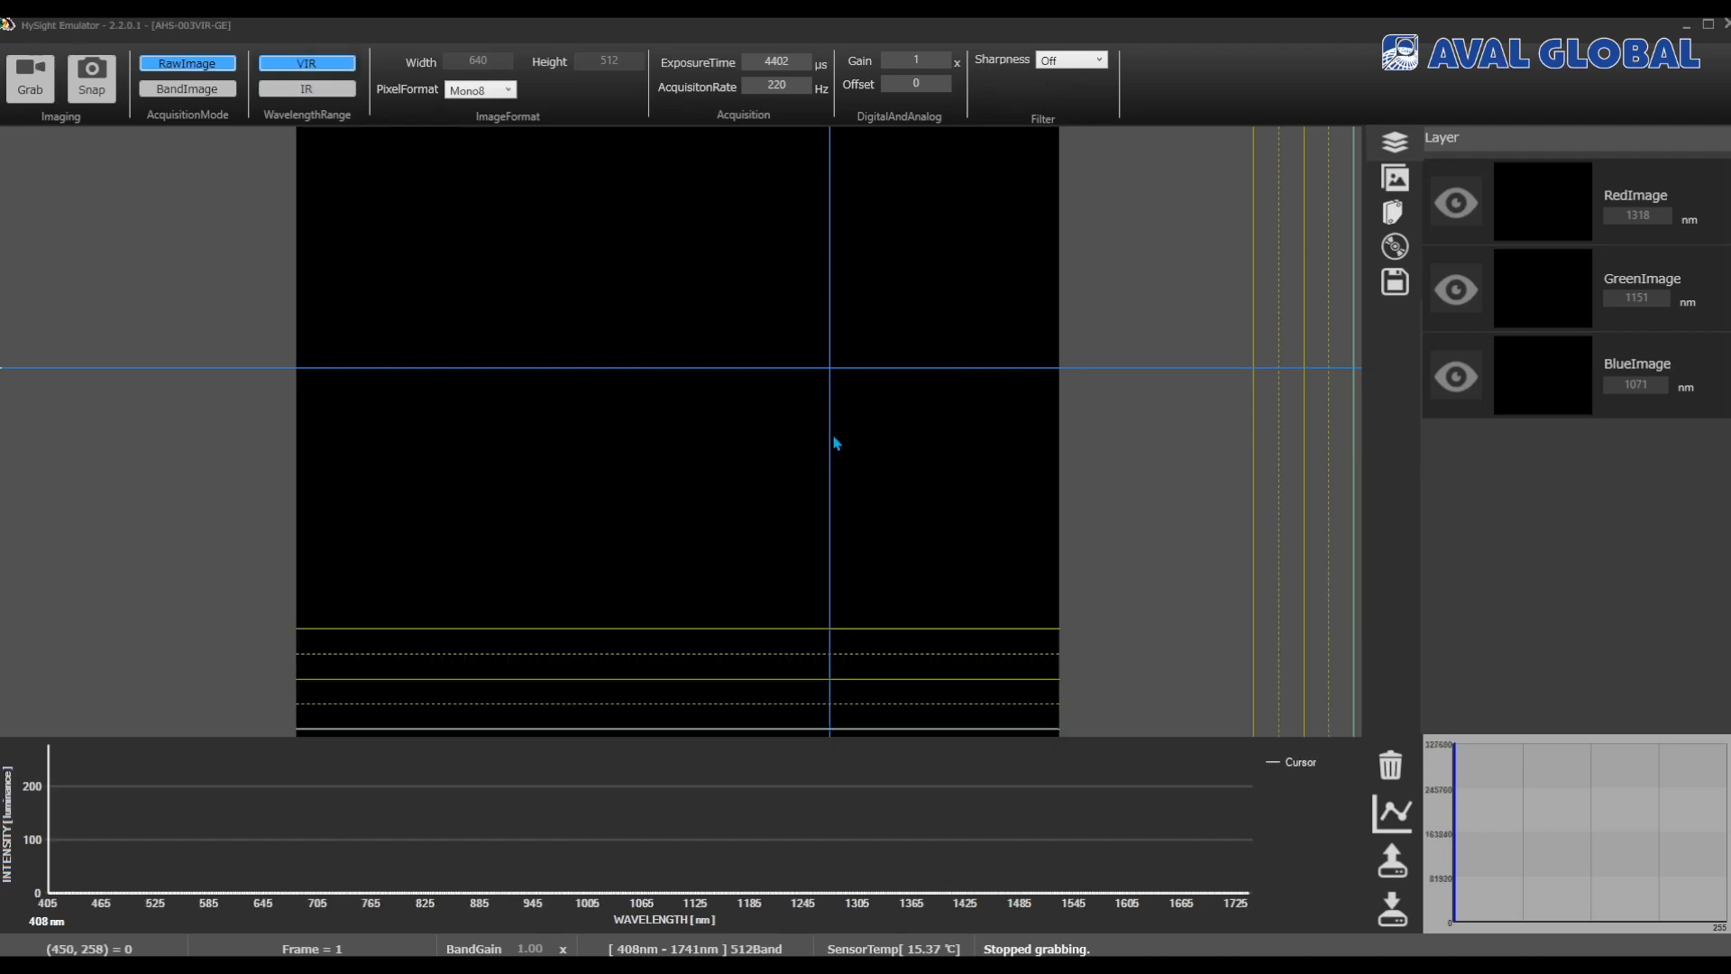
pyautogui.click(190, 90)
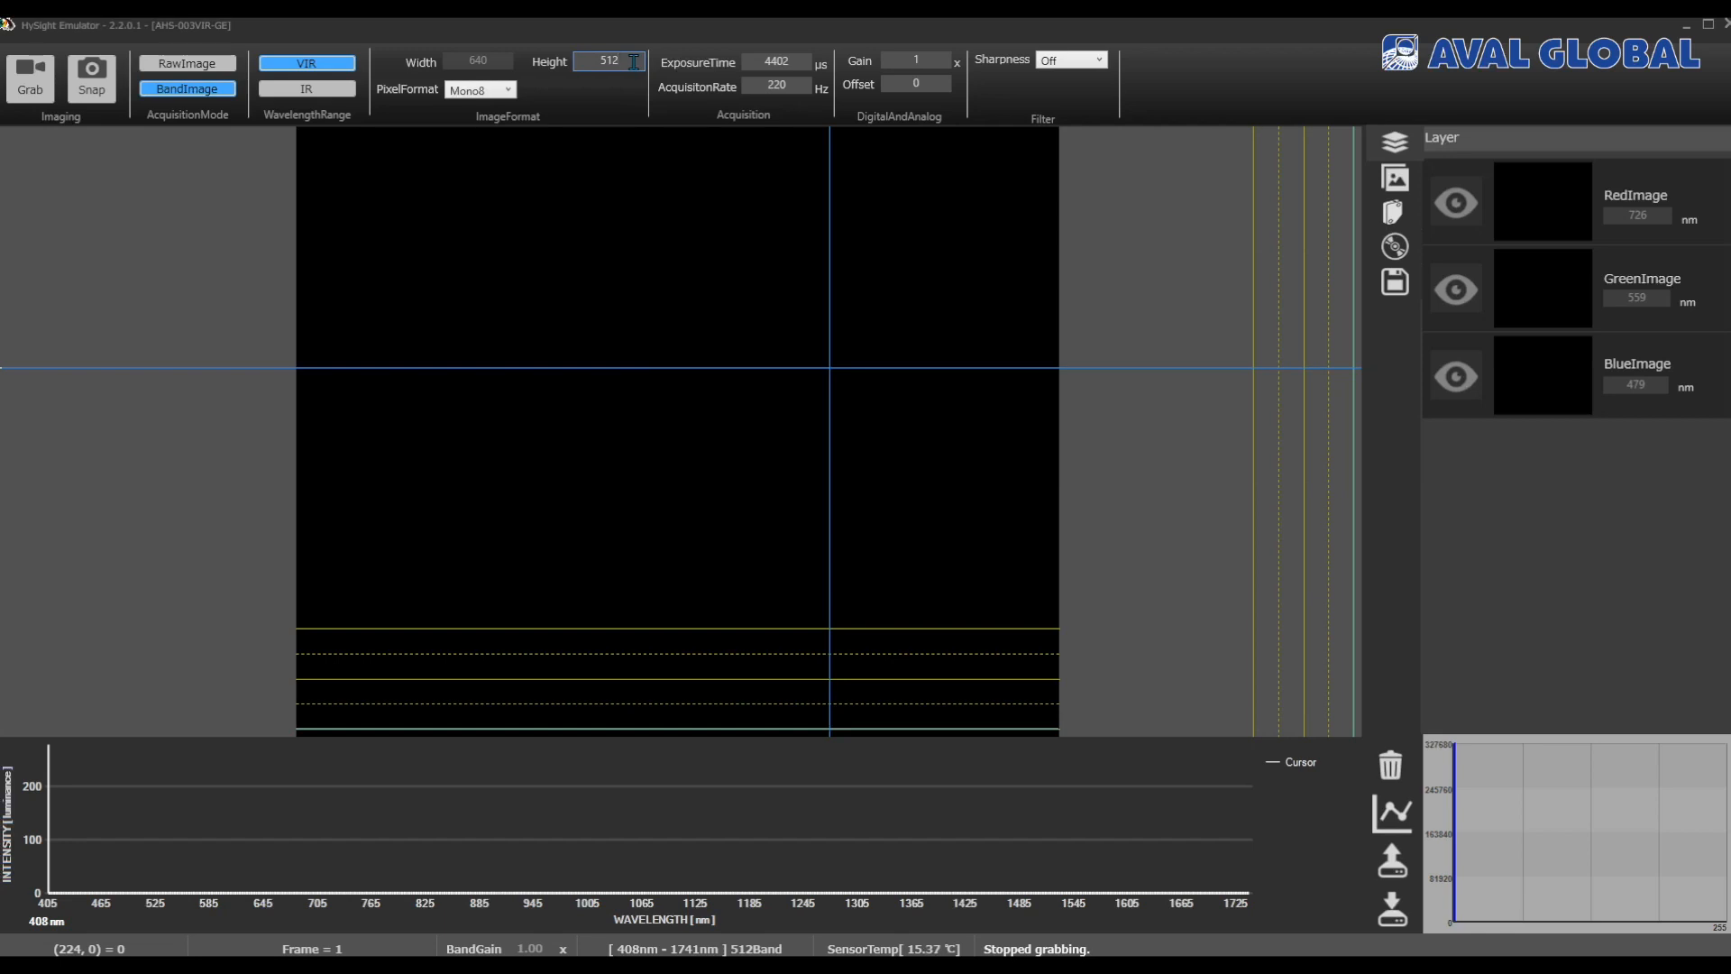
# Step: Review the available pixel format and sharpness filter options without changing either setting
pyautogui.click(509, 92)
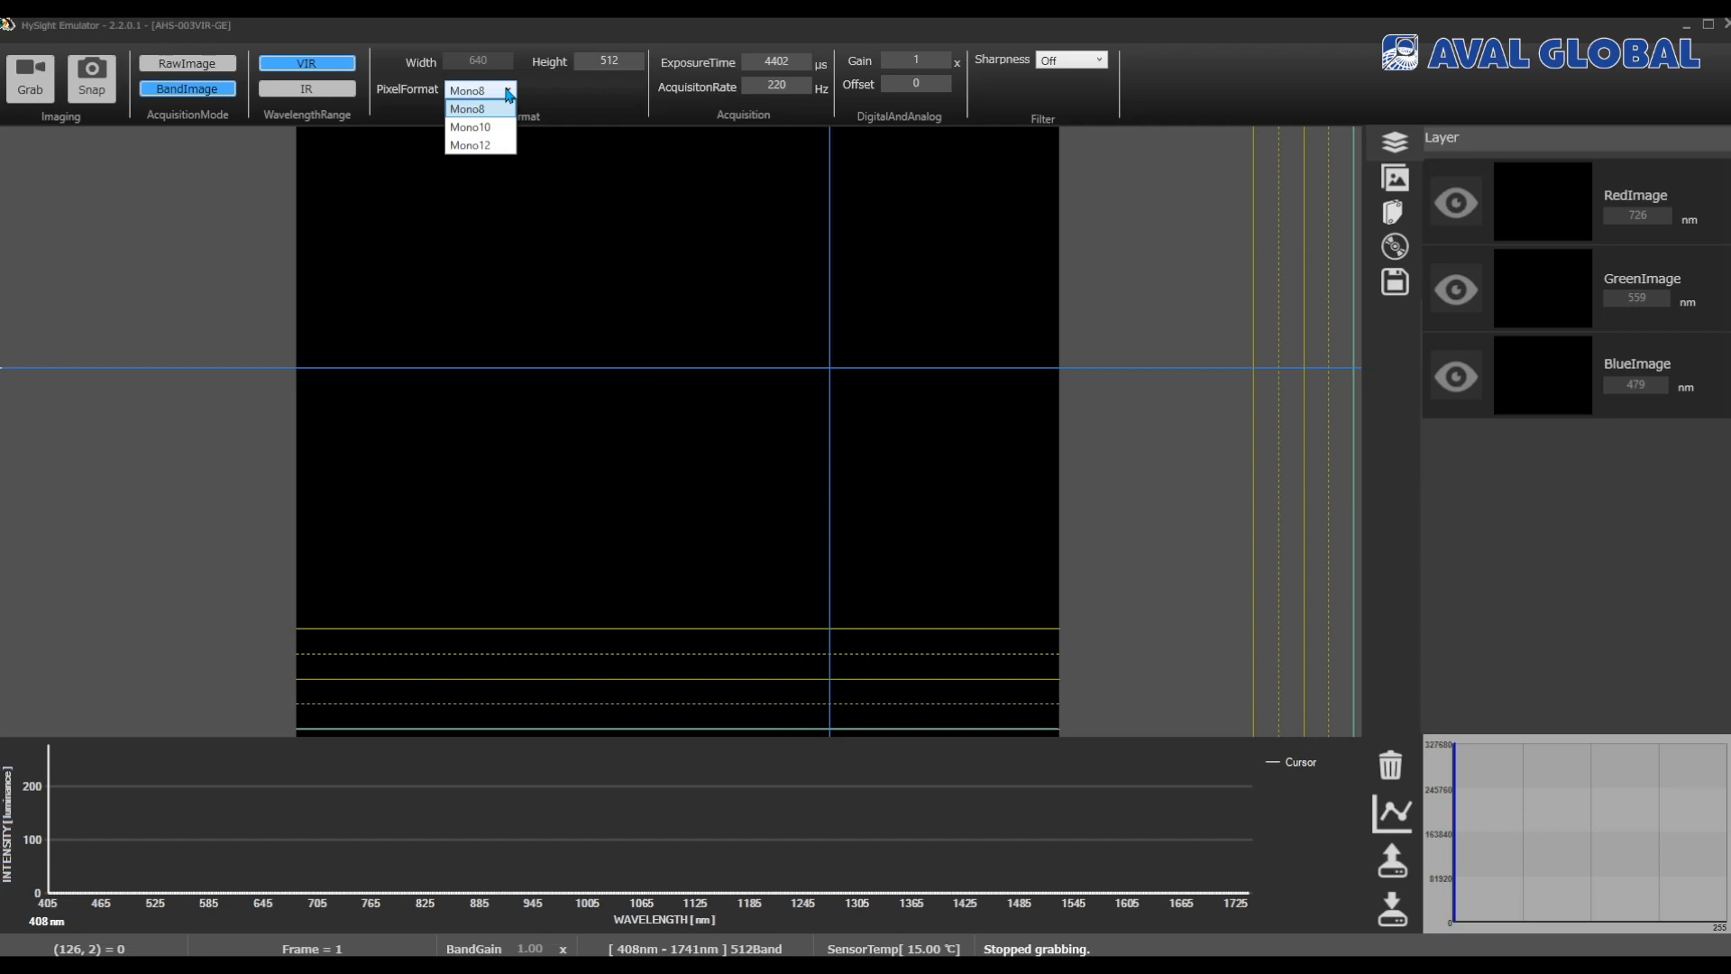
pyautogui.click(510, 93)
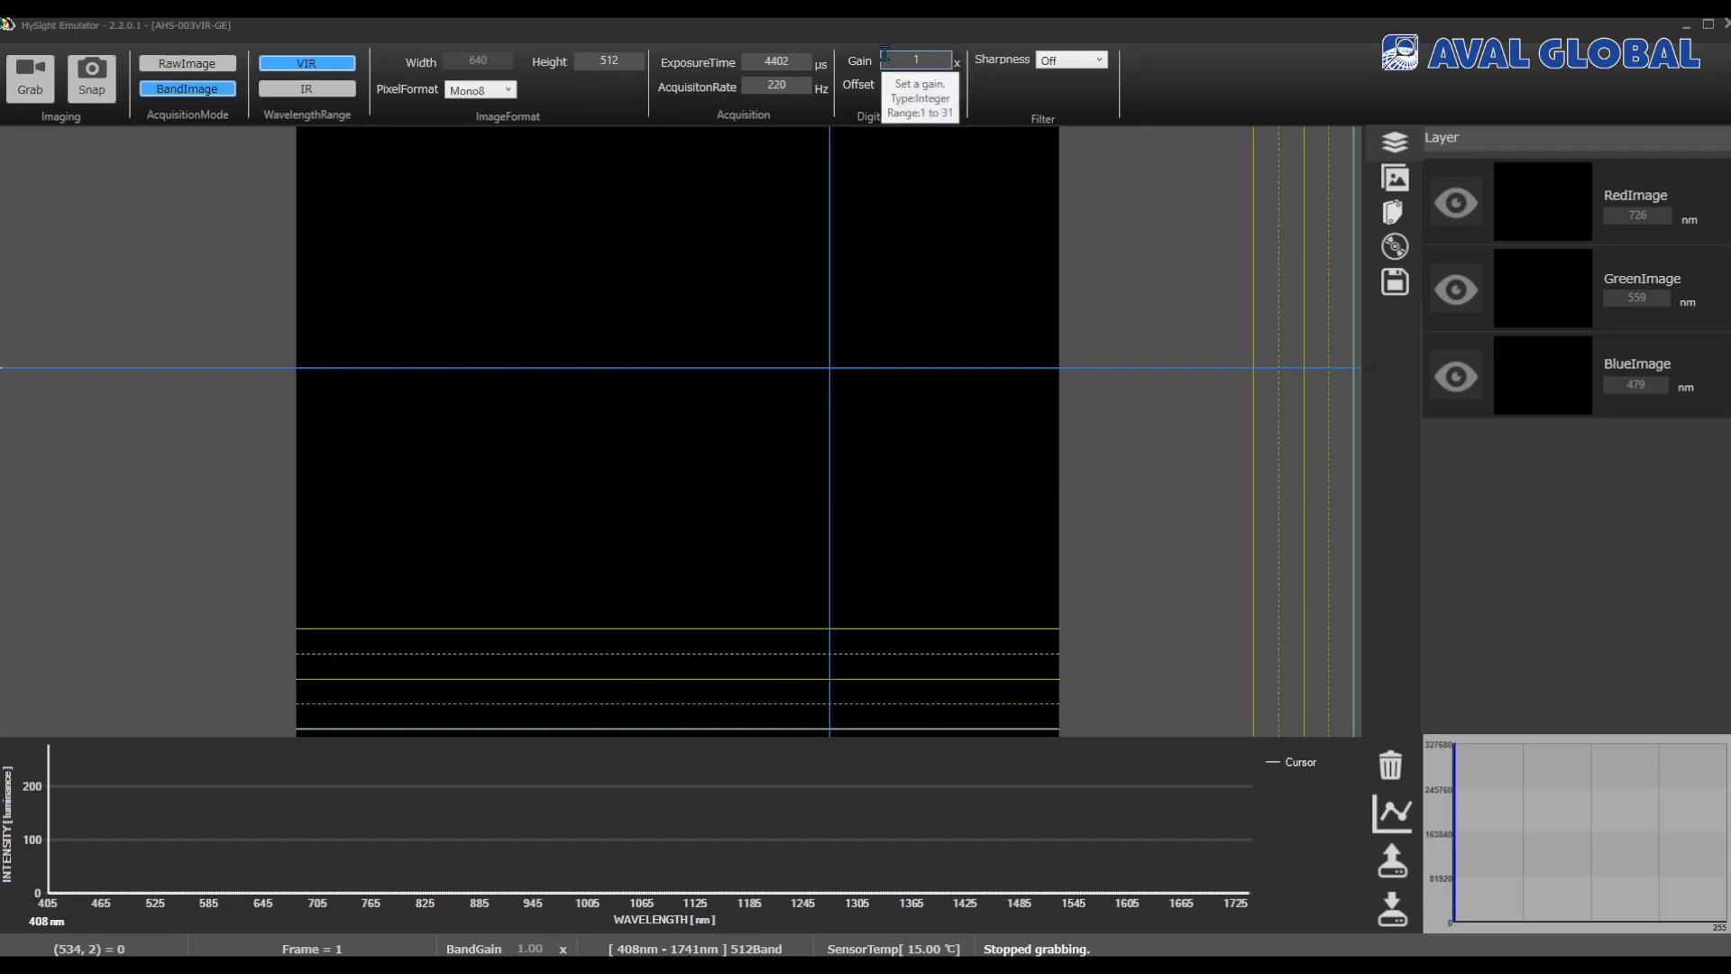
pyautogui.click(1098, 60)
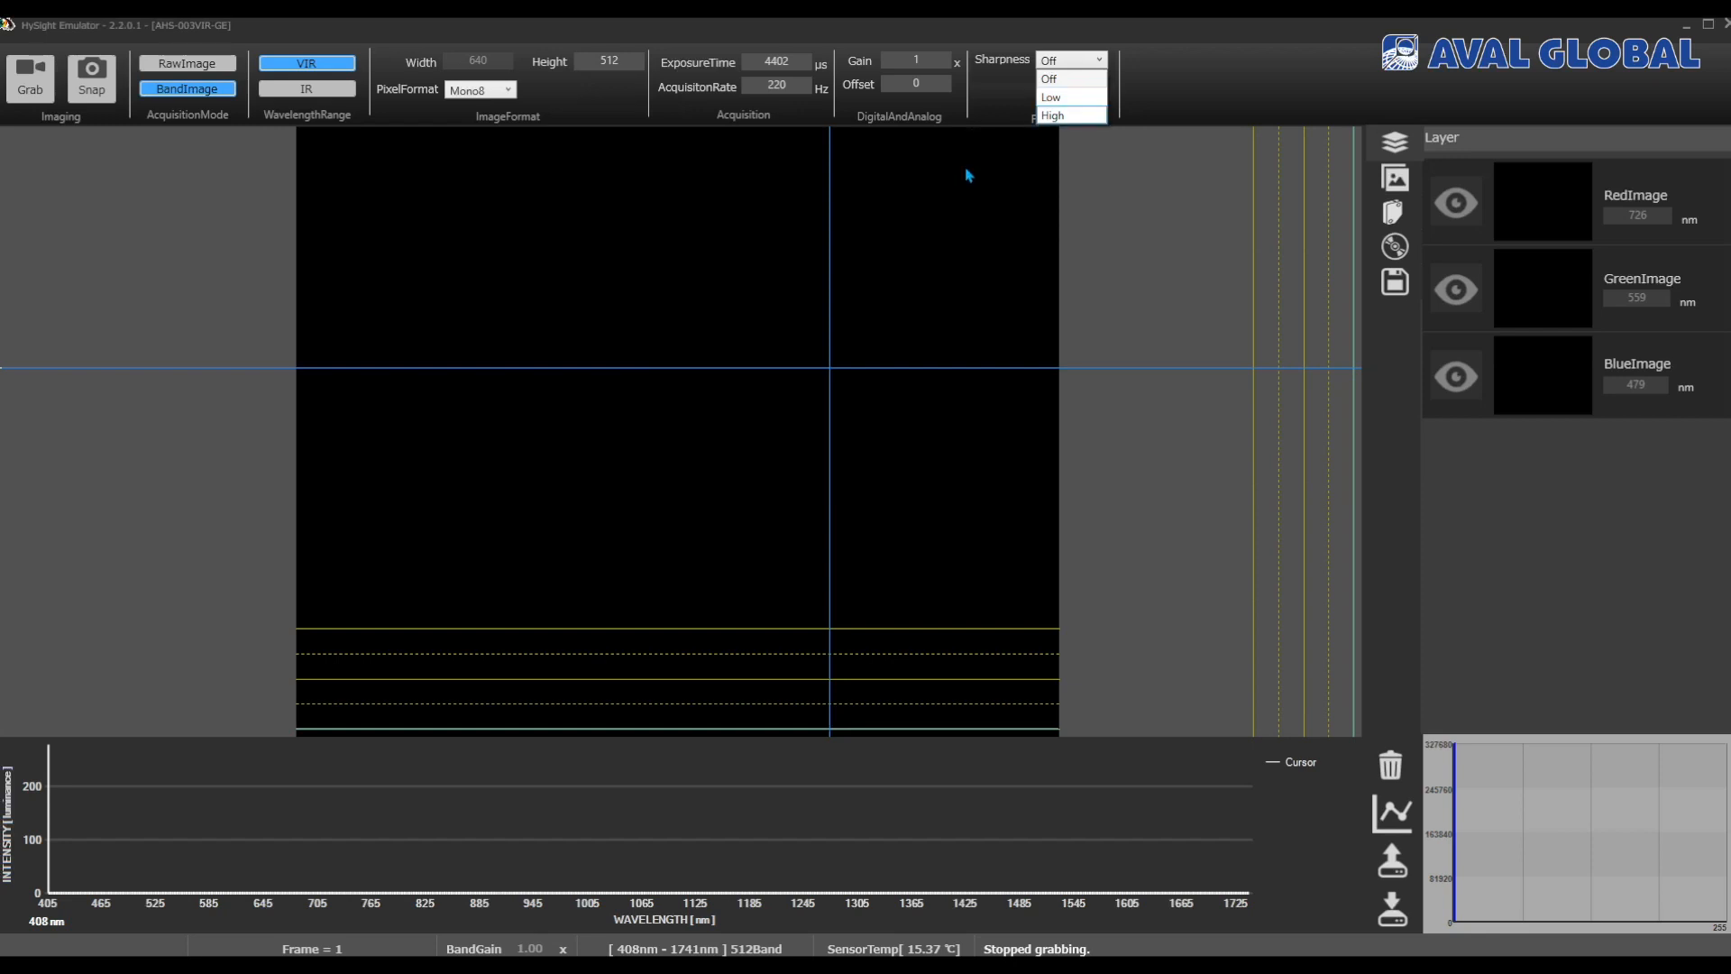
pyautogui.click(947, 370)
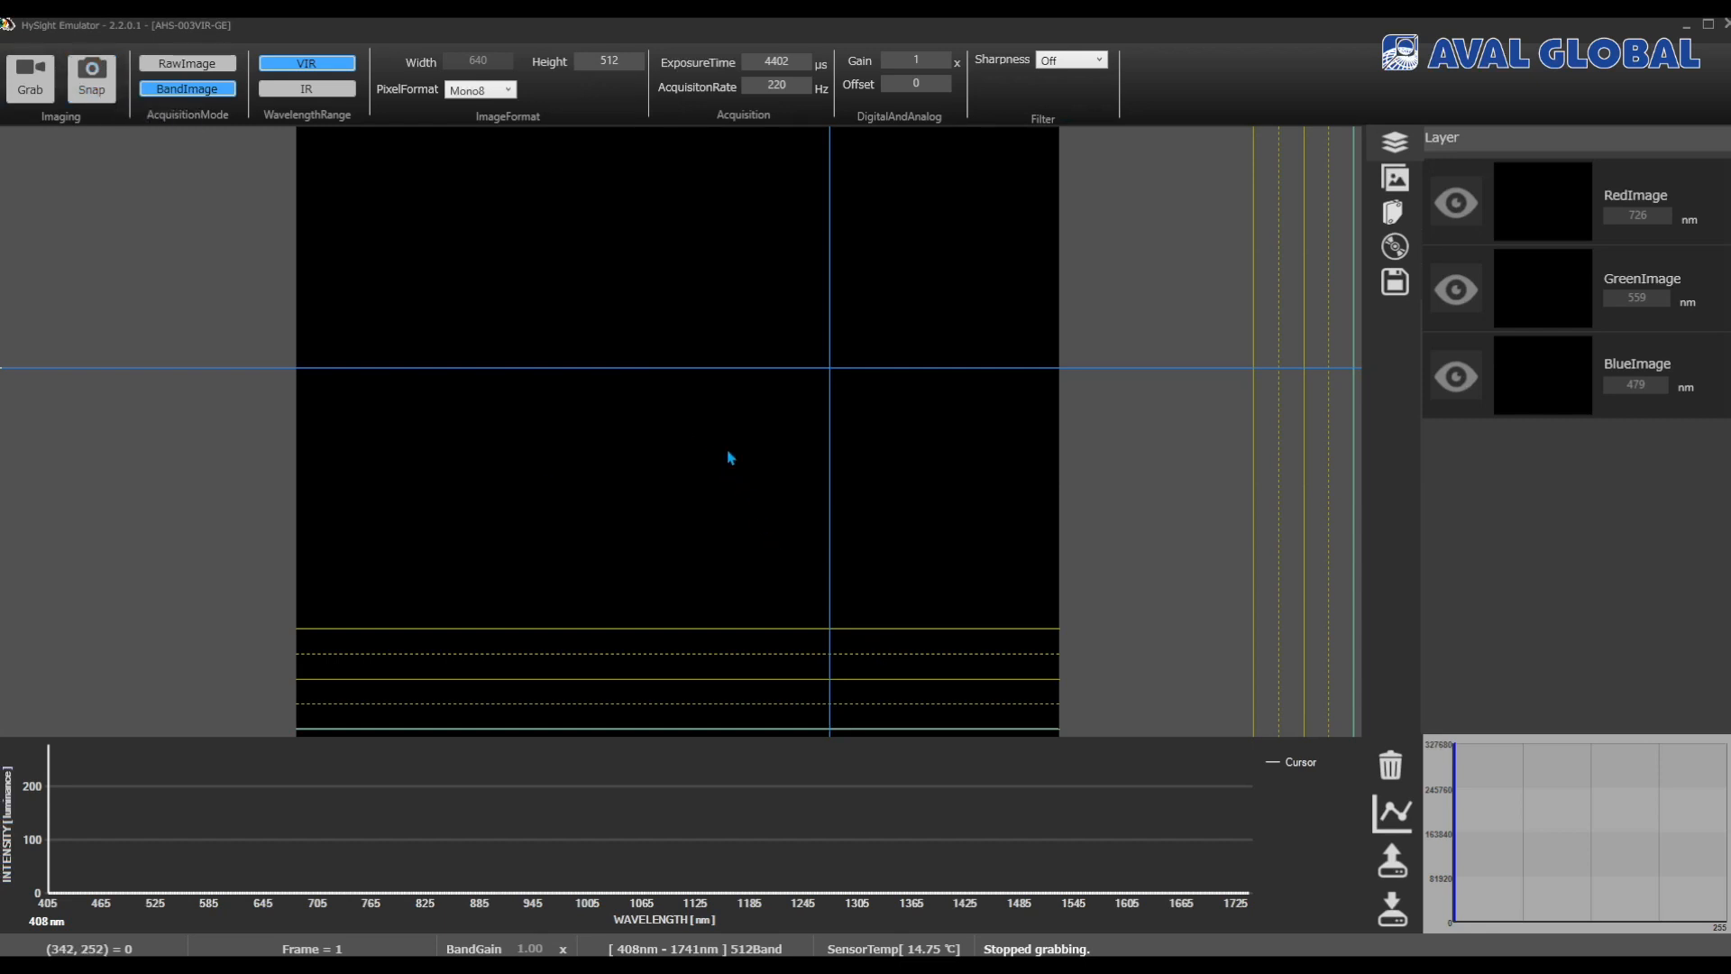
# Step: Snap a fresh band image of the samples and display its 1128 nm band
pyautogui.click(95, 77)
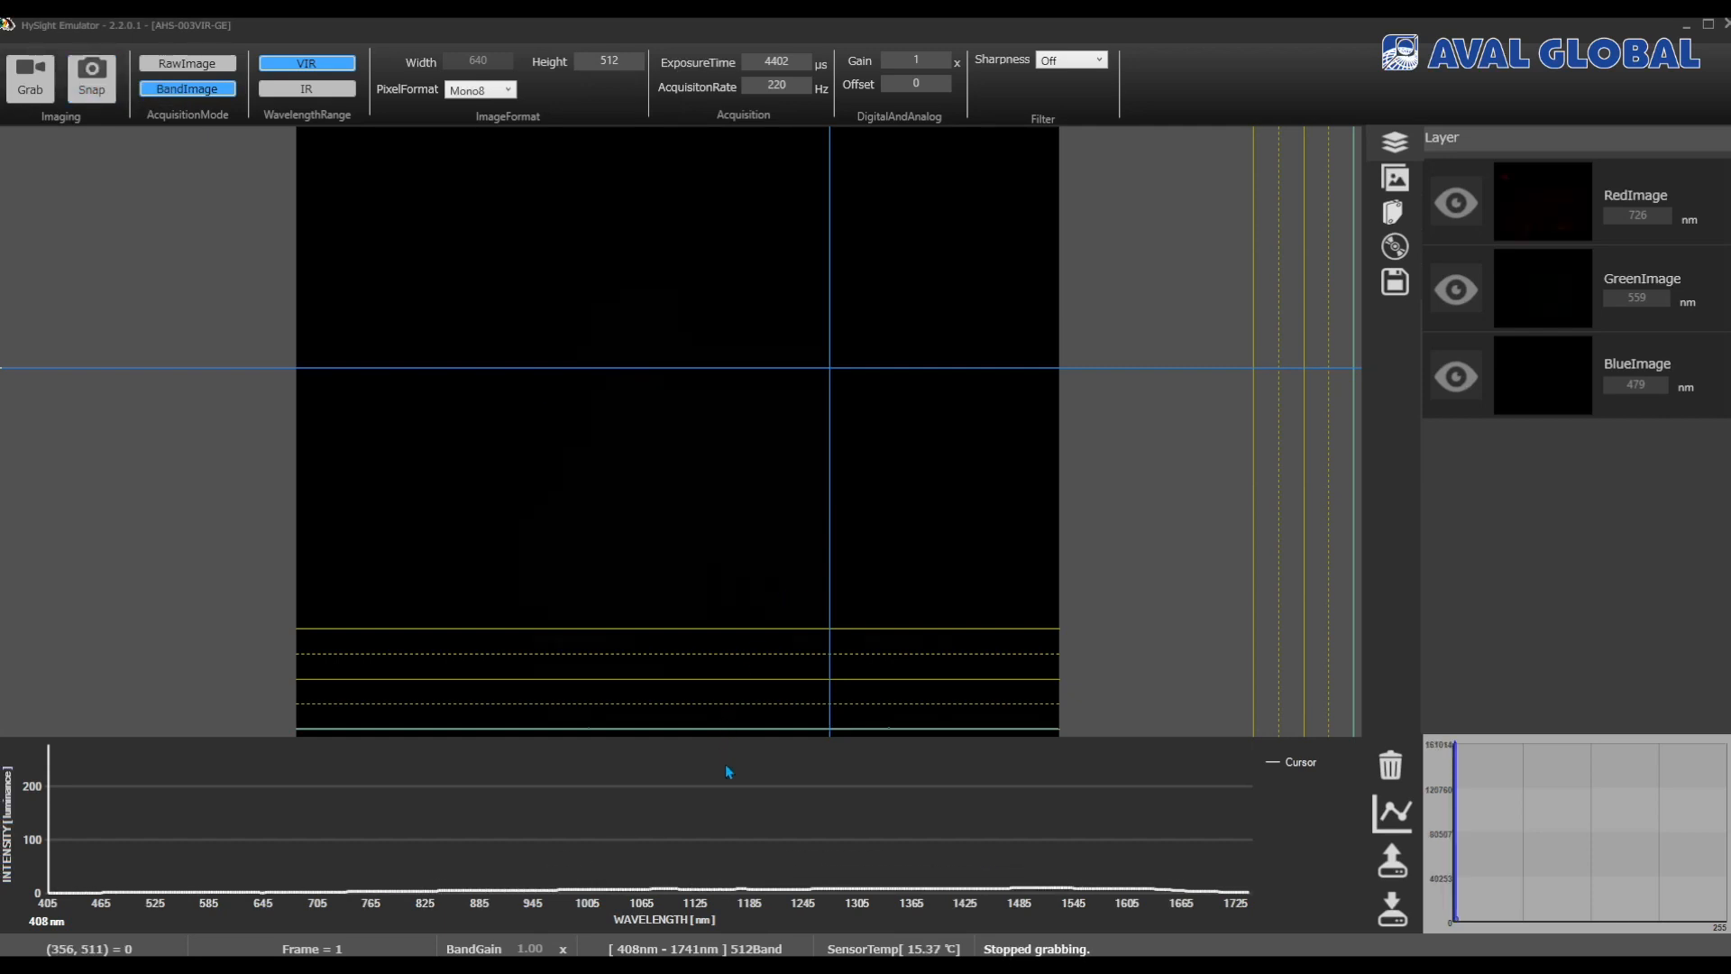
pyautogui.click(698, 820)
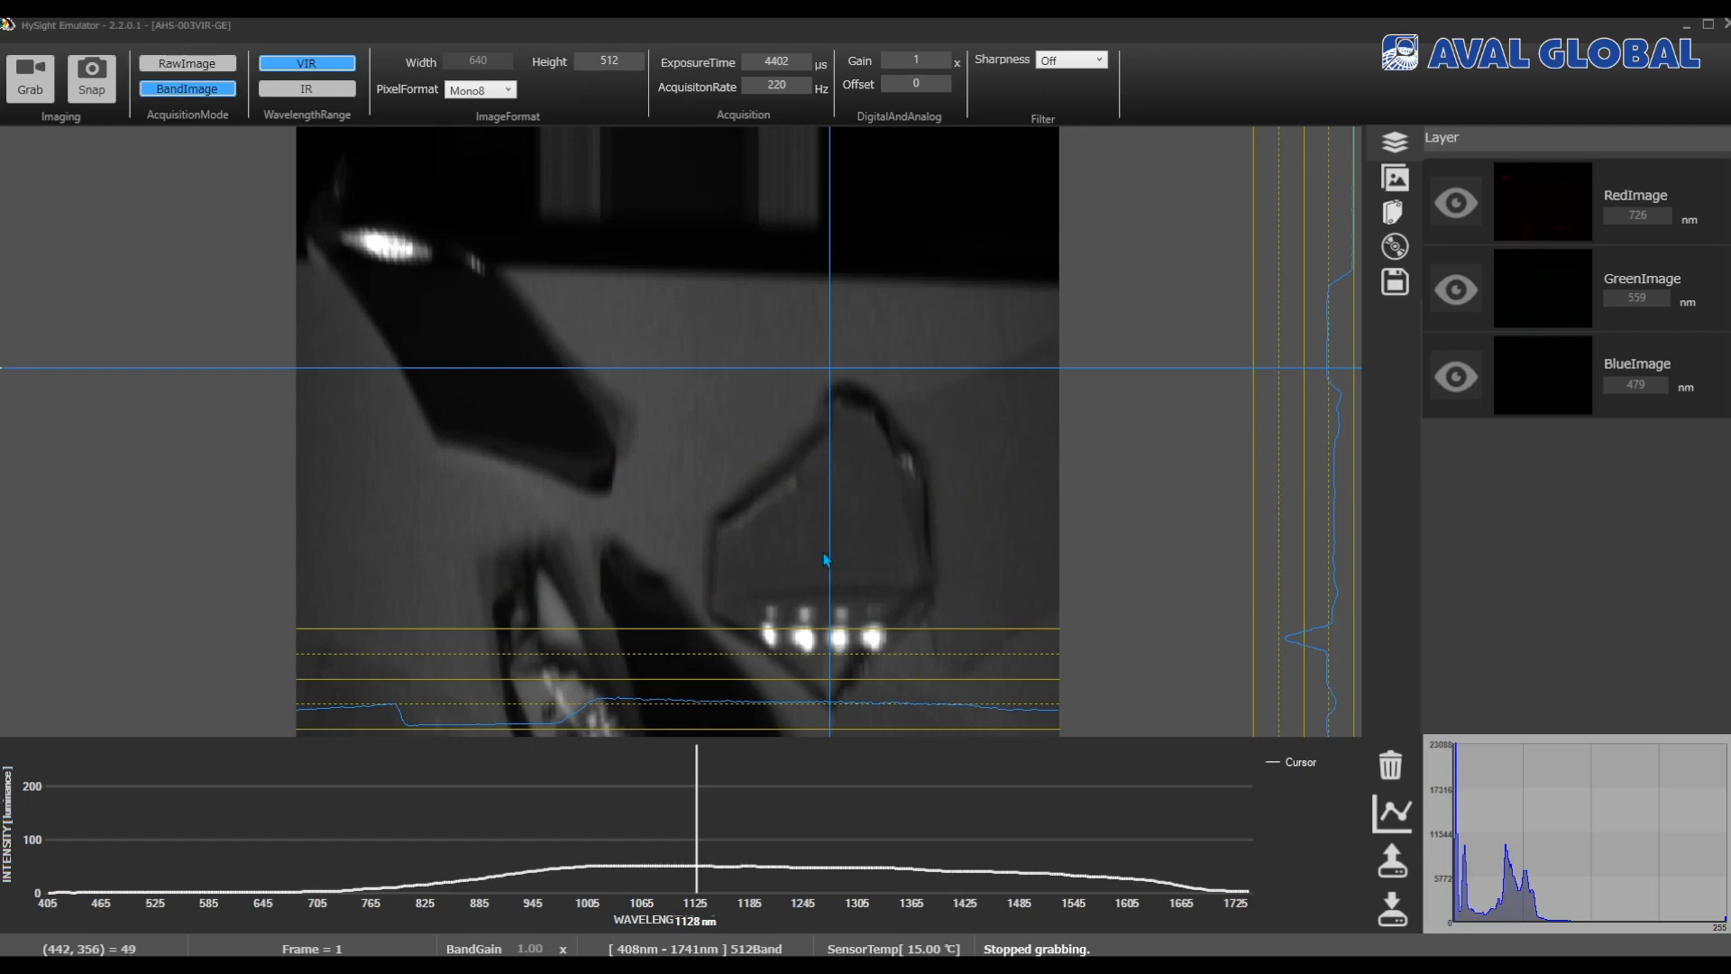
# Step: Examine the individual pixel coordinates and intensity values inside the fragment, and restore the full image view
pyautogui.scroll(-5, 826, 559)
pyautogui.scroll(6, 826, 559)
pyautogui.scroll(-3, 826, 559)
pyautogui.scroll(1, 826, 559)
pyautogui.scroll(8, 826, 559)
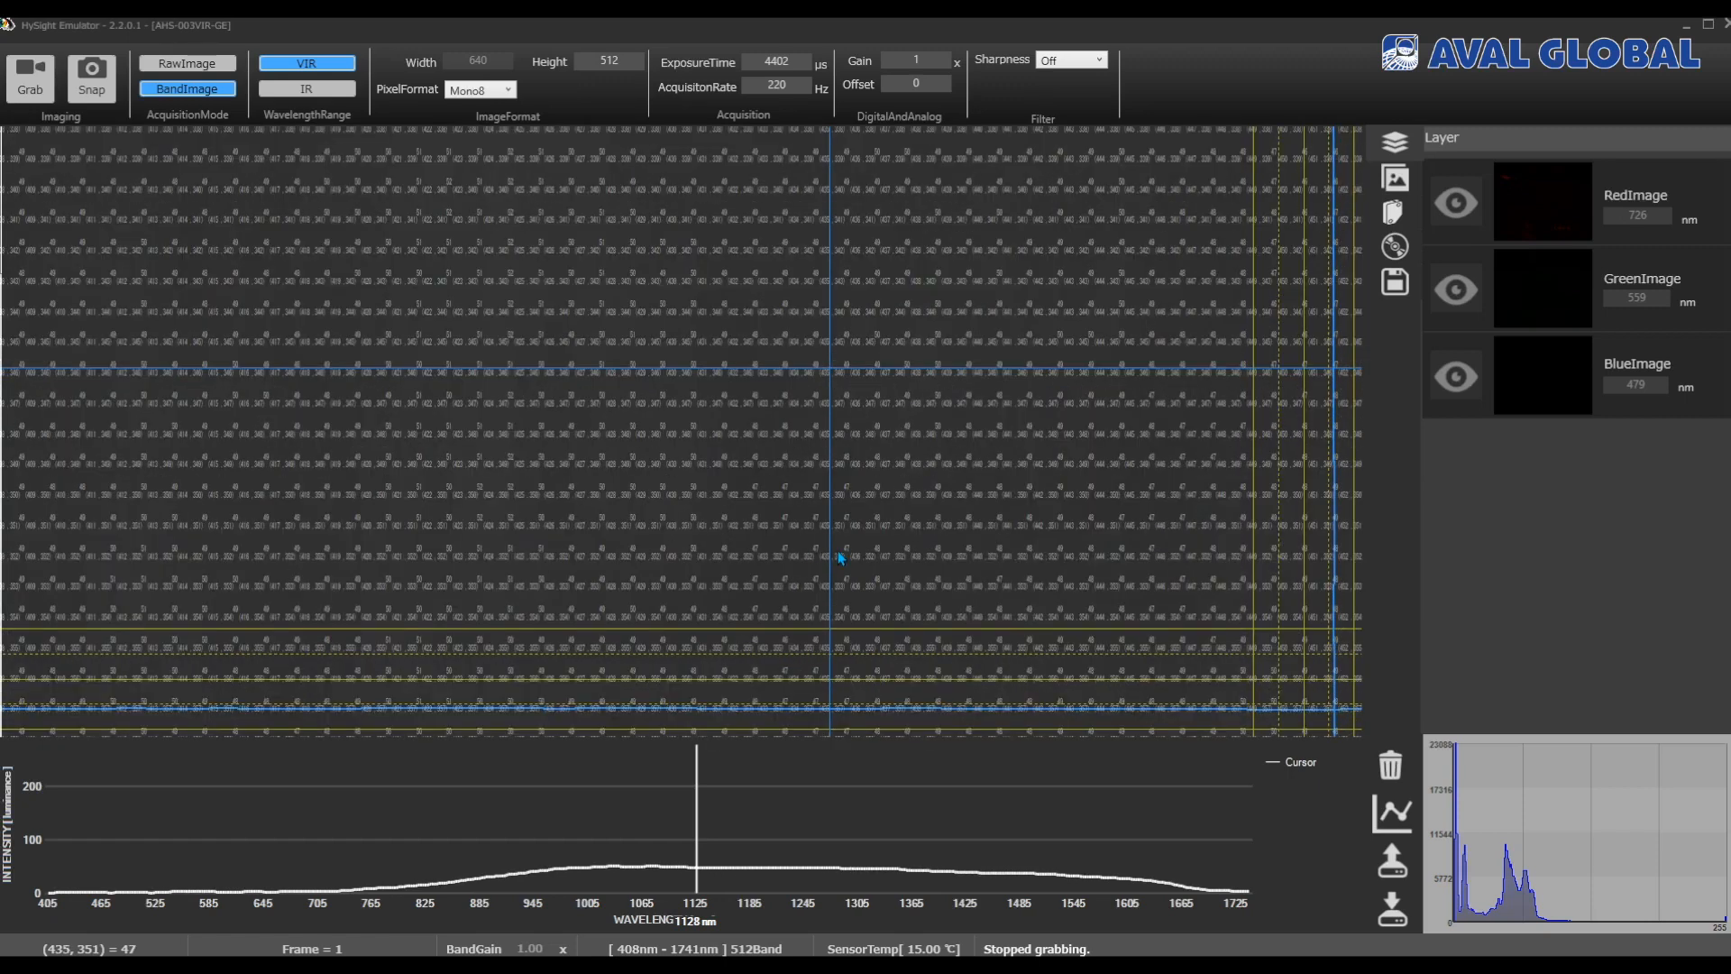
pyautogui.scroll(3, 846, 563)
pyautogui.scroll(2, 846, 559)
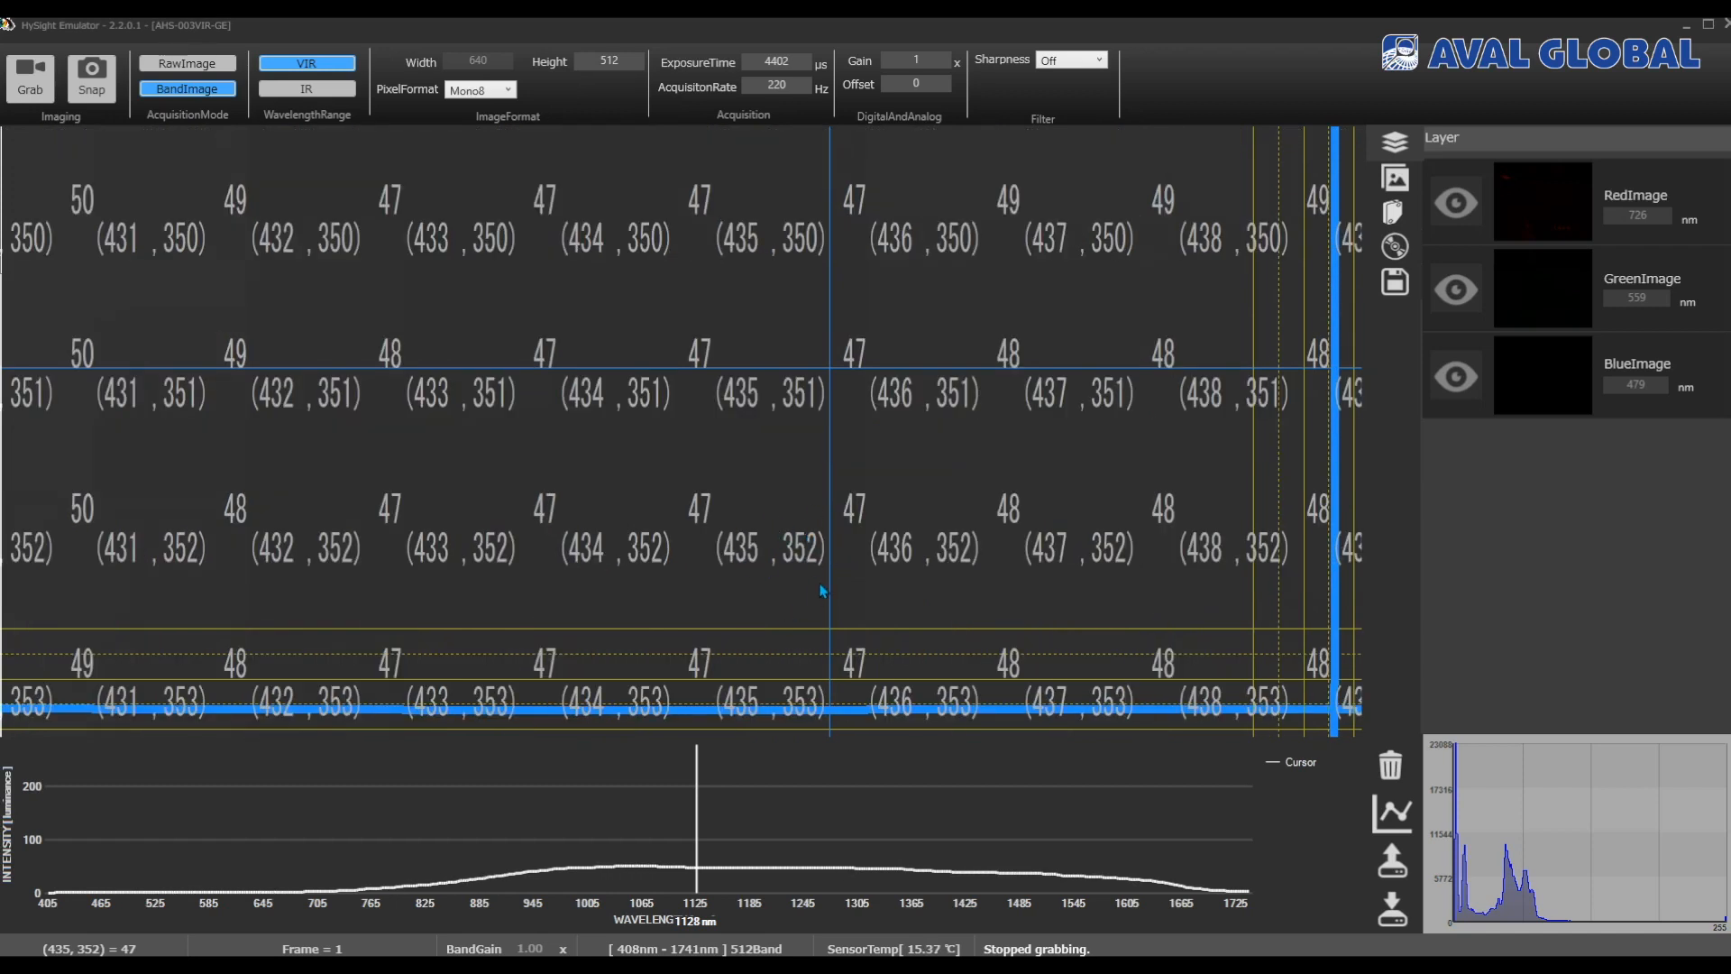
pyautogui.moveTo(838, 645); pyautogui.dragTo(823, 532)
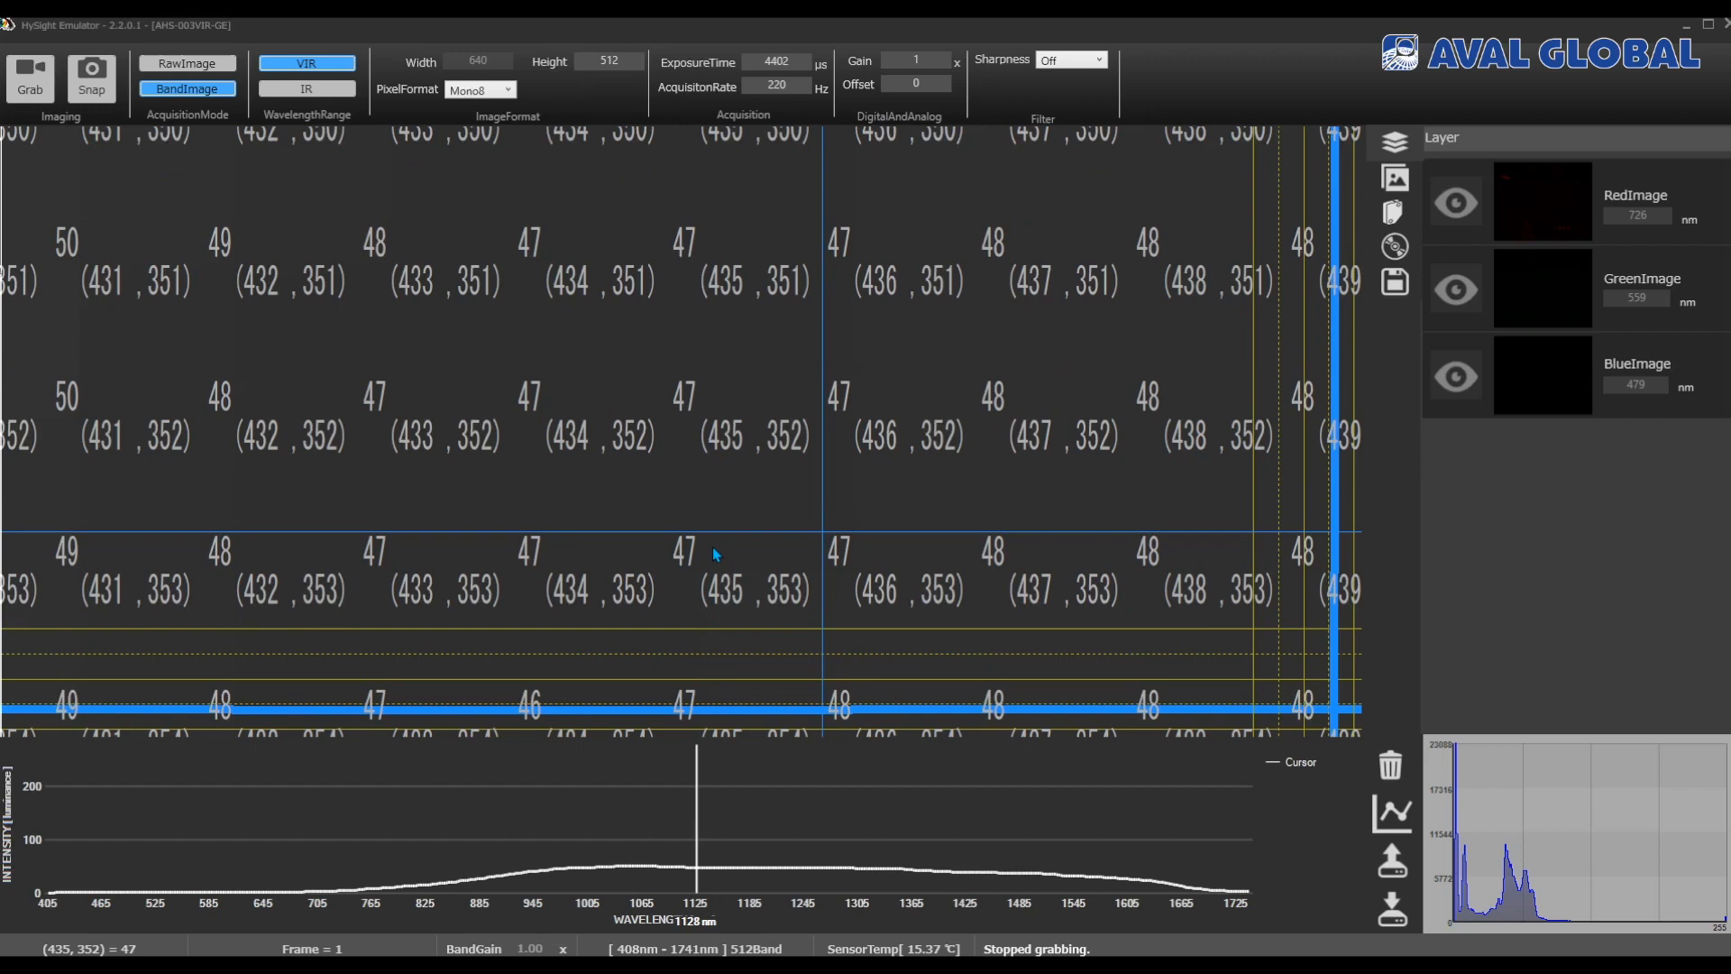
pyautogui.doubleClick(716, 522)
# Step: Place the cursor inside the large angular fragment and register the spectrum at that point
pyautogui.click(836, 549)
pyautogui.click(857, 529)
pyautogui.rightClick(857, 528)
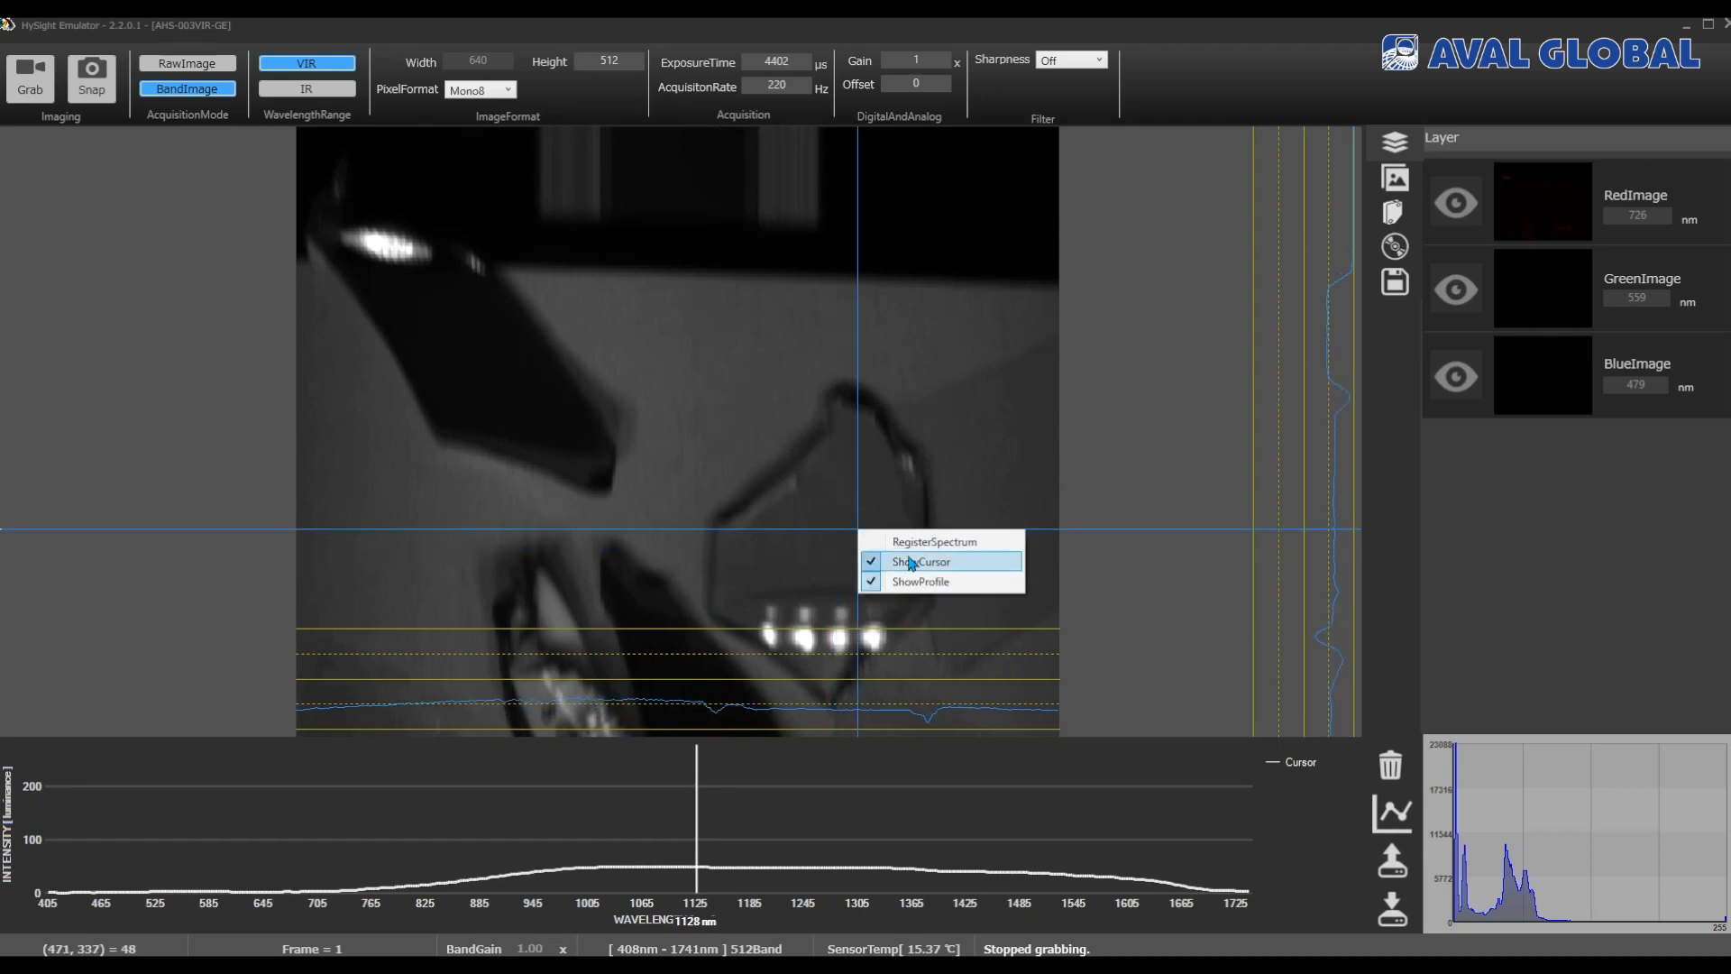
pyautogui.click(938, 541)
# Step: Display the 1425 nm band and compare the registered spectrum with cursor points near the fragment's edge and in the dark upper area
pyautogui.click(964, 816)
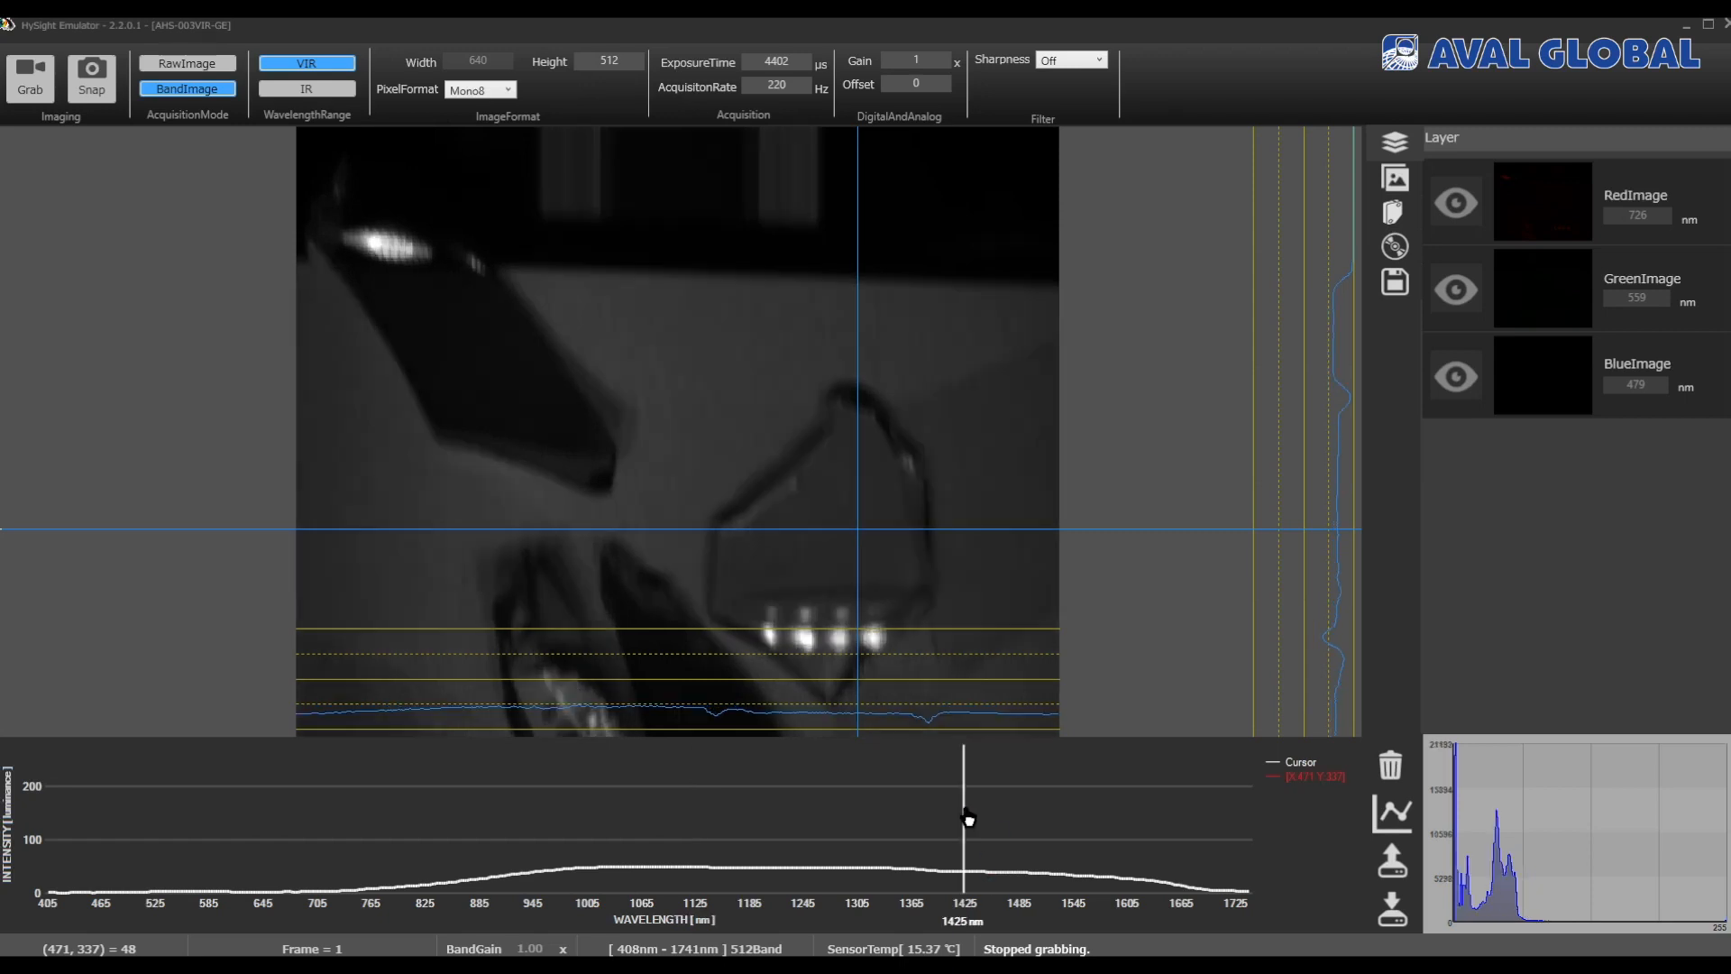
pyautogui.click(913, 581)
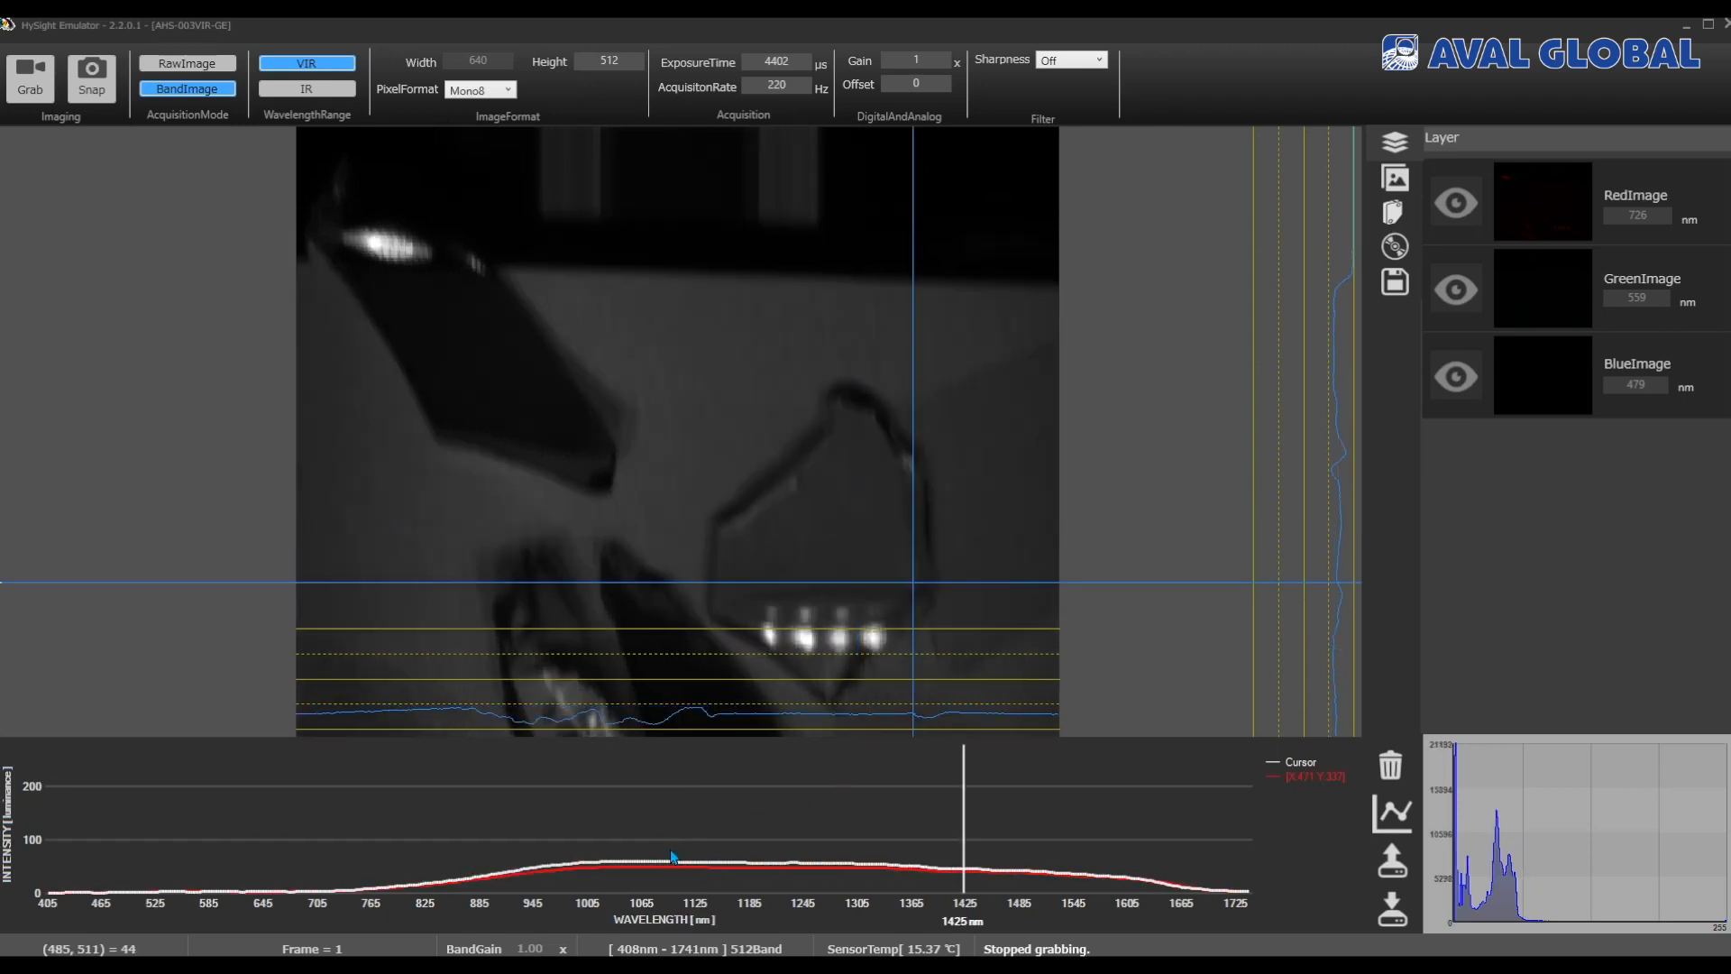
pyautogui.click(646, 201)
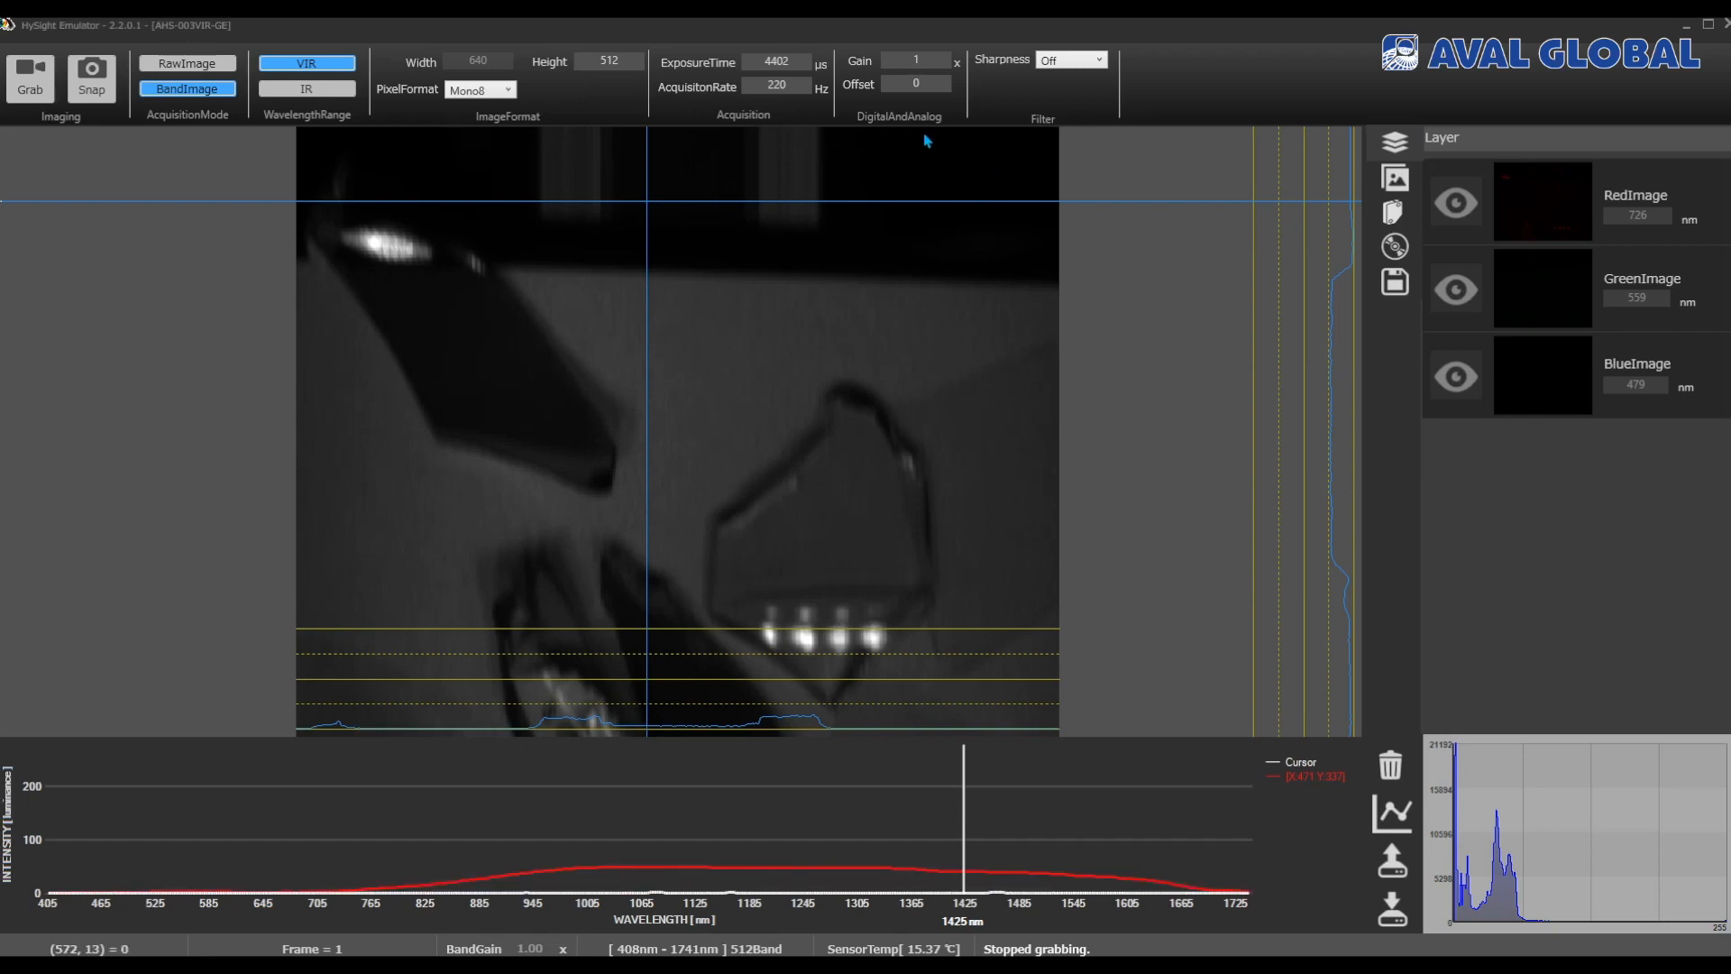
# Step: Set the acquisition rate to 110 Hz and the exposure time to 8999 µs, and snap a band image
pyautogui.write('110')
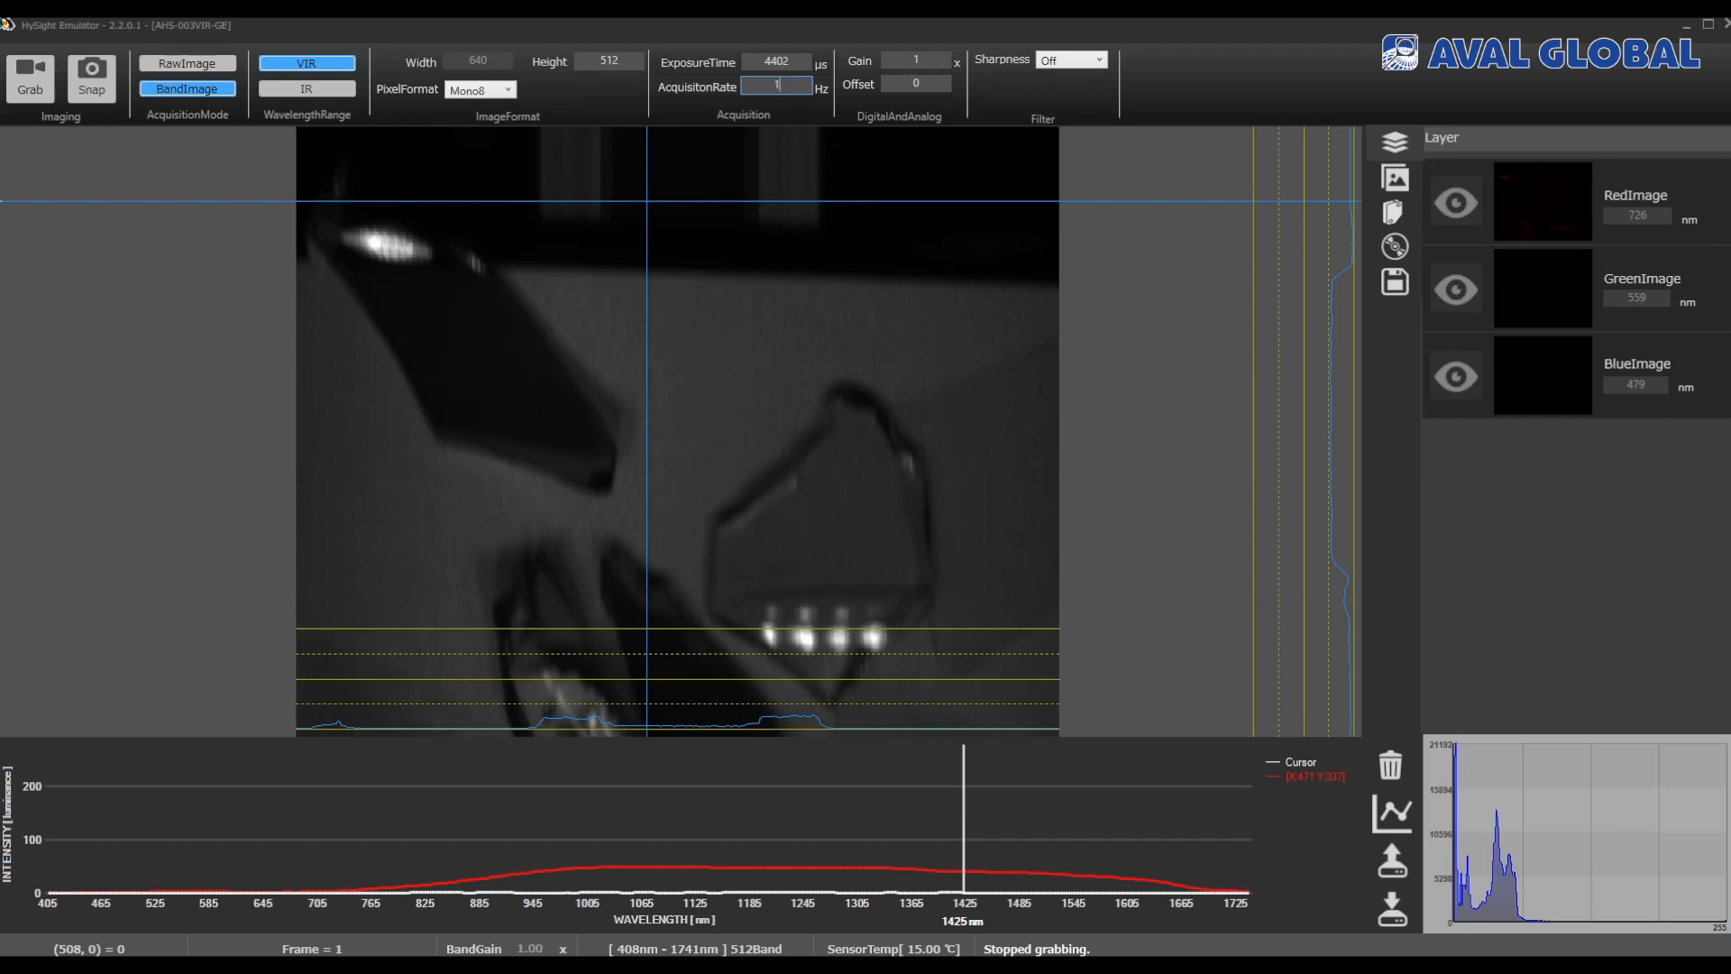
pyautogui.click(776, 61)
pyautogui.write('8999')
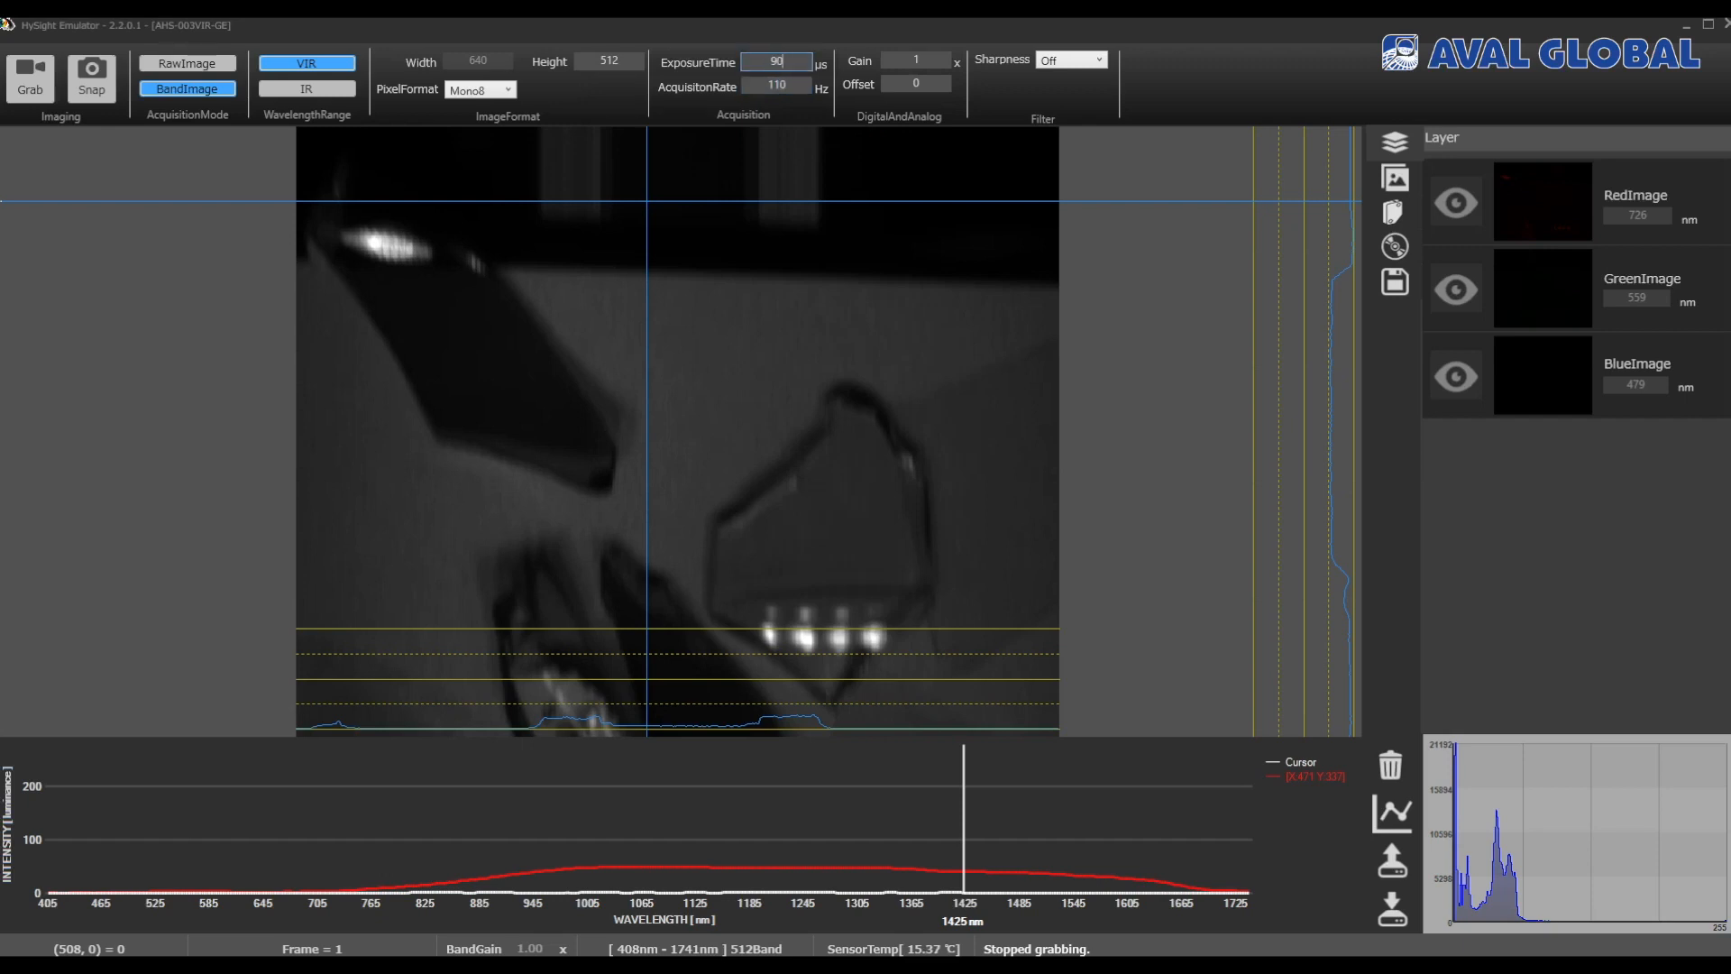
pyautogui.click(87, 79)
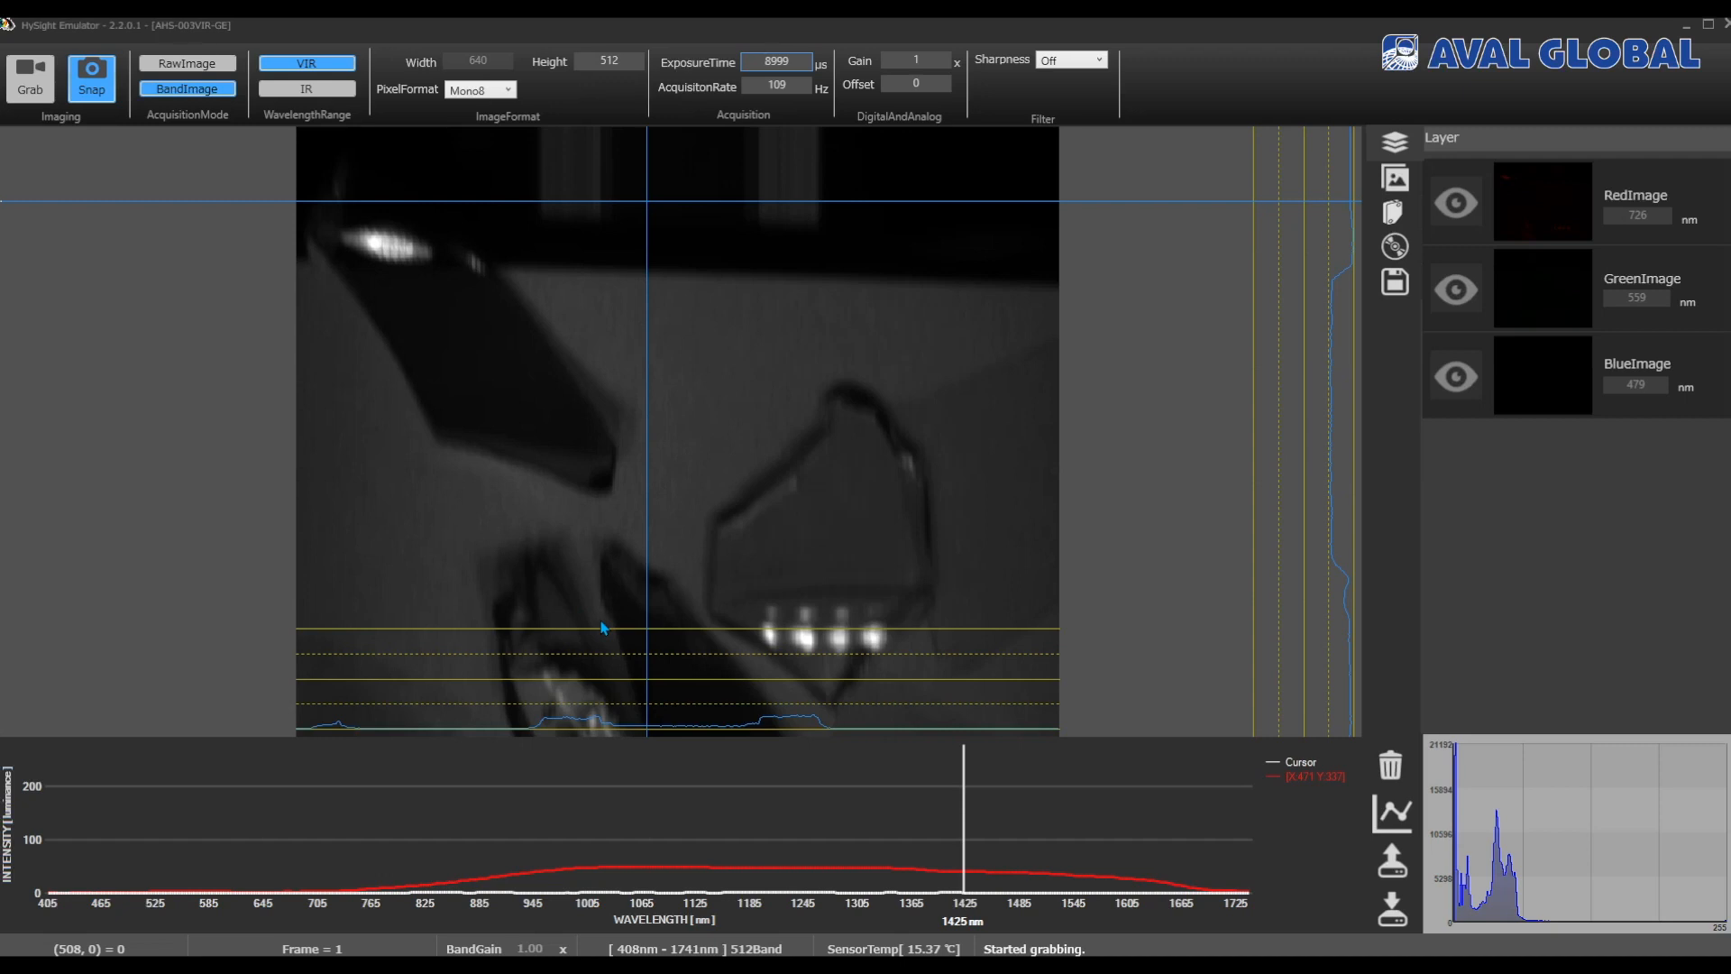
# Step: Assign the 1284 nm band to the red layer, 1138 nm to the green layer and 1034 nm to the blue layer
pyautogui.click(701, 791)
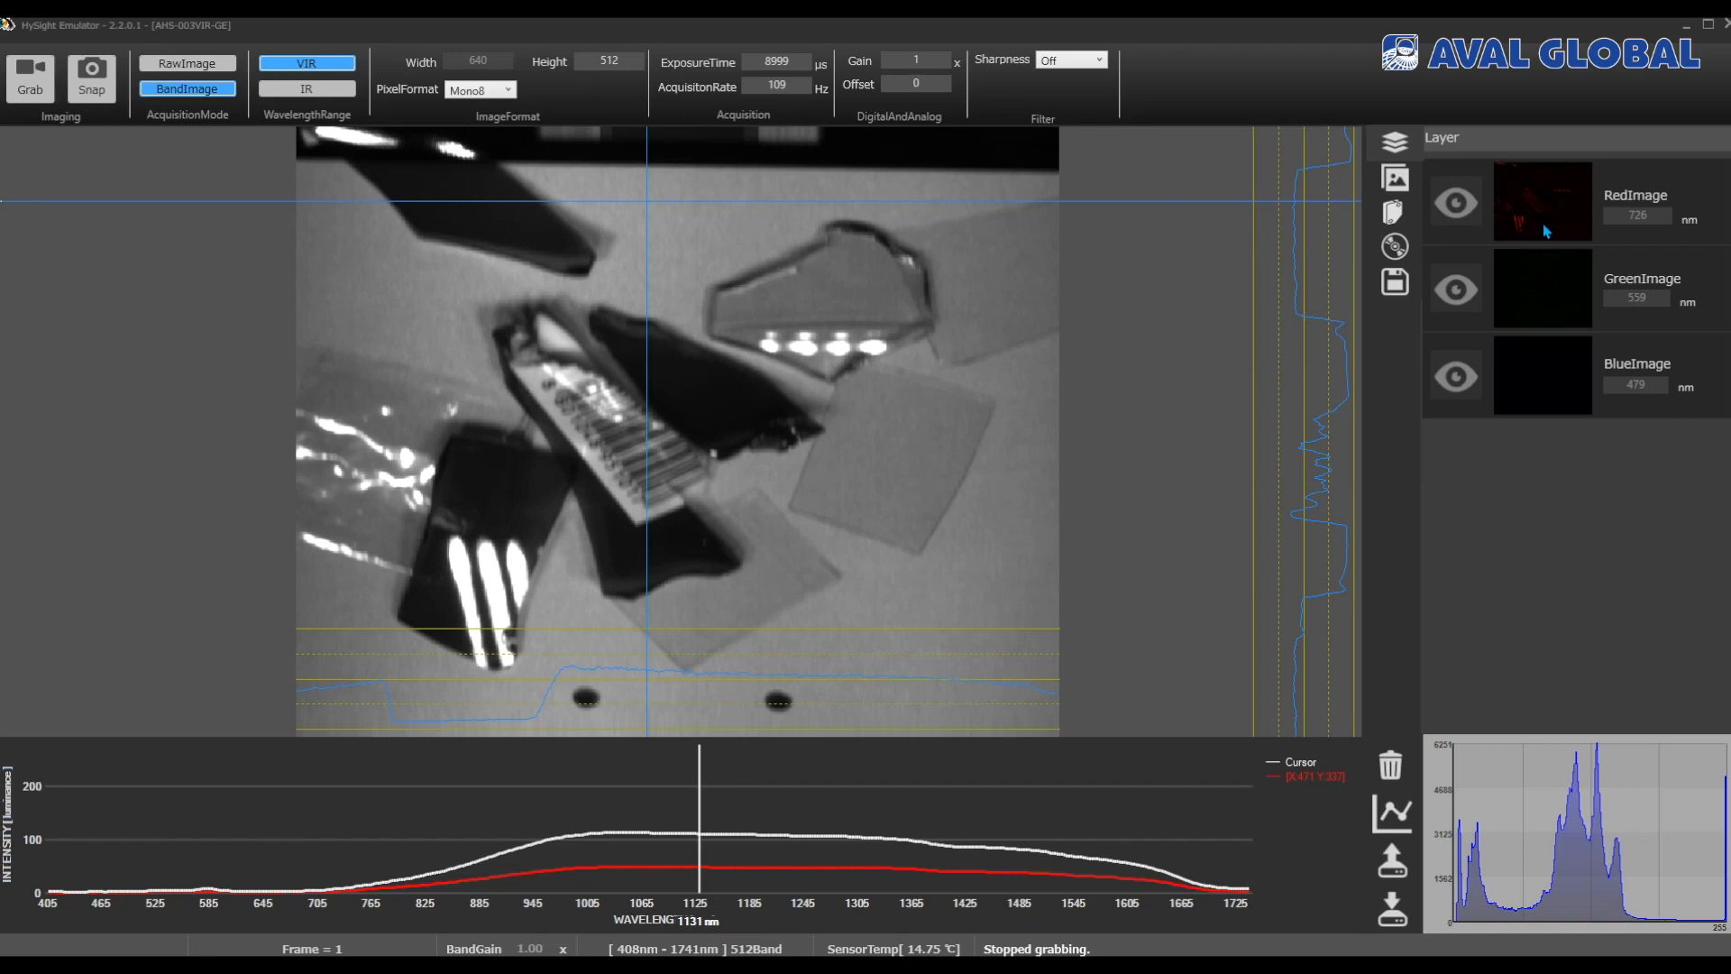
pyautogui.click(624, 799)
pyautogui.click(838, 834)
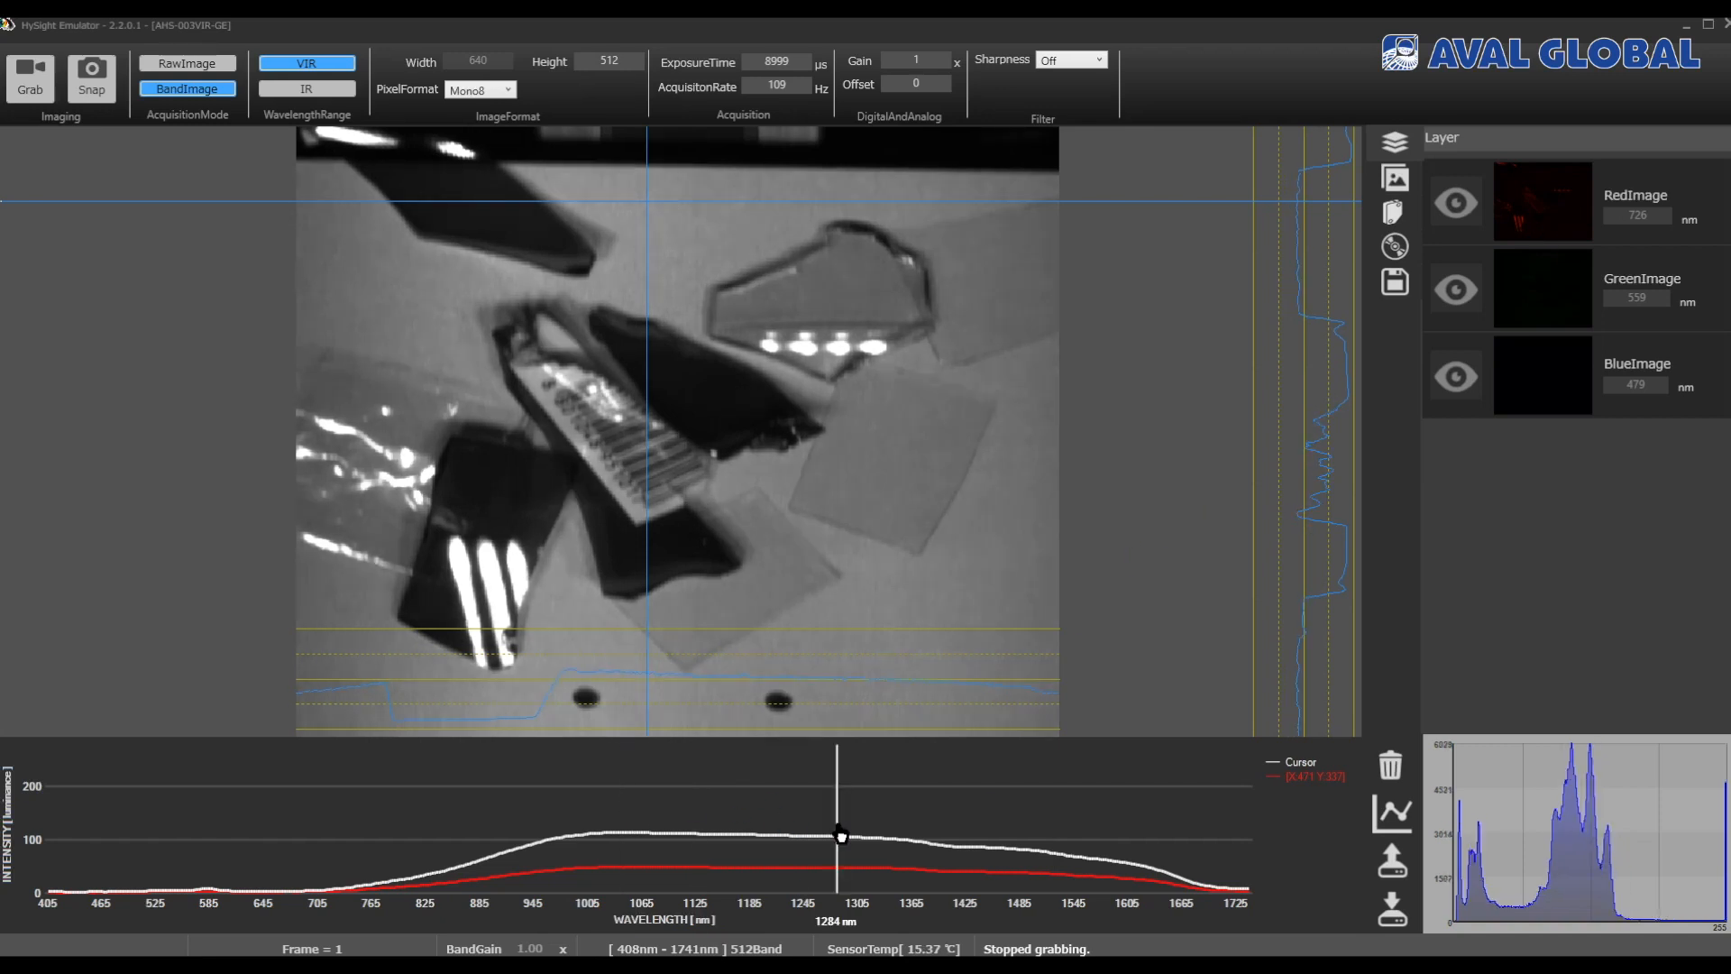
pyautogui.click(1456, 201)
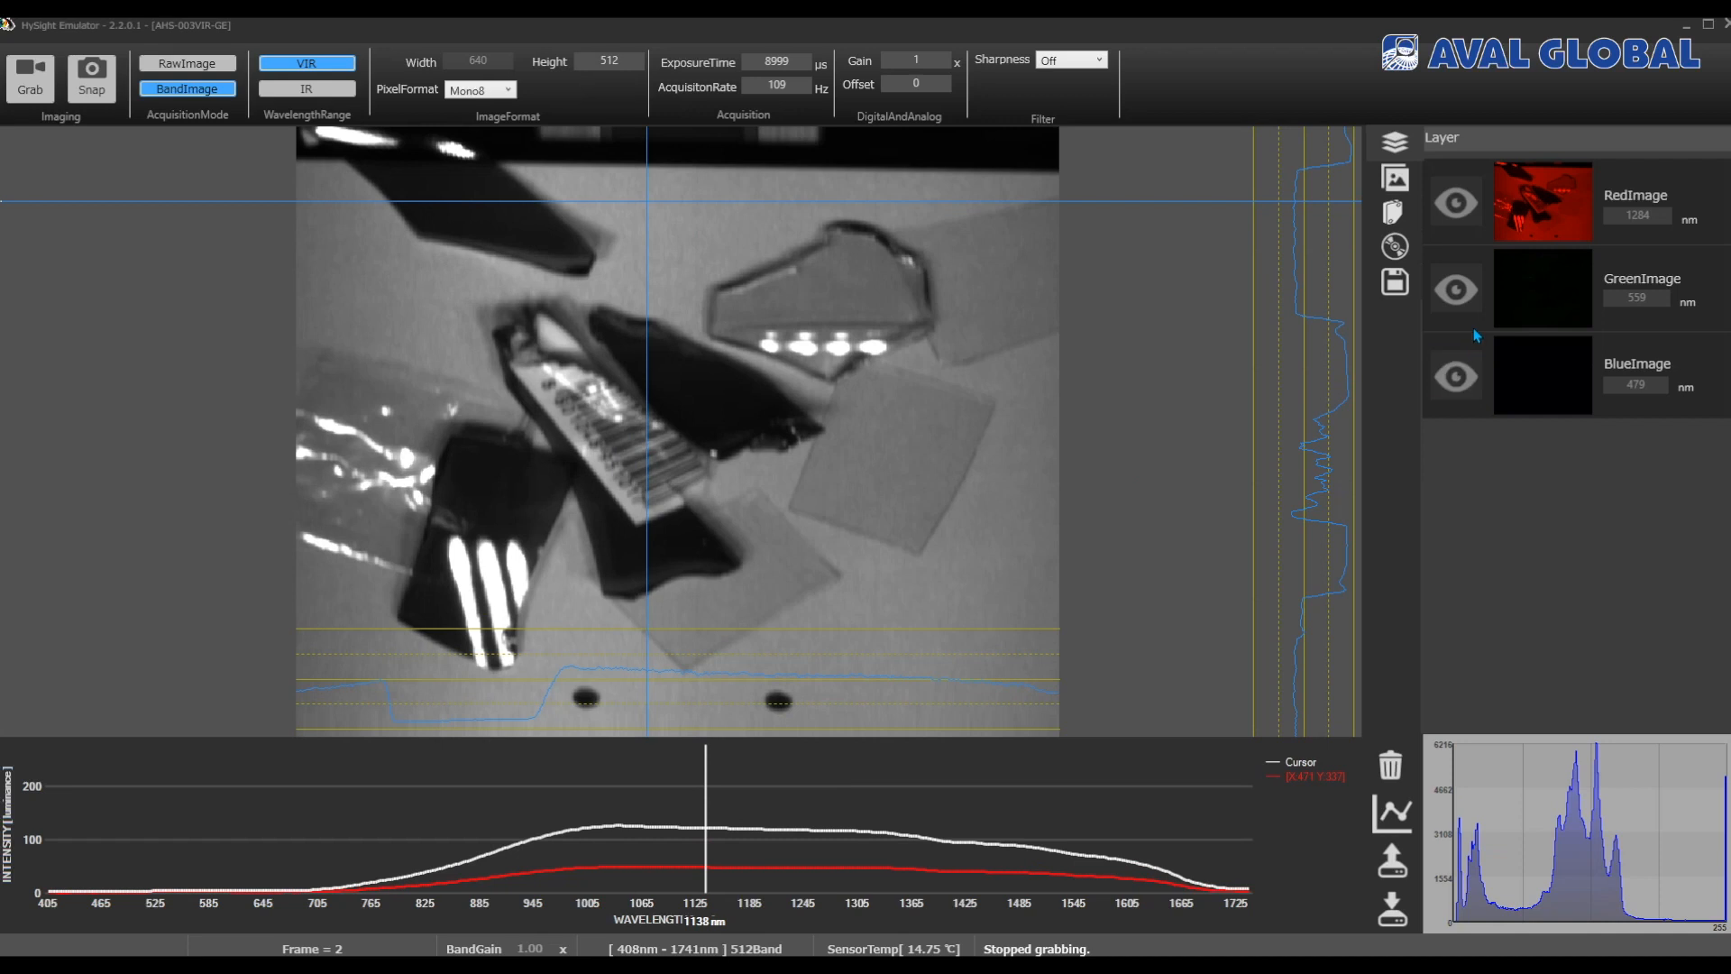
pyautogui.click(1456, 289)
pyautogui.click(613, 811)
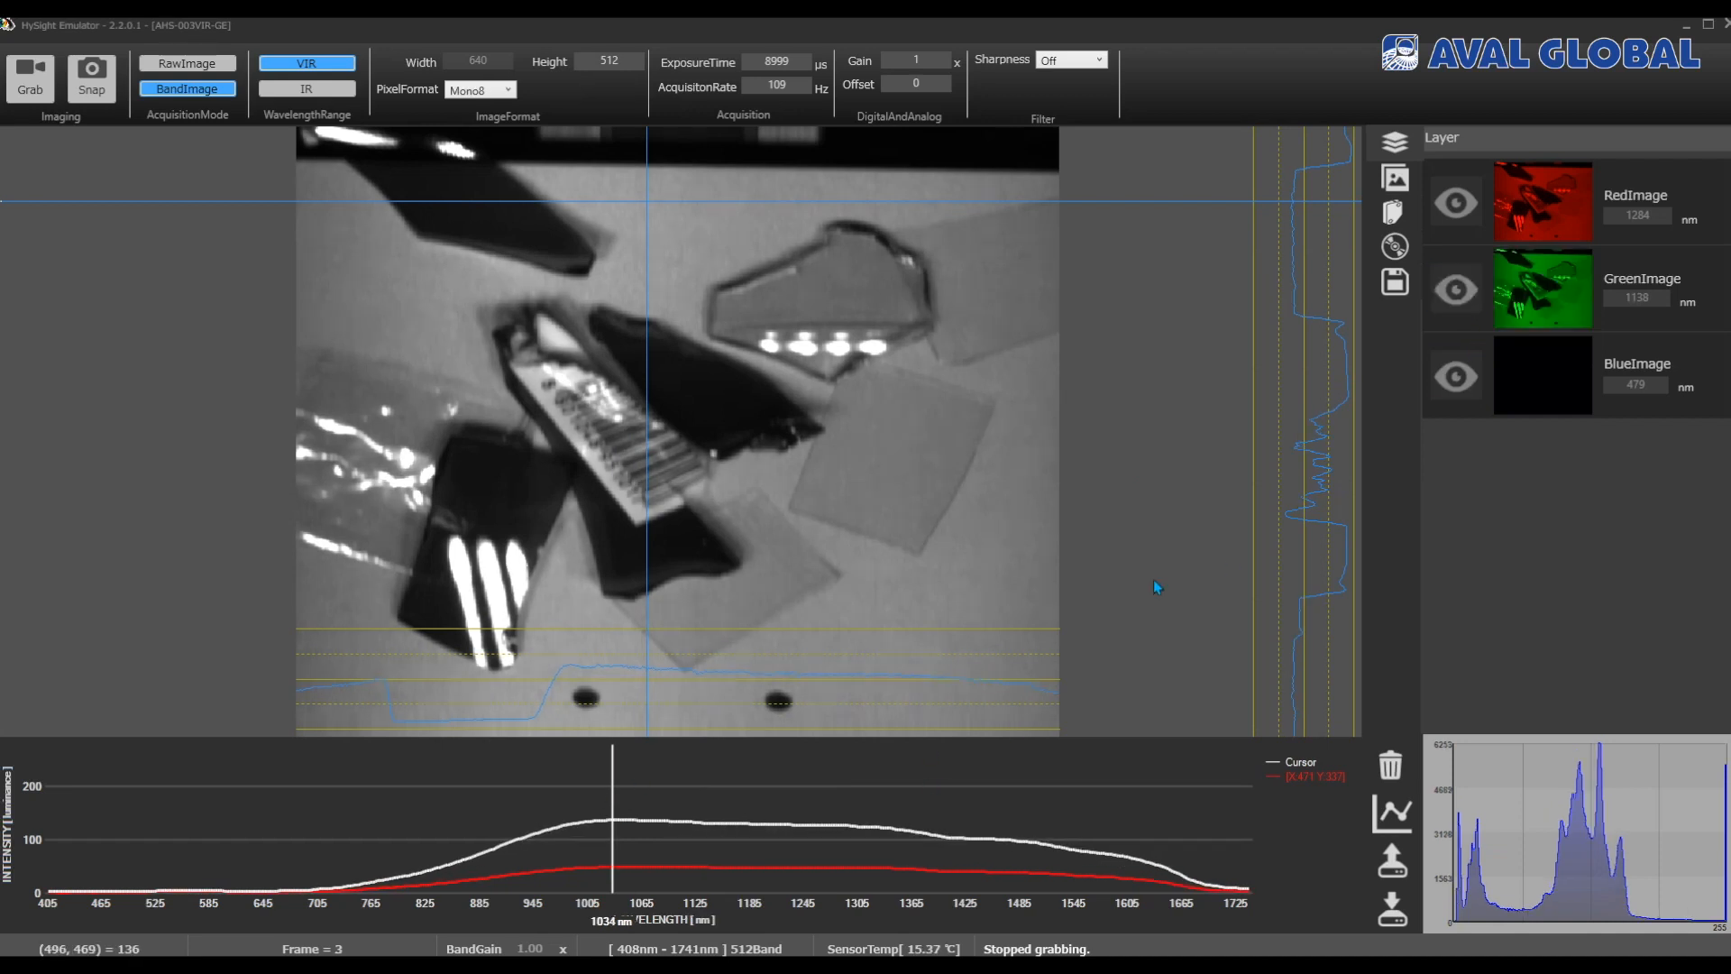
pyautogui.click(1458, 376)
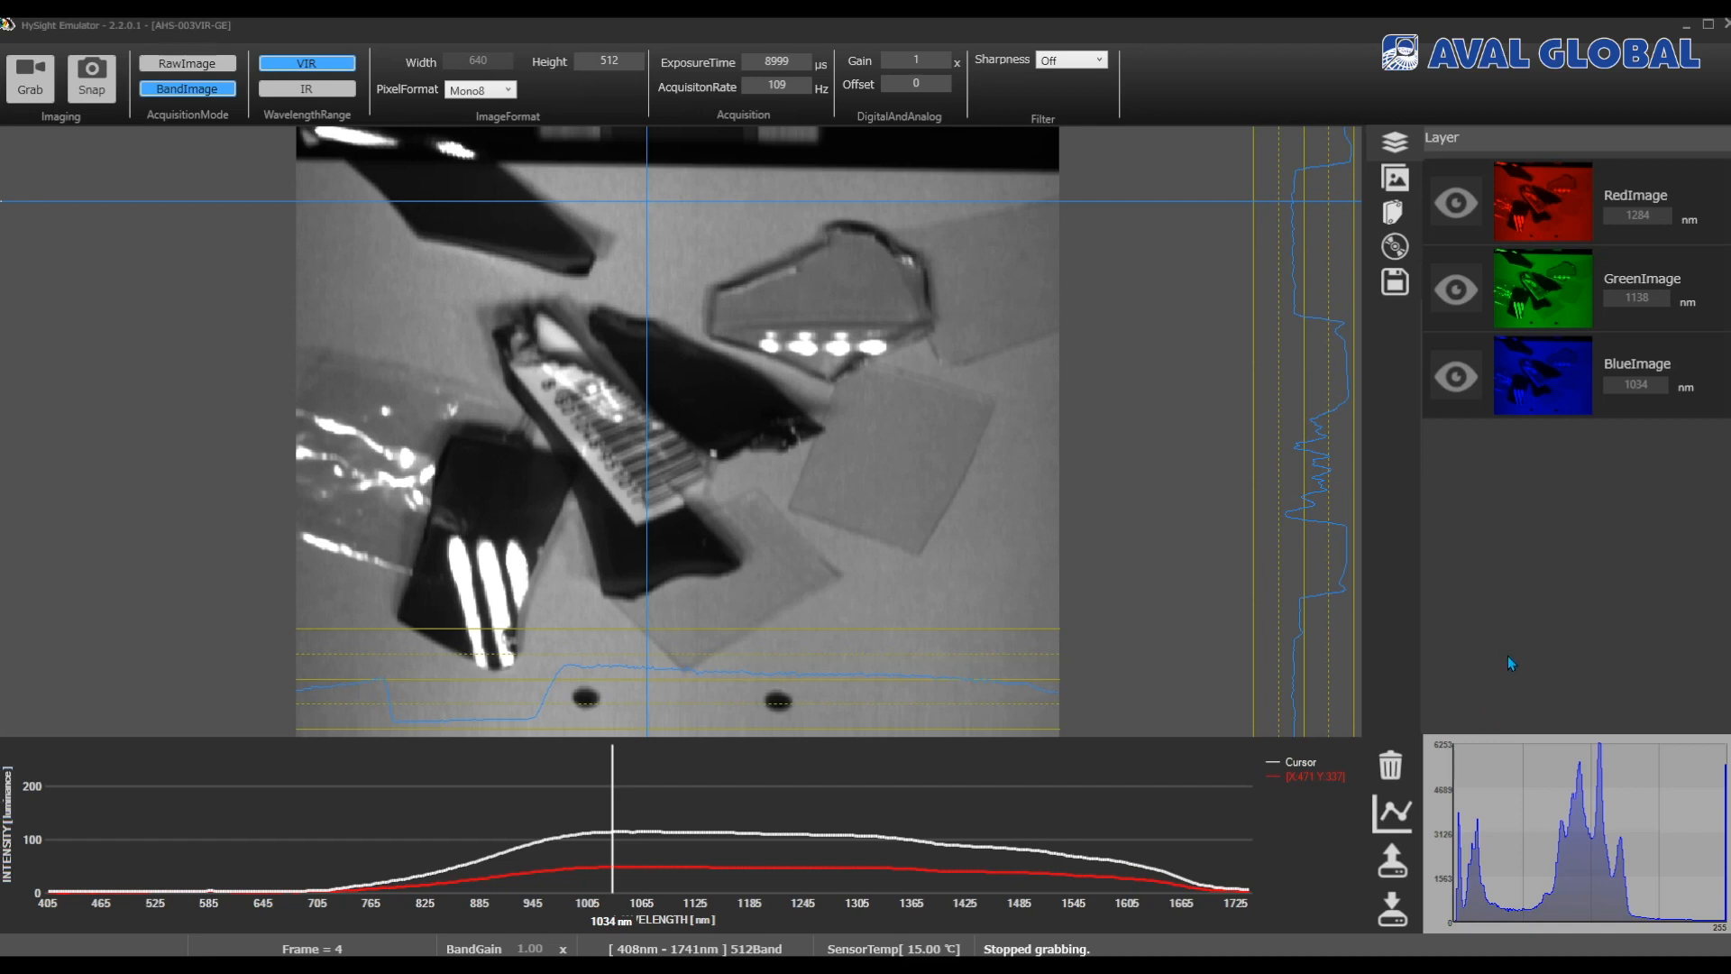
# Step: Preview the image with RGB conversion switched on and with noise reduction switched off, restoring both settings
pyautogui.click(1399, 176)
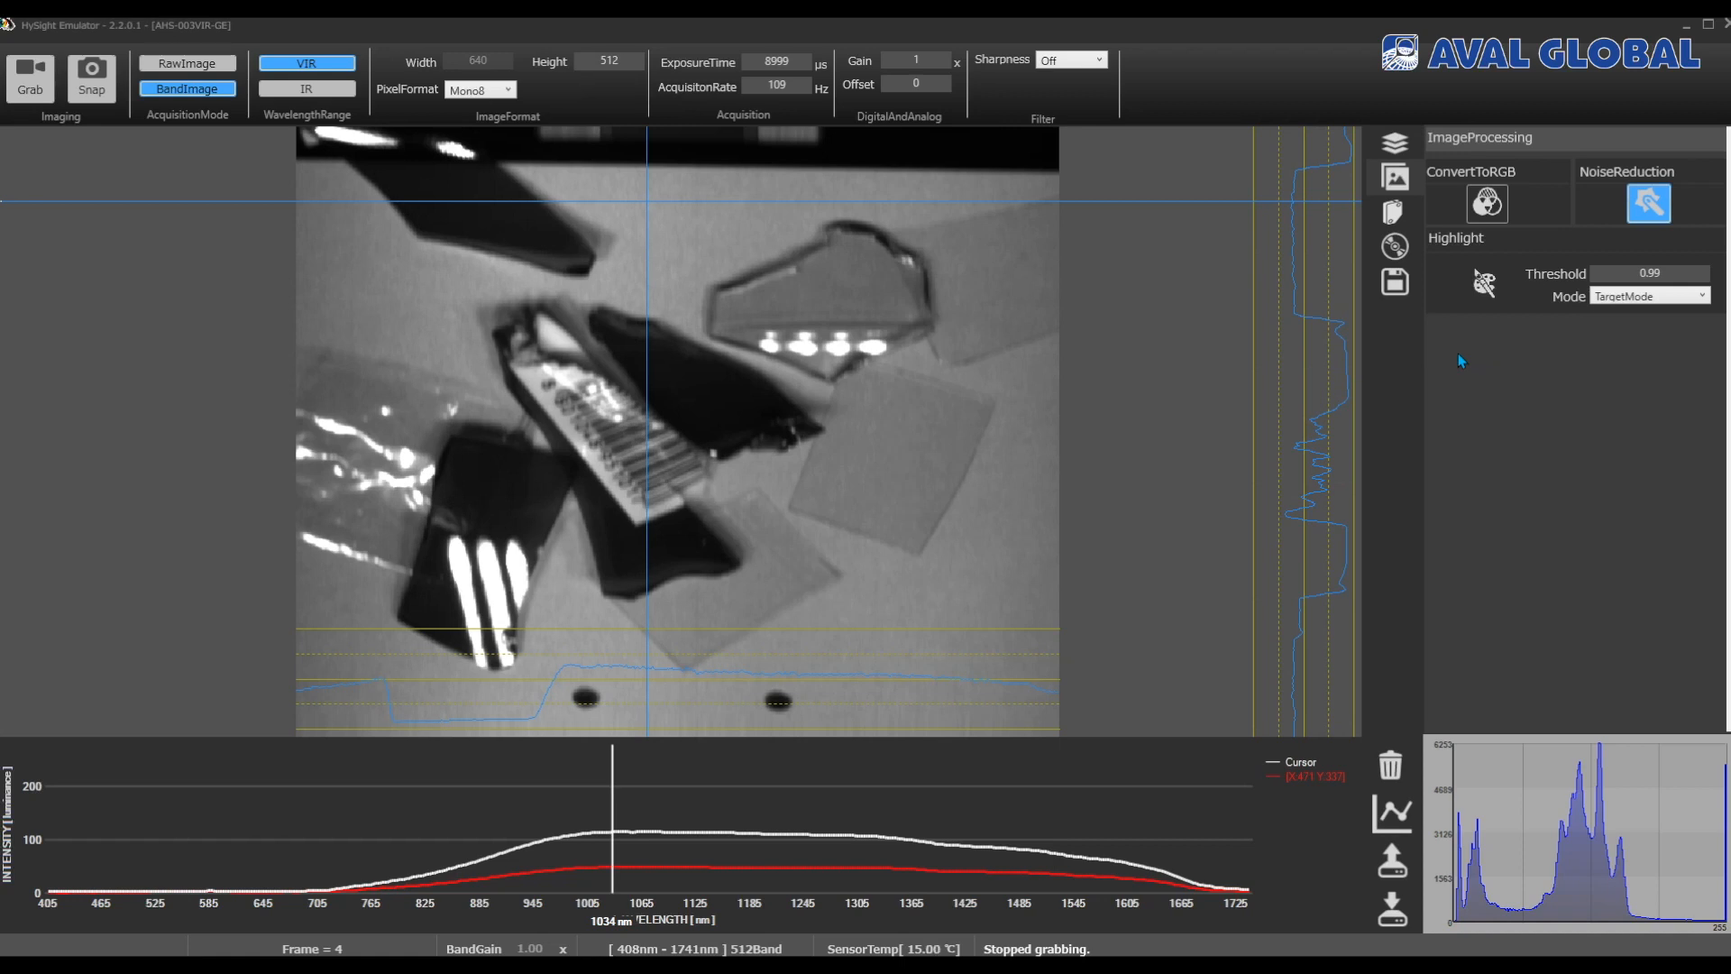
pyautogui.click(1394, 149)
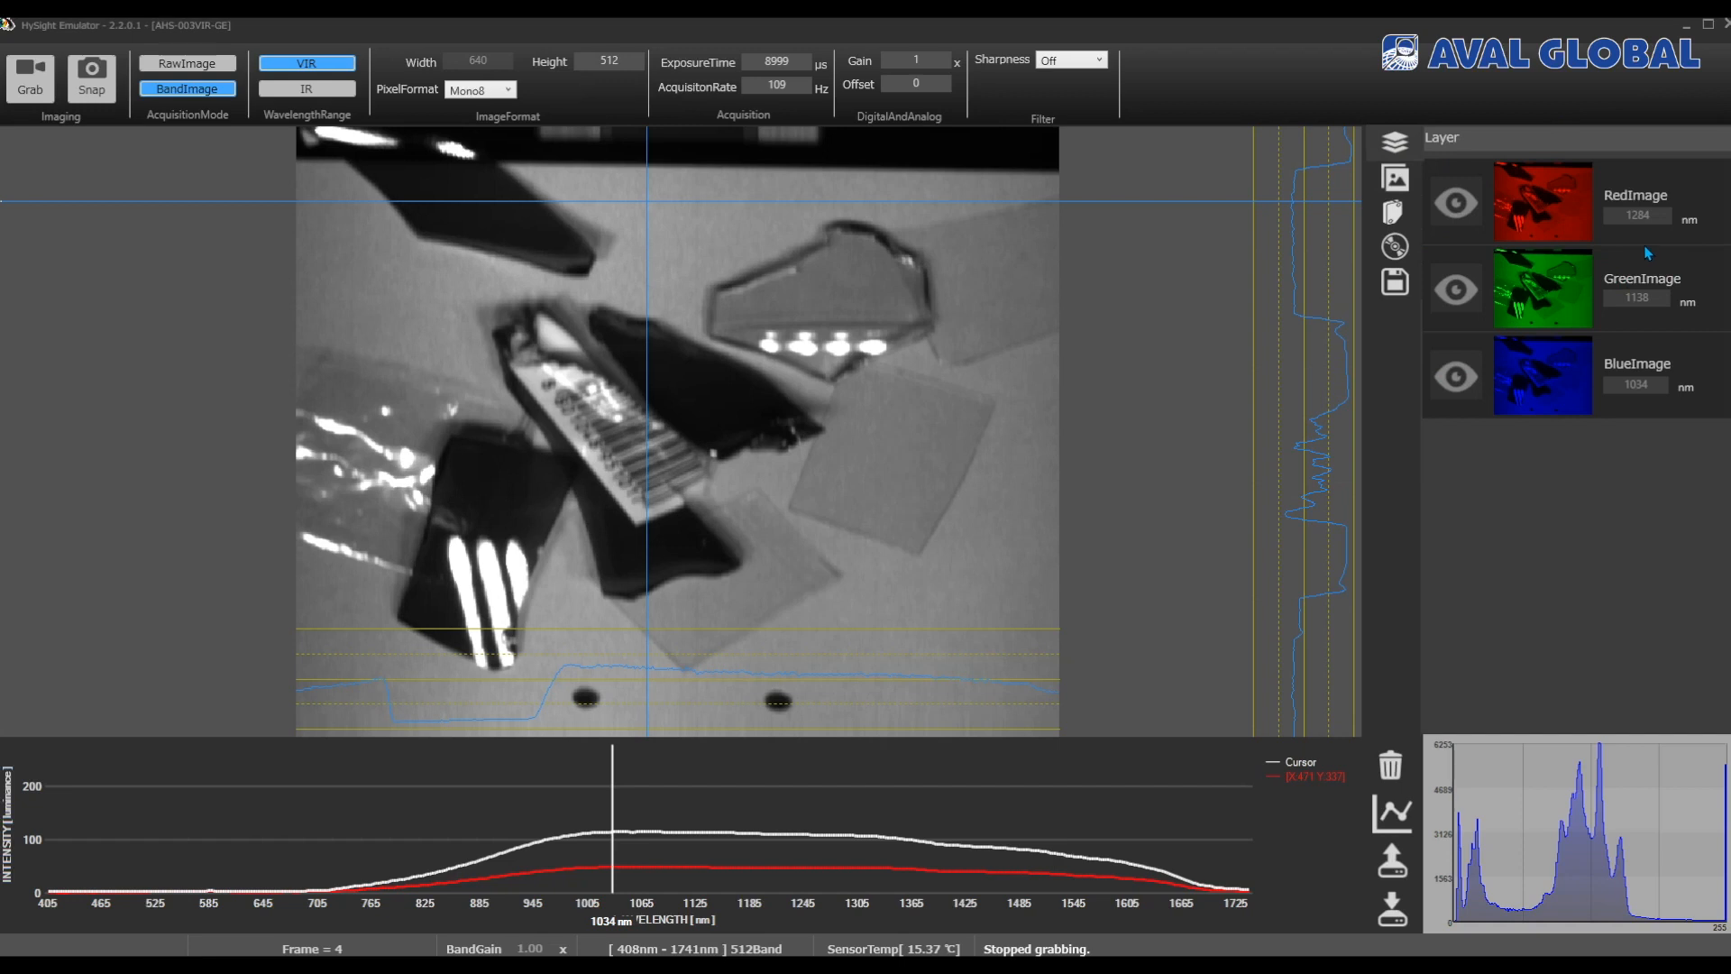
pyautogui.click(1396, 180)
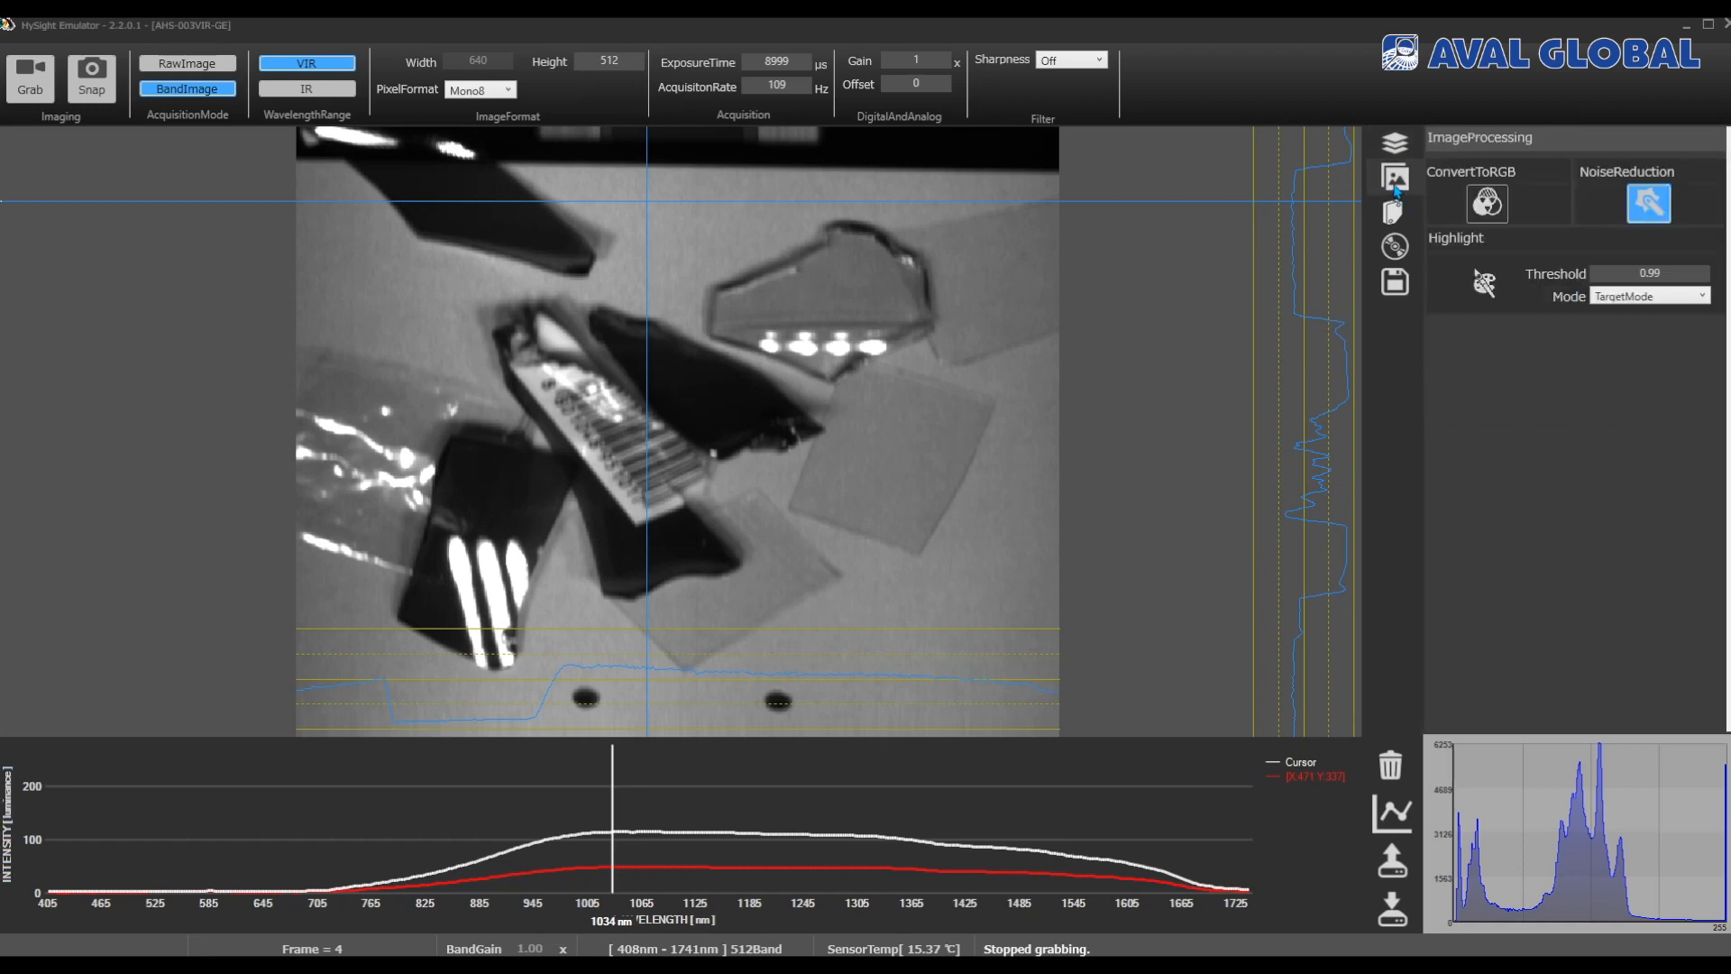
pyautogui.click(1492, 207)
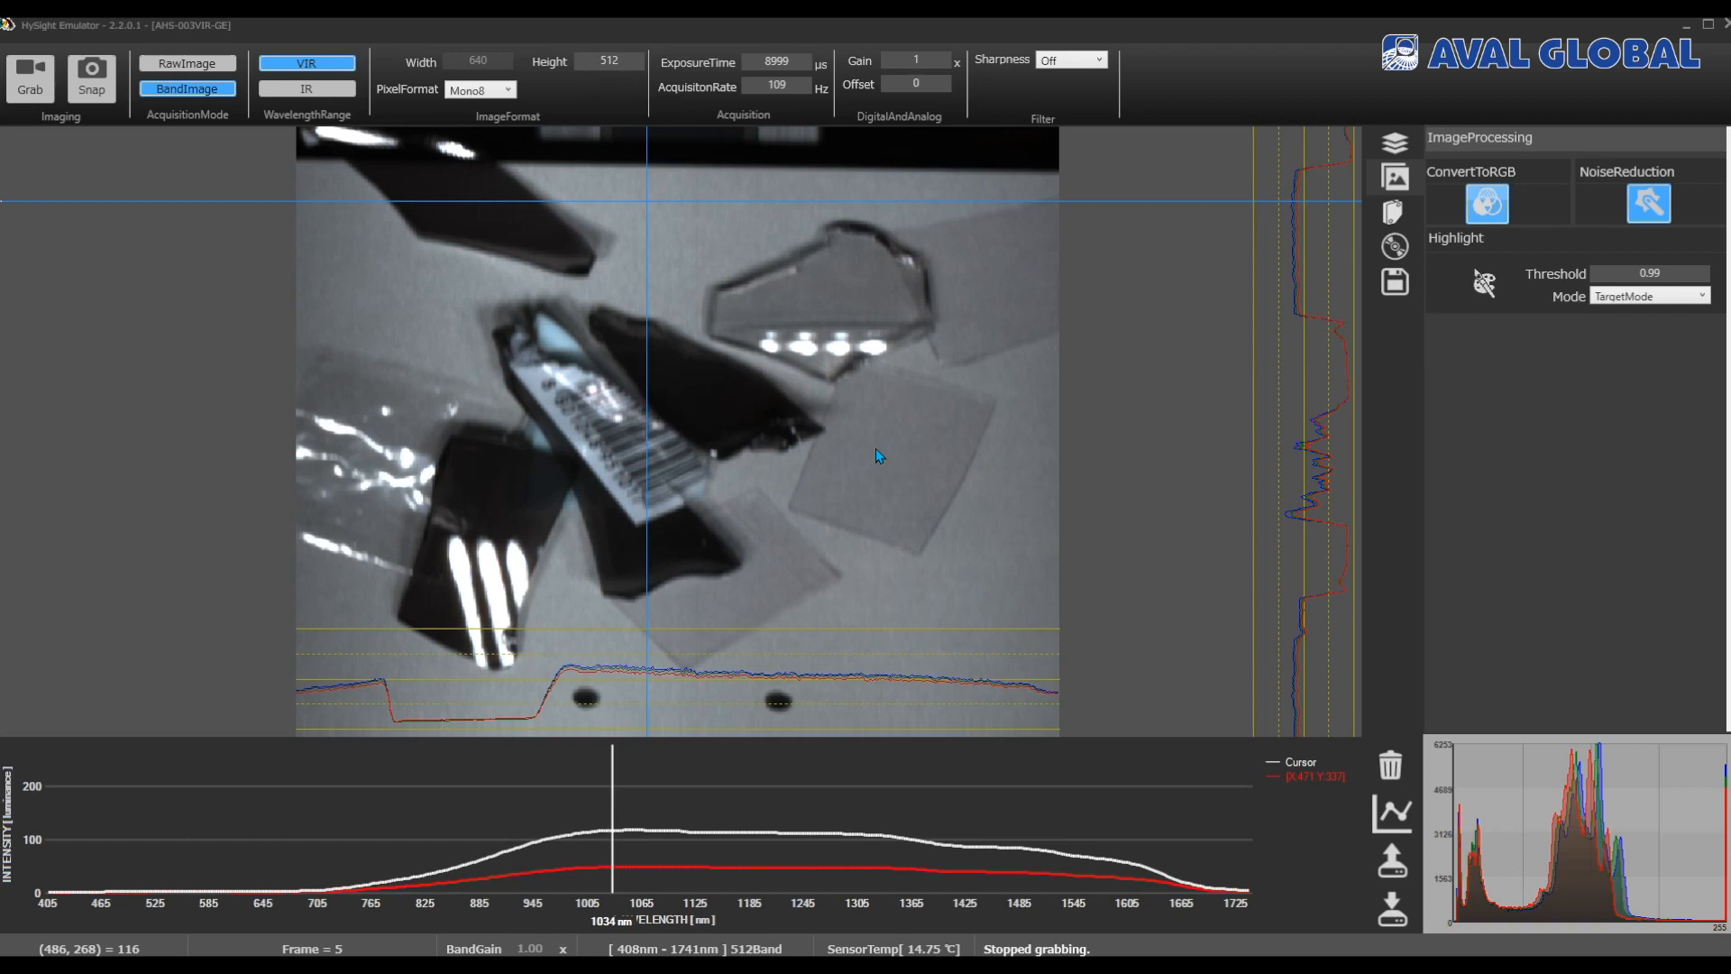
pyautogui.click(1488, 204)
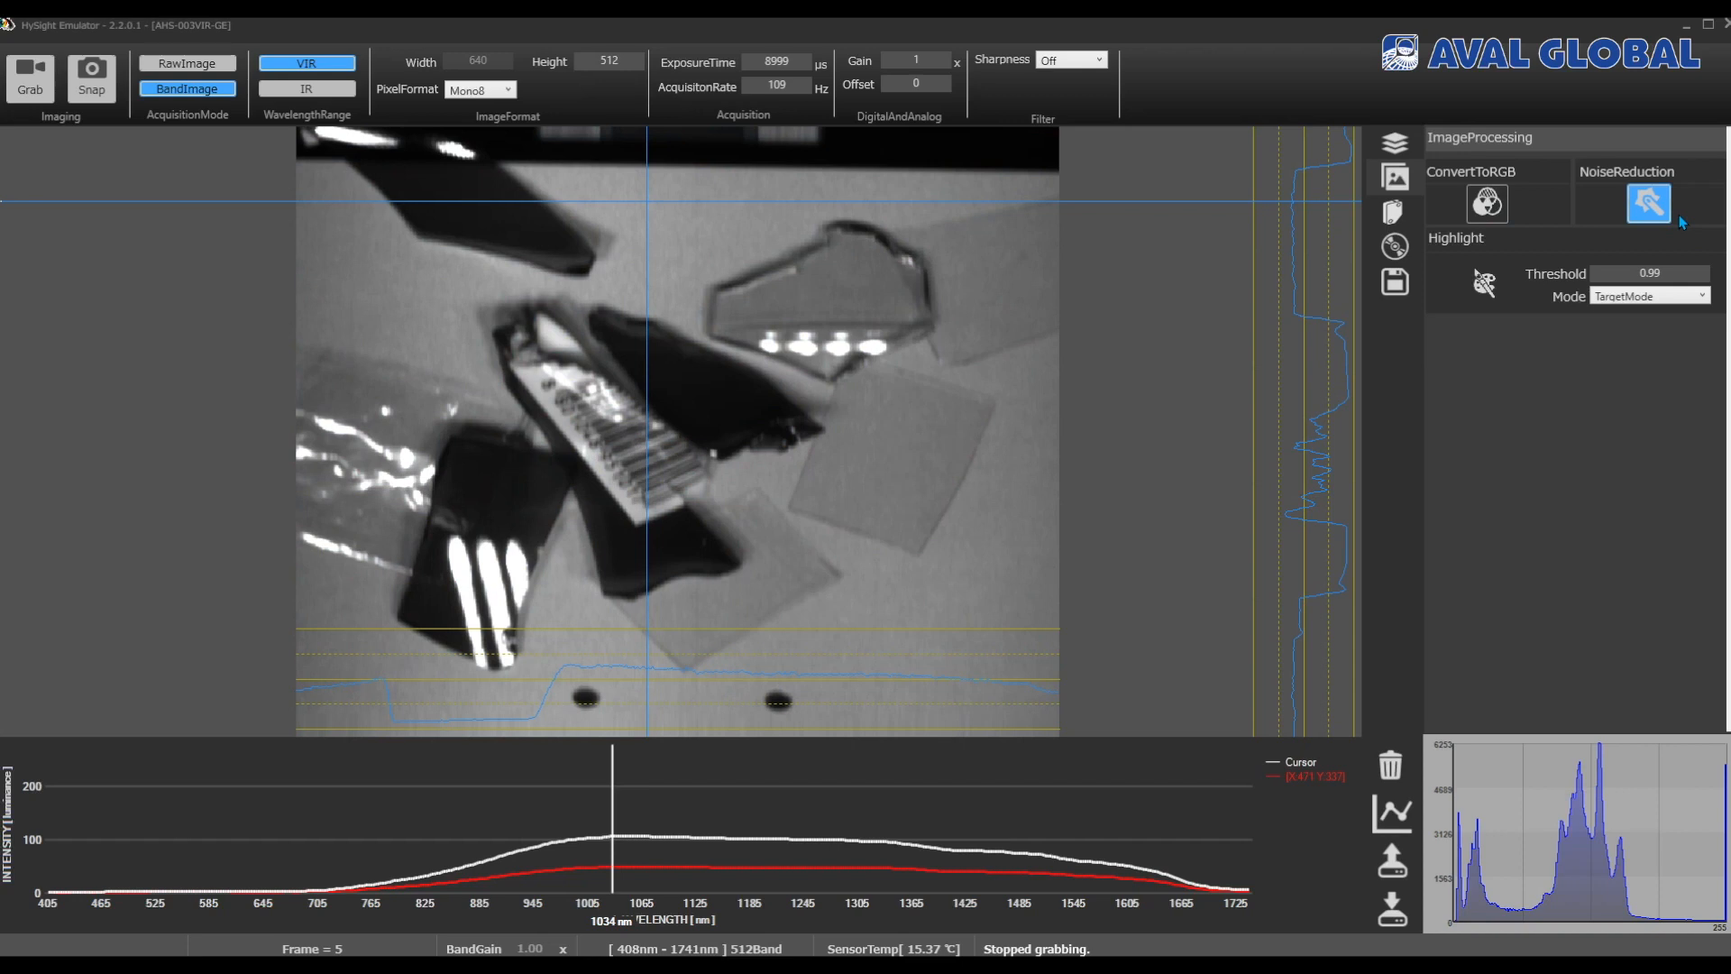
pyautogui.click(1655, 207)
pyautogui.click(1650, 203)
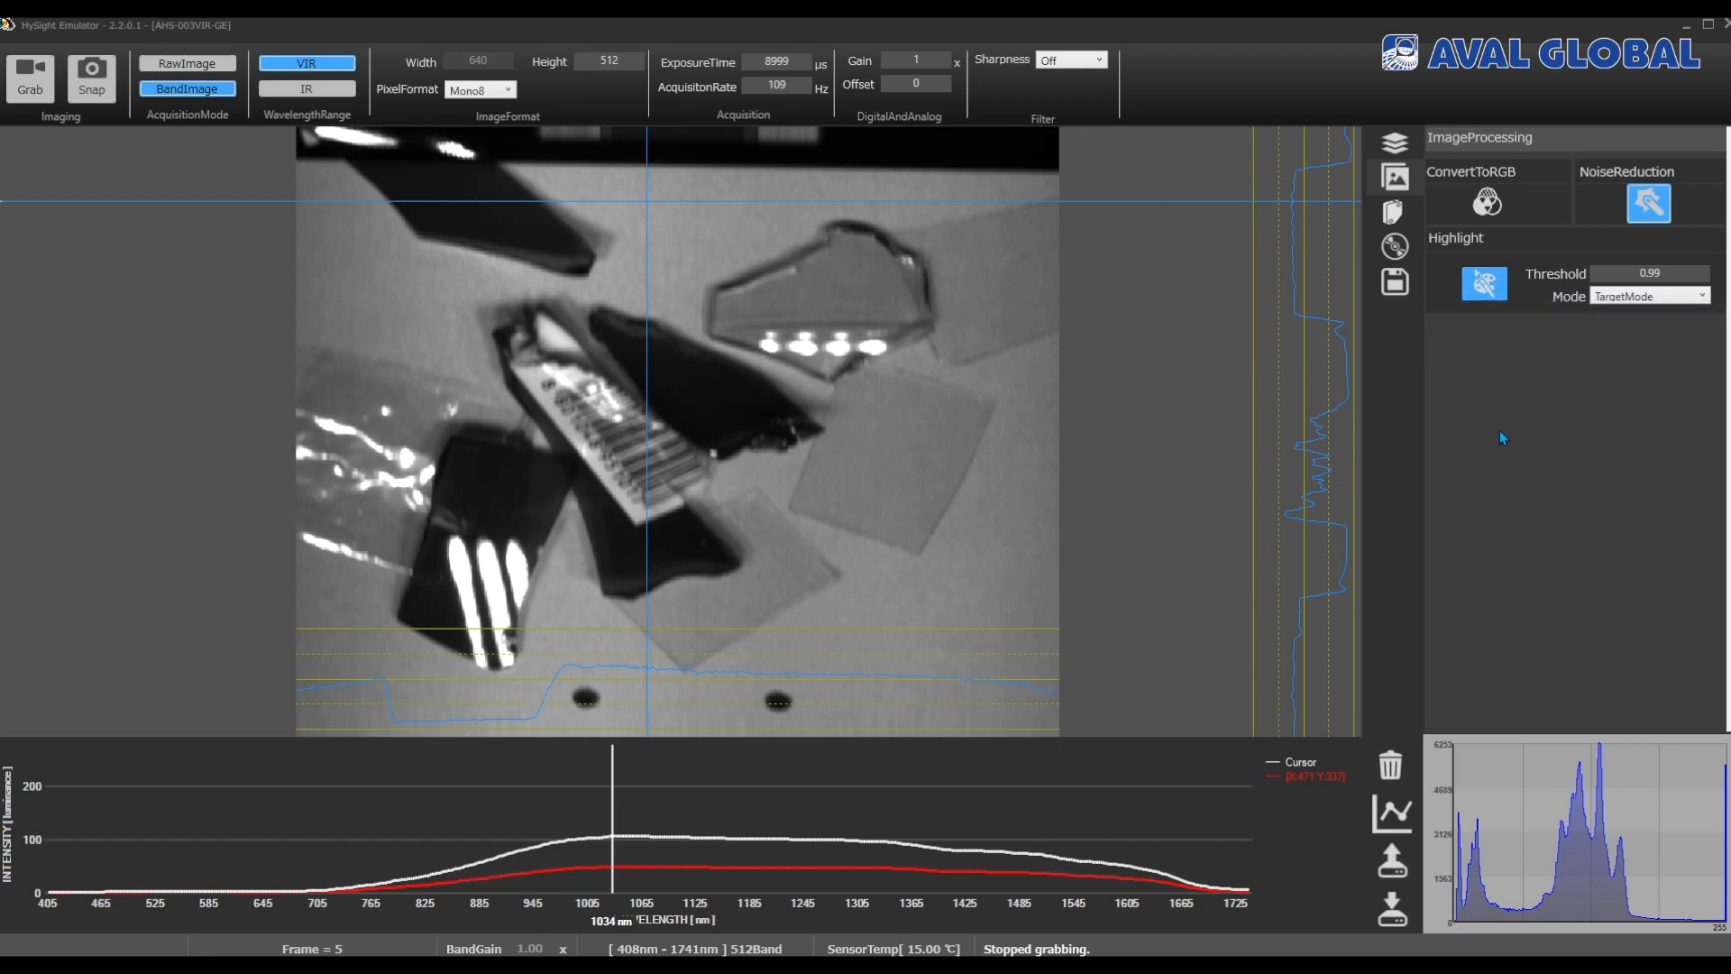
# Step: In TargetMode, highlight the areas matching a point on the light background, and those matching a point on the dark lower fragment
pyautogui.click(912, 603)
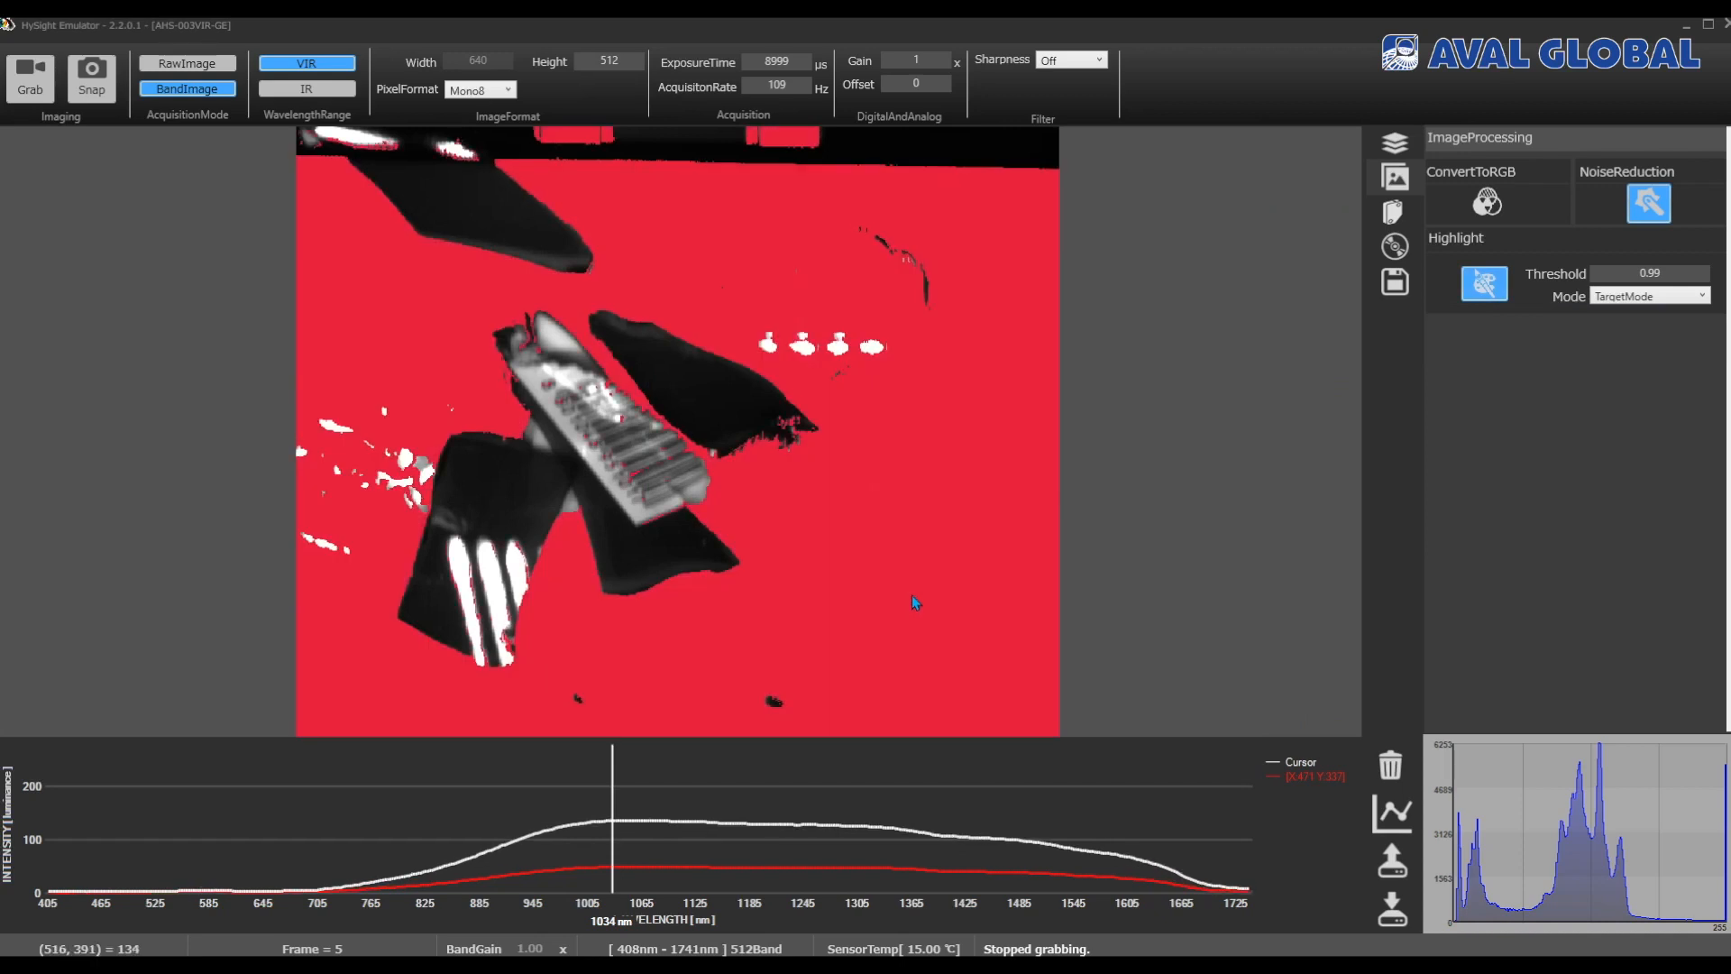
pyautogui.click(620, 545)
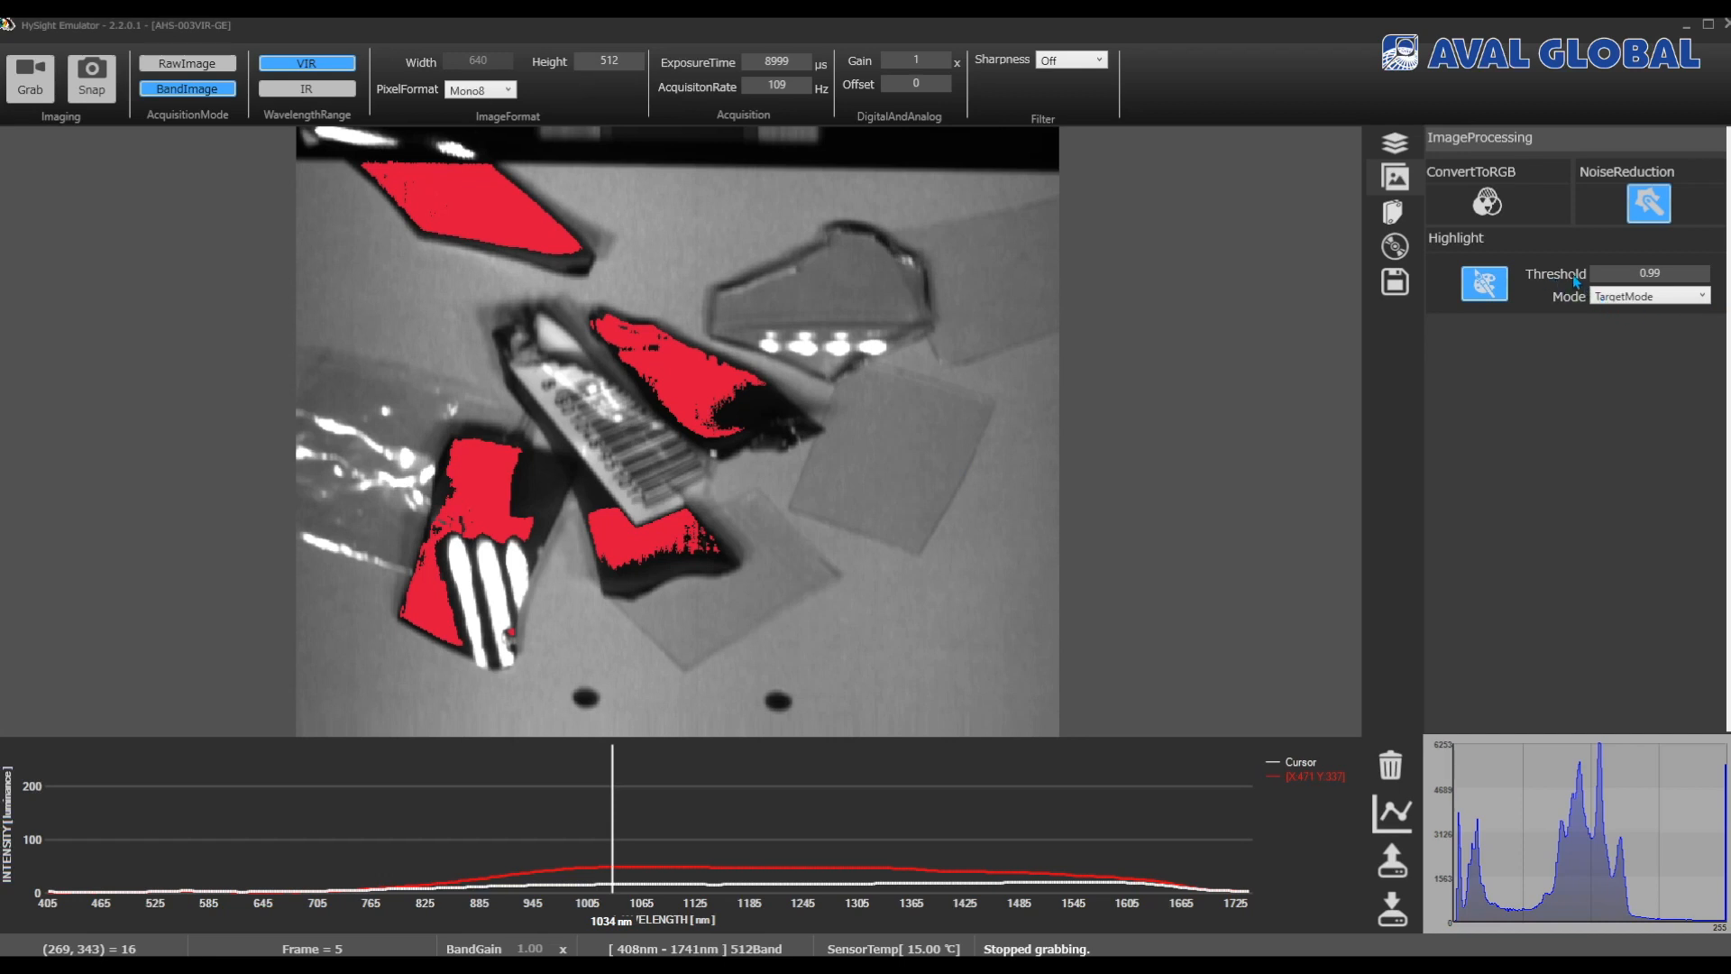
# Step: Change the highlight mode to PseudoColorMode and switch highlighting off
pyautogui.moveTo(1671, 268)
pyautogui.click(1704, 298)
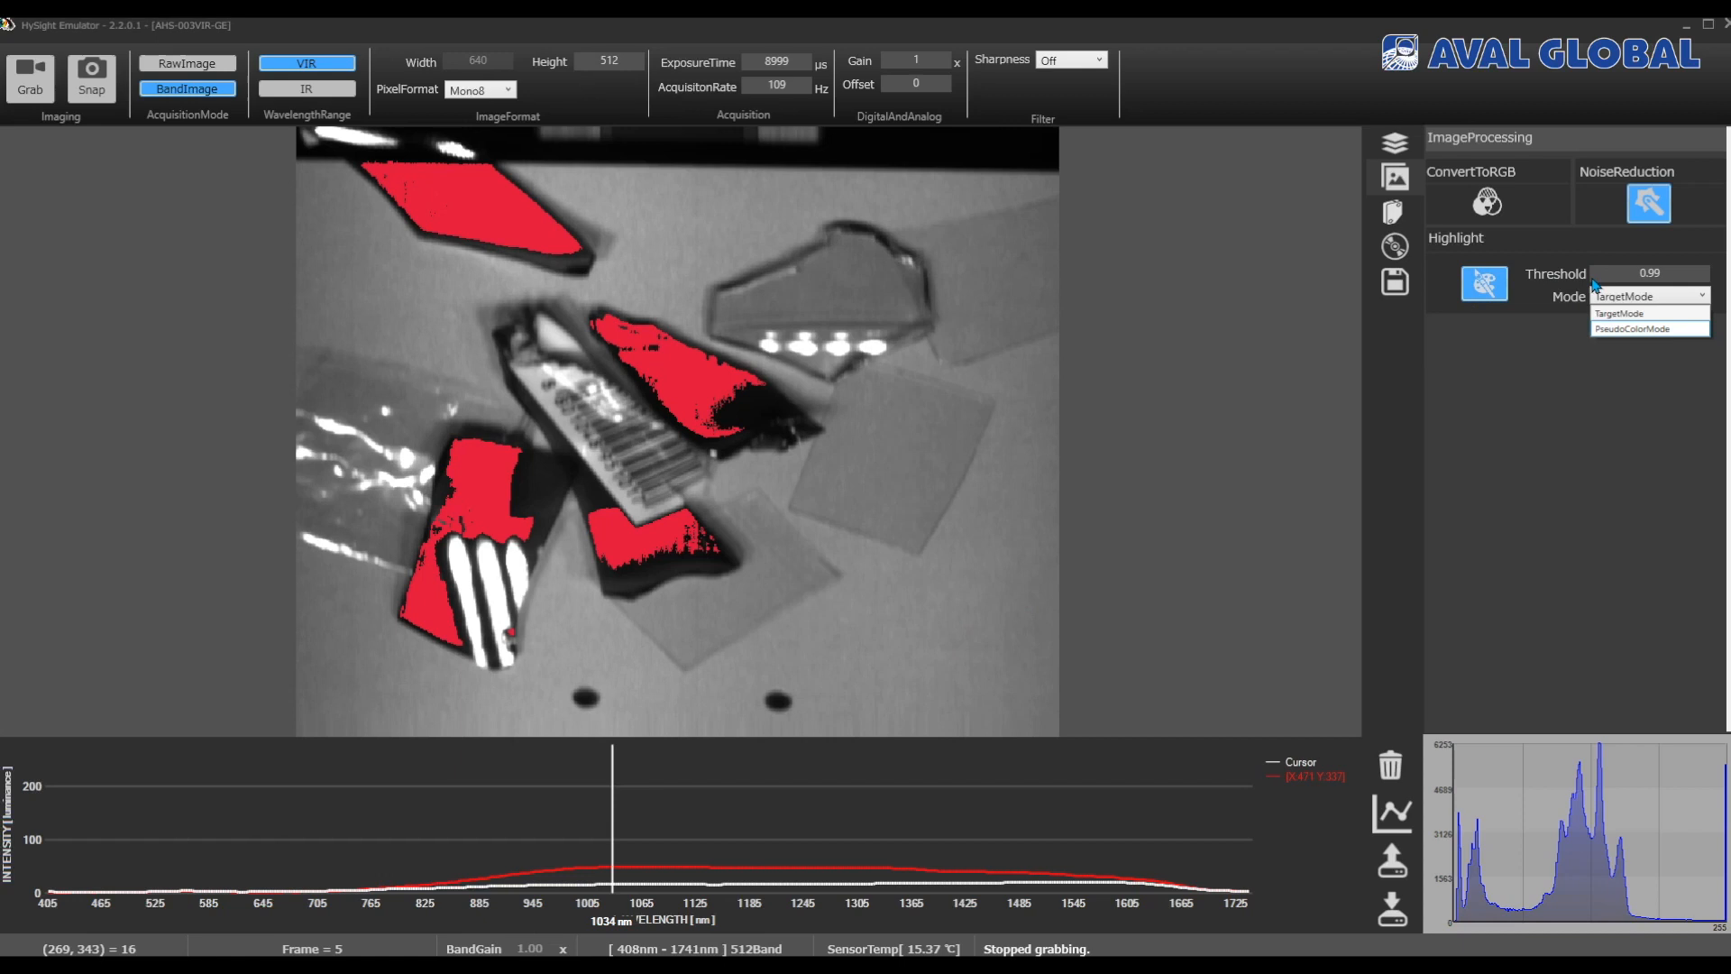
pyautogui.click(1538, 330)
pyautogui.click(1659, 296)
pyautogui.click(1656, 326)
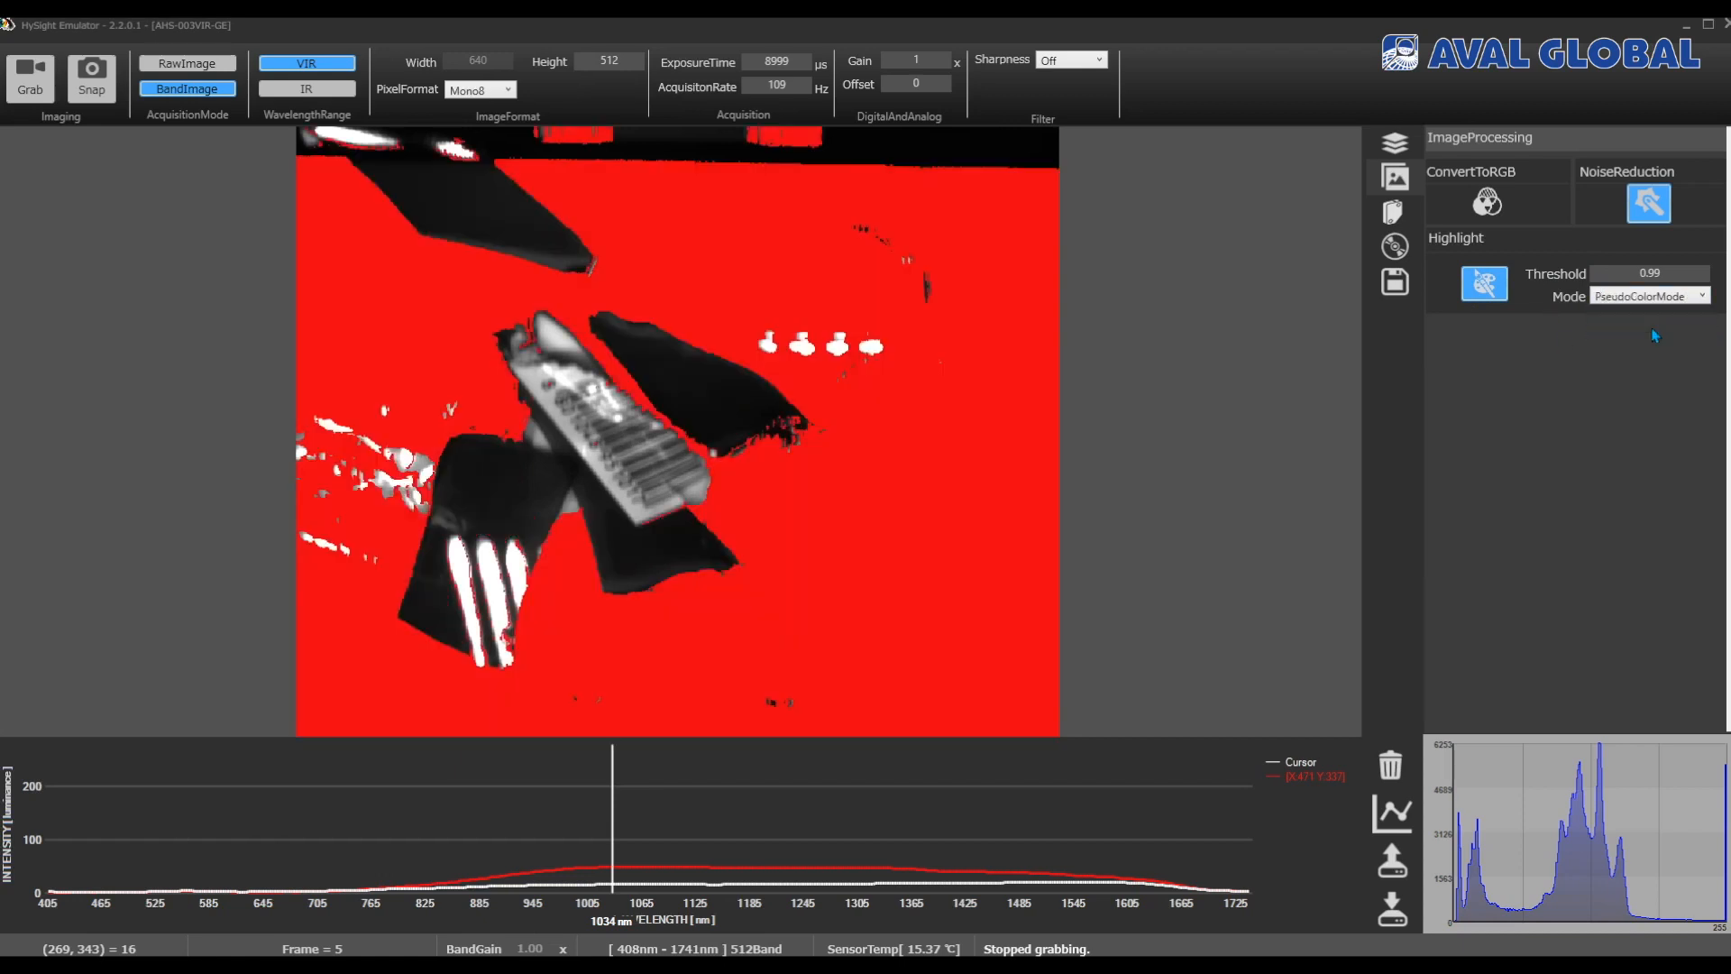
pyautogui.click(1477, 287)
pyautogui.click(1484, 284)
# Step: Set the acquisition start trigger to source Line1 with AnyEdge activation, and switch the trigger on and off again
pyautogui.click(1399, 218)
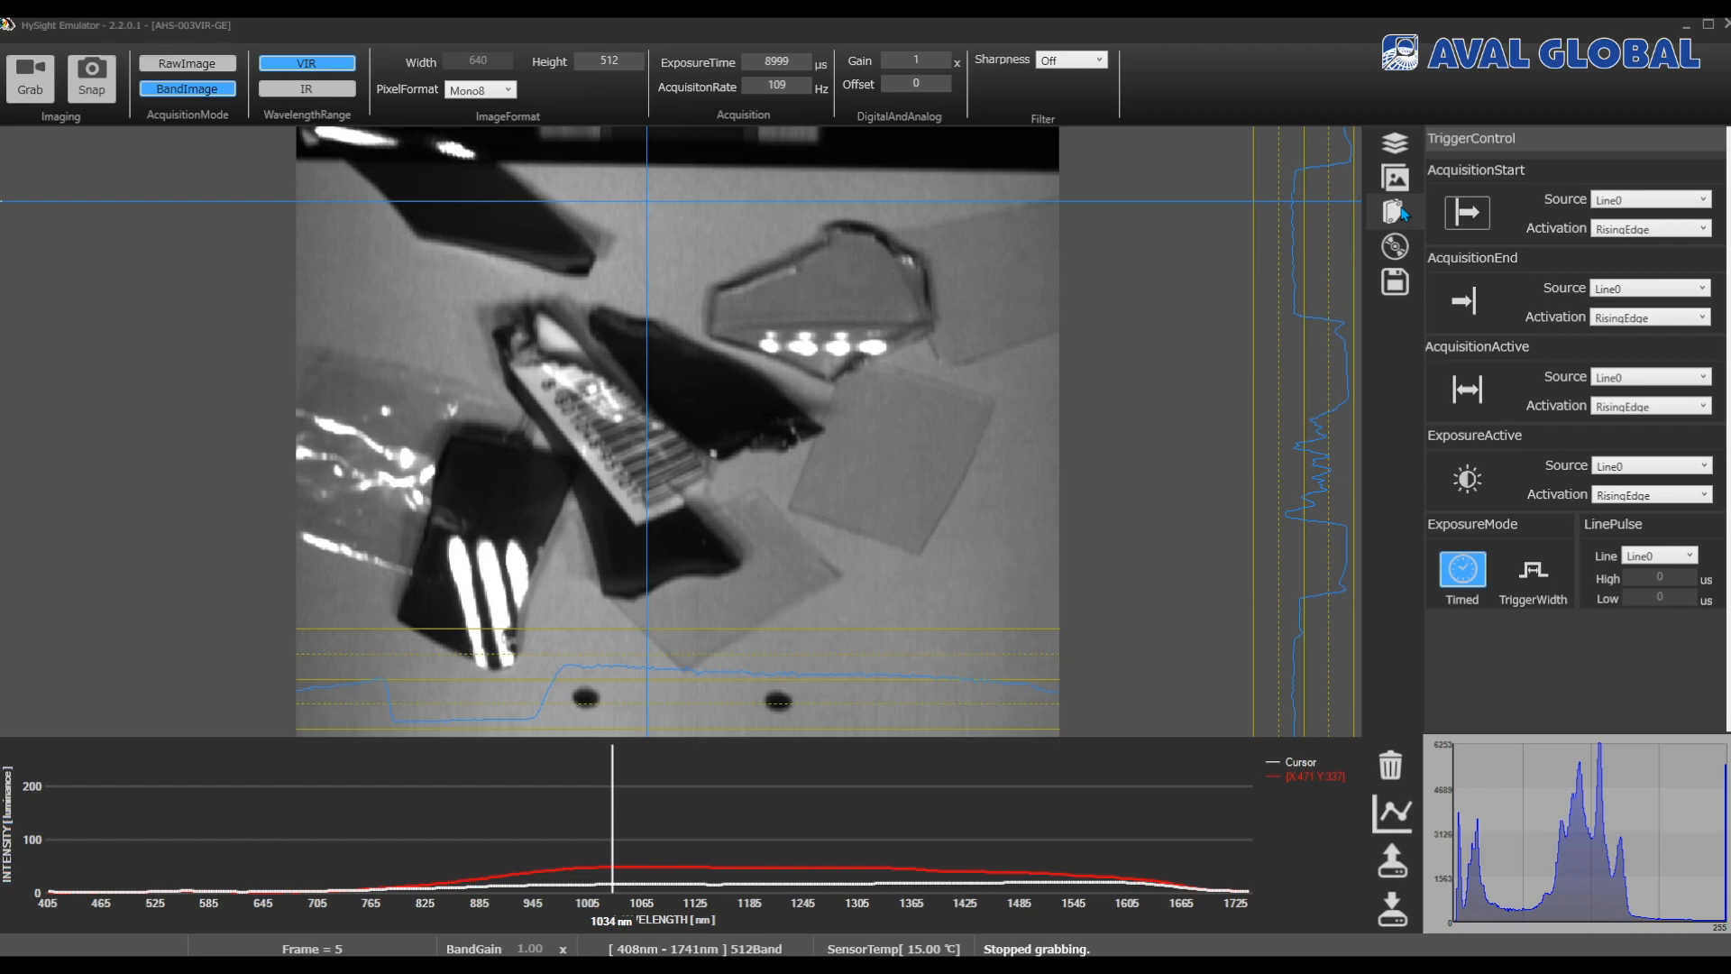
pyautogui.click(1698, 199)
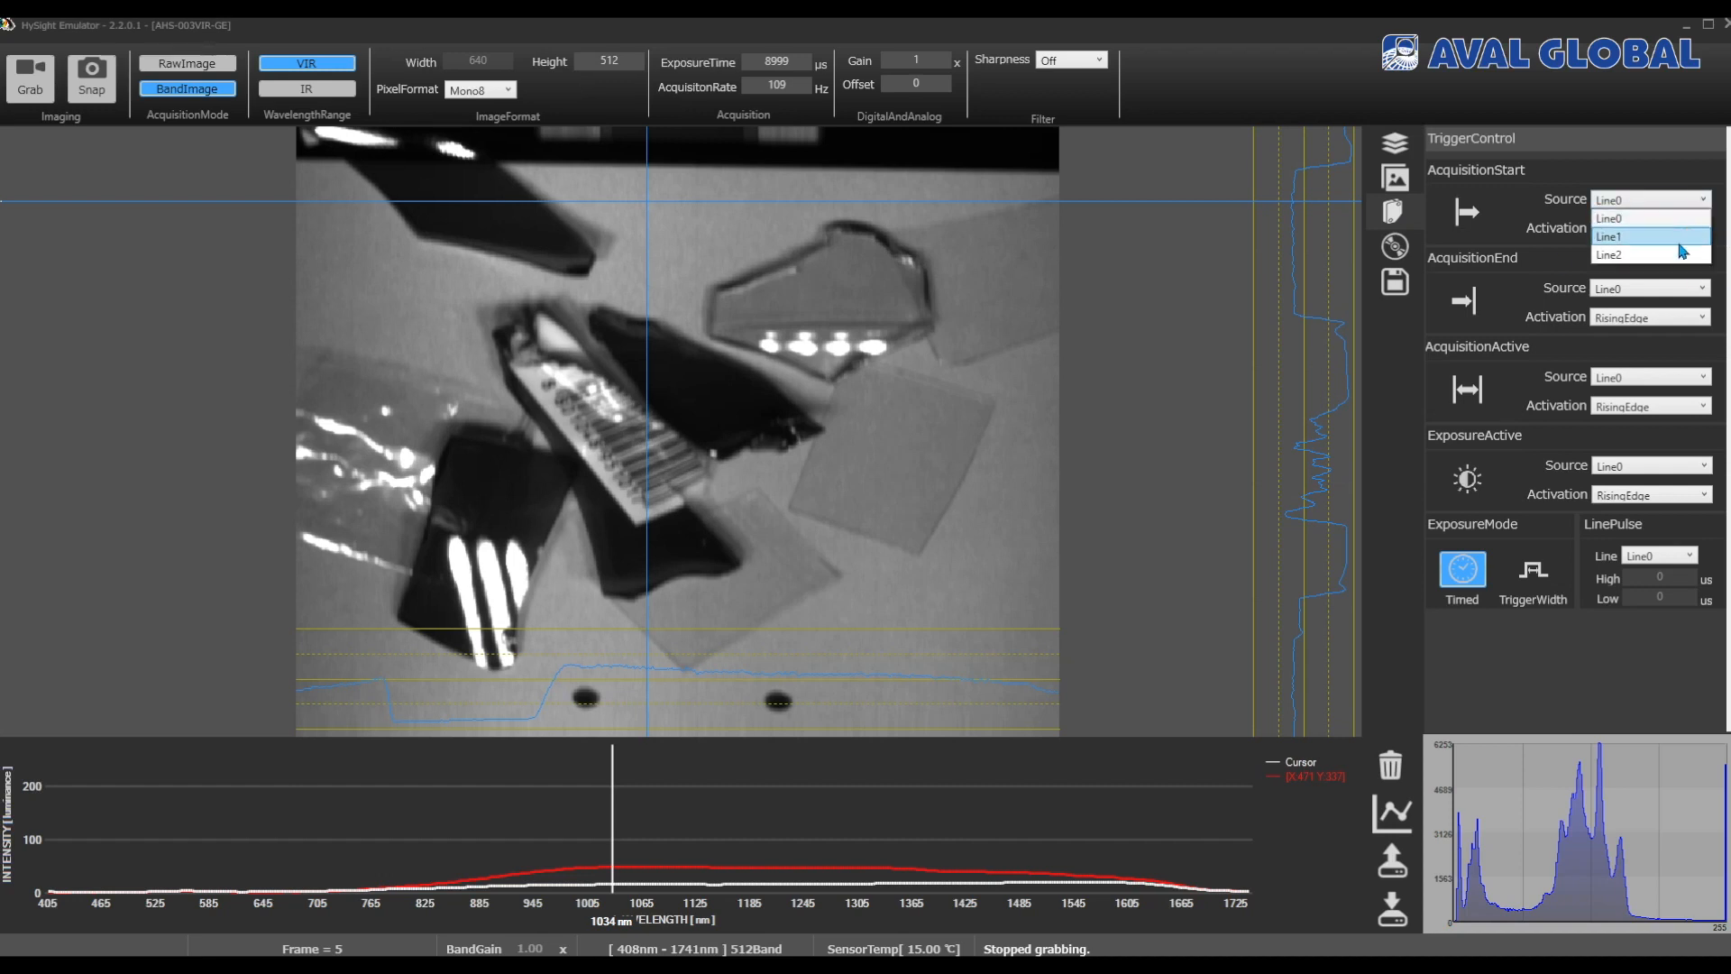
pyautogui.click(1681, 237)
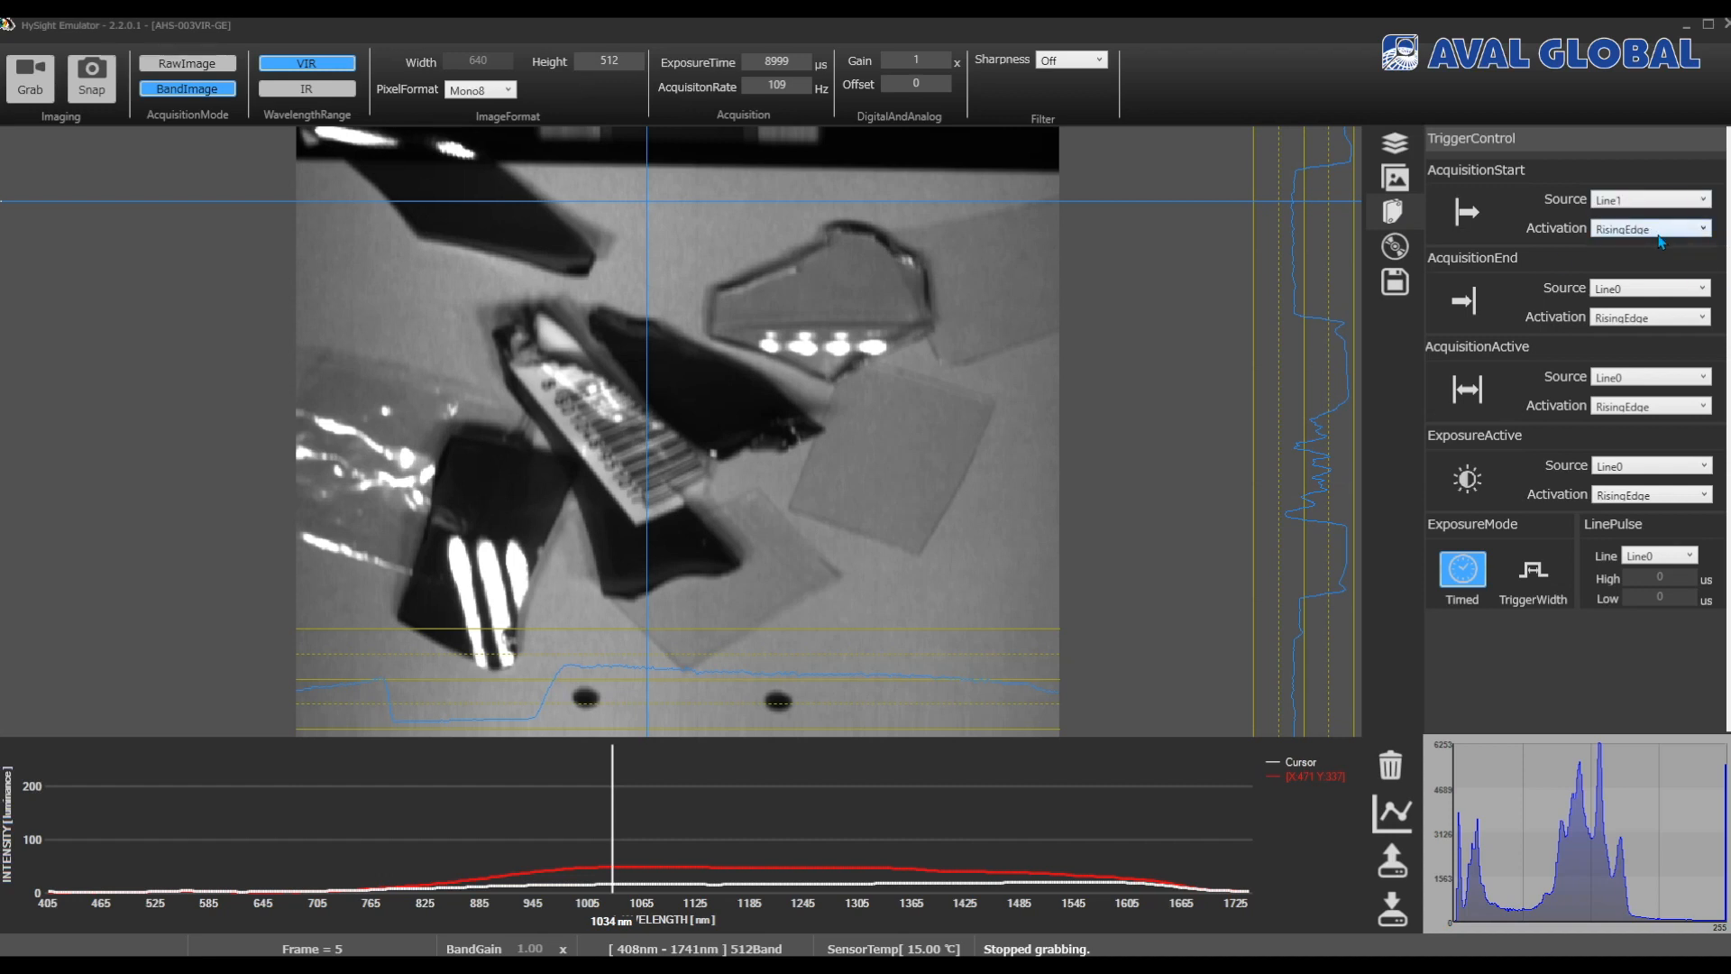
pyautogui.click(1660, 232)
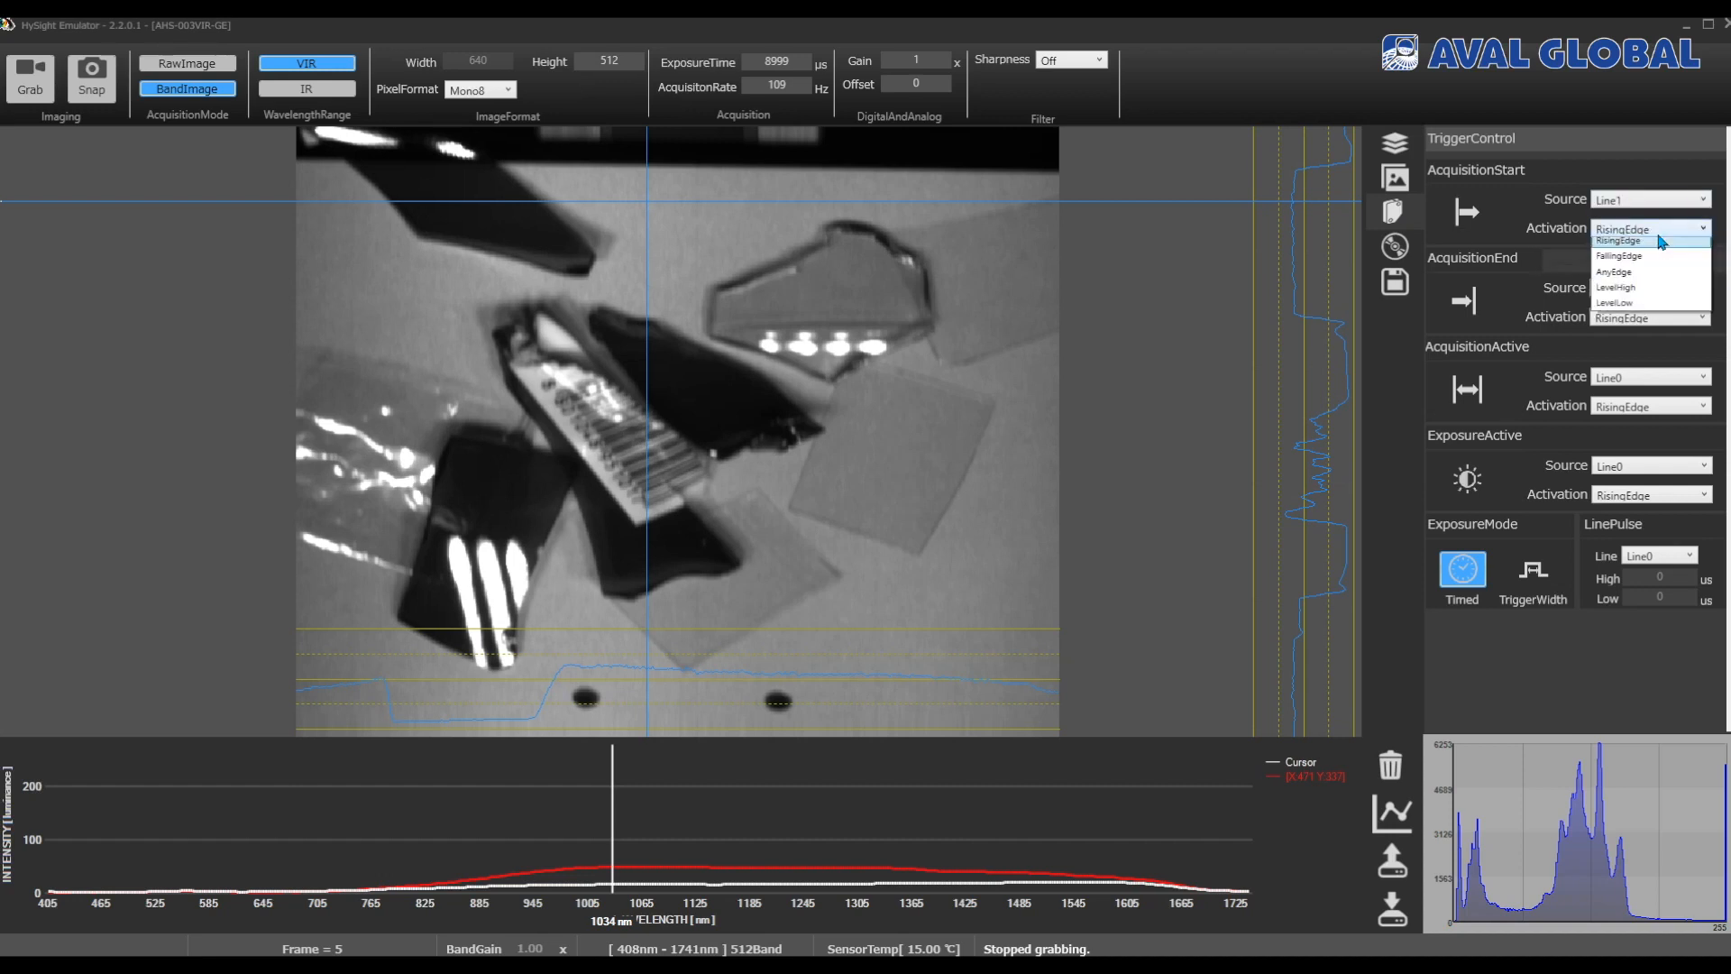
pyautogui.click(1667, 283)
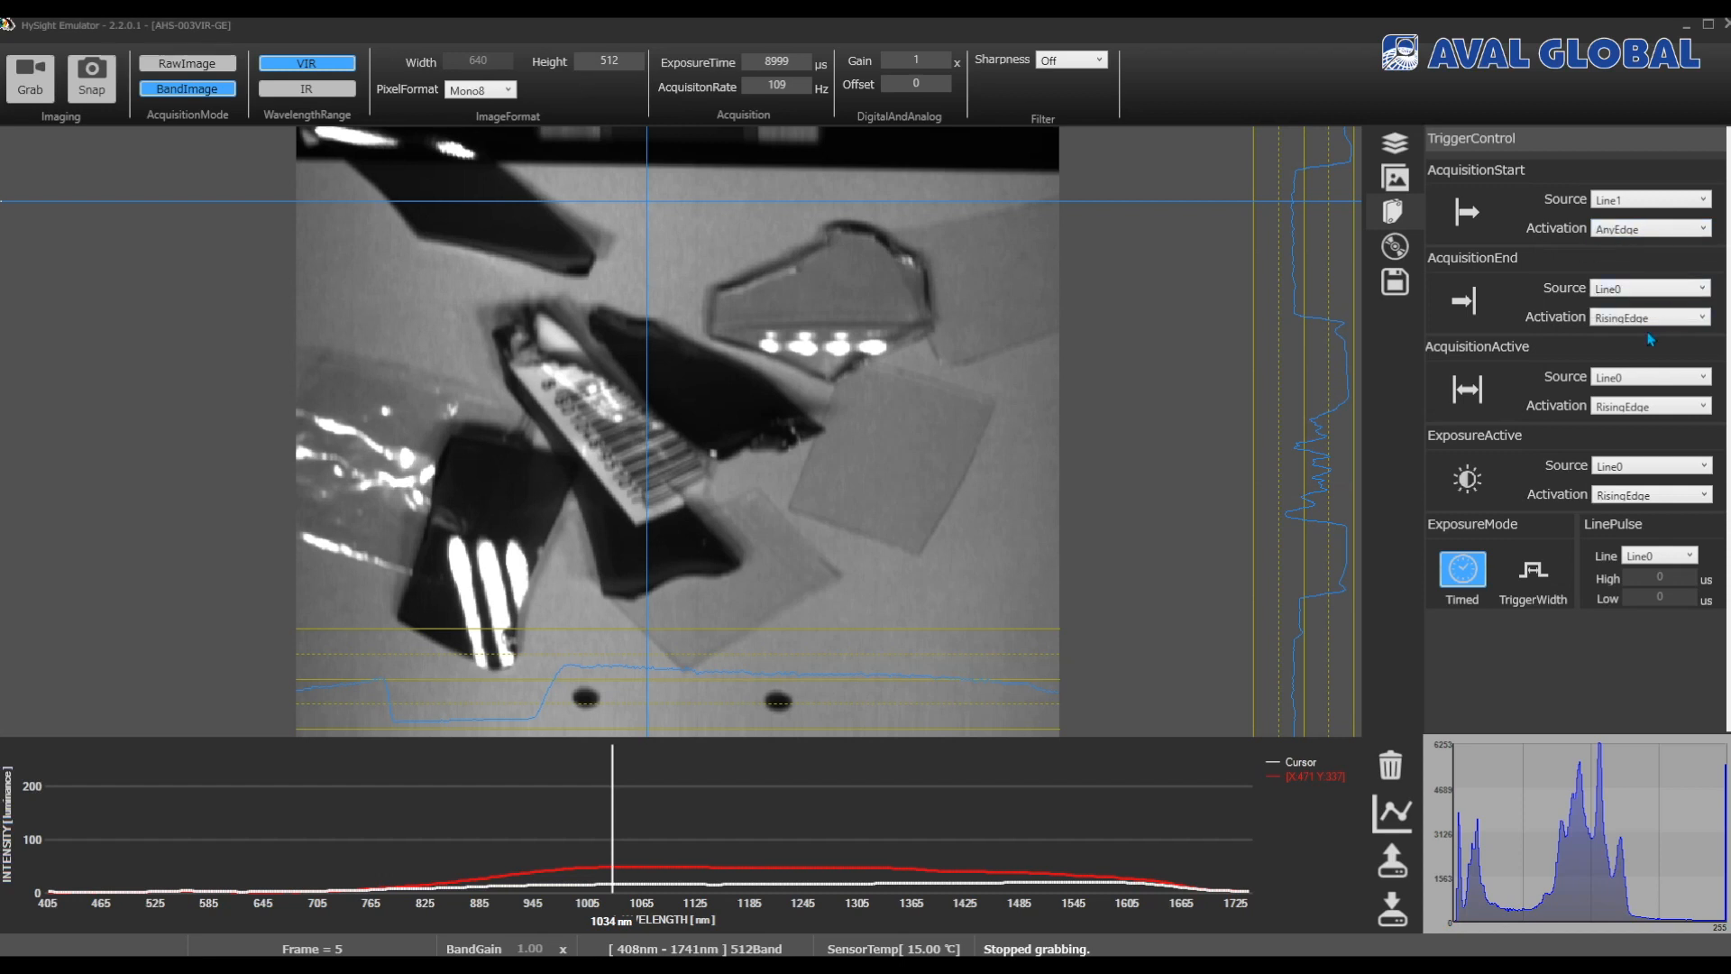
pyautogui.click(1471, 207)
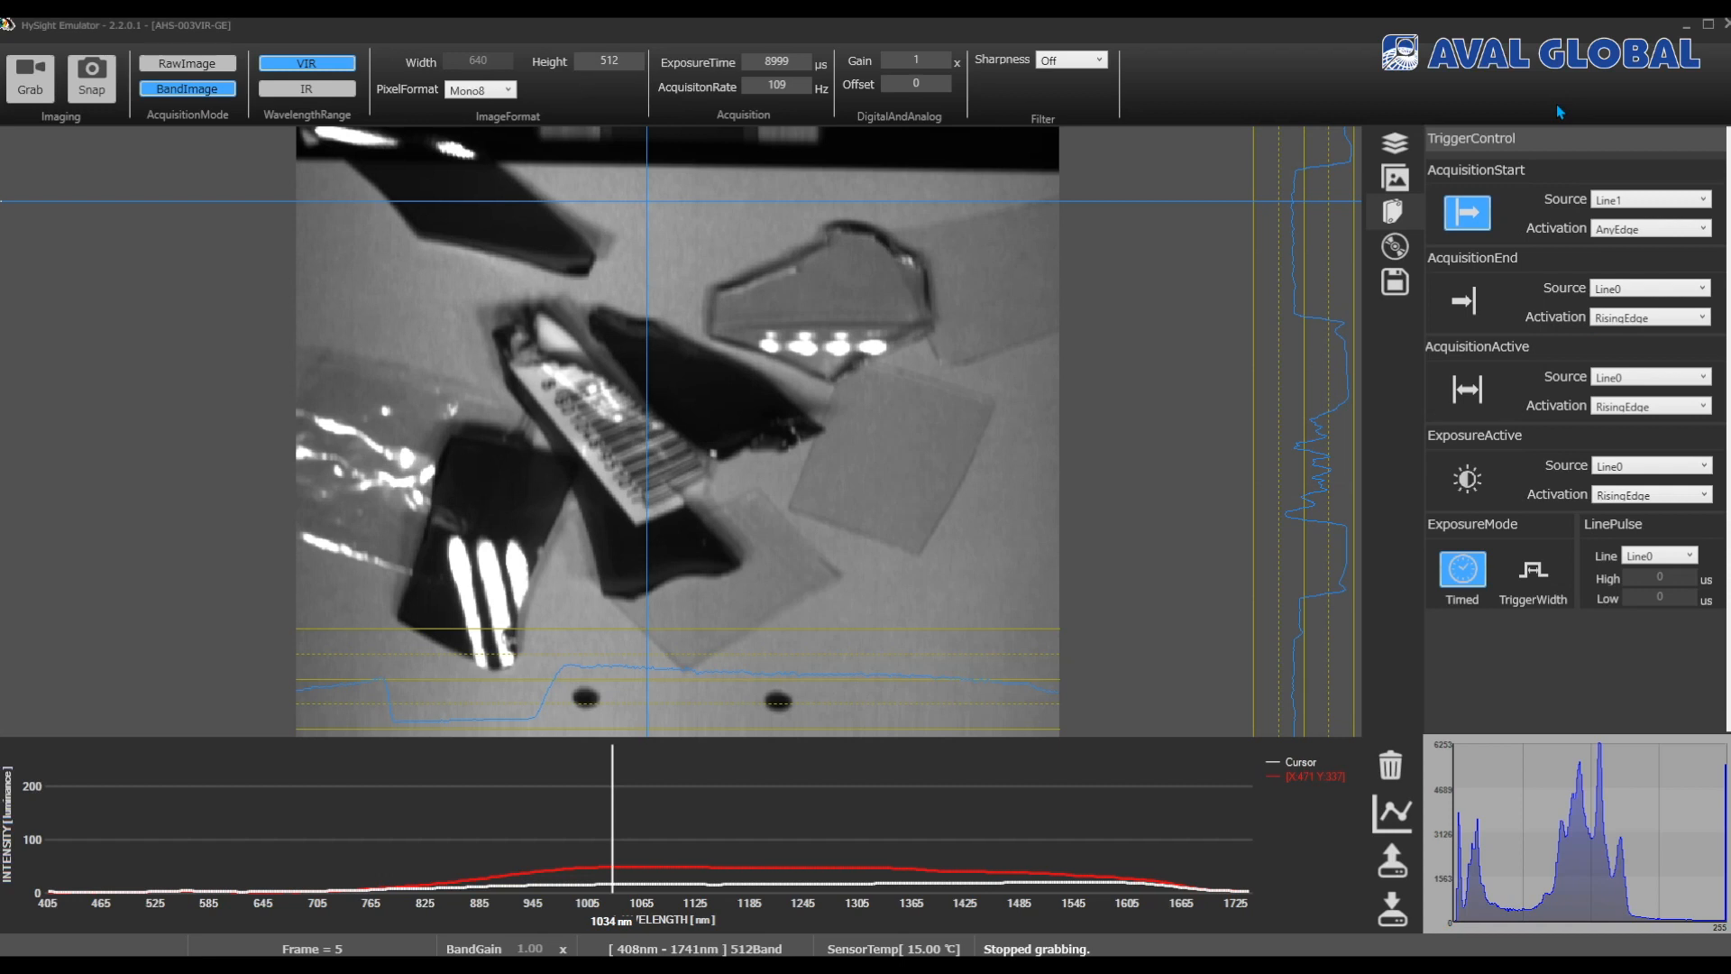
pyautogui.click(1472, 209)
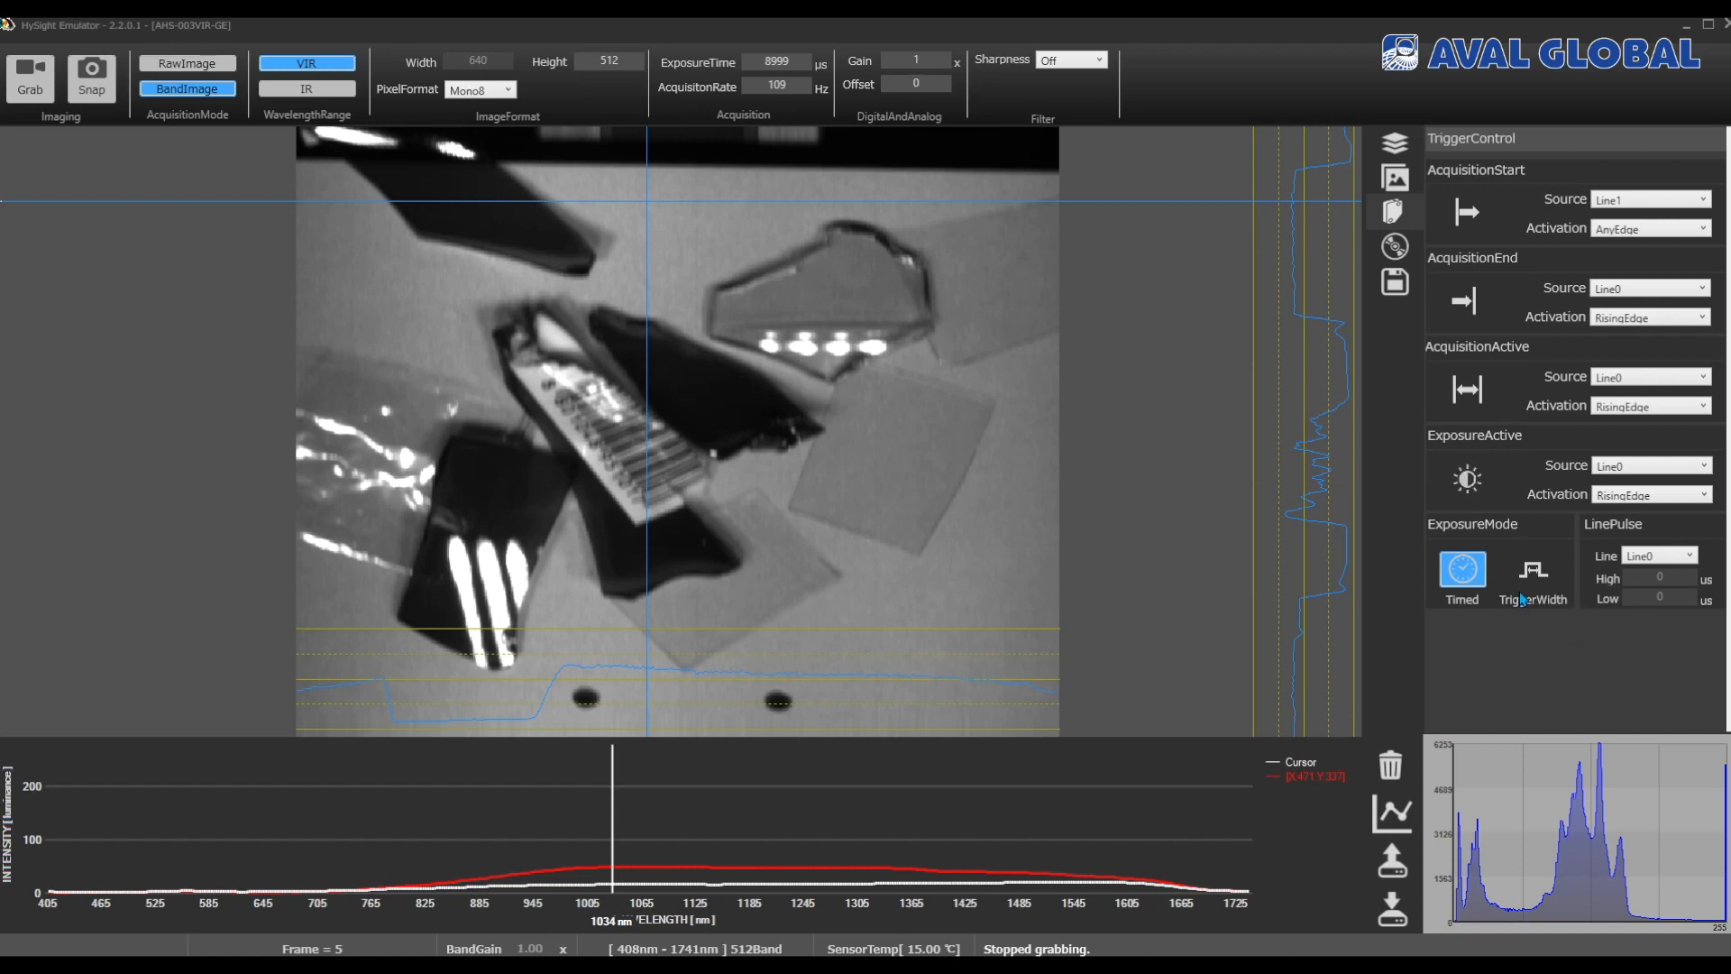
# Step: Examine the available lines for the line pulse and the encoder's SourceA, SourceB and mode options
pyautogui.click(1690, 556)
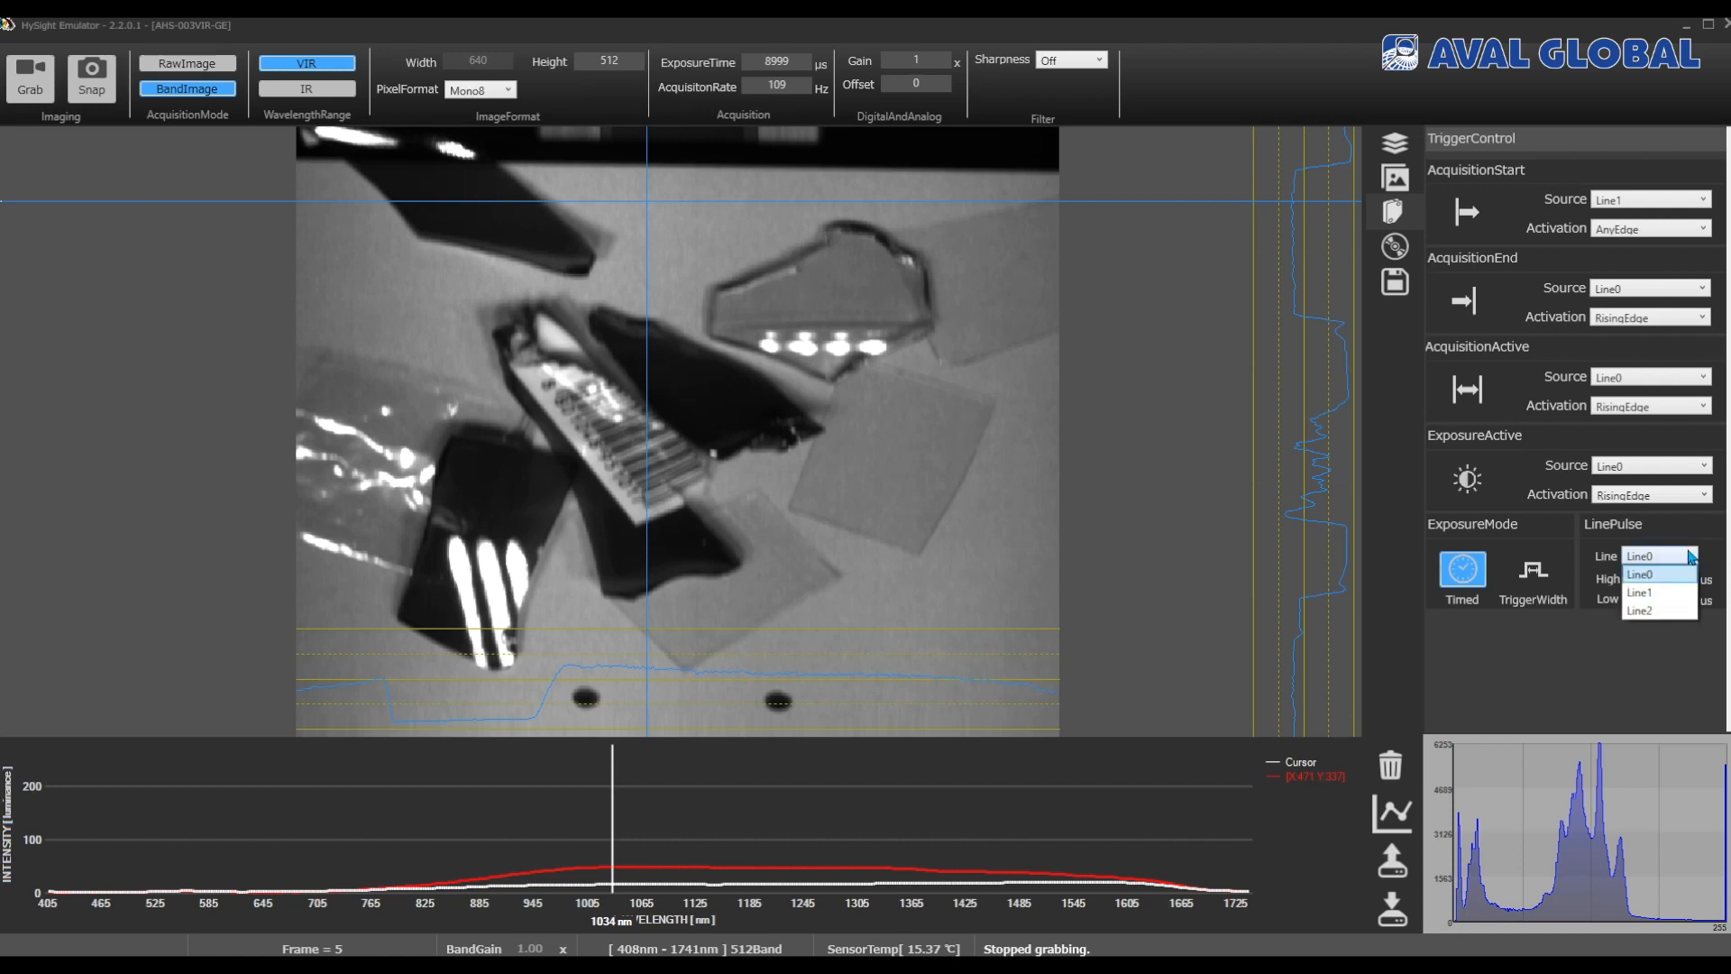
pyautogui.click(1683, 574)
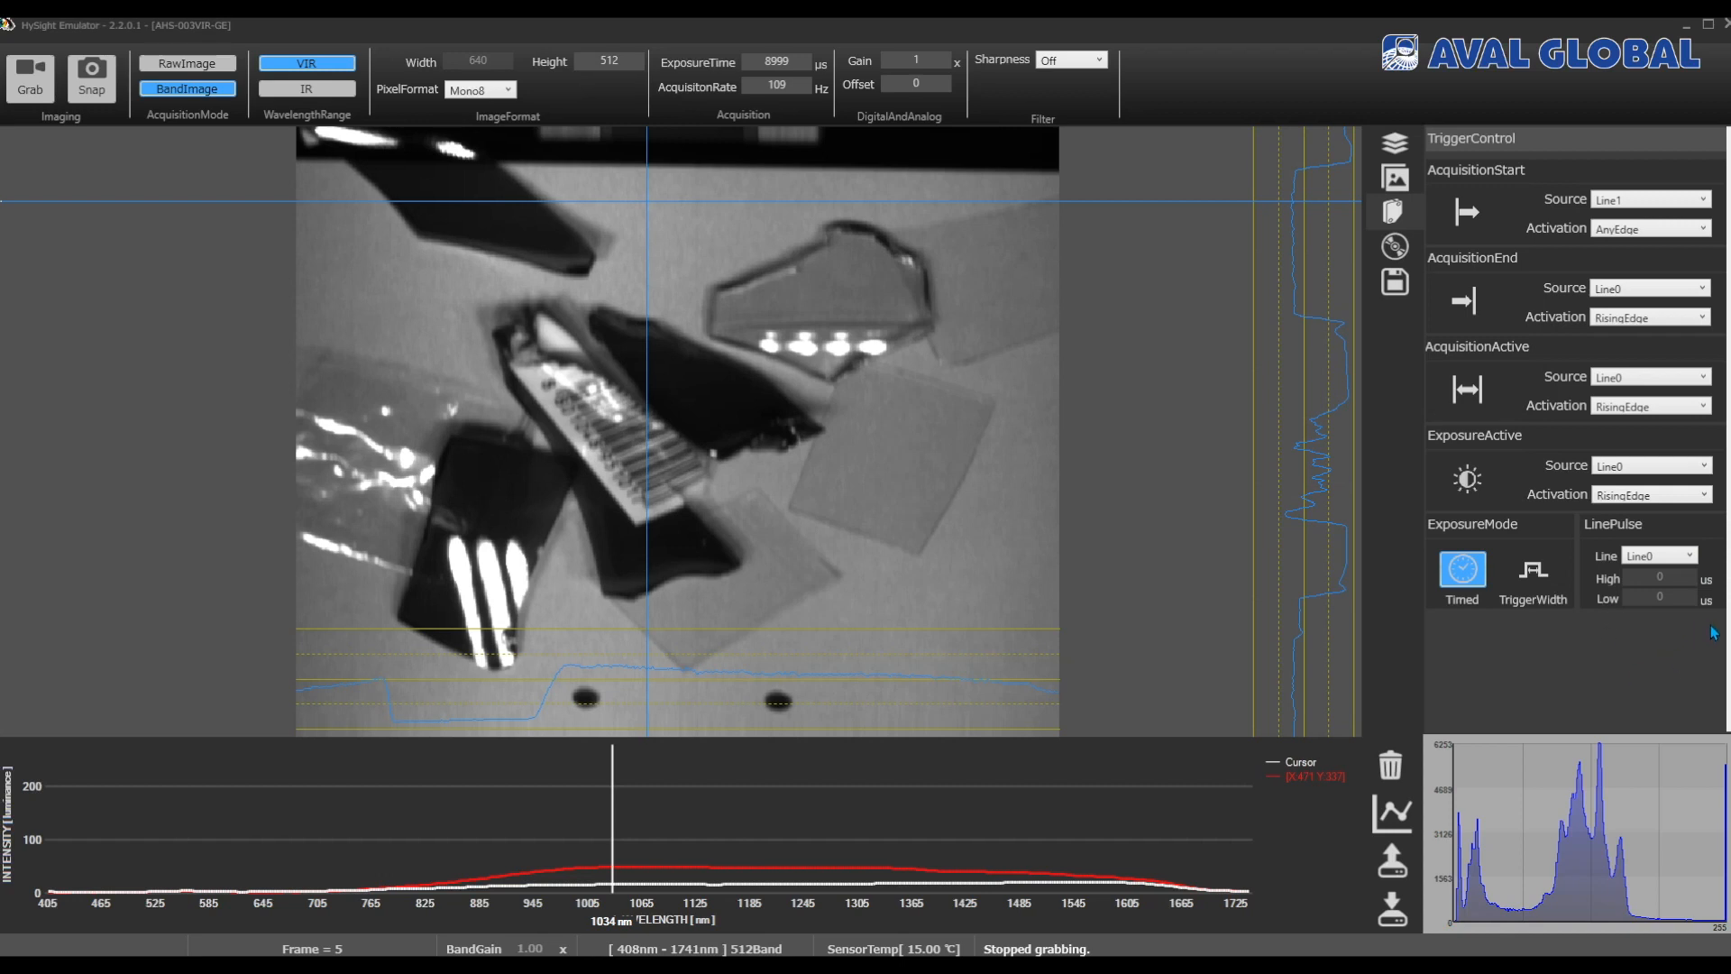
pyautogui.click(1394, 249)
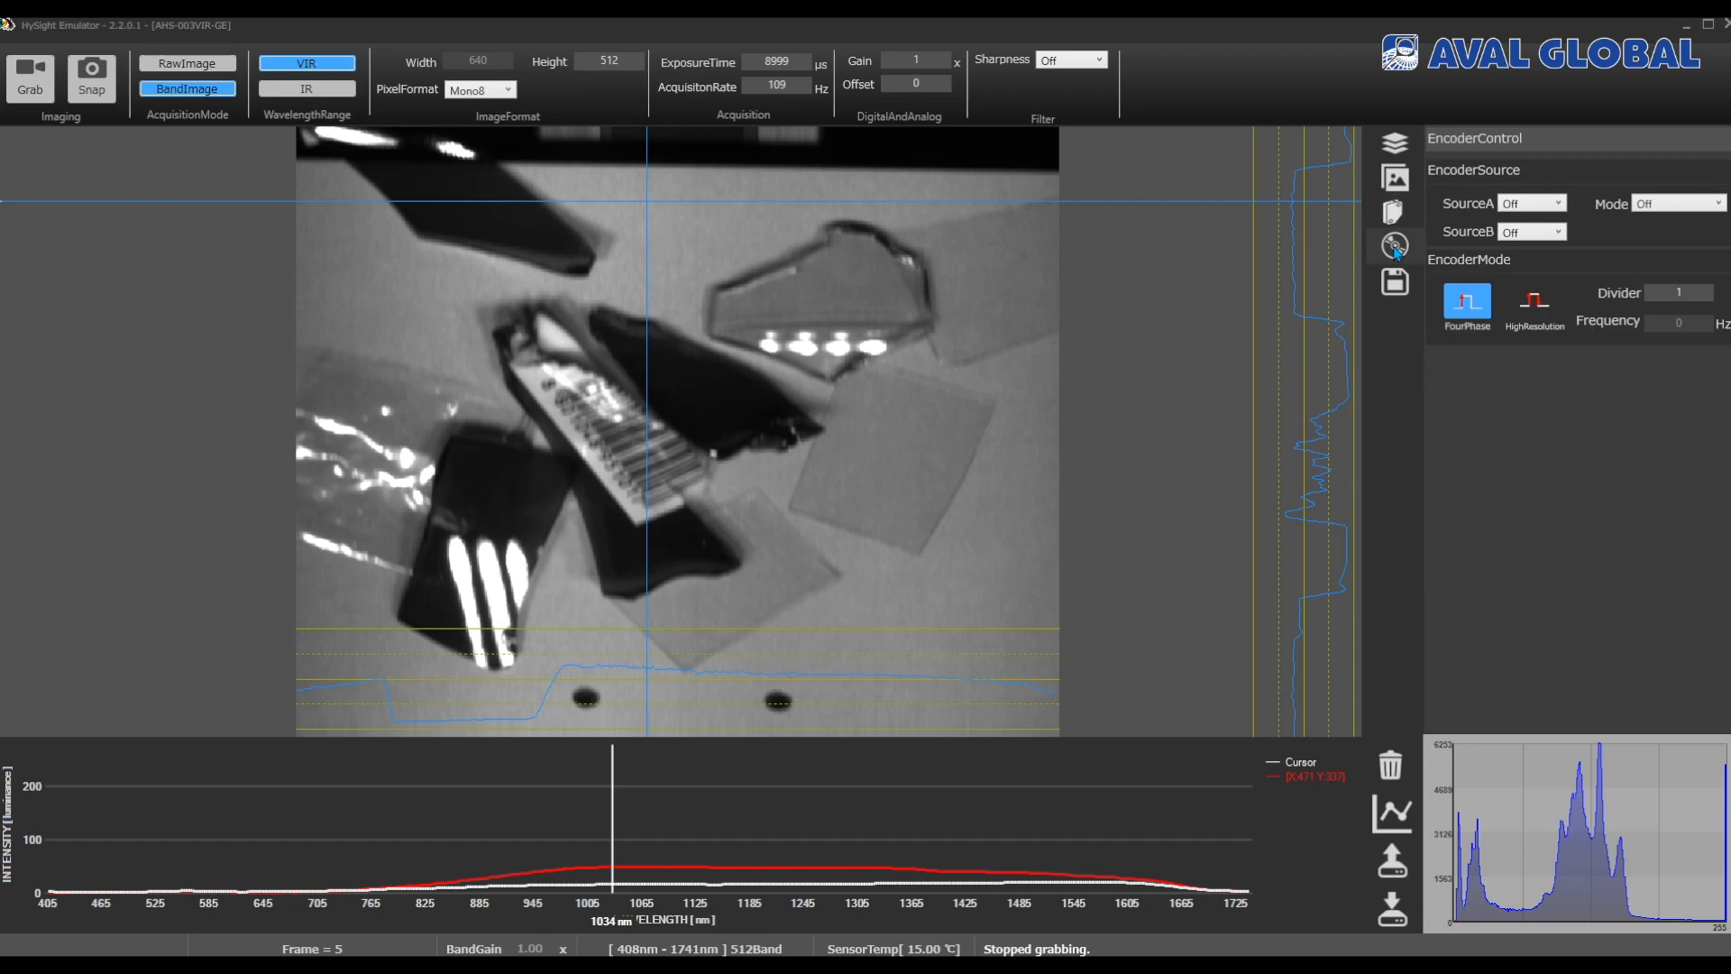
pyautogui.click(1565, 207)
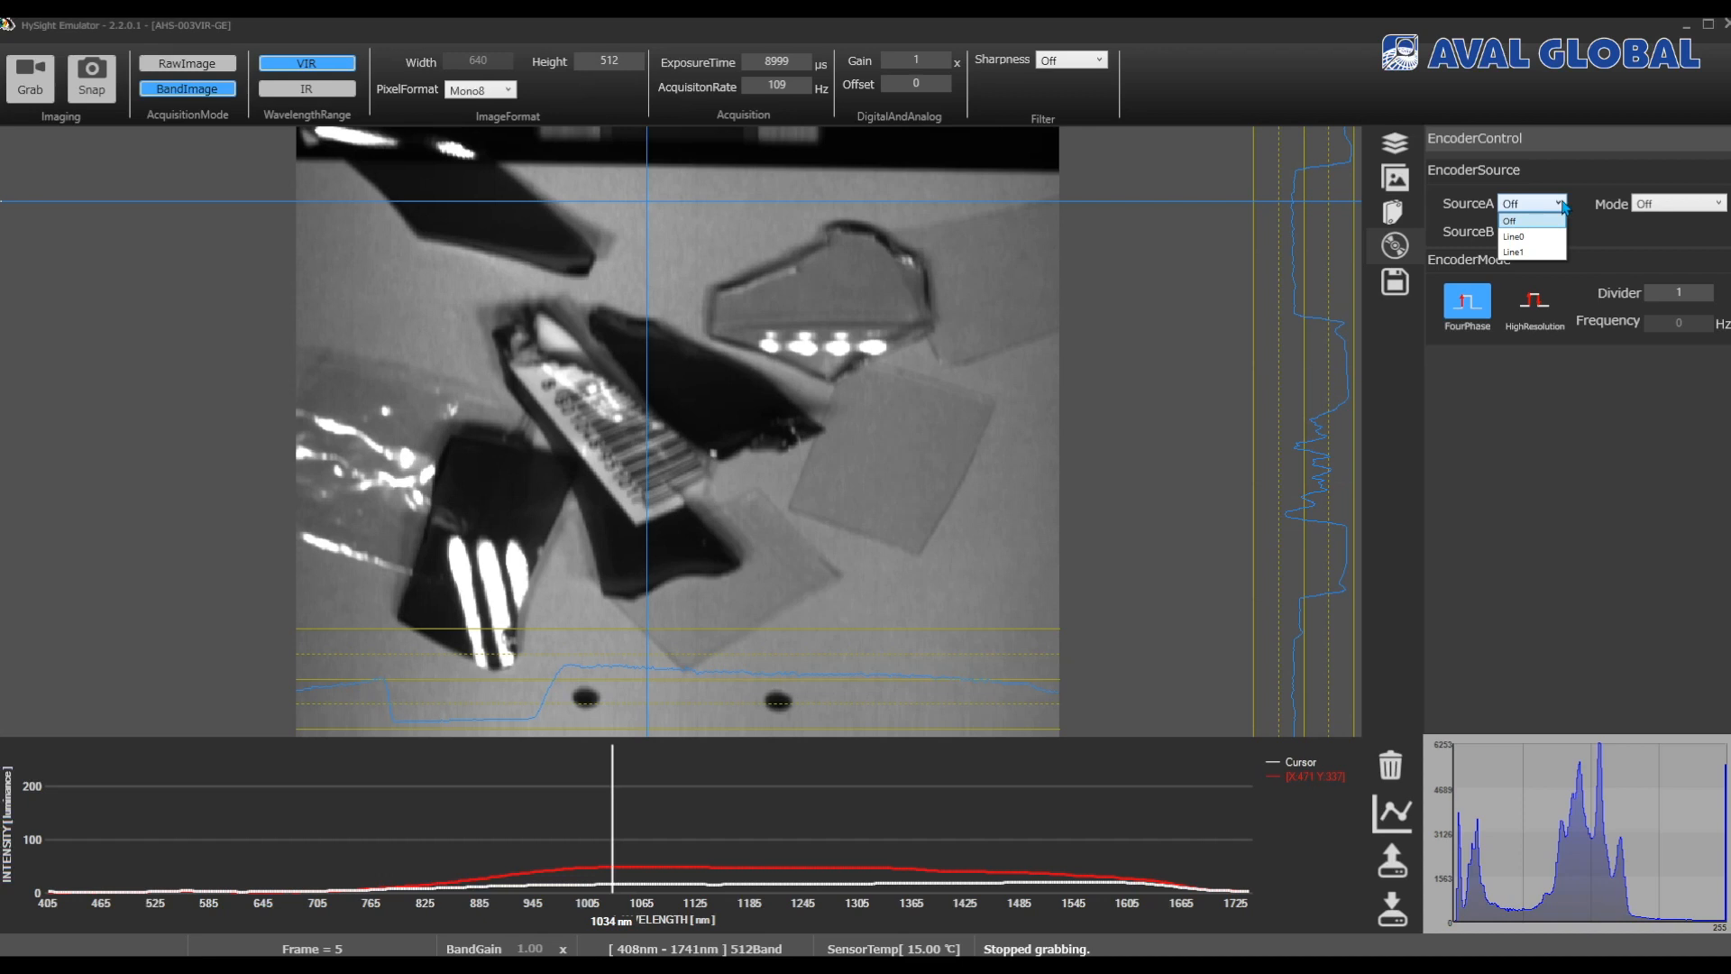
pyautogui.click(1564, 206)
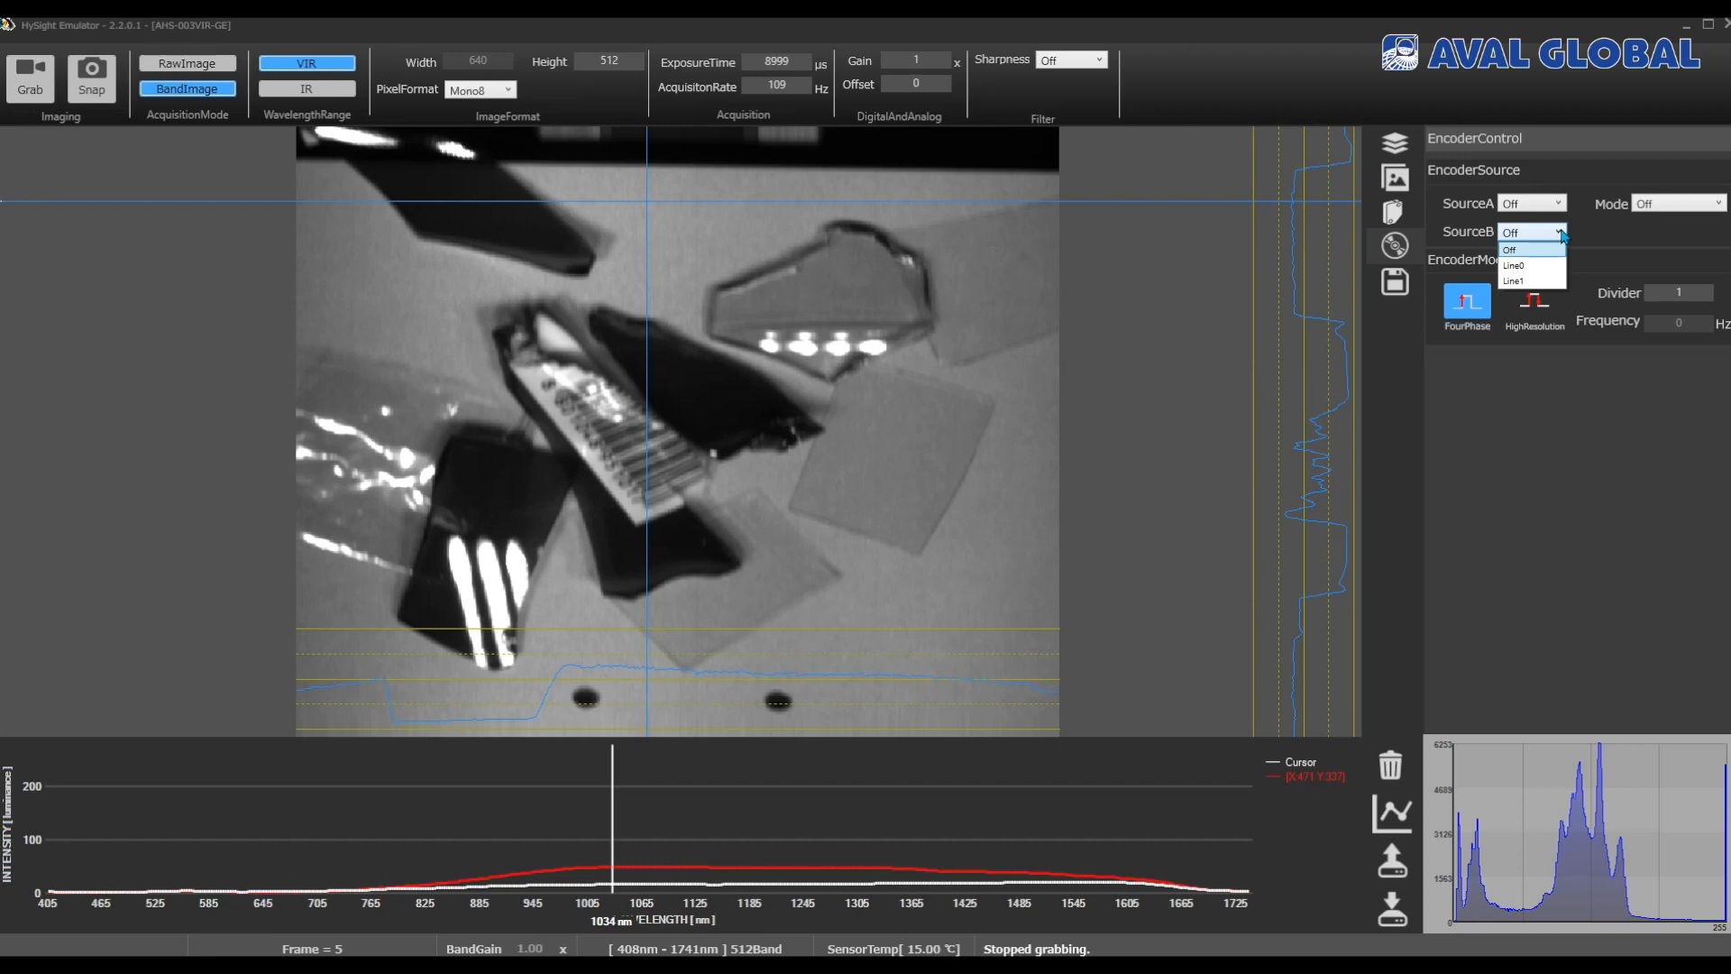
pyautogui.click(1680, 210)
pyautogui.click(1716, 209)
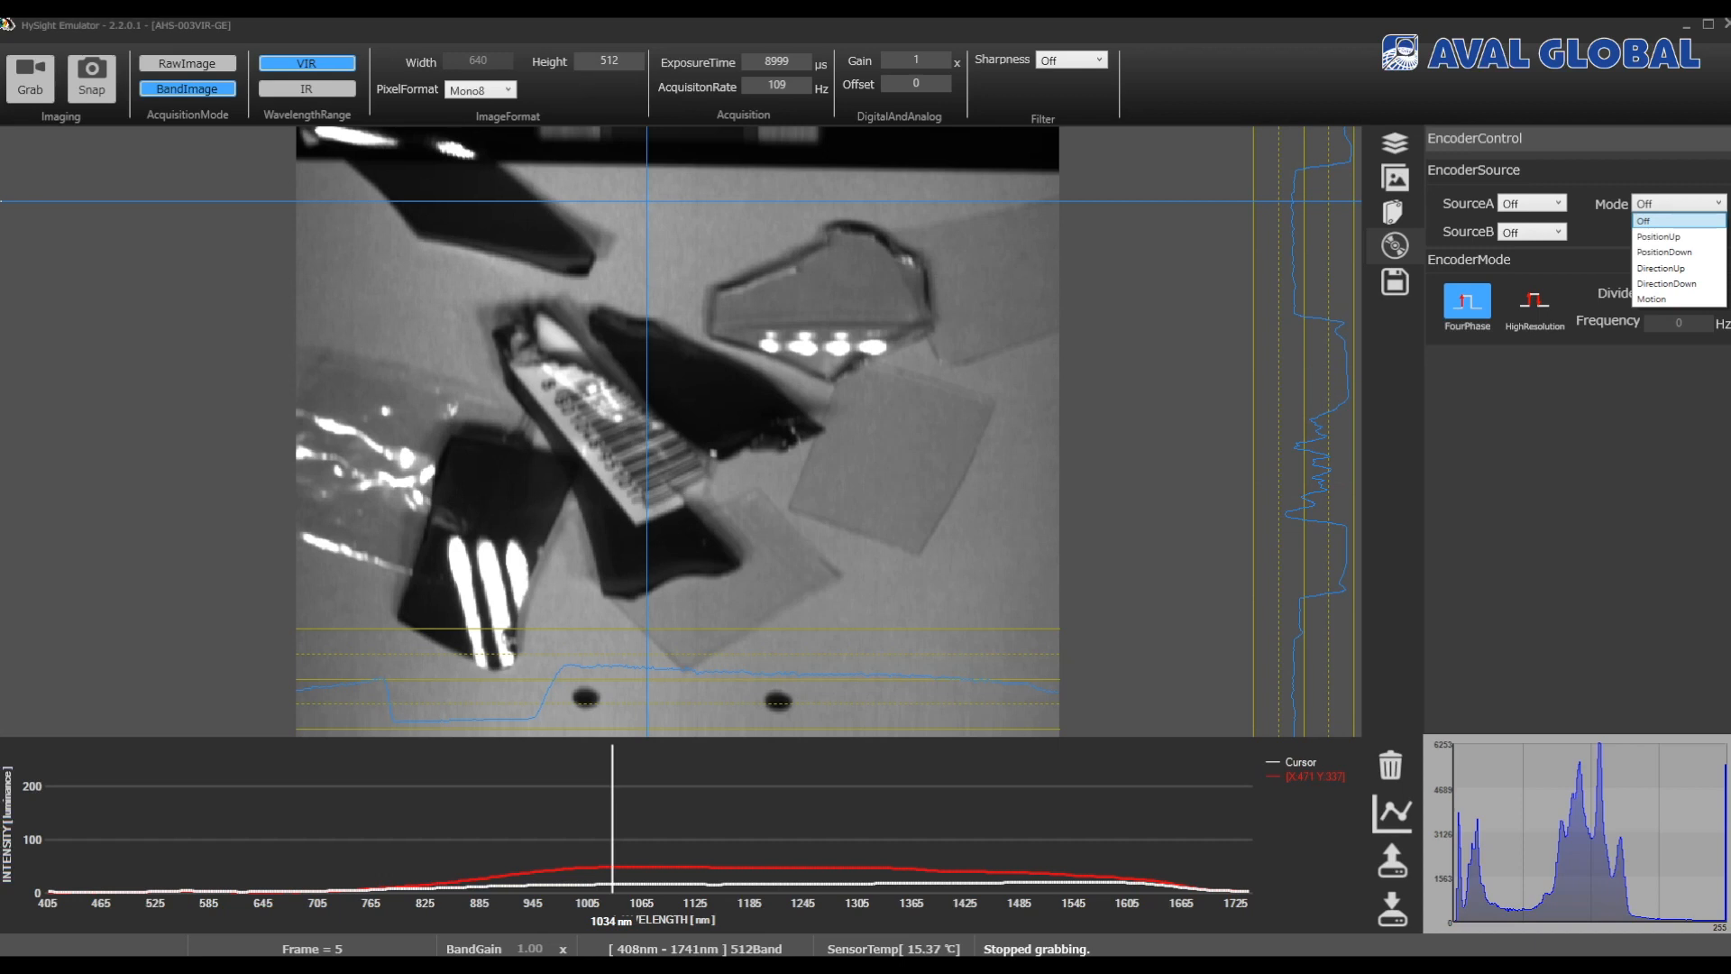
pyautogui.click(1630, 139)
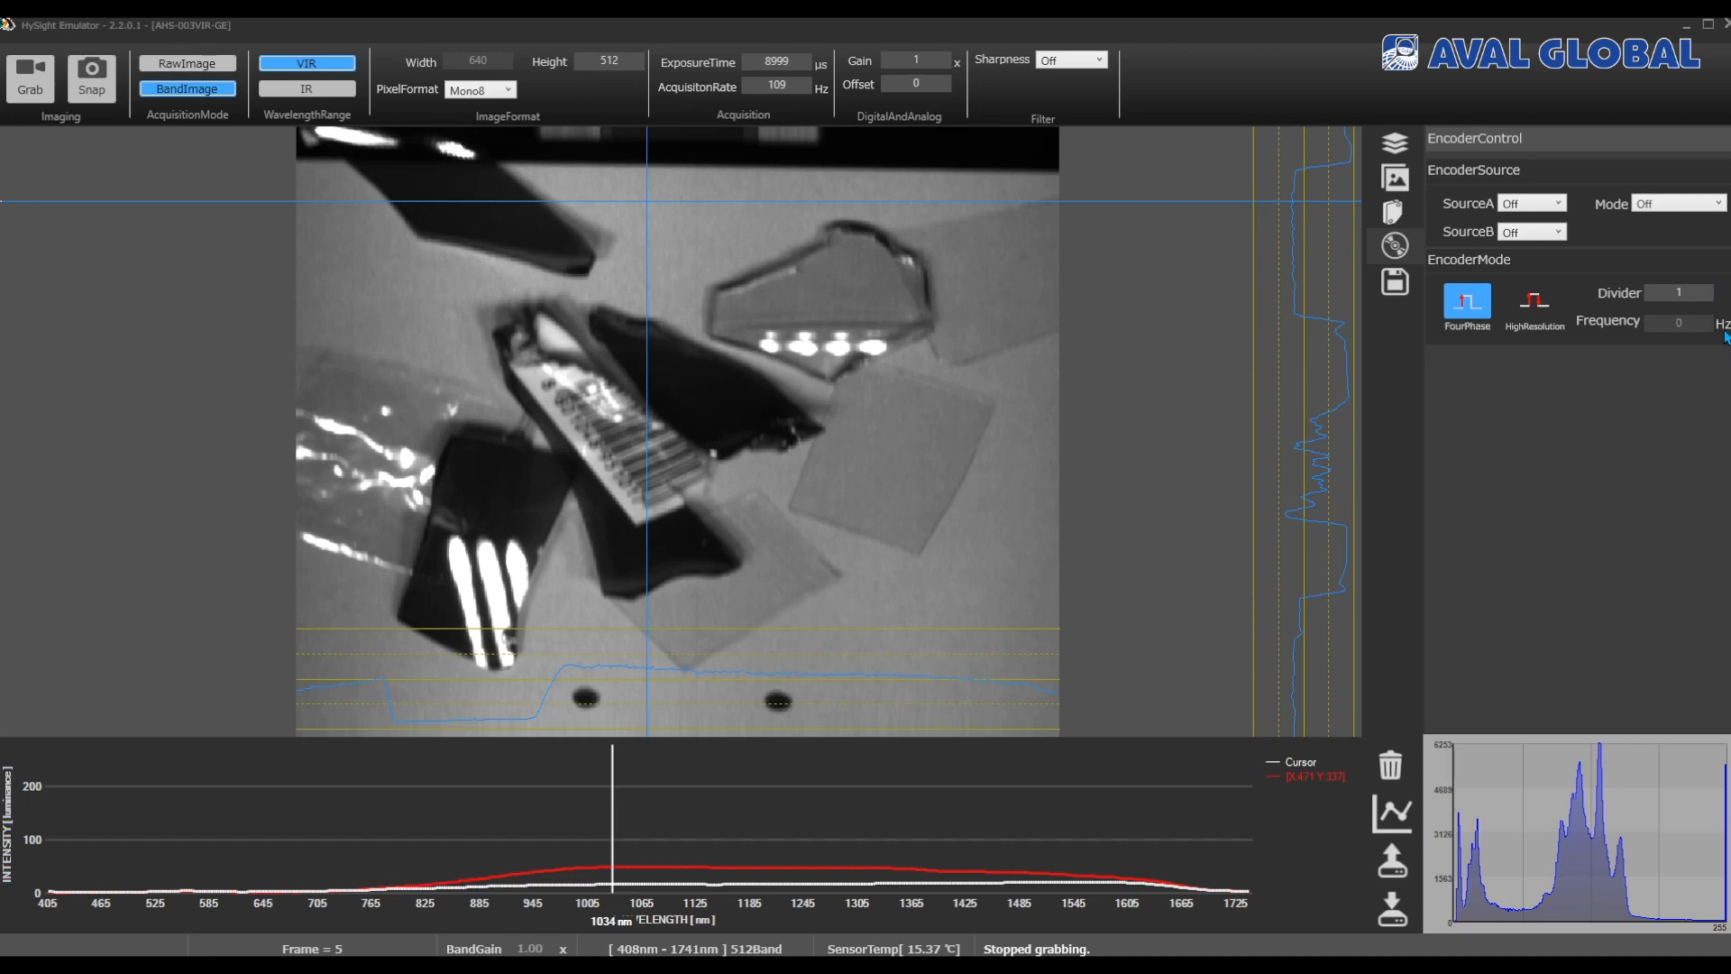
# Step: Display the 1191 nm band and start saving it as a single image file
pyautogui.click(1396, 283)
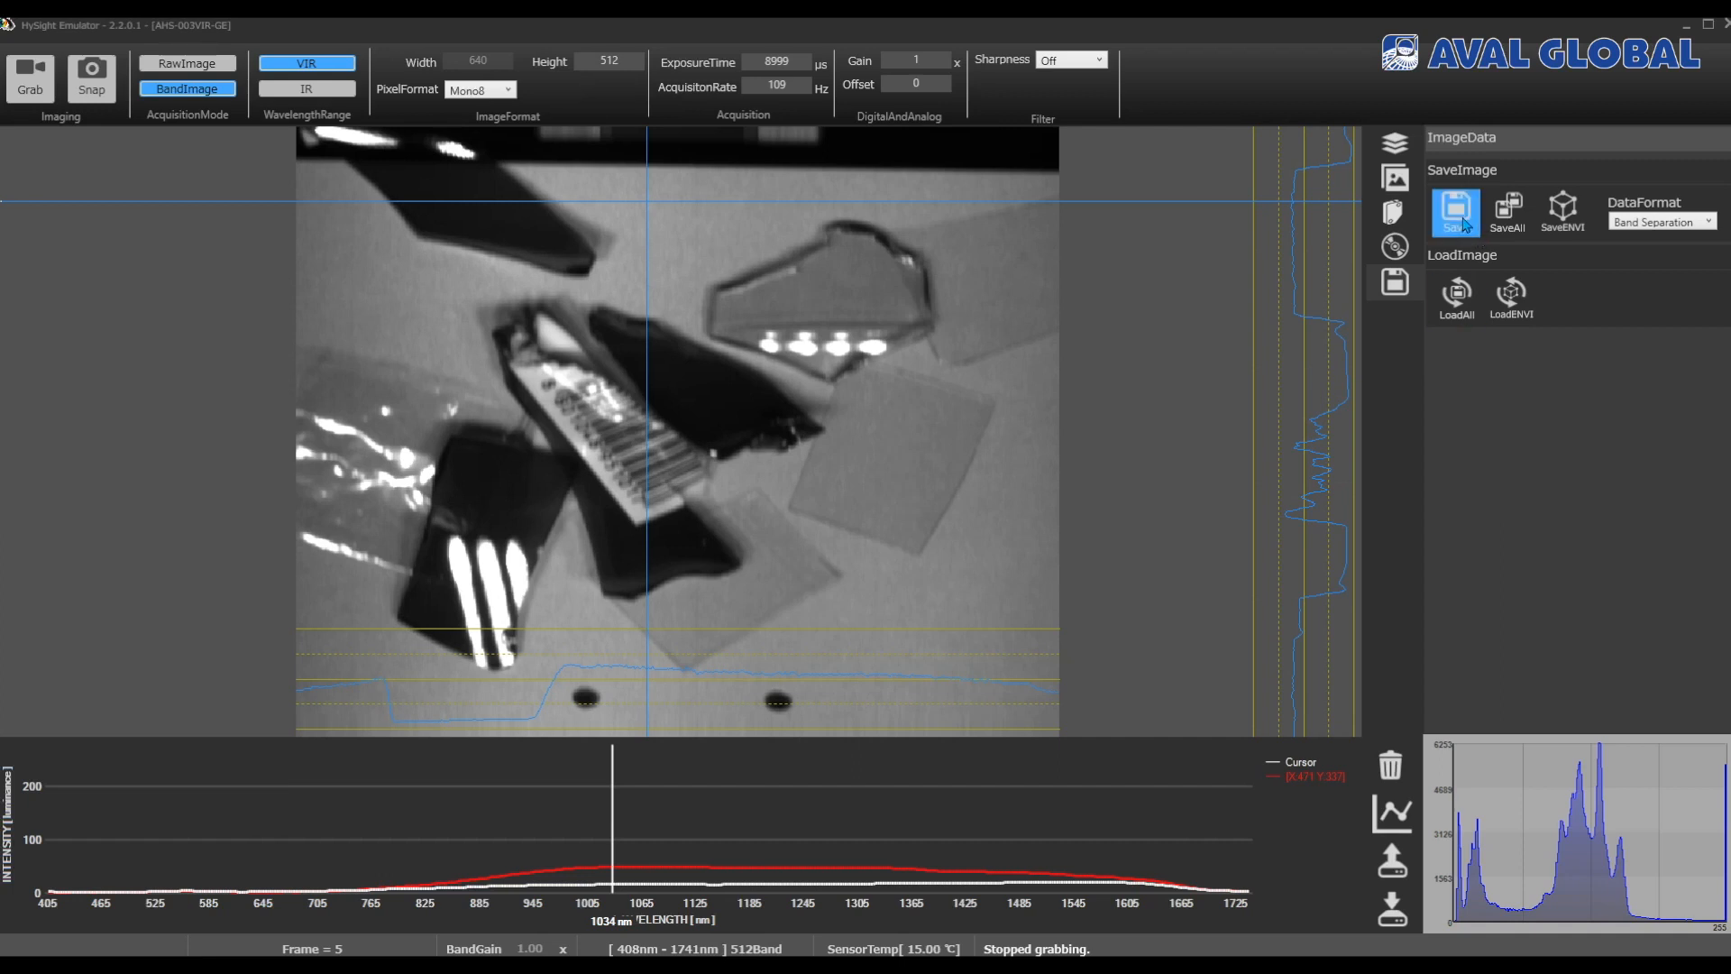
pyautogui.click(755, 820)
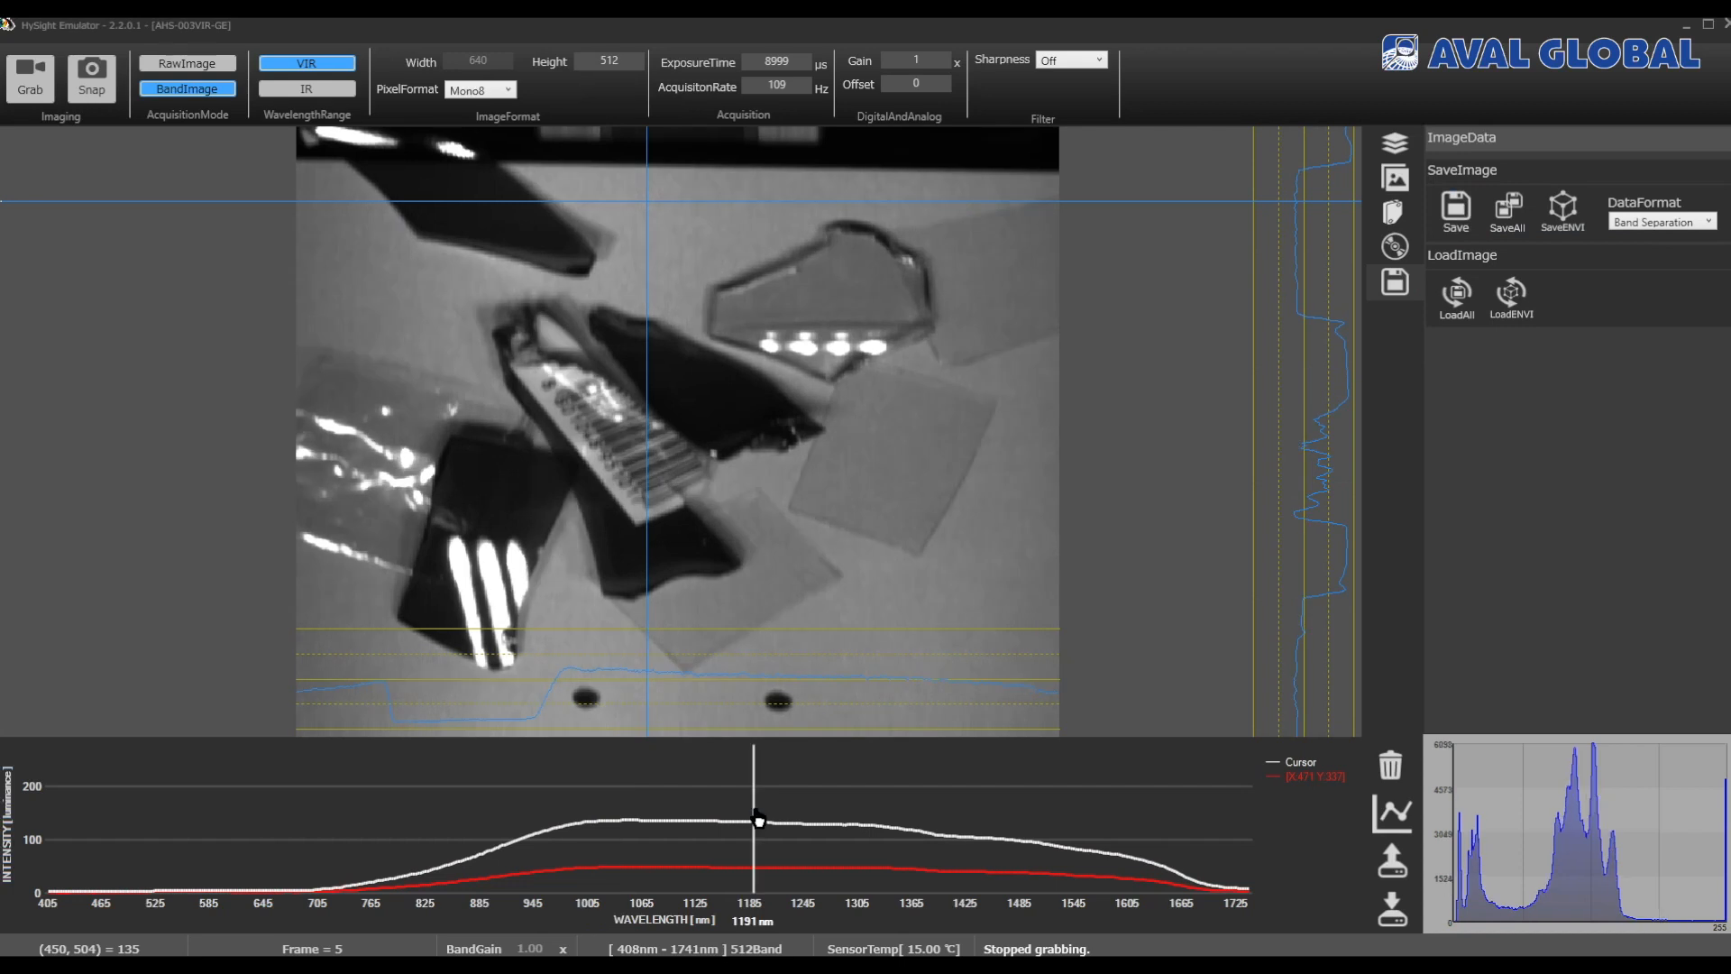
pyautogui.click(1446, 207)
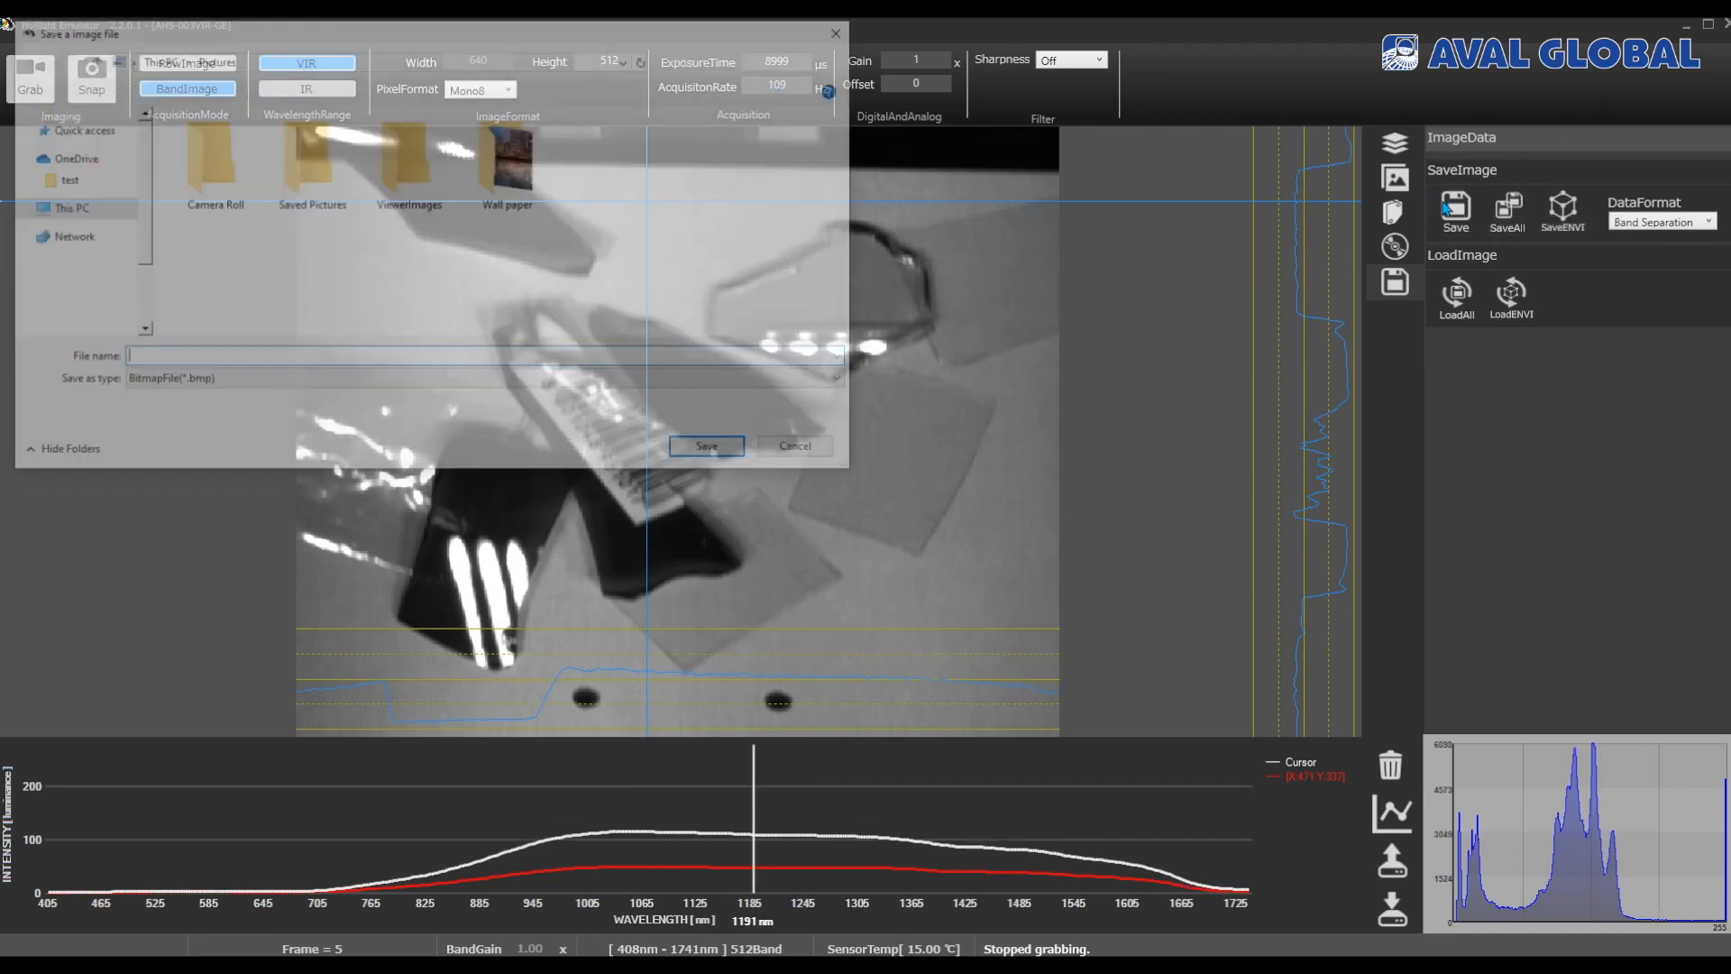
# Step: Create a folder named Test in Pictures and open it as the save location
pyautogui.scroll(-3, 39, 203)
pyautogui.scroll(3, 39, 181)
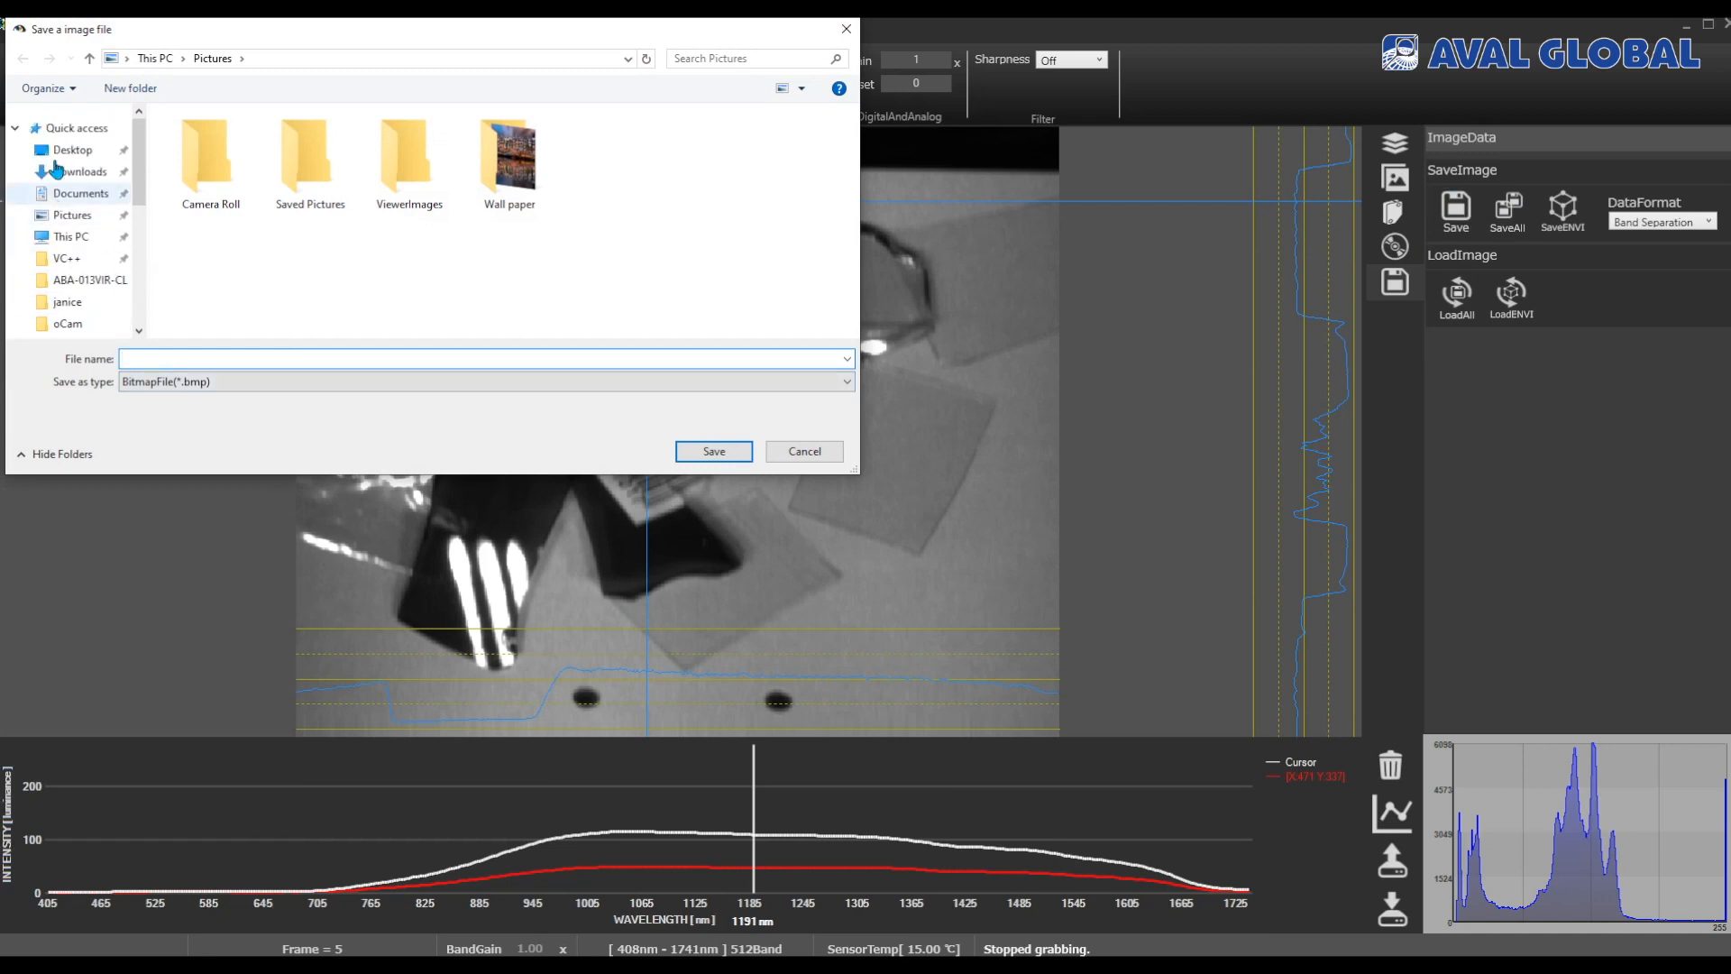
pyautogui.rightClick(432, 265)
pyautogui.click(487, 275)
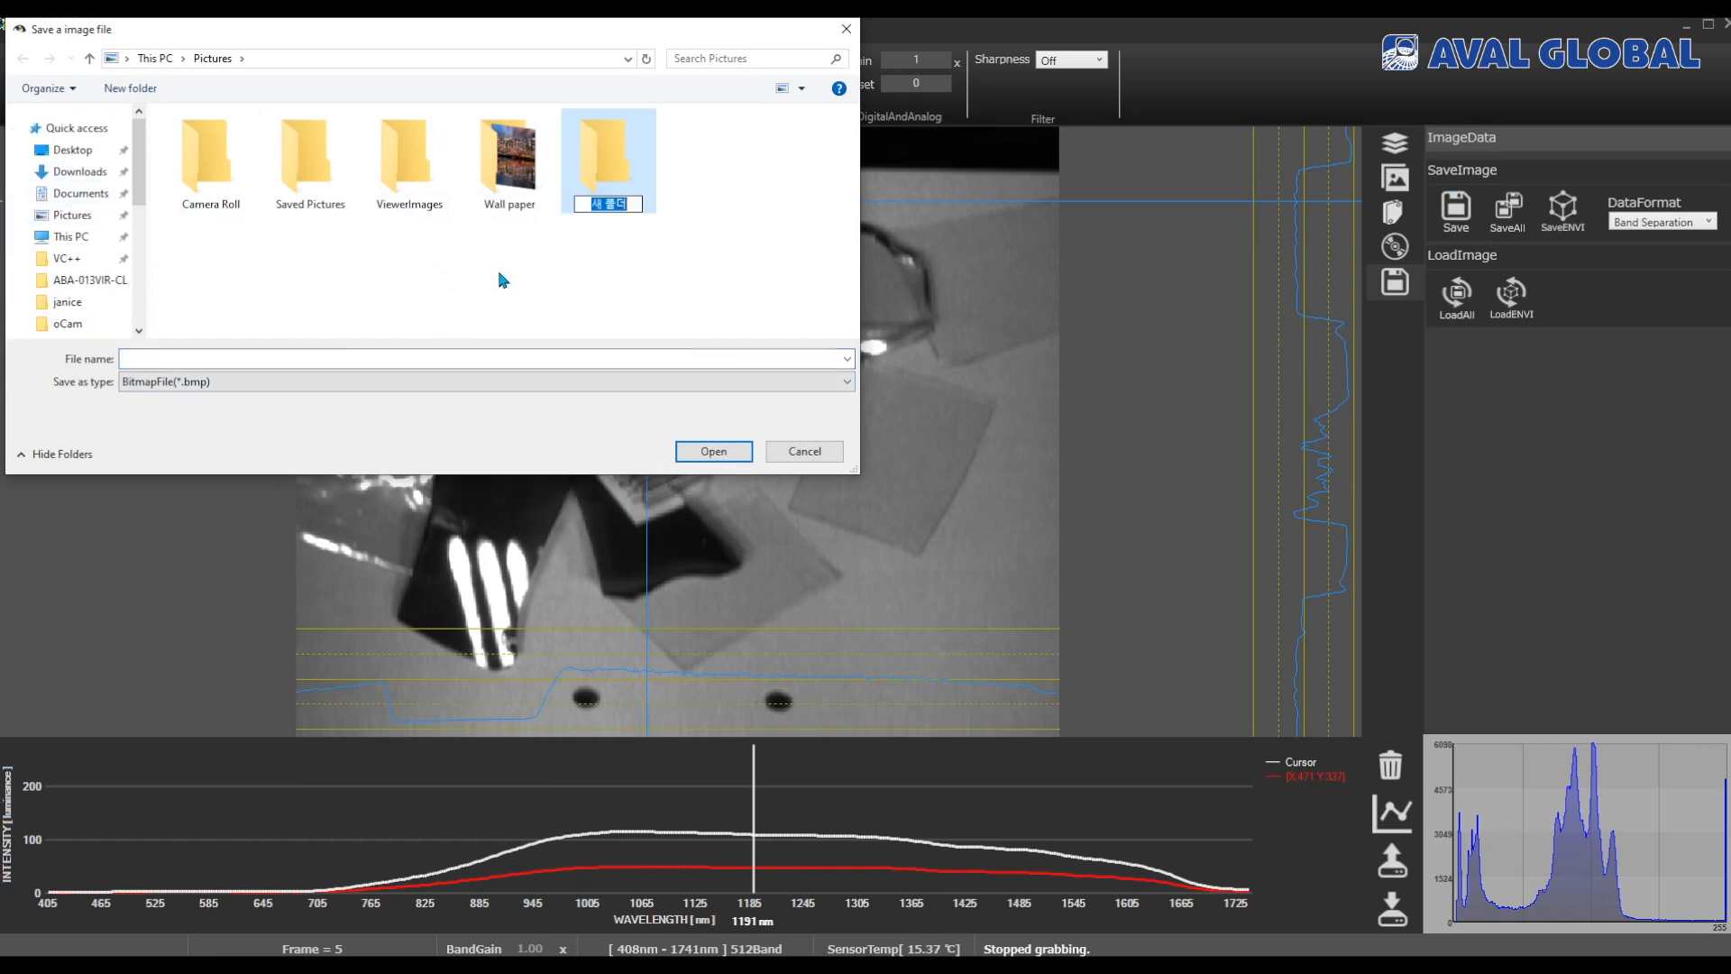
pyautogui.write('Test')
pyautogui.press('Return')
pyautogui.doubleClick(604, 144)
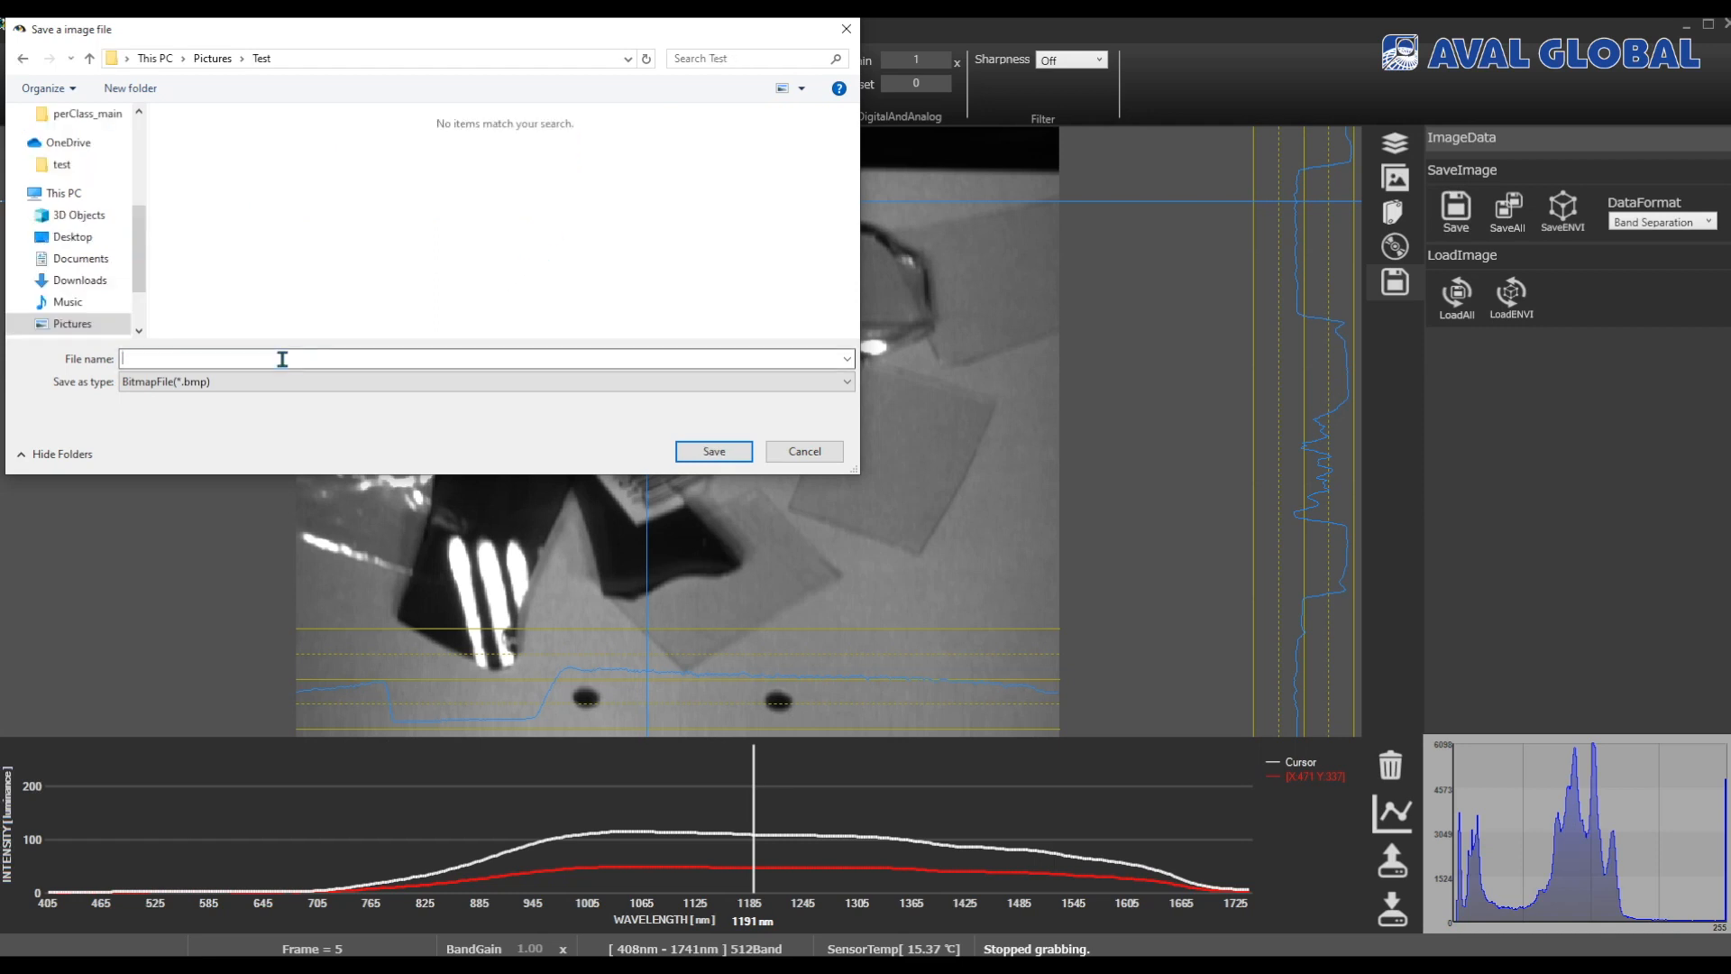
# Step: Save the band image as test1.bmp and open it from the Test folder in File Explorer to check it
pyautogui.write('test')
pyautogui.press('Return')
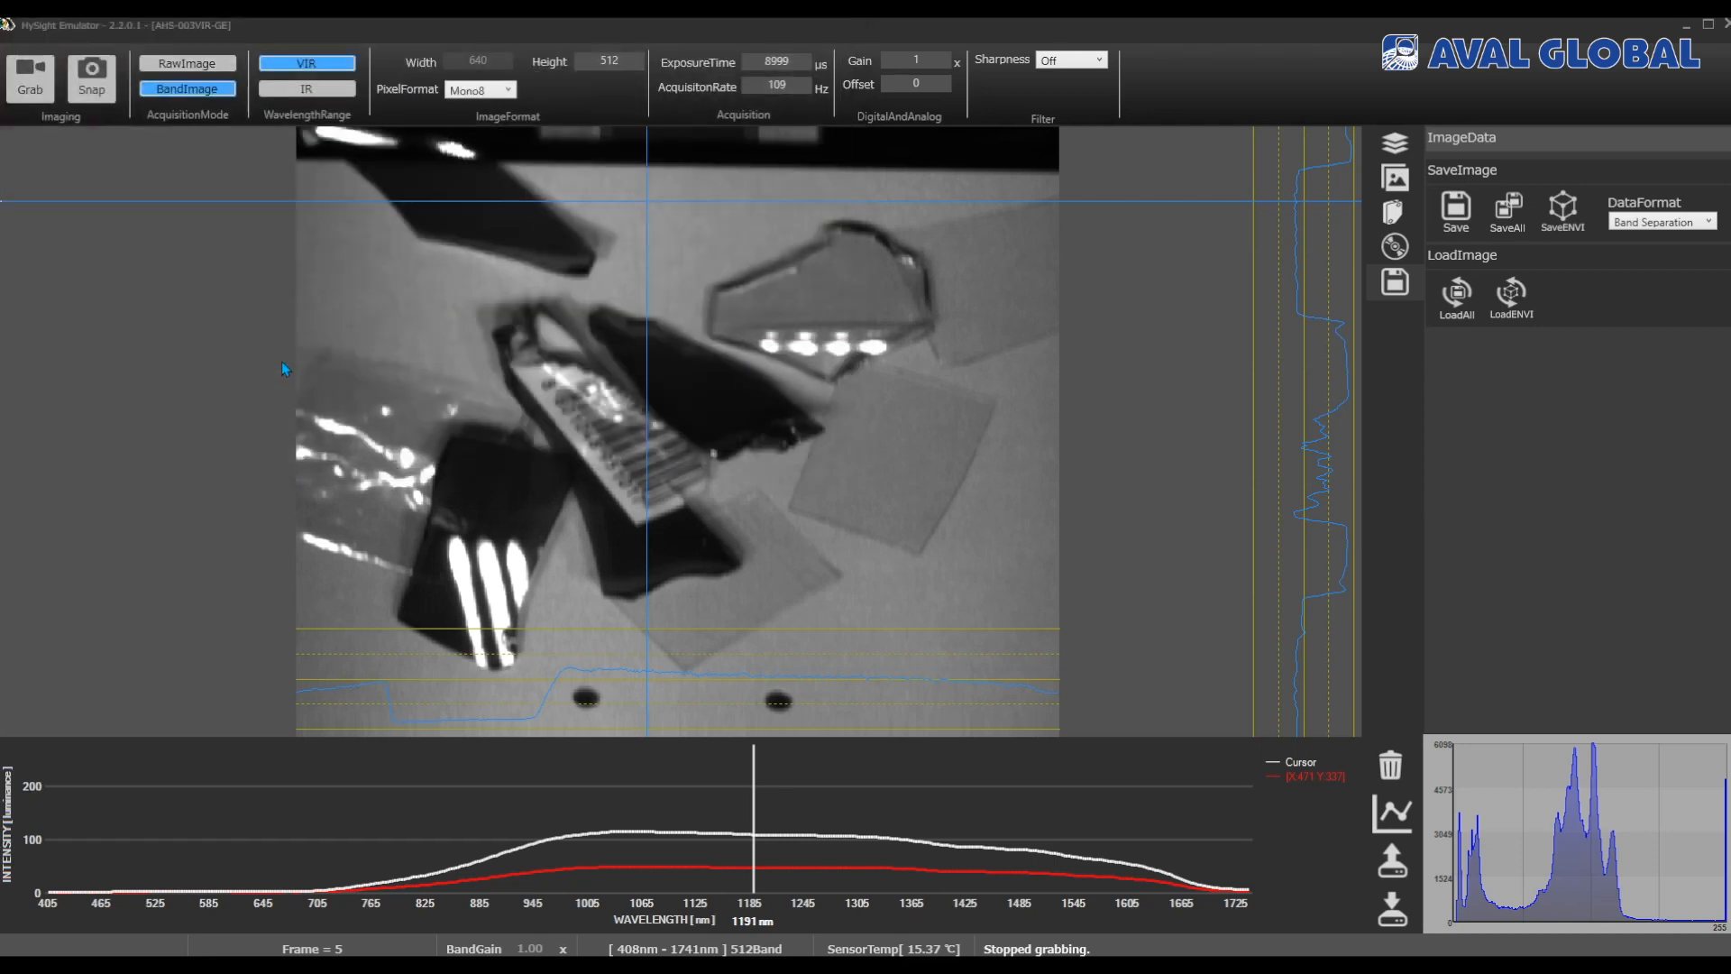
pyautogui.press('super+e')
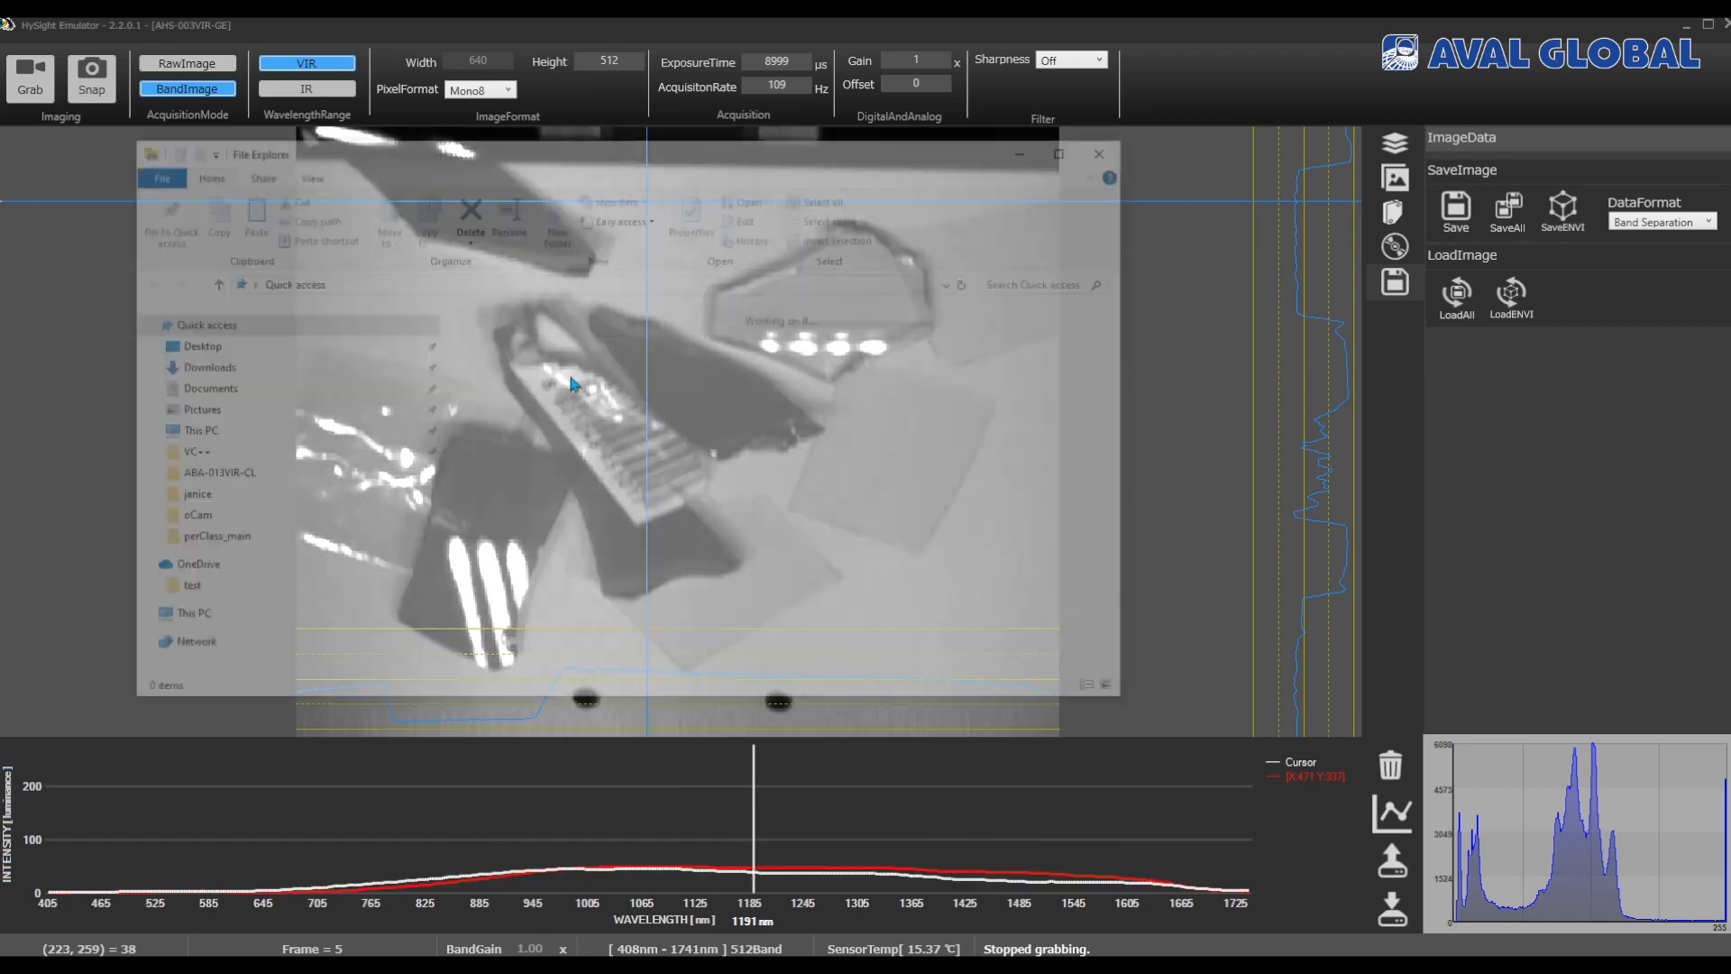
pyautogui.click(226, 410)
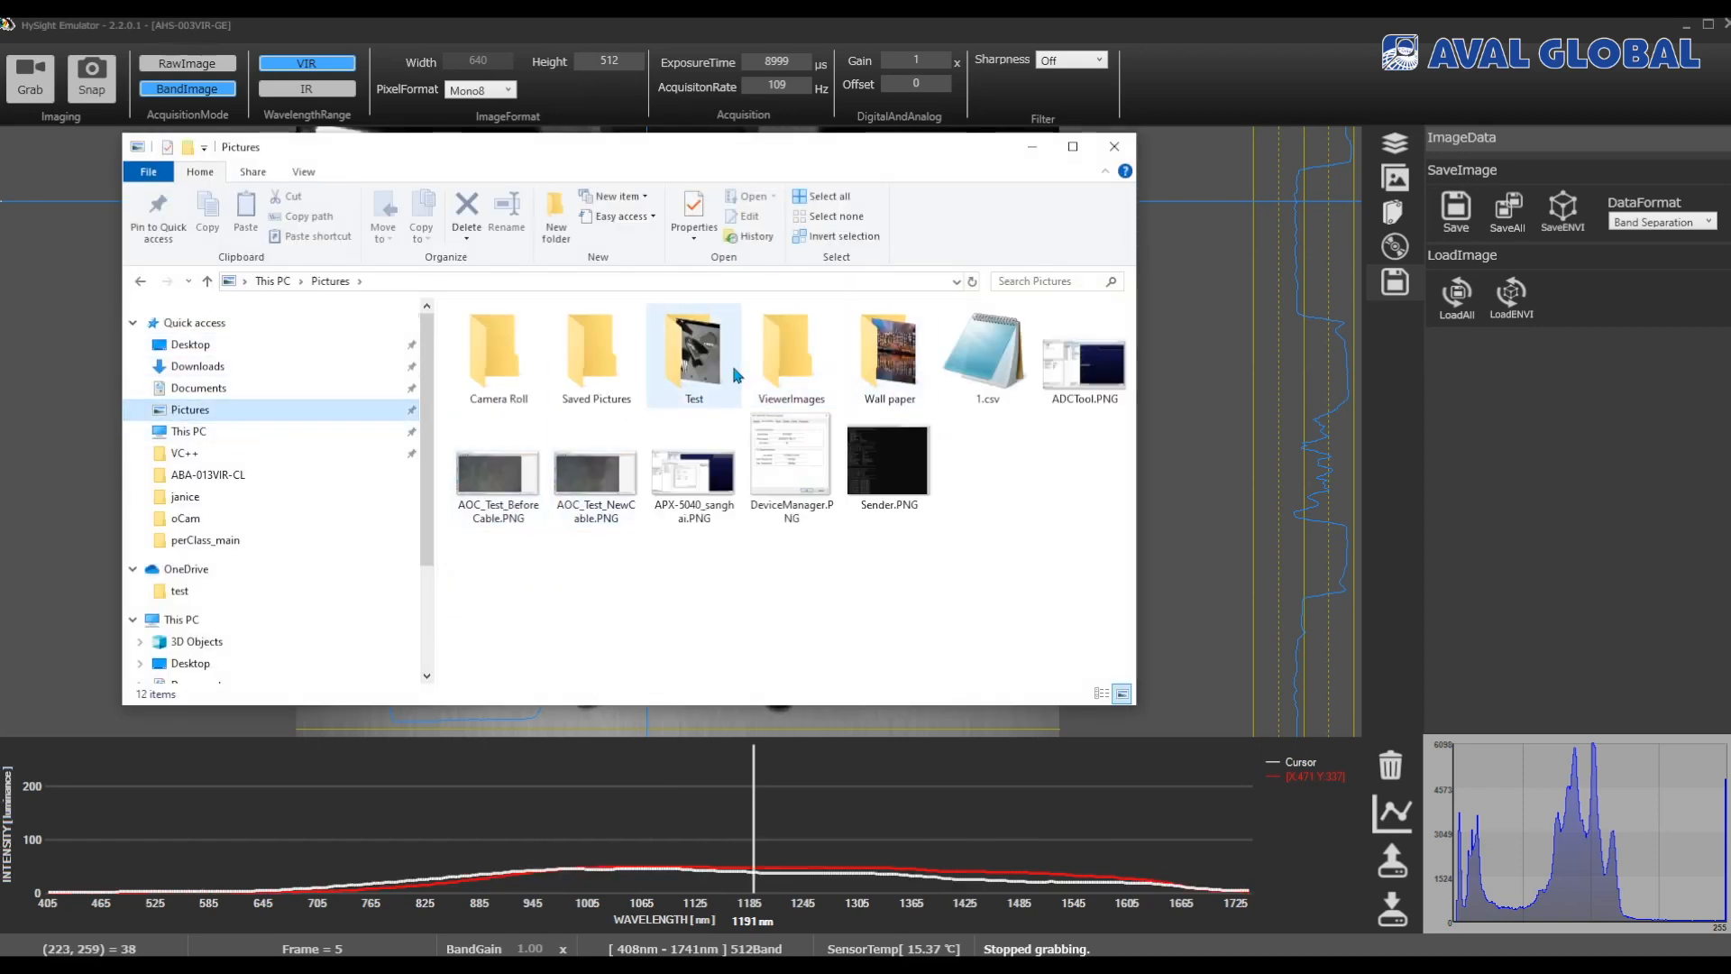
pyautogui.doubleClick(680, 374)
pyautogui.doubleClick(497, 361)
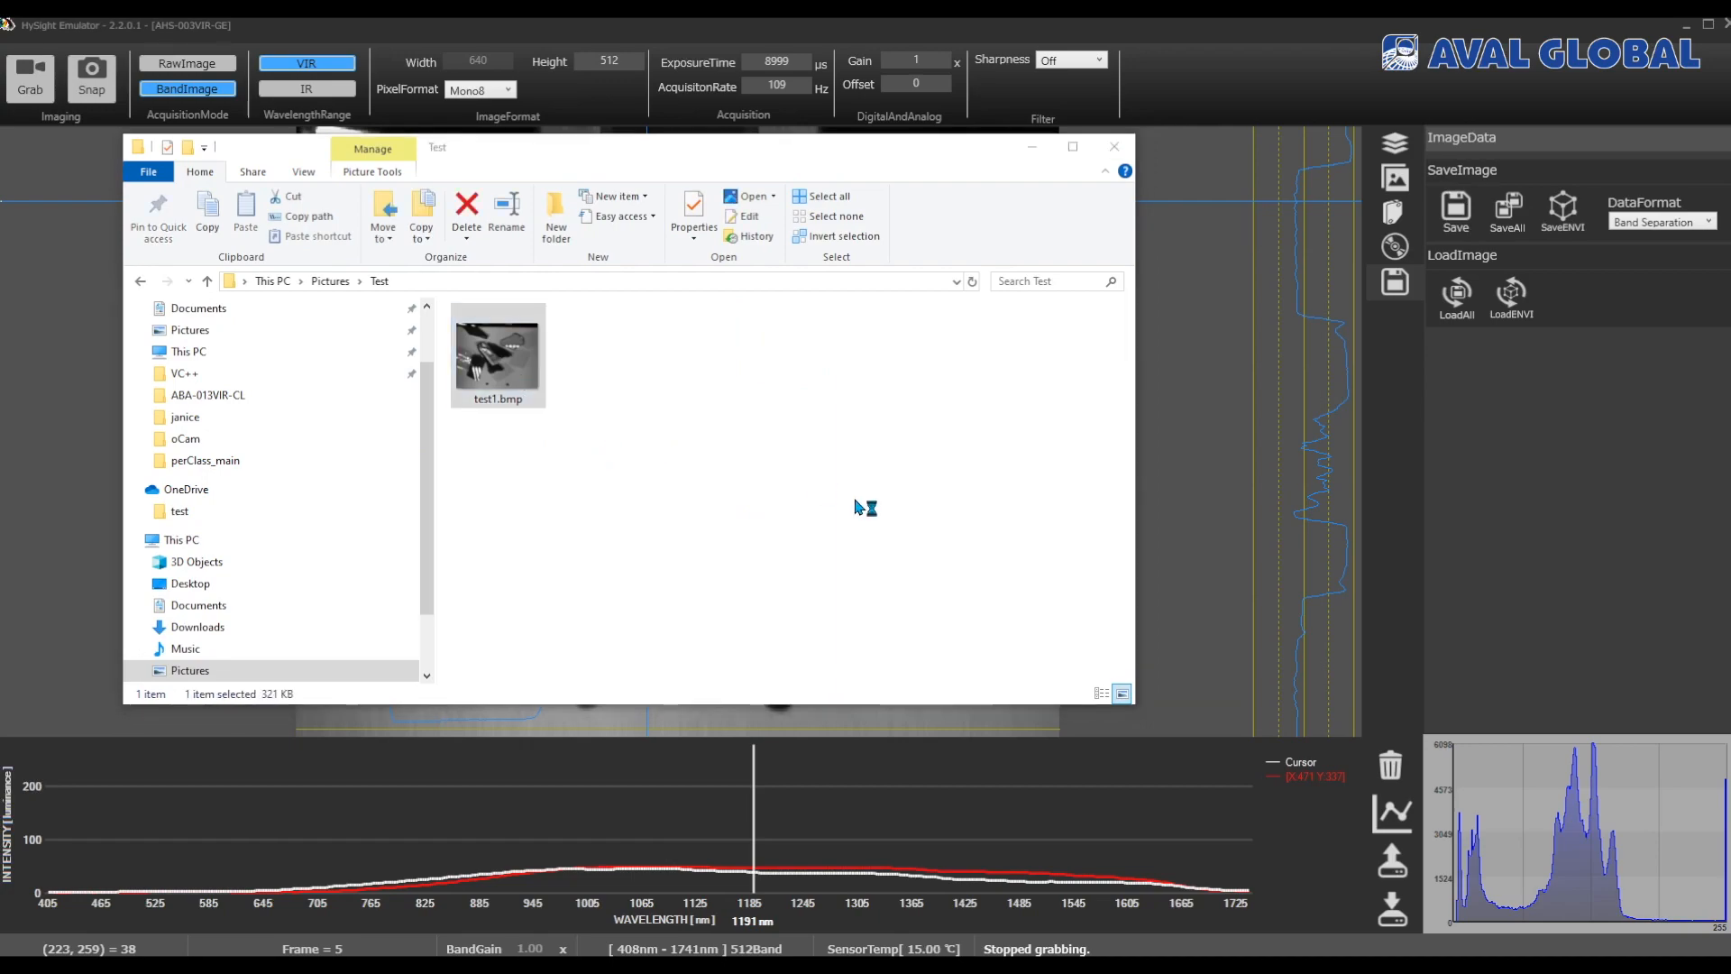
pyautogui.click(1715, 30)
pyautogui.click(1230, 251)
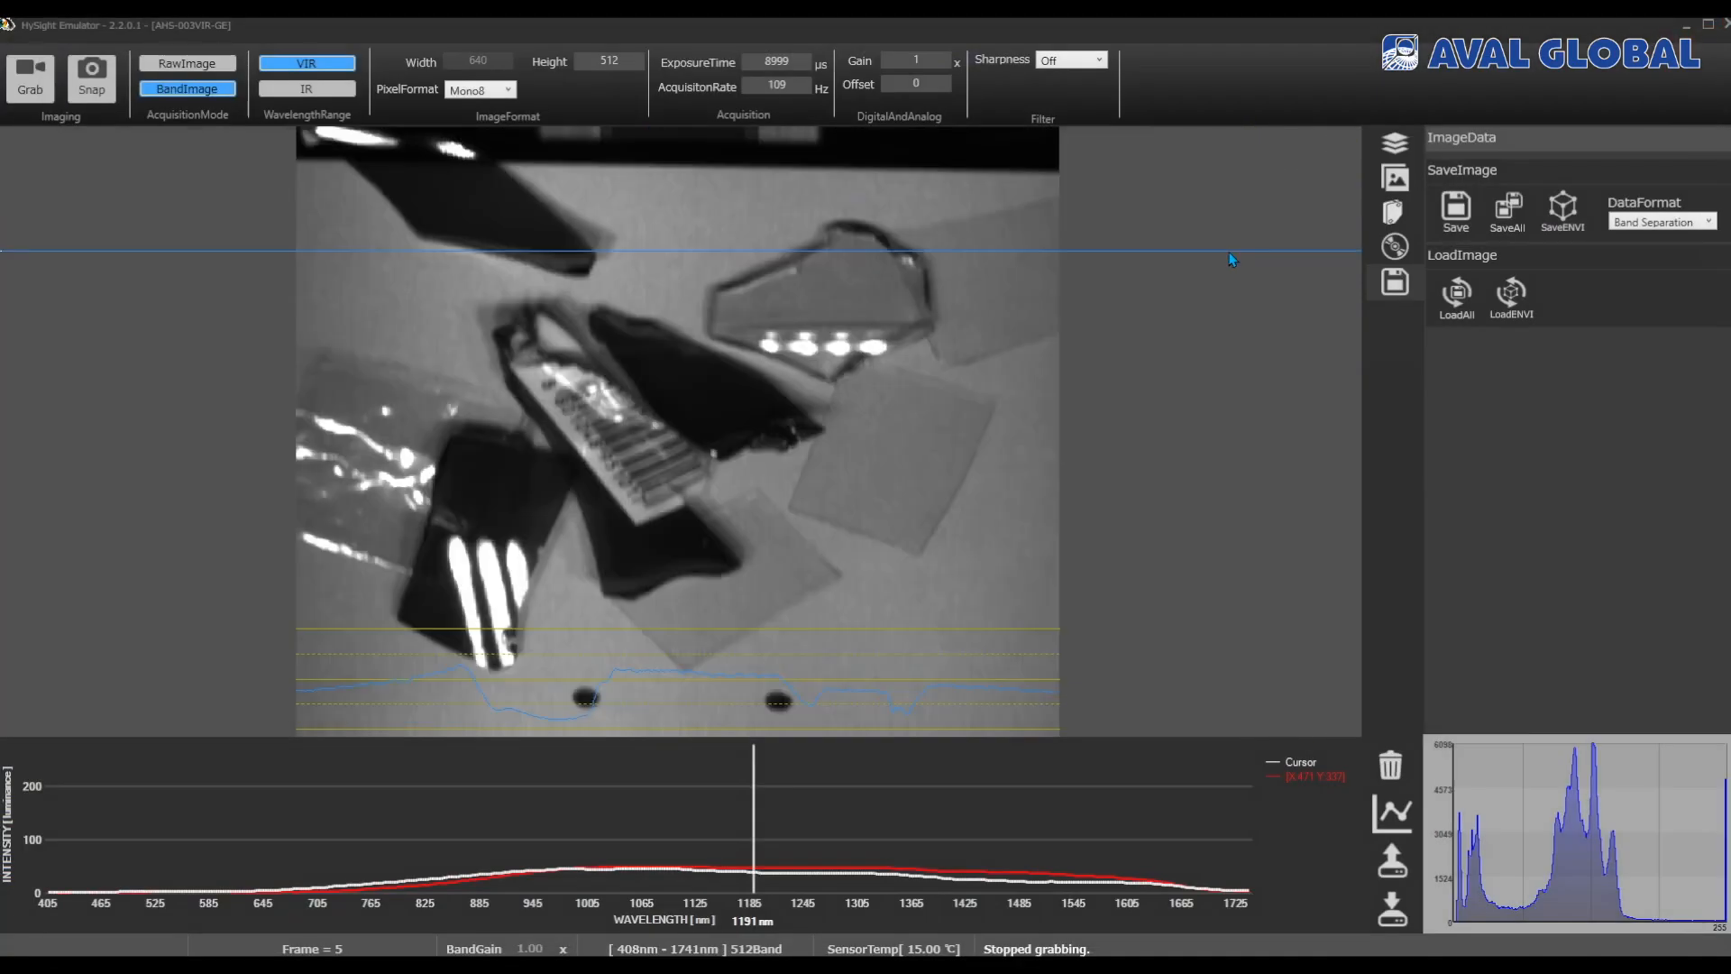
# Step: Start saving all band images as bitmaps, creating and opening a folder named test2 inside Test as the location
pyautogui.click(1512, 210)
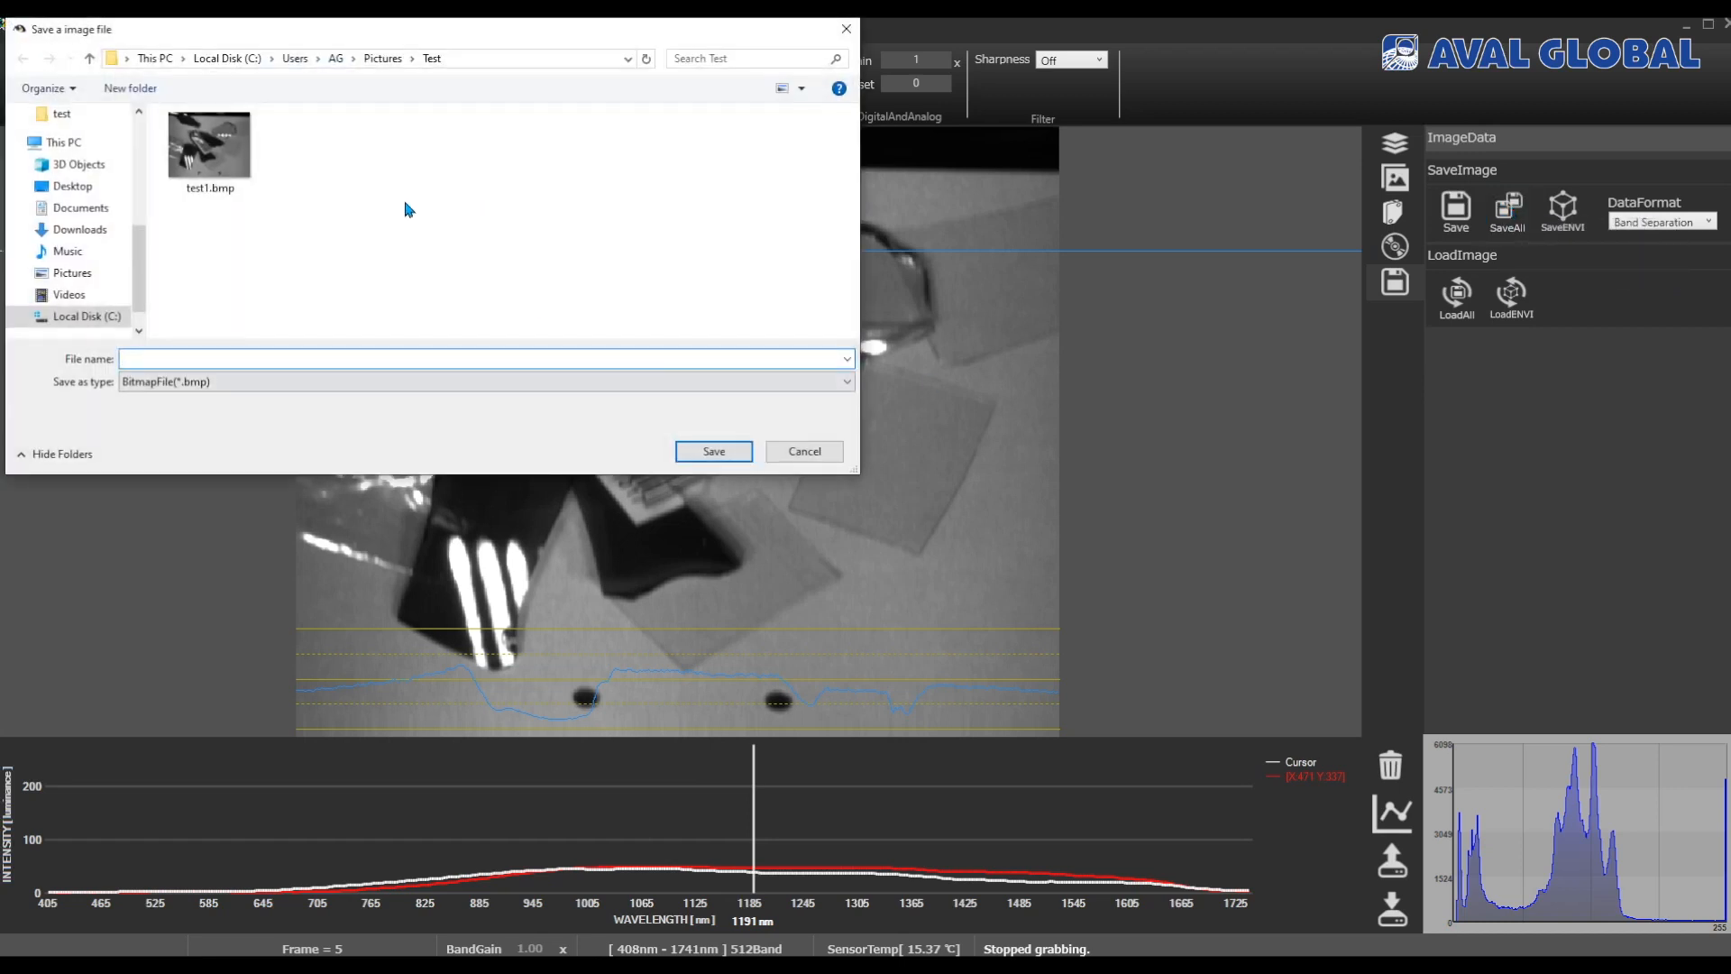
pyautogui.rightClick(334, 193)
pyautogui.click(390, 204)
pyautogui.write('t')
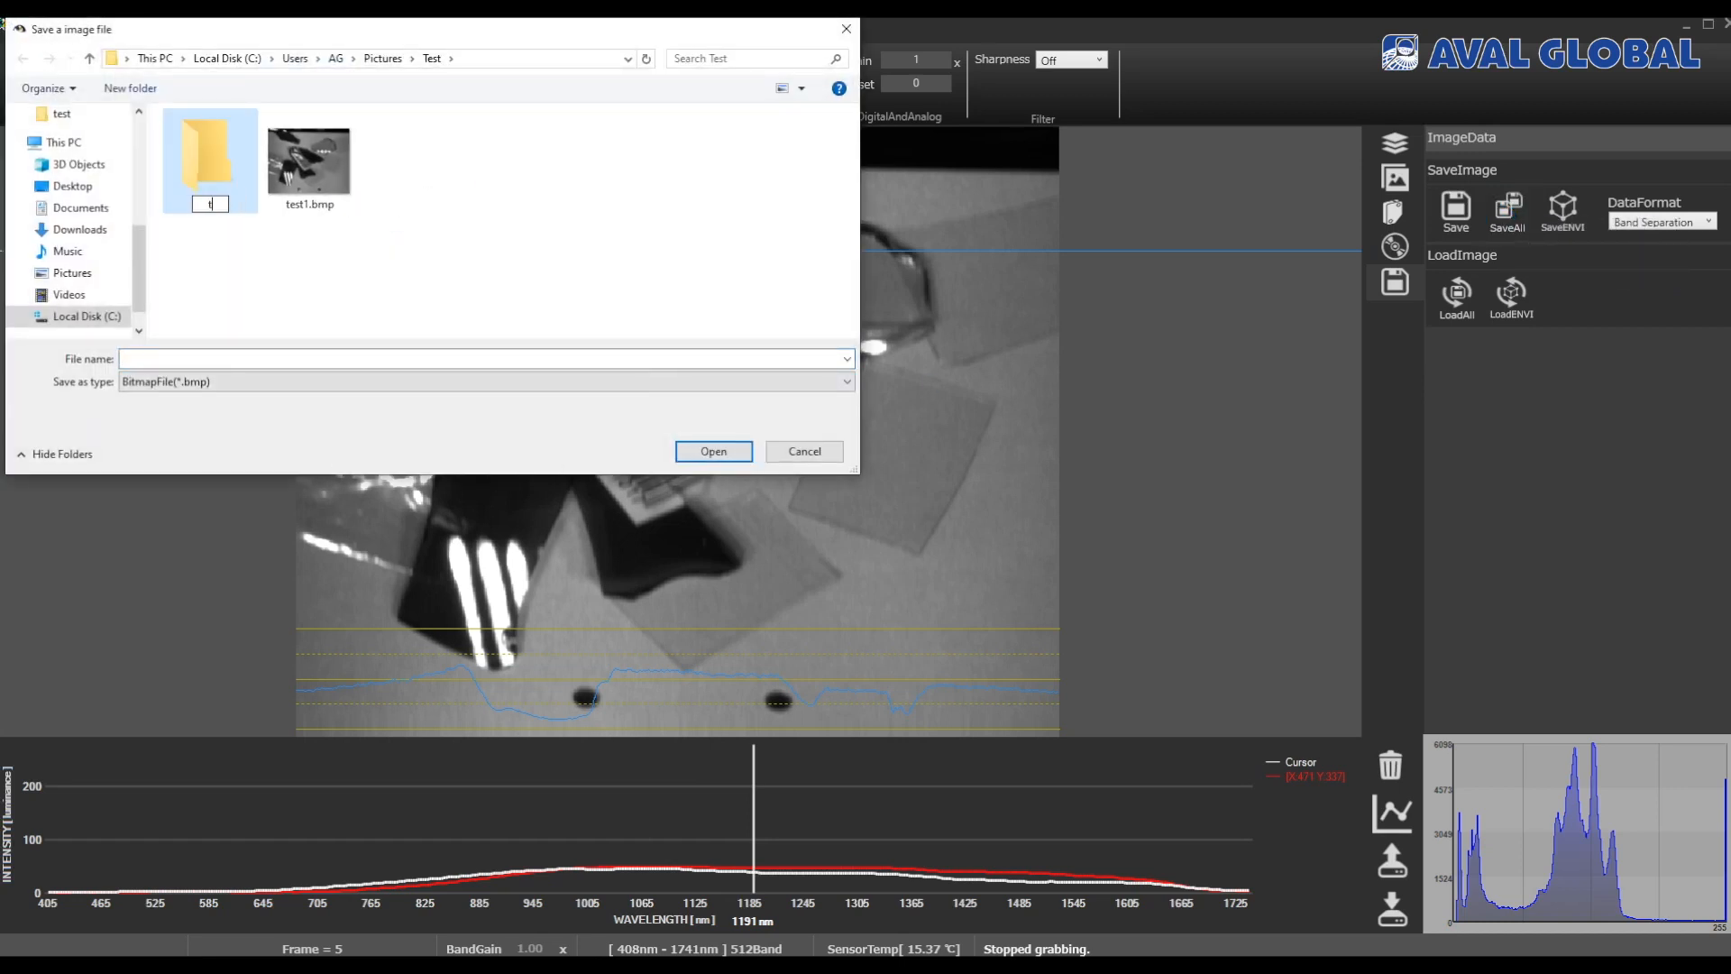
pyautogui.write('est2')
pyautogui.press('Return')
pyautogui.doubleClick(221, 185)
# Step: Save all band images in the test2 folder with the base file name 2
pyautogui.click(193, 359)
pyautogui.write('2')
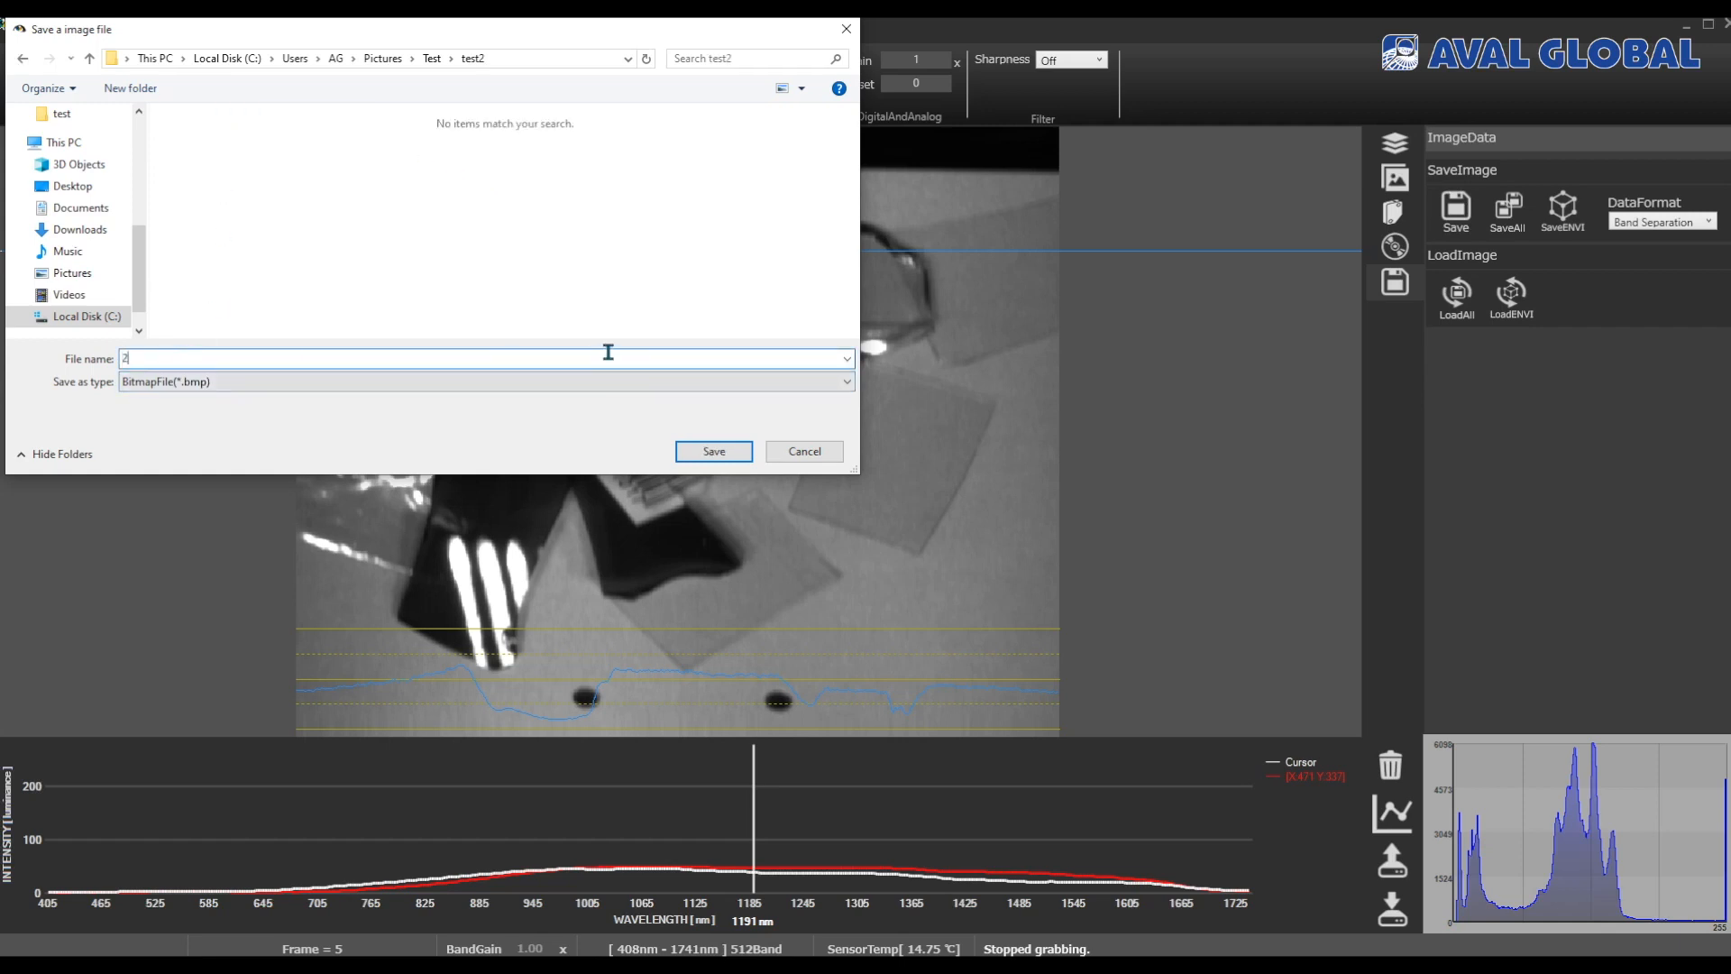
pyautogui.click(714, 452)
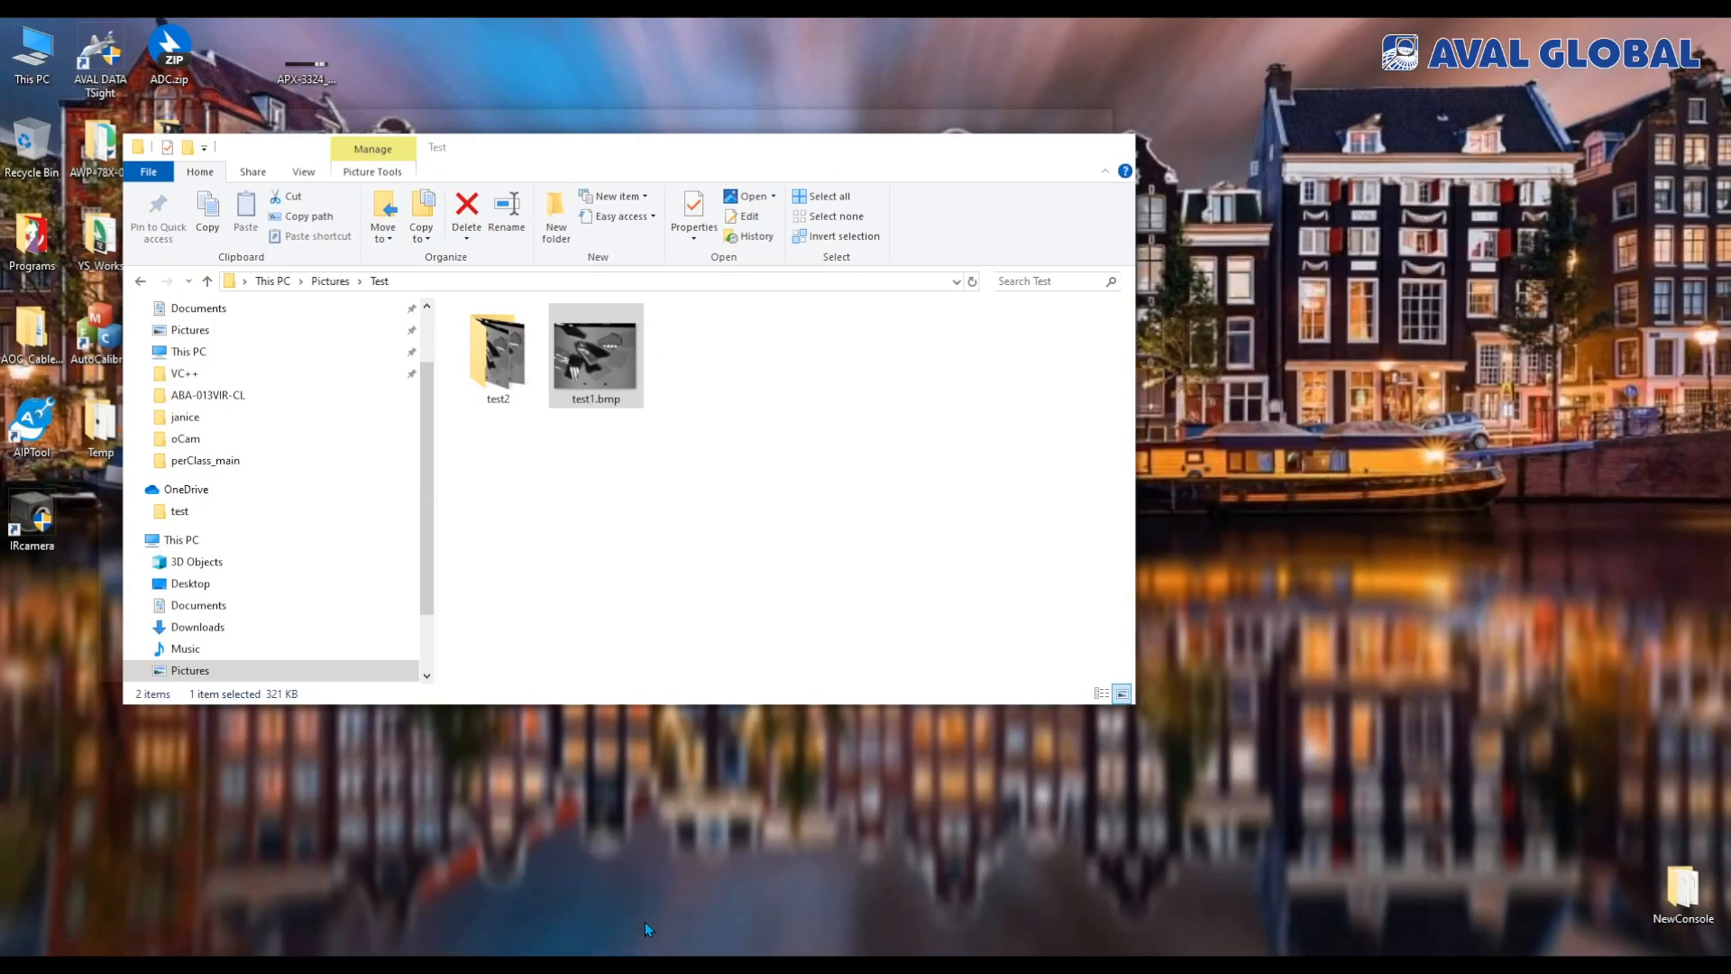
# Step: Open the test2 folder in File Explorer and look through the saved band bitmaps from the lowest to the highest wavelength
pyautogui.click(645, 901)
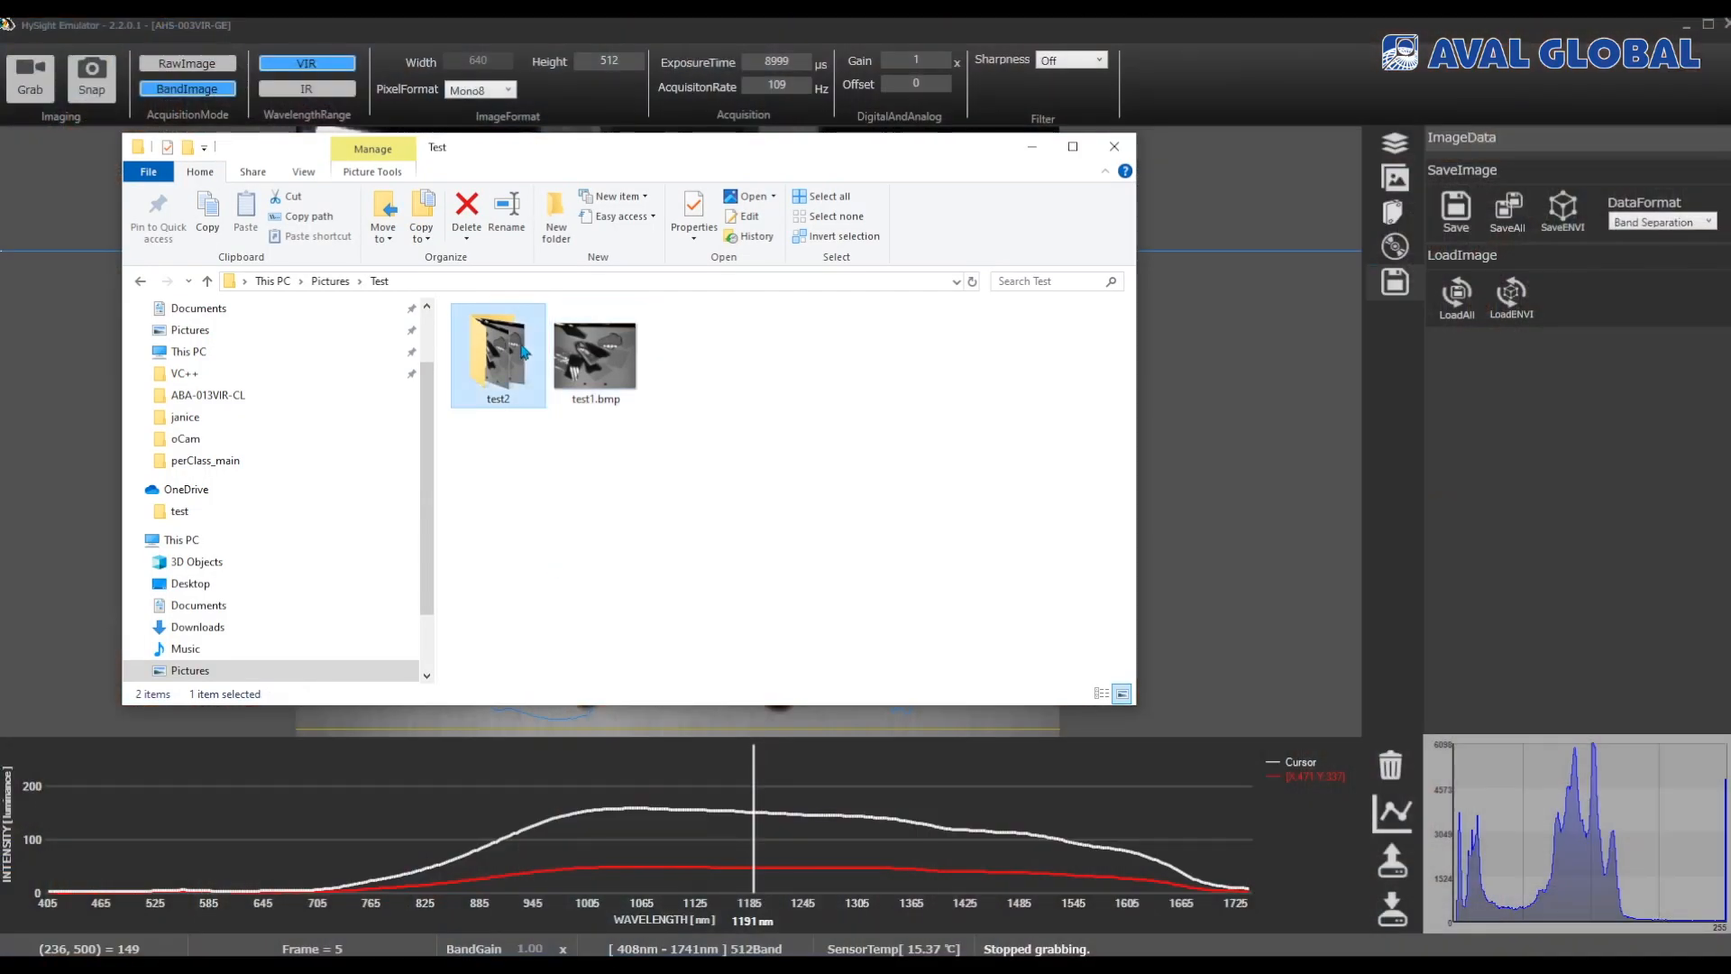
pyautogui.doubleClick(497, 356)
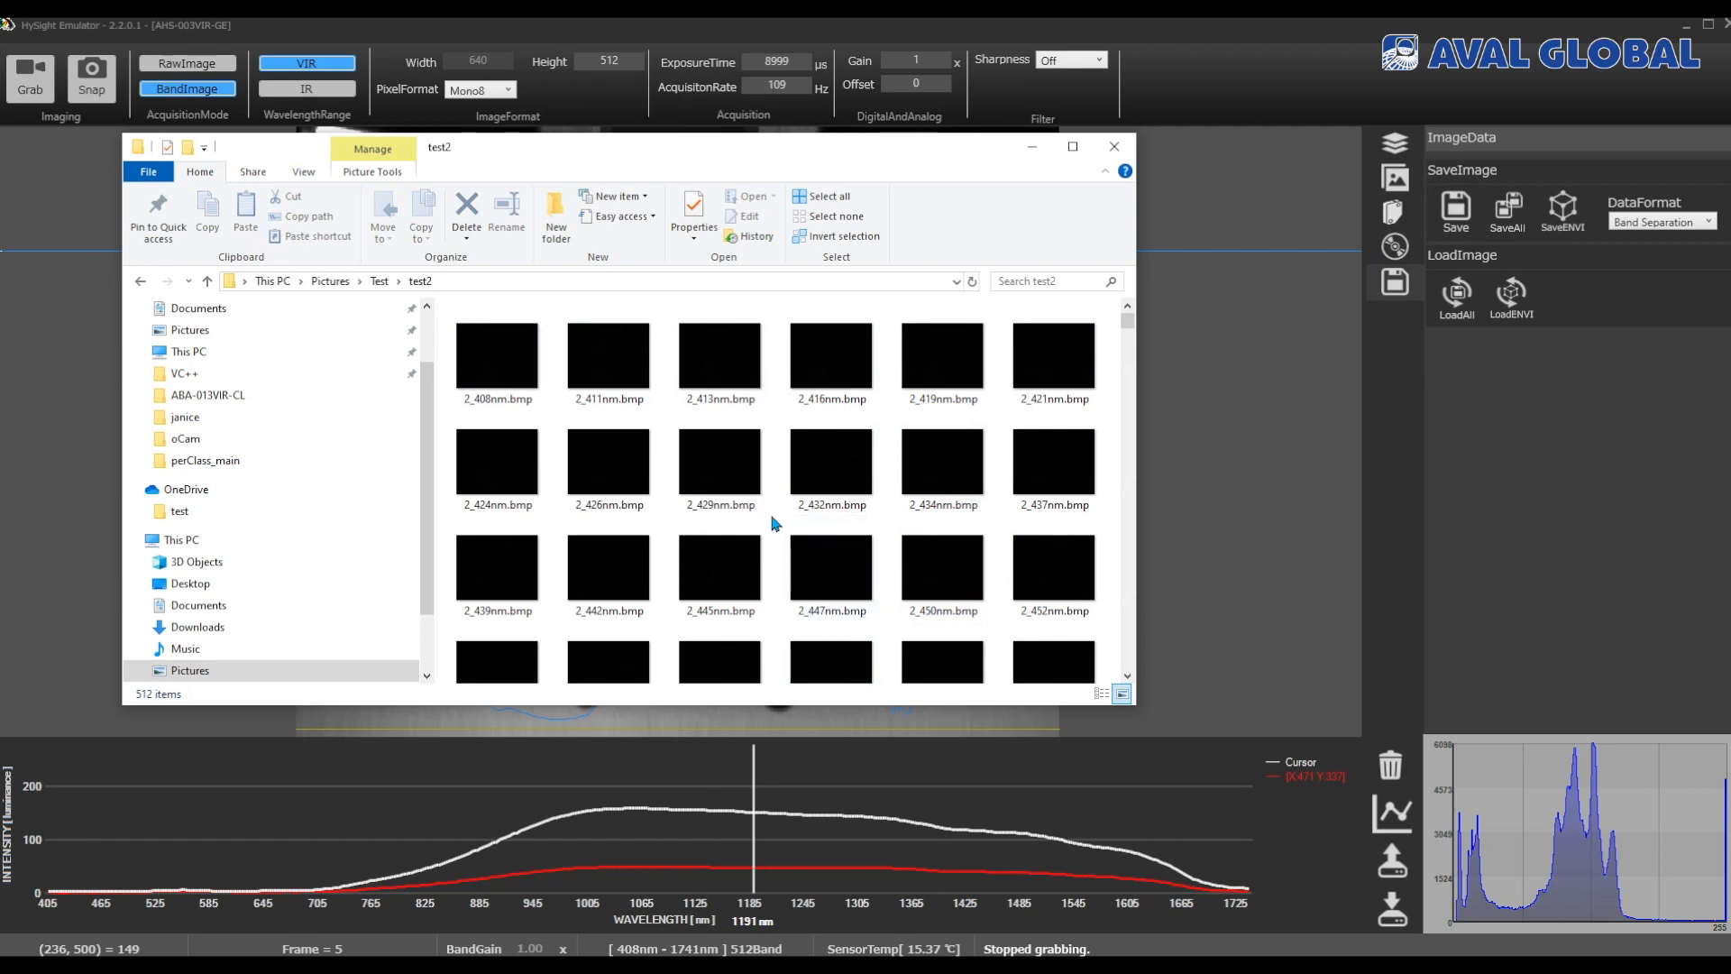
pyautogui.click(719, 473)
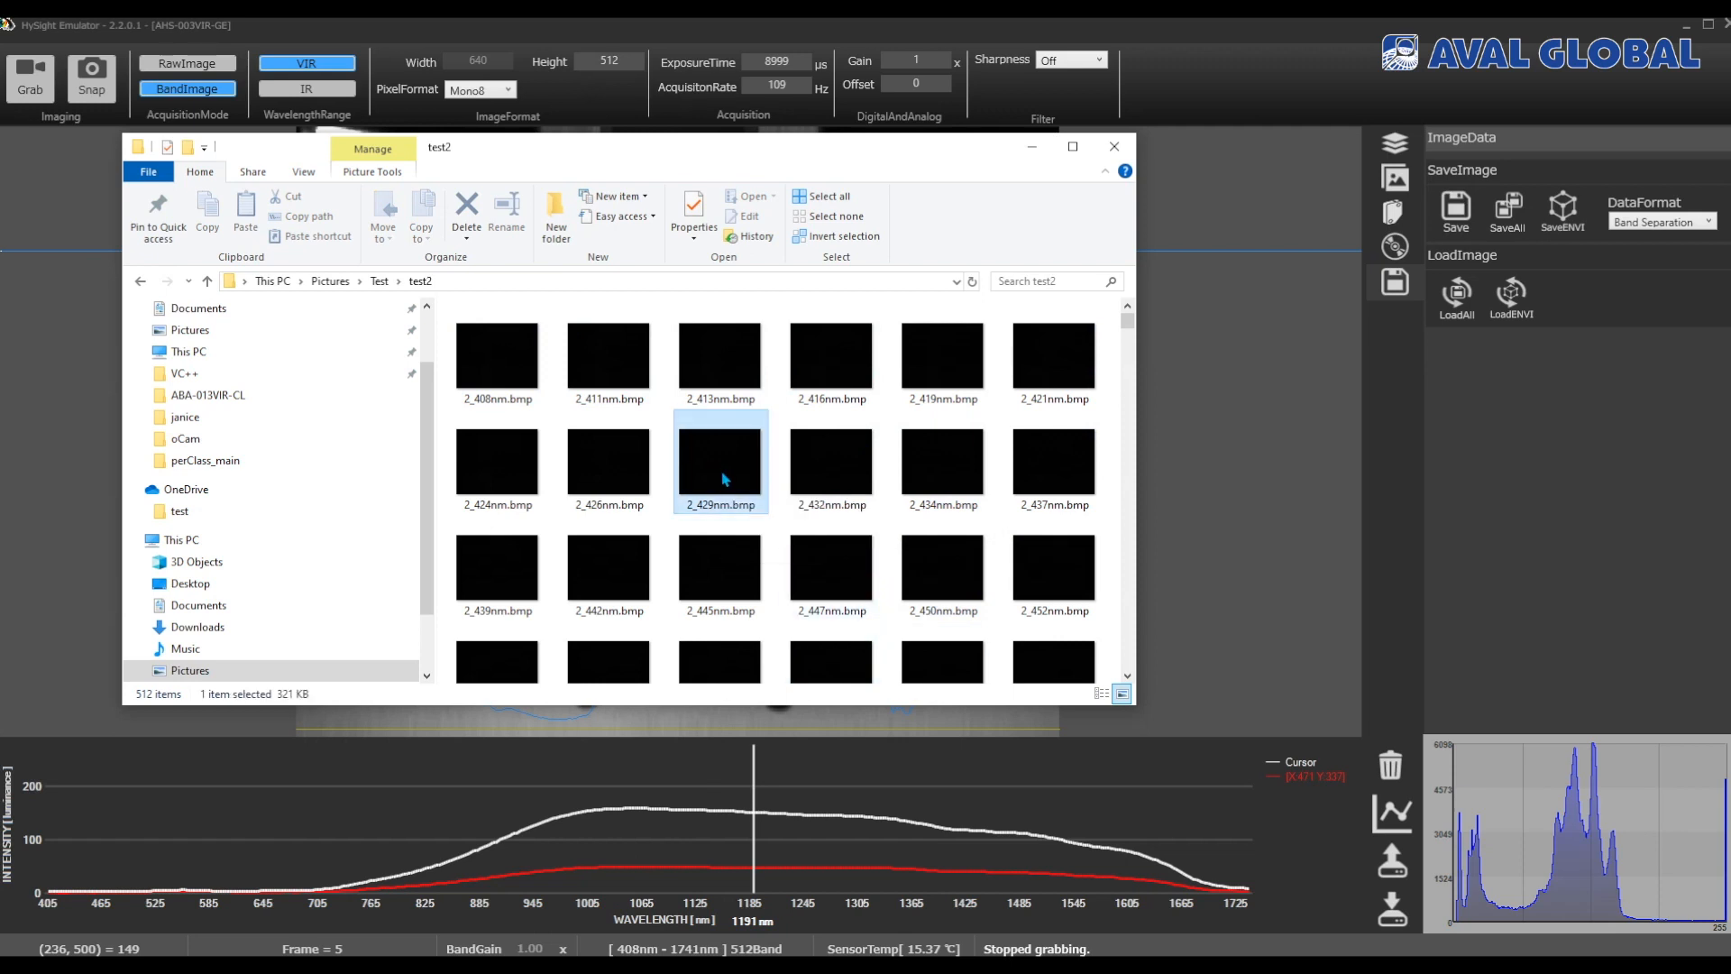
pyautogui.scroll(-5, 764, 519)
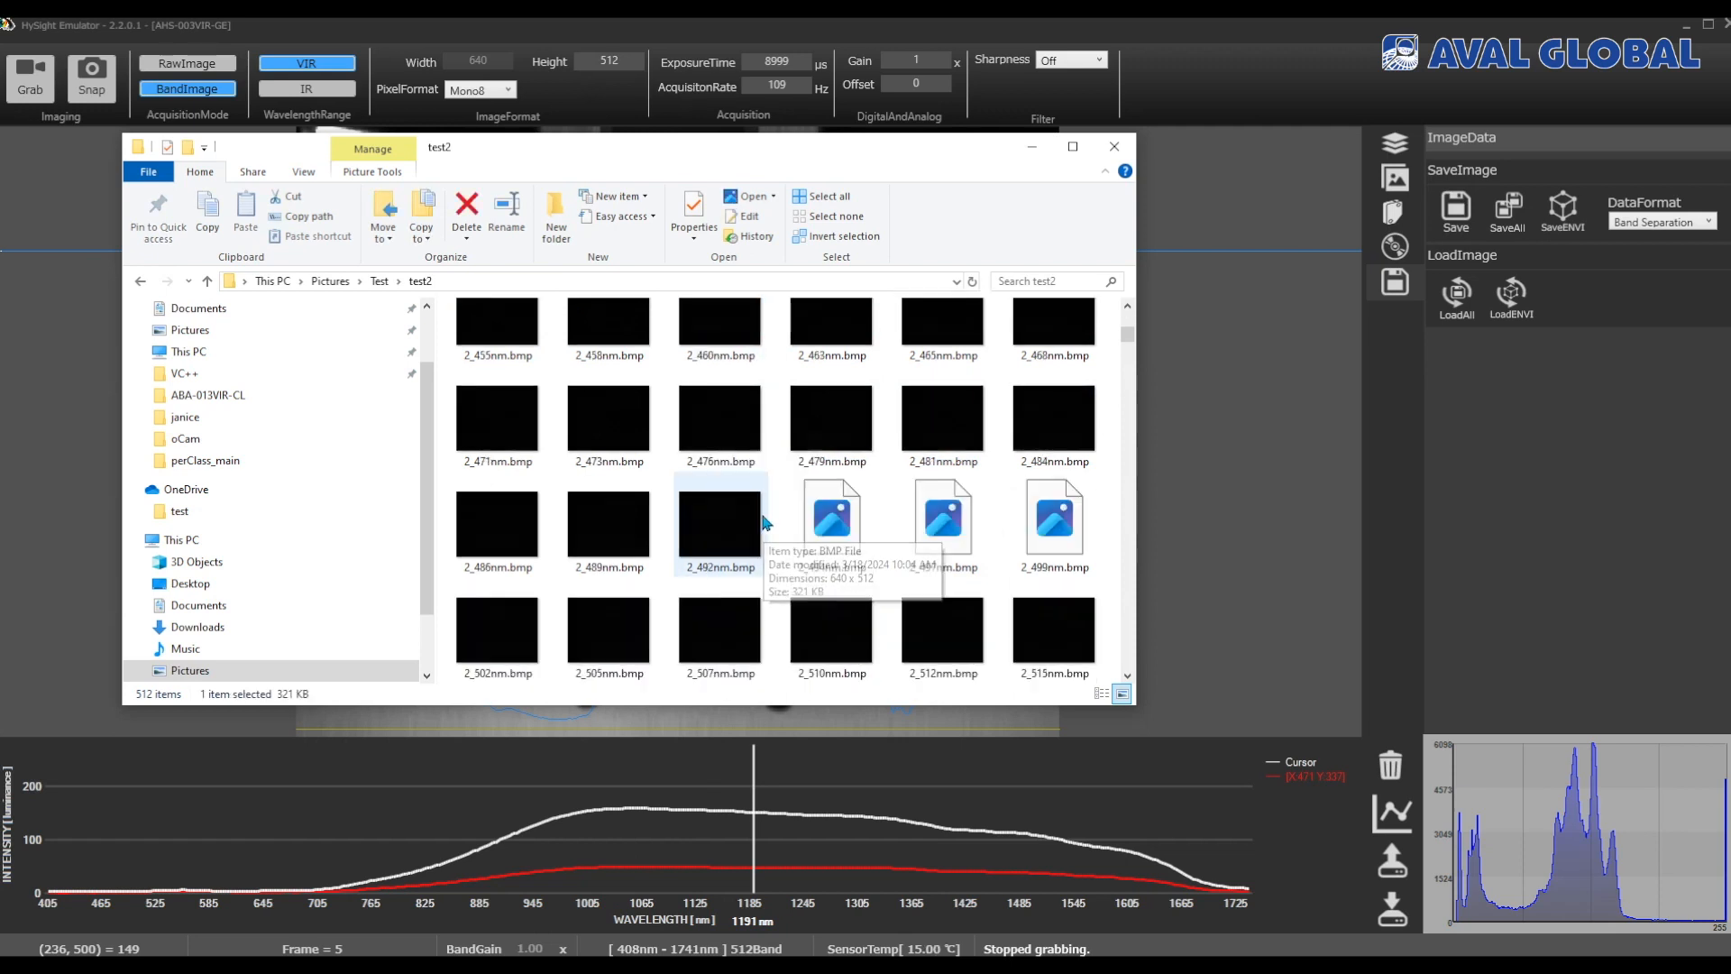
pyautogui.scroll(-6, 767, 523)
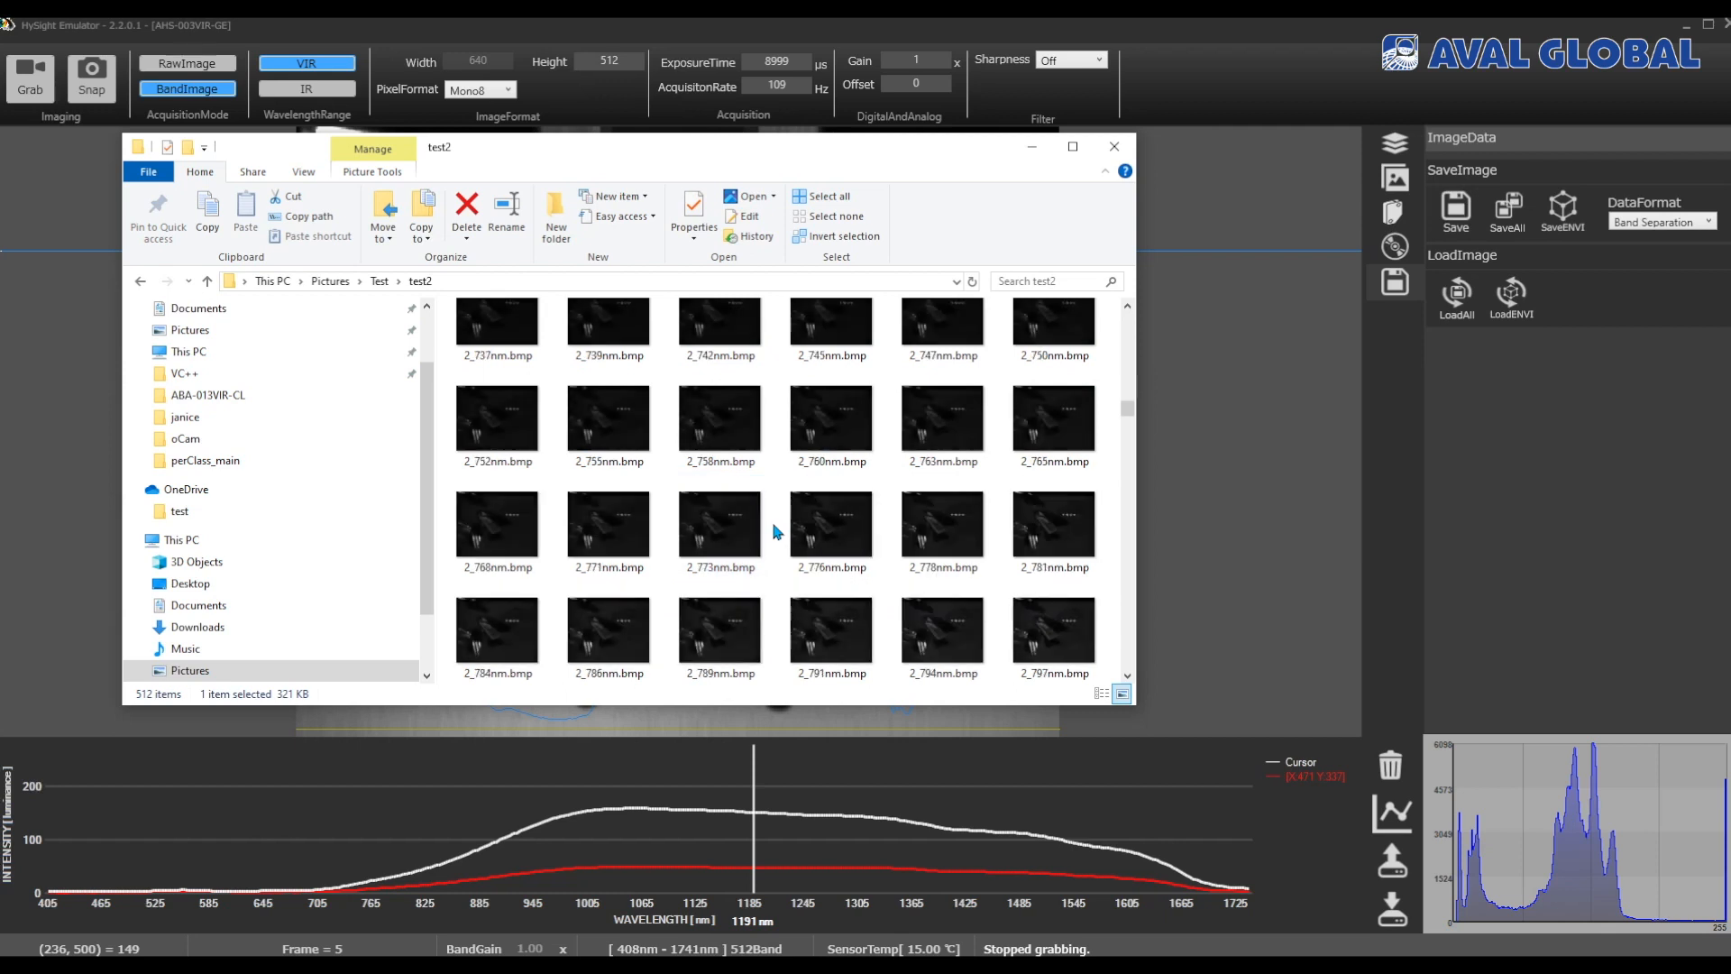
pyautogui.scroll(-10, 776, 532)
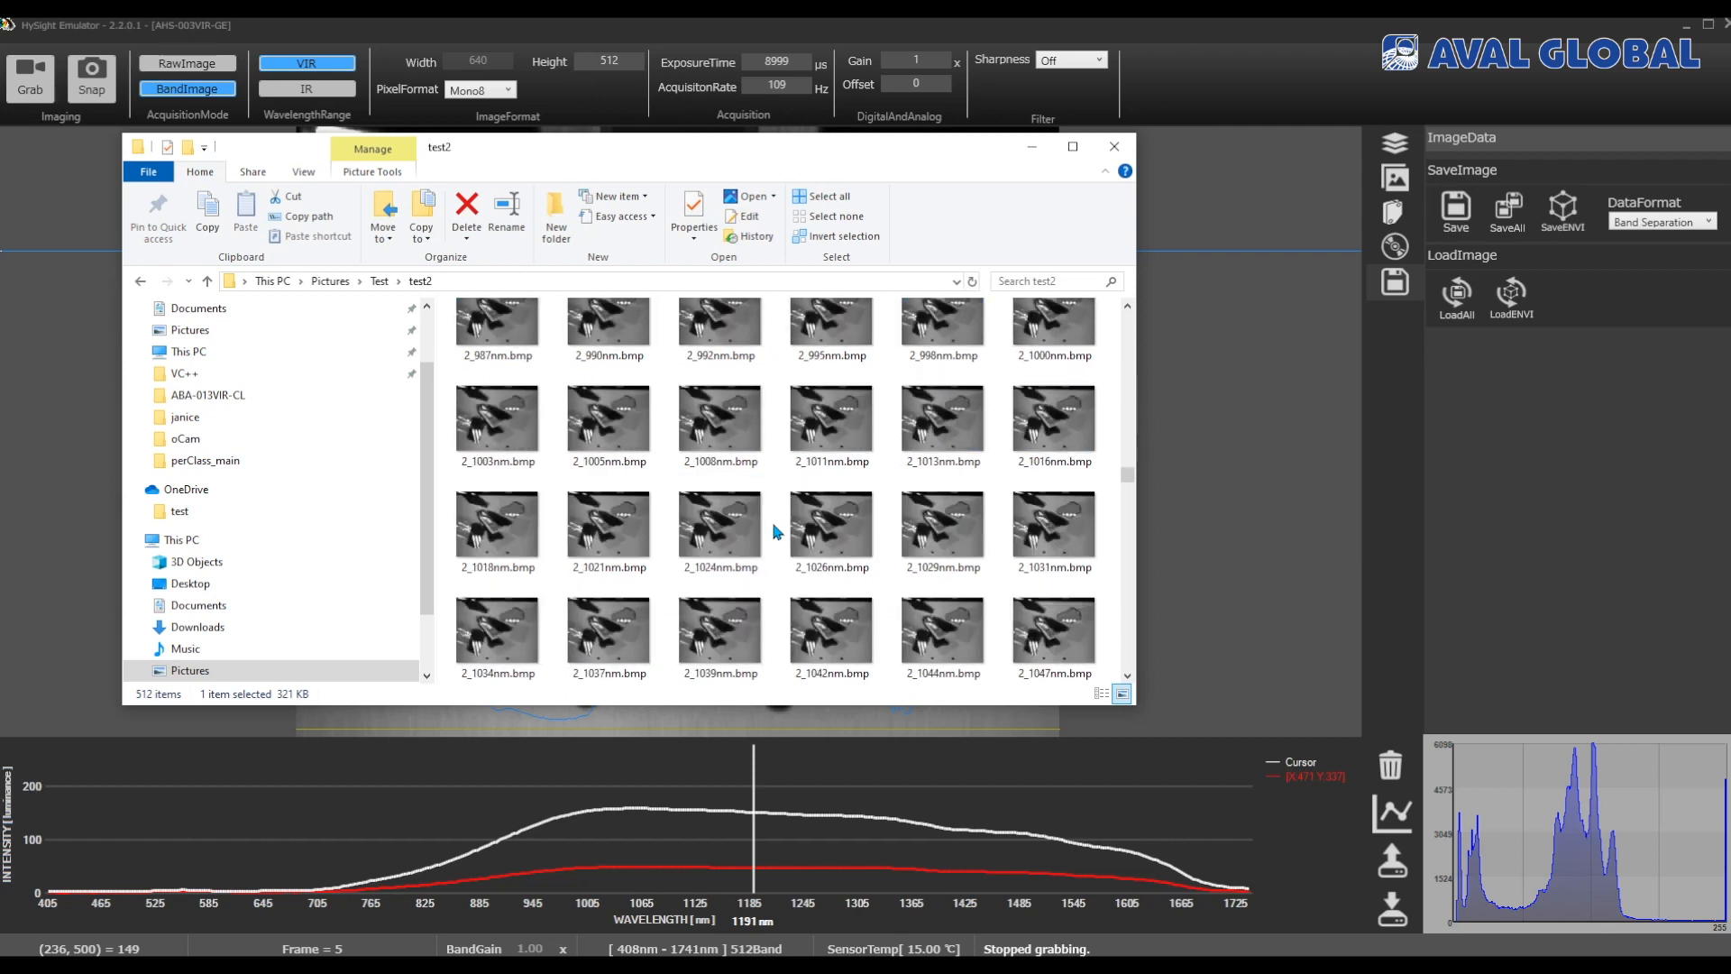
pyautogui.scroll(-11, 775, 532)
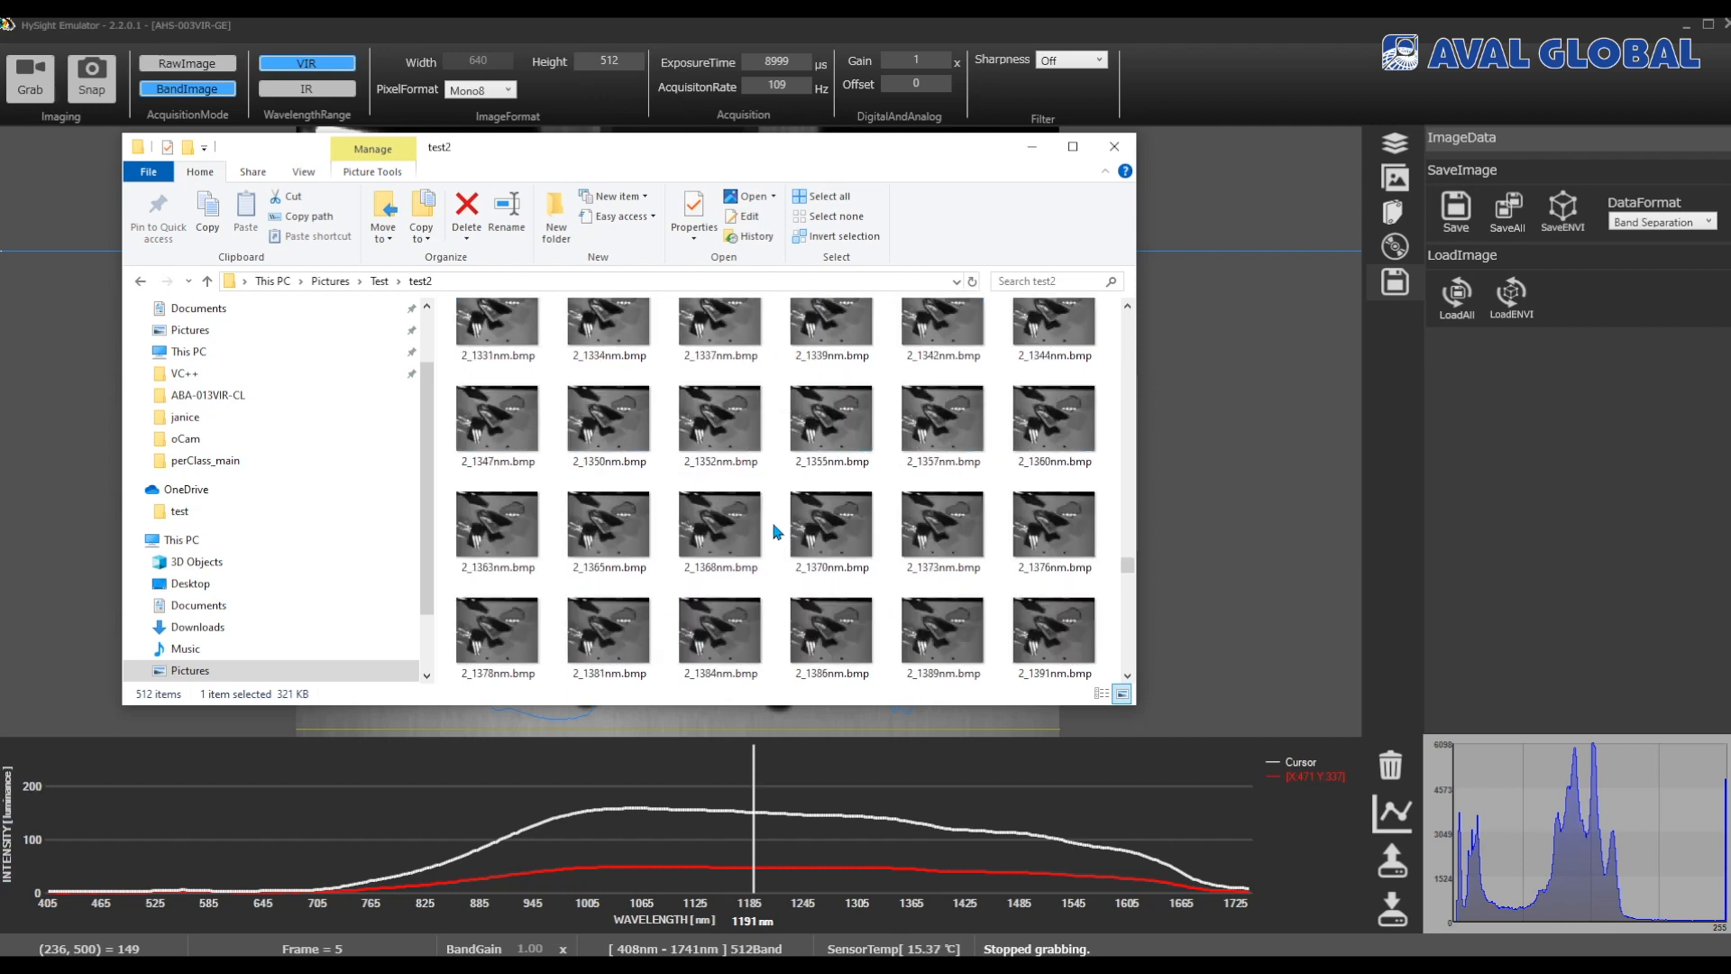
pyautogui.scroll(-7, 775, 532)
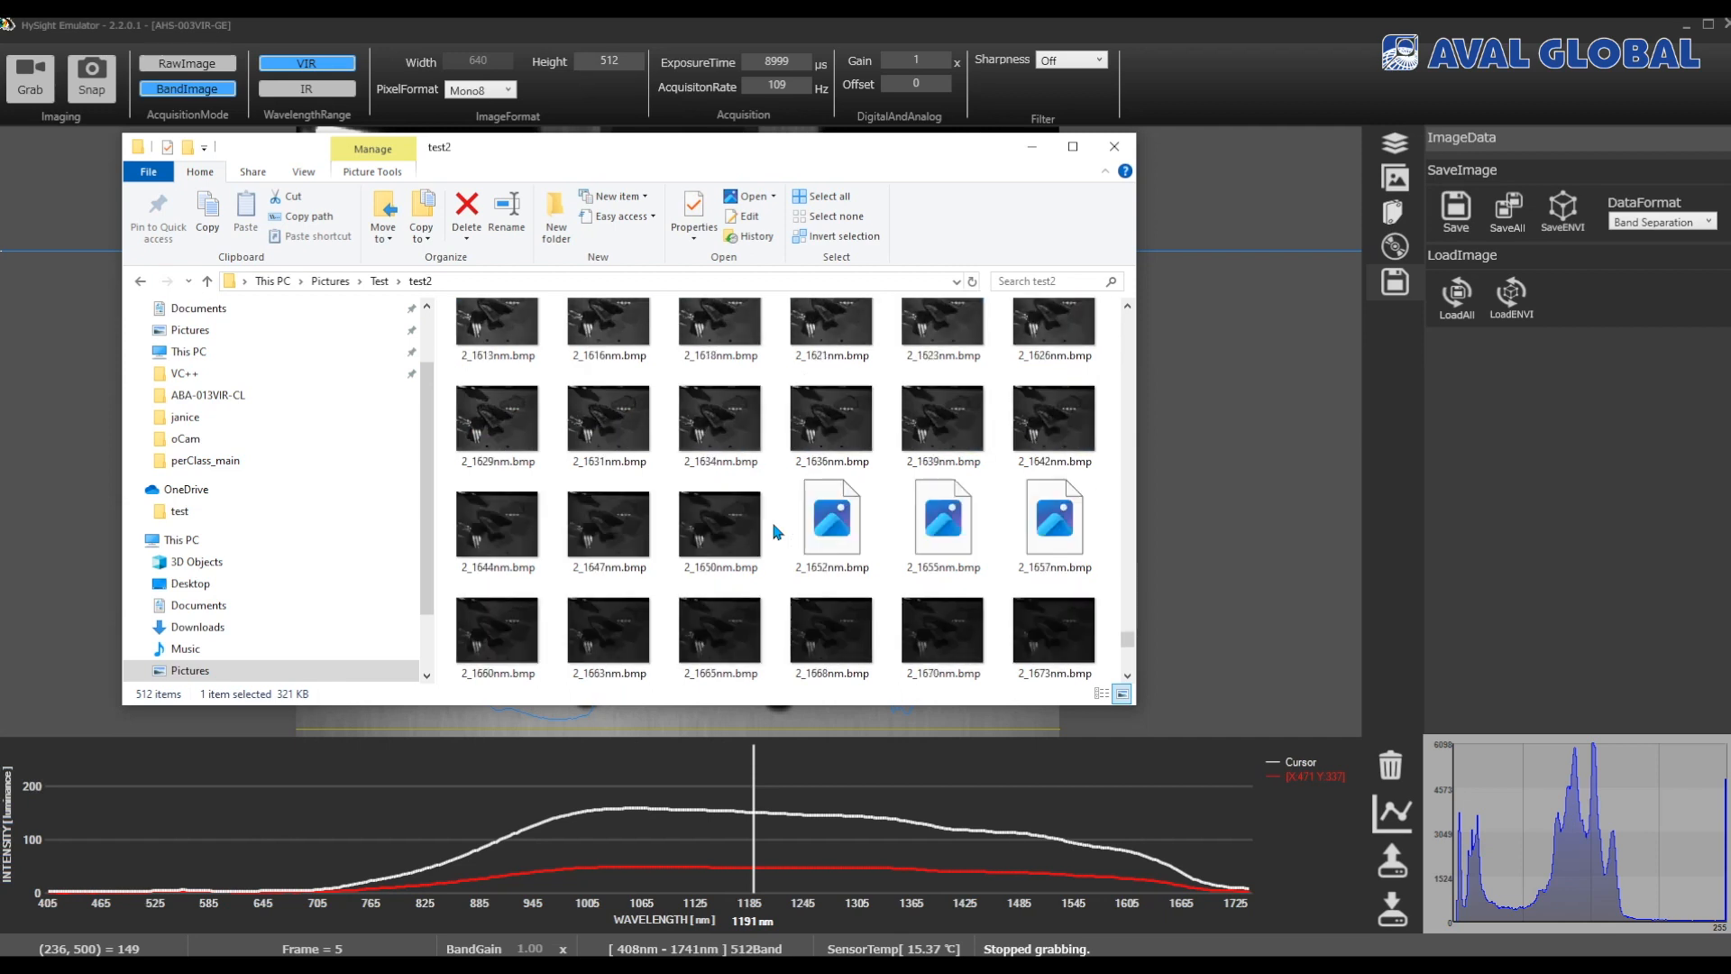
pyautogui.scroll(-2, 776, 532)
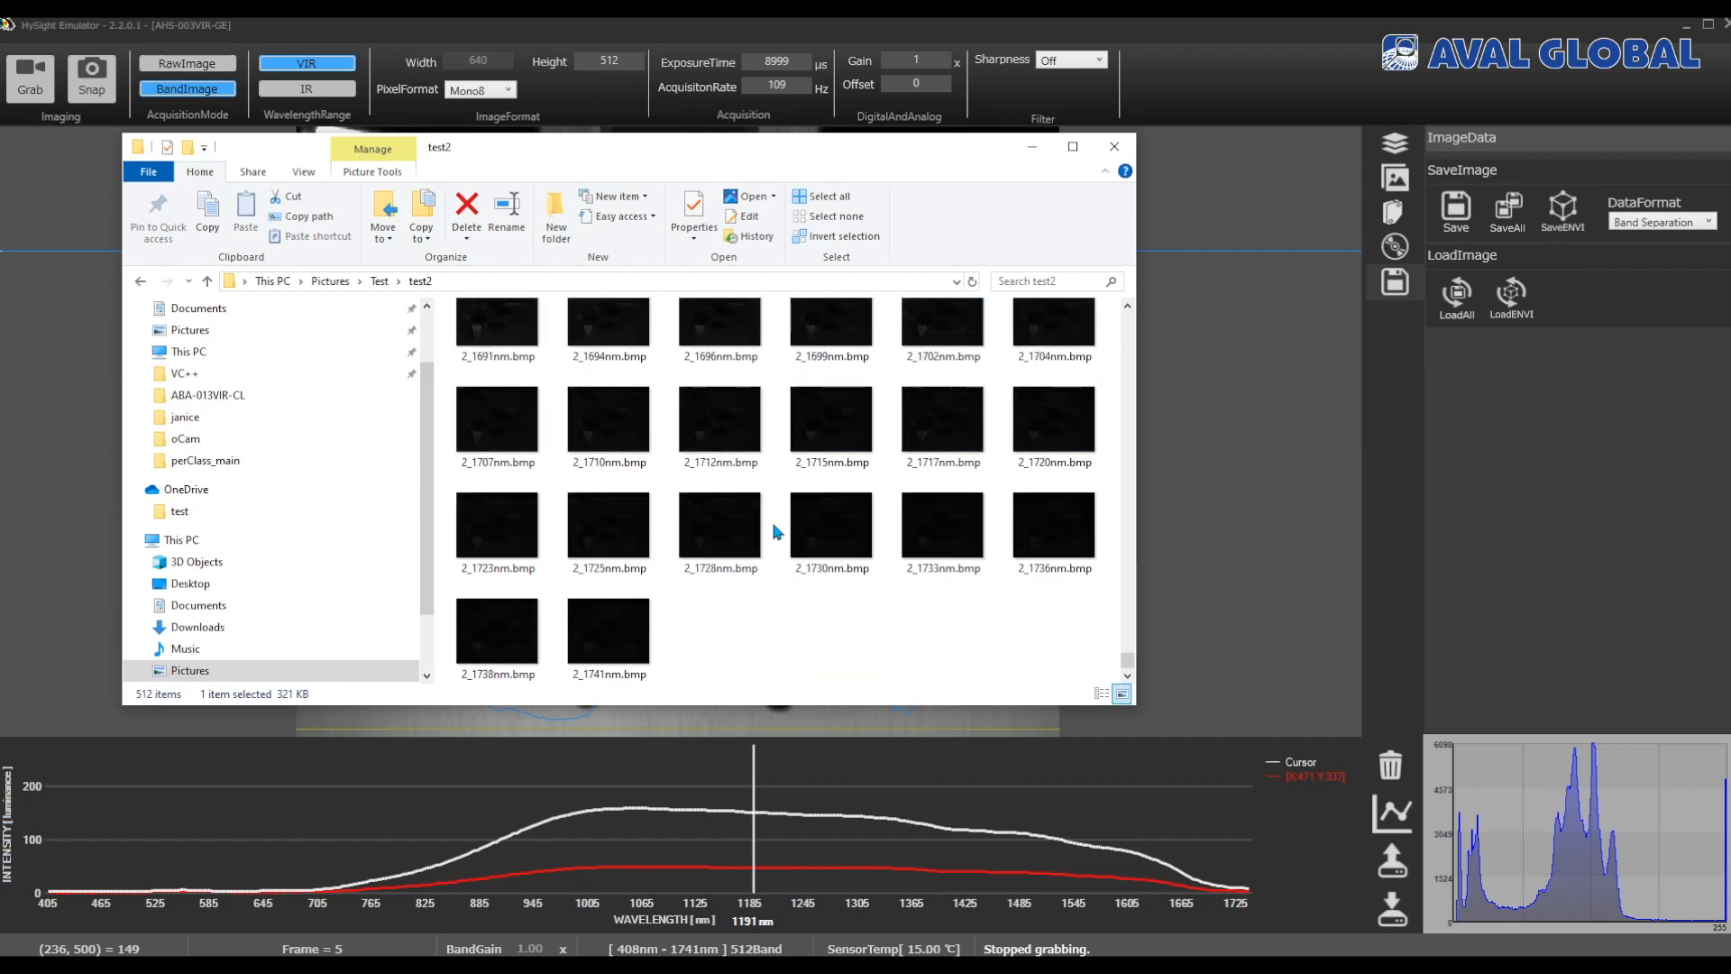
pyautogui.click(1567, 413)
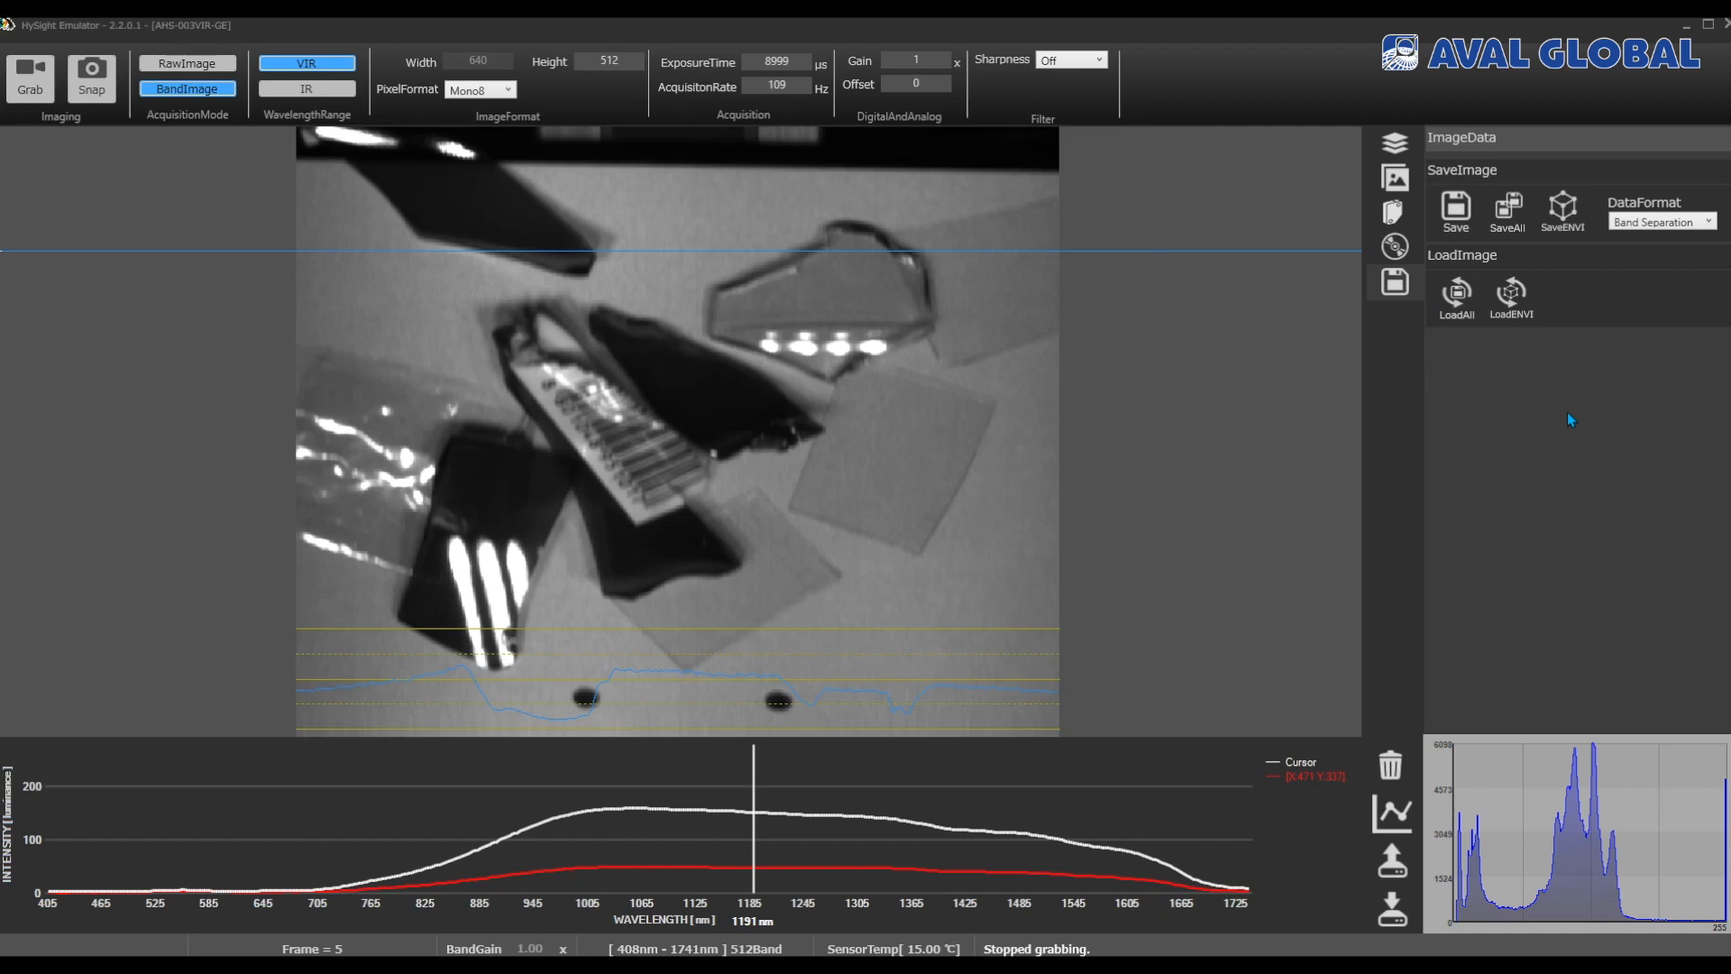
# Step: Start saving the data in ENVI format, creating and opening a folder named ENVI inside Test as the location
pyautogui.click(1570, 230)
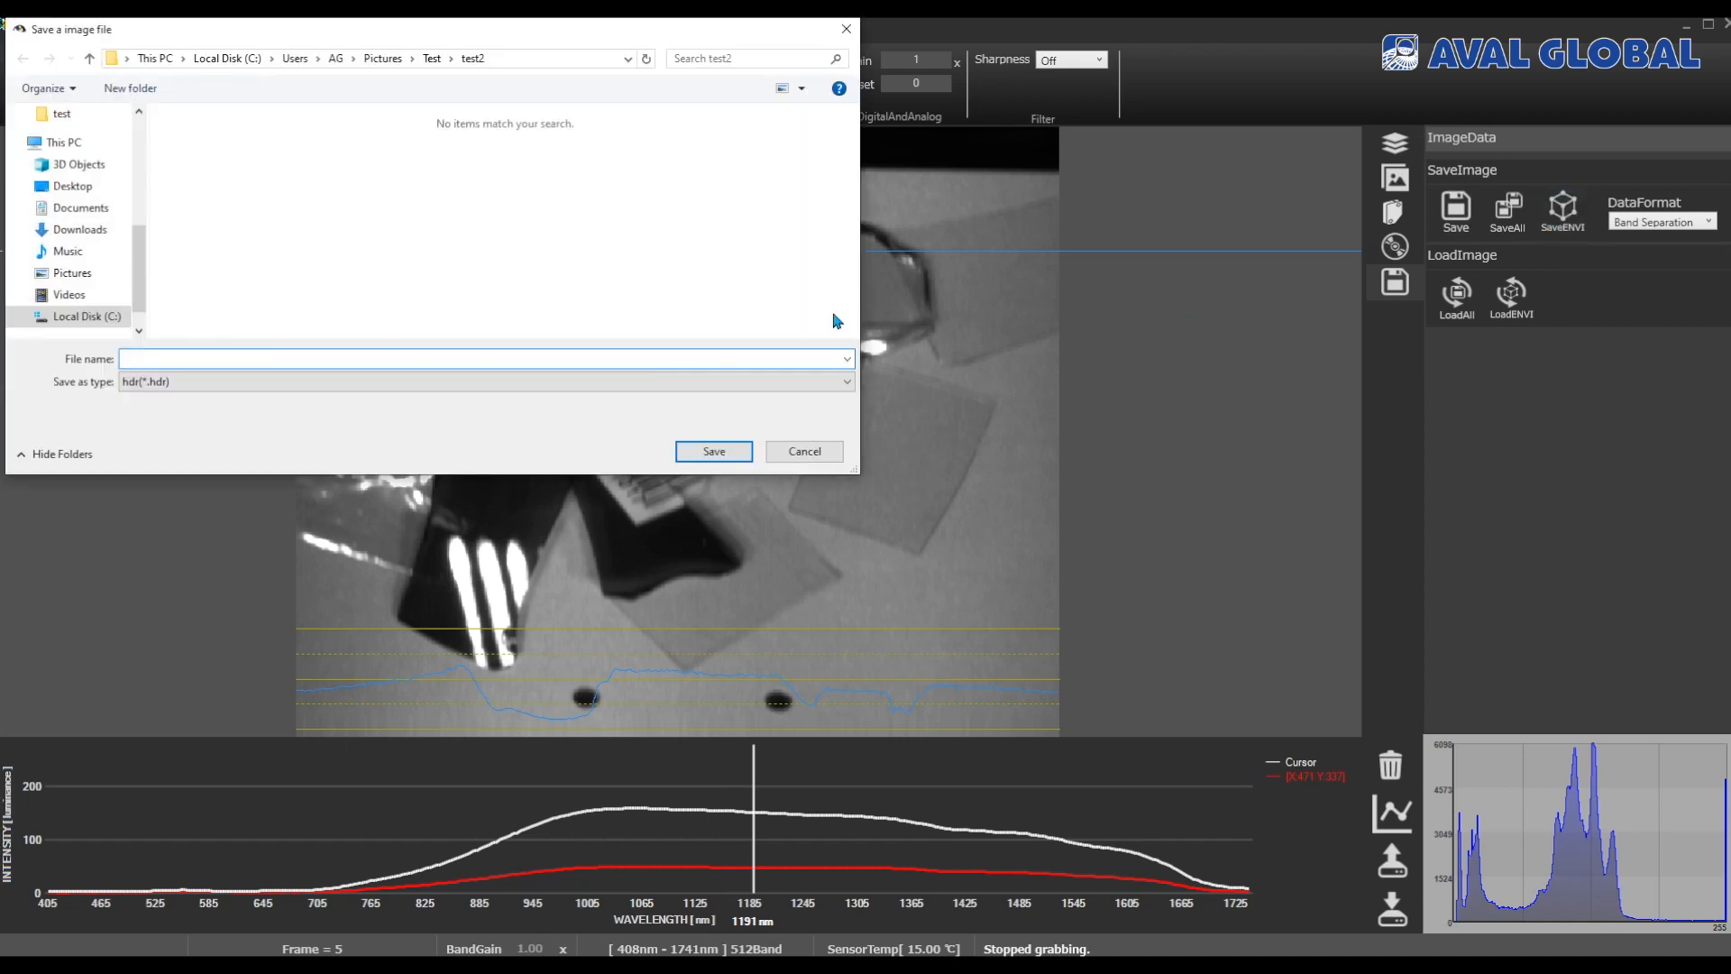
pyautogui.moveTo(407, 29); pyautogui.dragTo(756, 151)
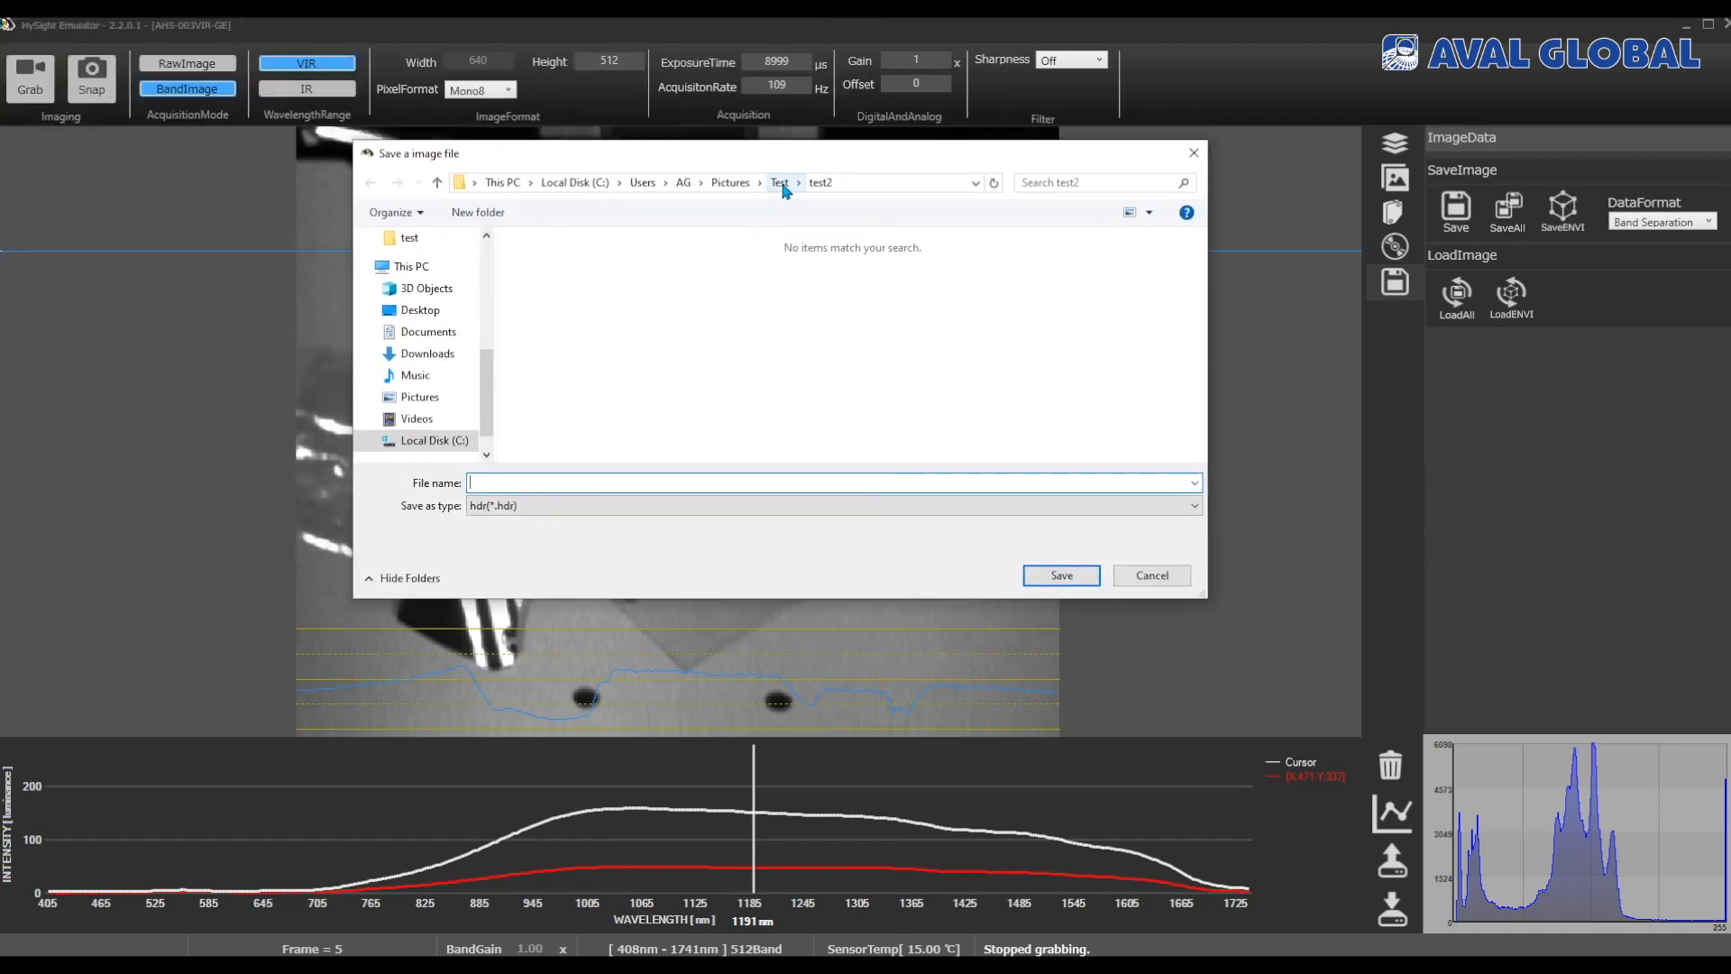
pyautogui.click(779, 183)
pyautogui.rightClick(649, 348)
pyautogui.click(667, 361)
pyautogui.write('ENVI')
pyautogui.press('Return')
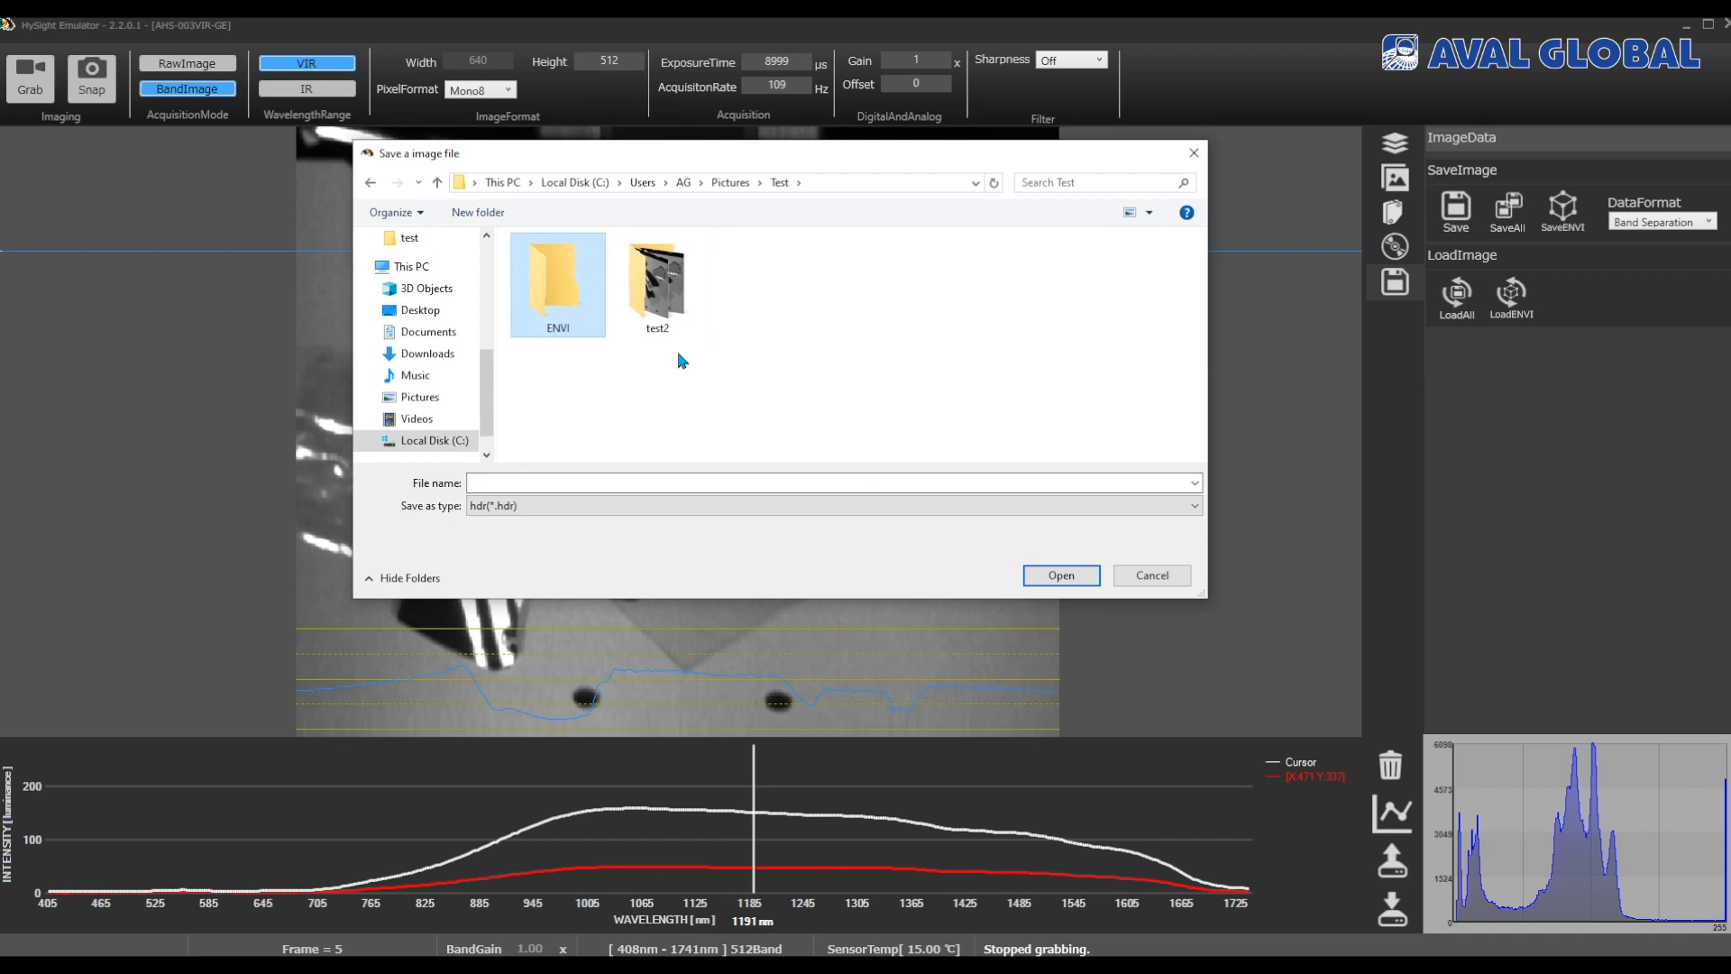
pyautogui.press('Return')
# Step: Save the hyperspectral data in the ENVI folder as an hdr file named envi_t
pyautogui.click(680, 483)
pyautogui.write('ec')
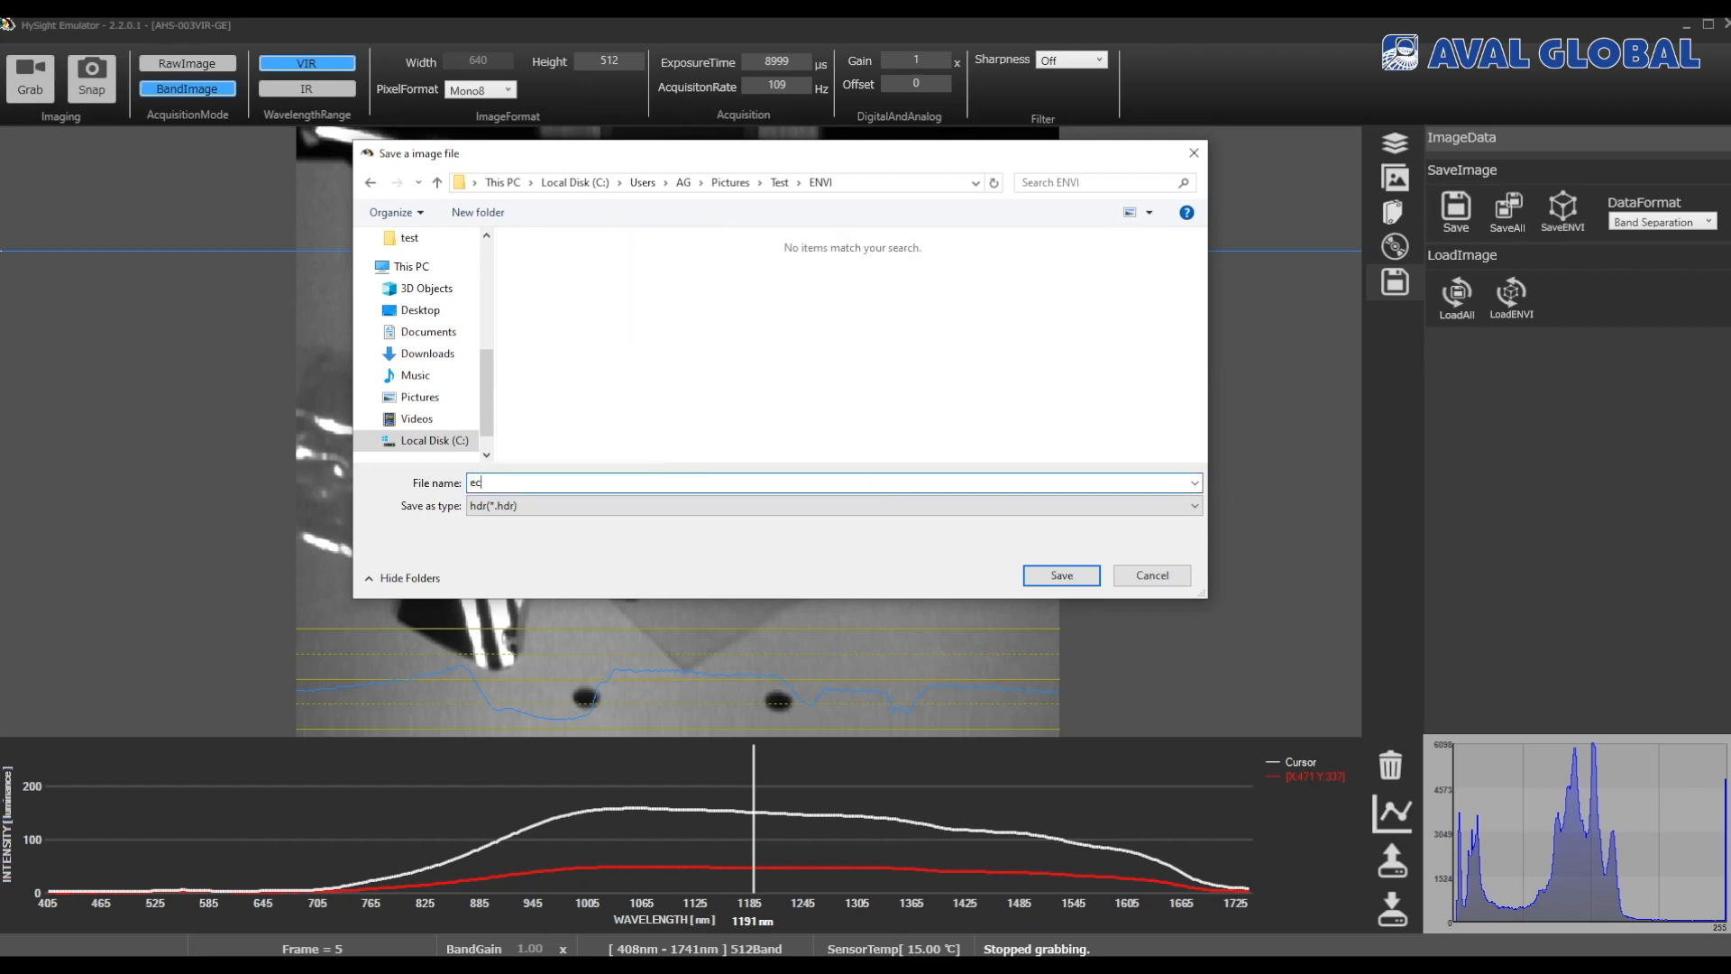
pyautogui.write('nvi_1')
pyautogui.press('Return')
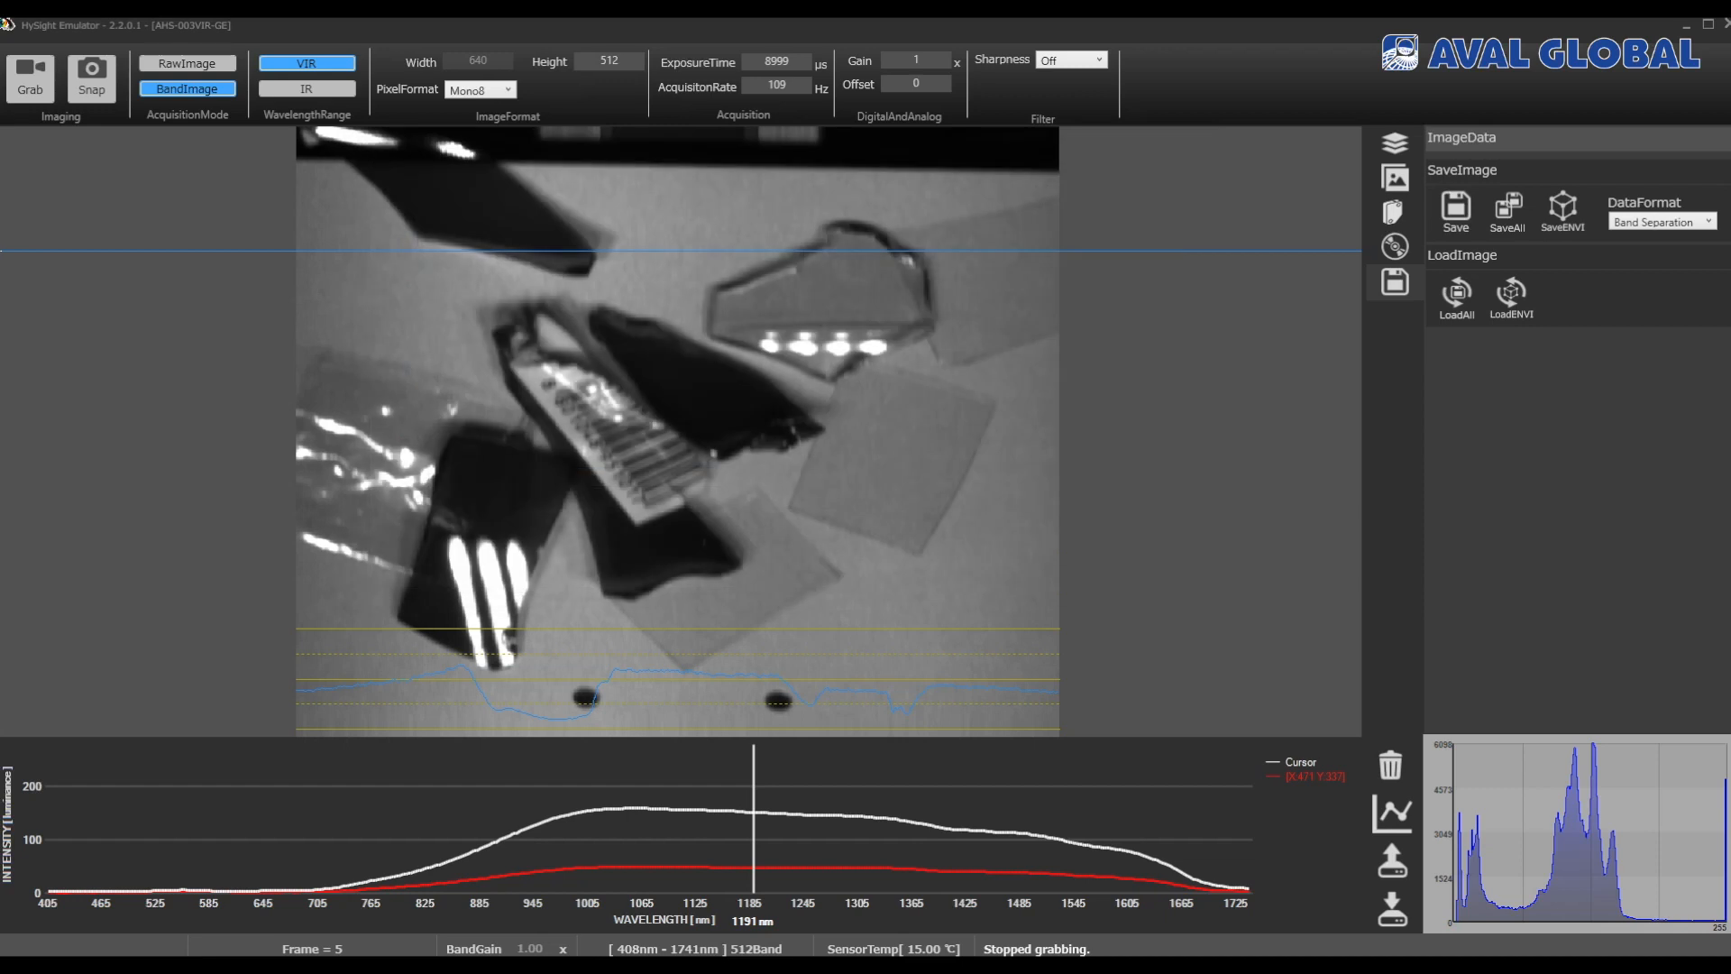
# Step: Inspect the saved bin and hdr files in the ENVI folder in File Explorer, and return to HySight
pyautogui.moveTo(460, 966)
pyautogui.click(631, 888)
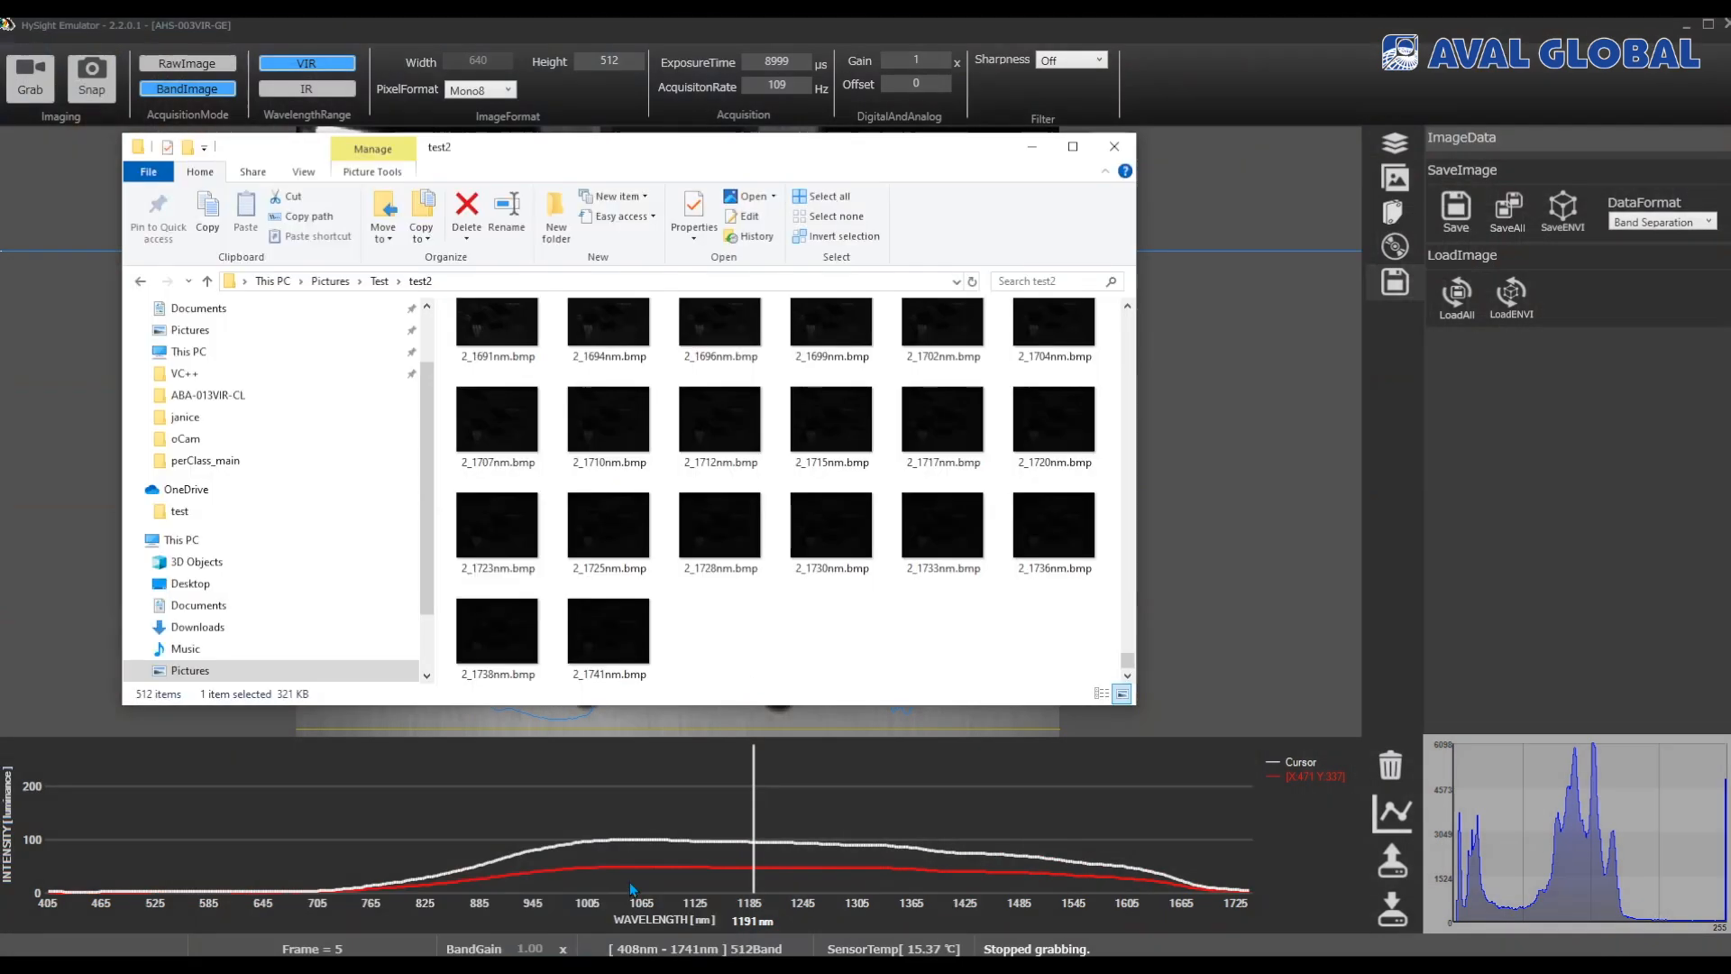
pyautogui.press('BackSpace')
pyautogui.doubleClick(526, 364)
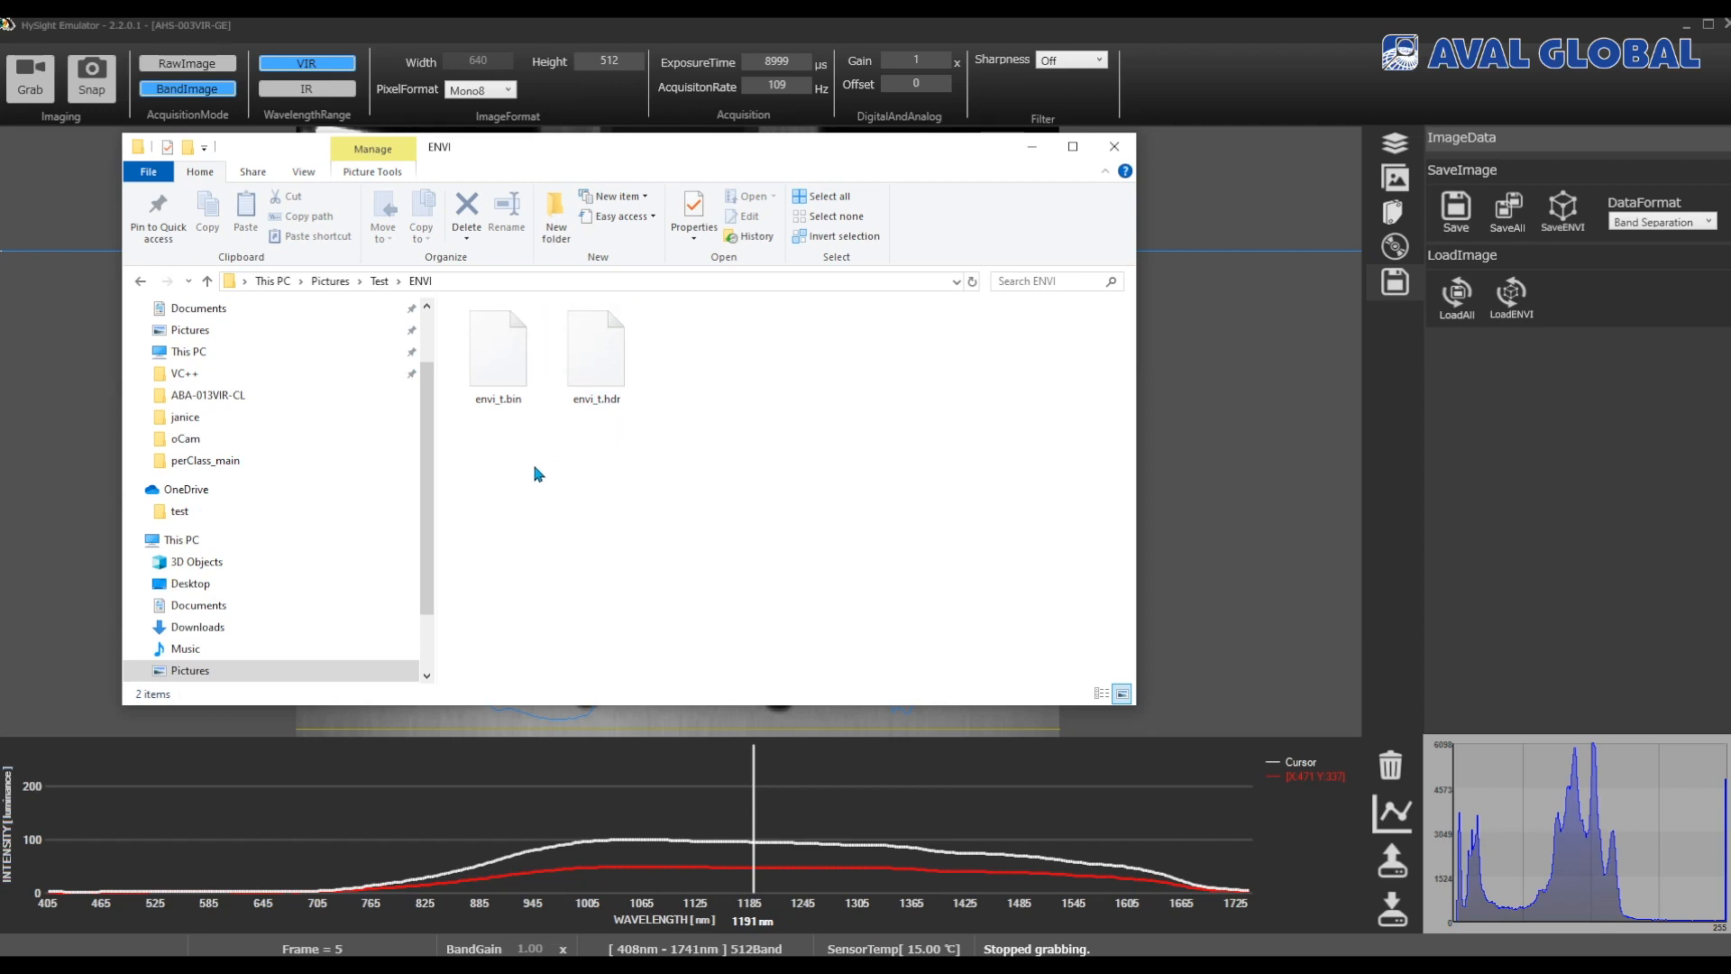
pyautogui.click(513, 362)
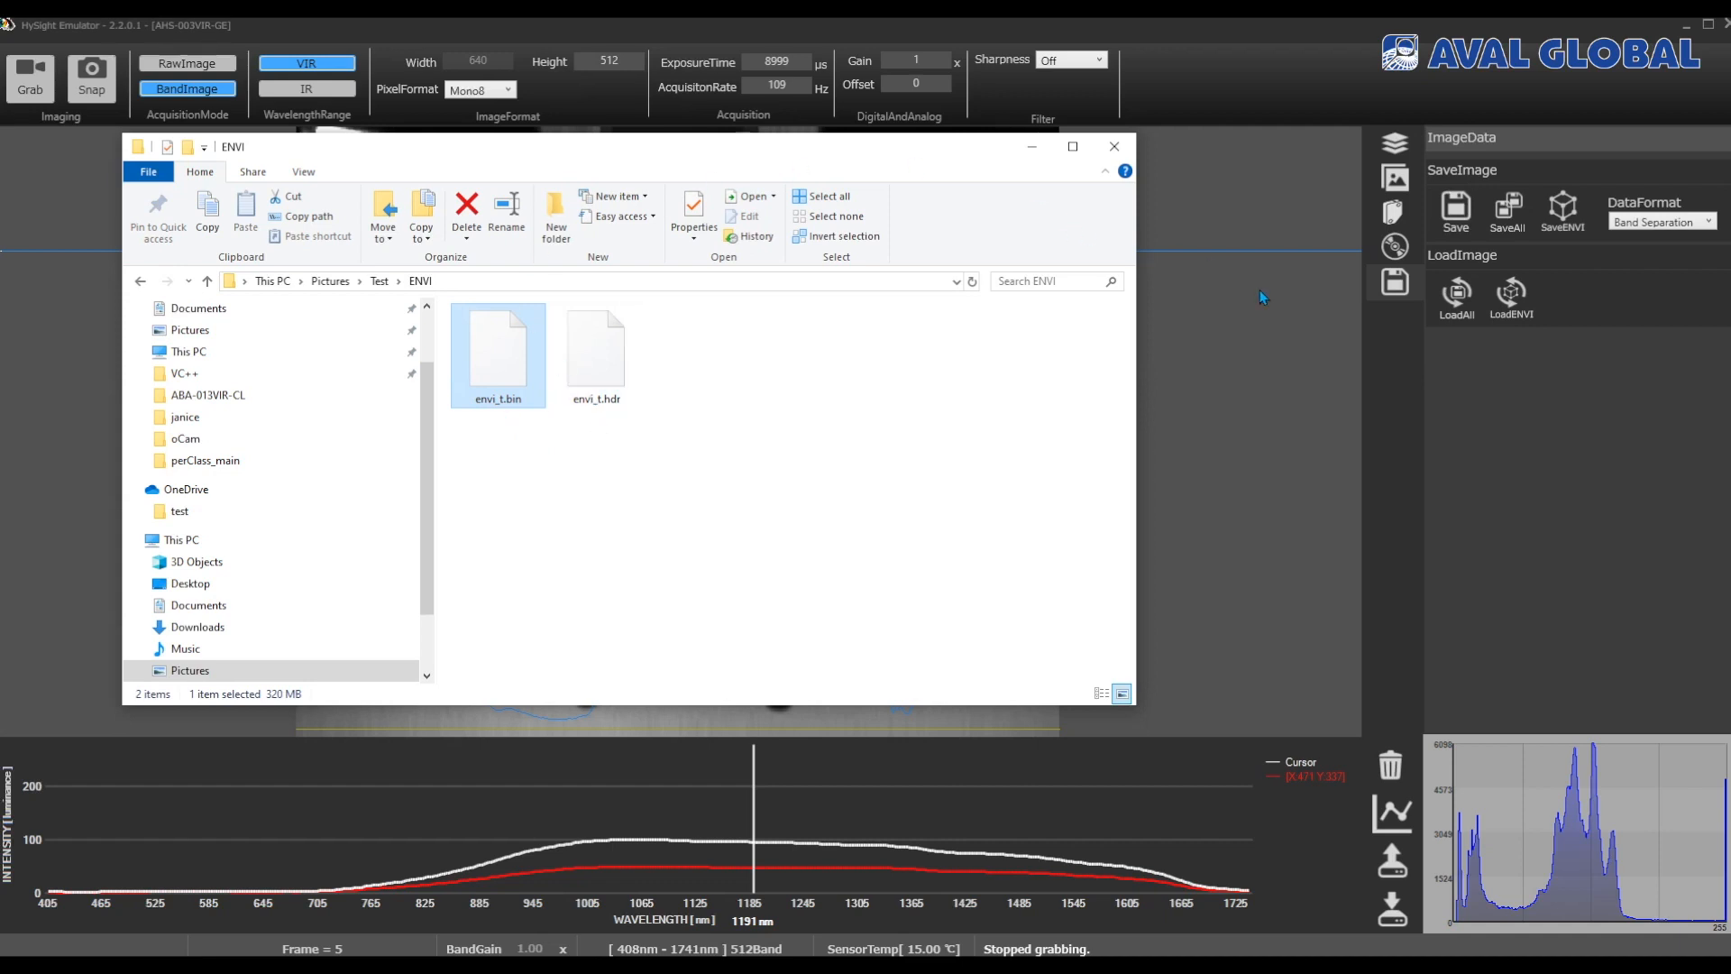
pyautogui.click(1290, 343)
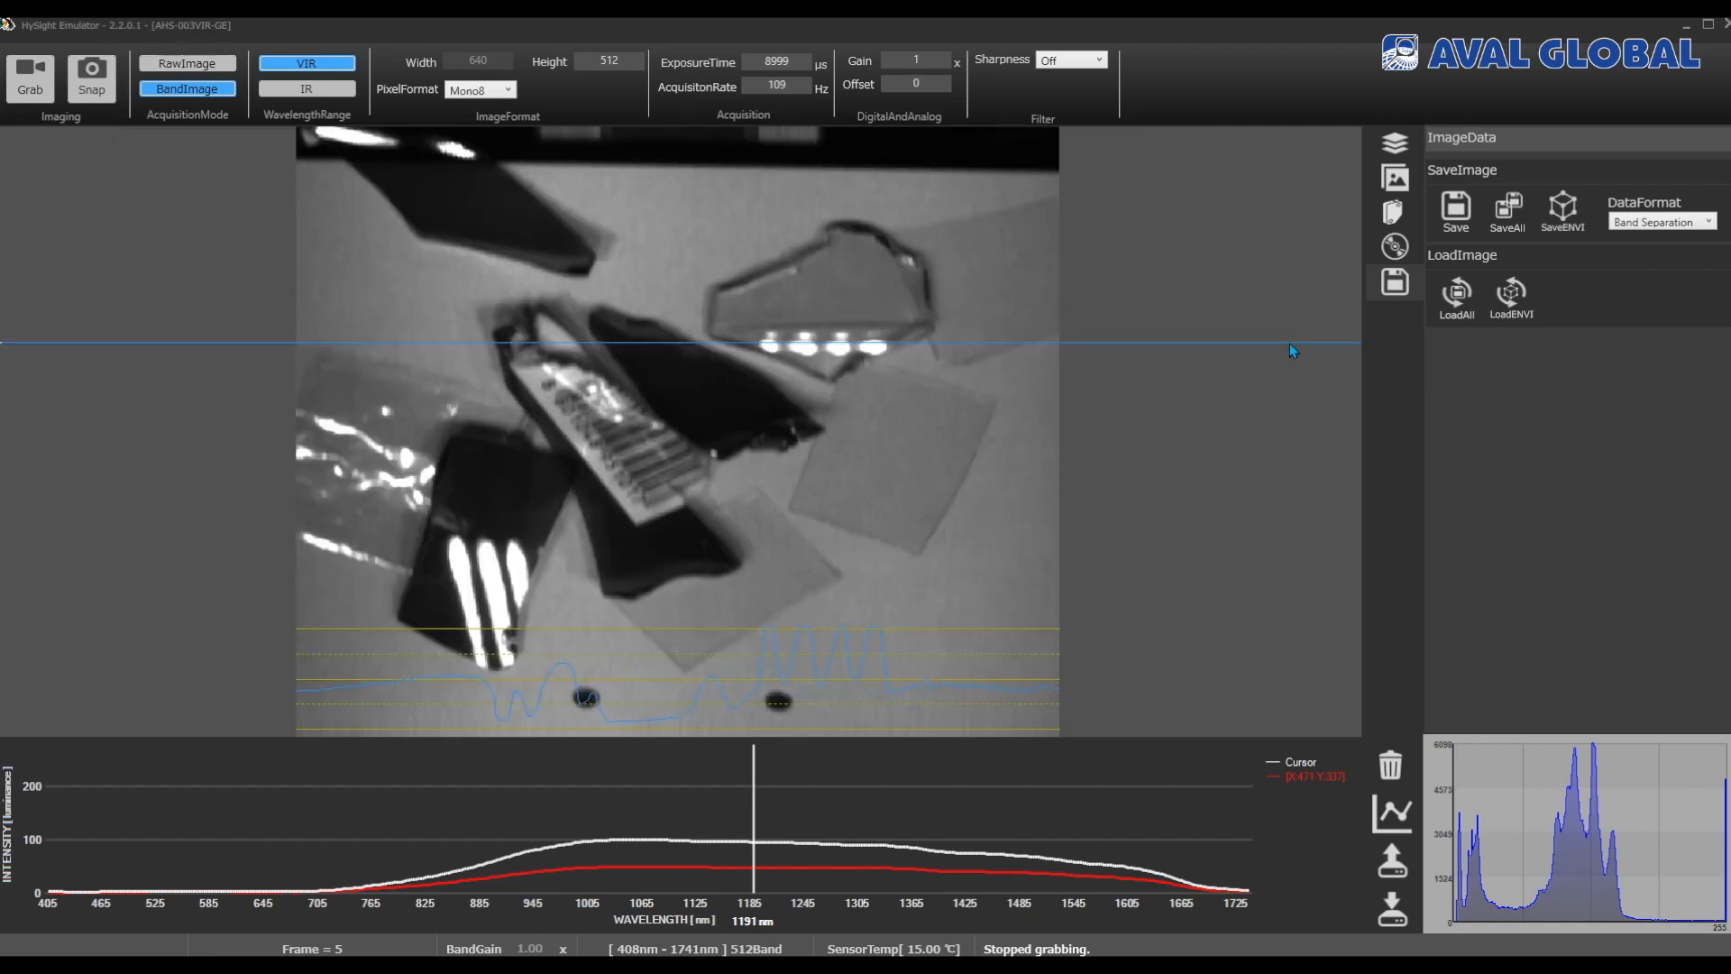
# Step: View the available DataFormat options and browse the separately saved band bitmaps in the test2 folder again
pyautogui.click(1710, 225)
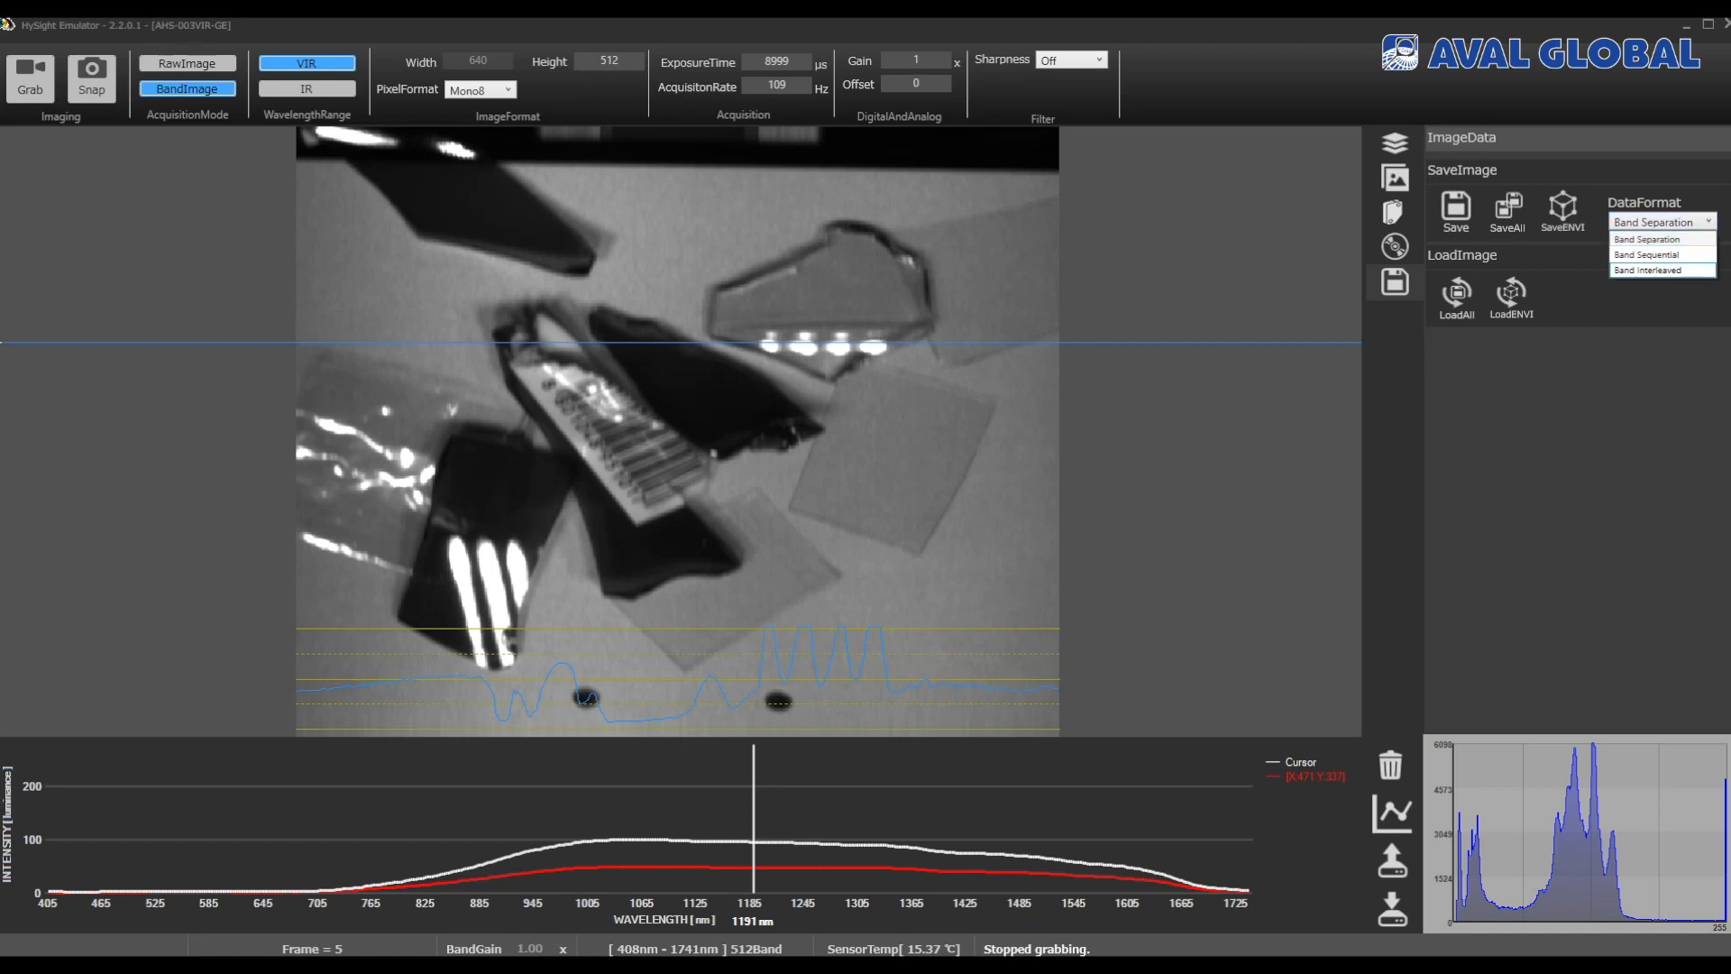
pyautogui.click(580, 874)
pyautogui.click(692, 544)
pyautogui.hotkey('alt', 'Left')
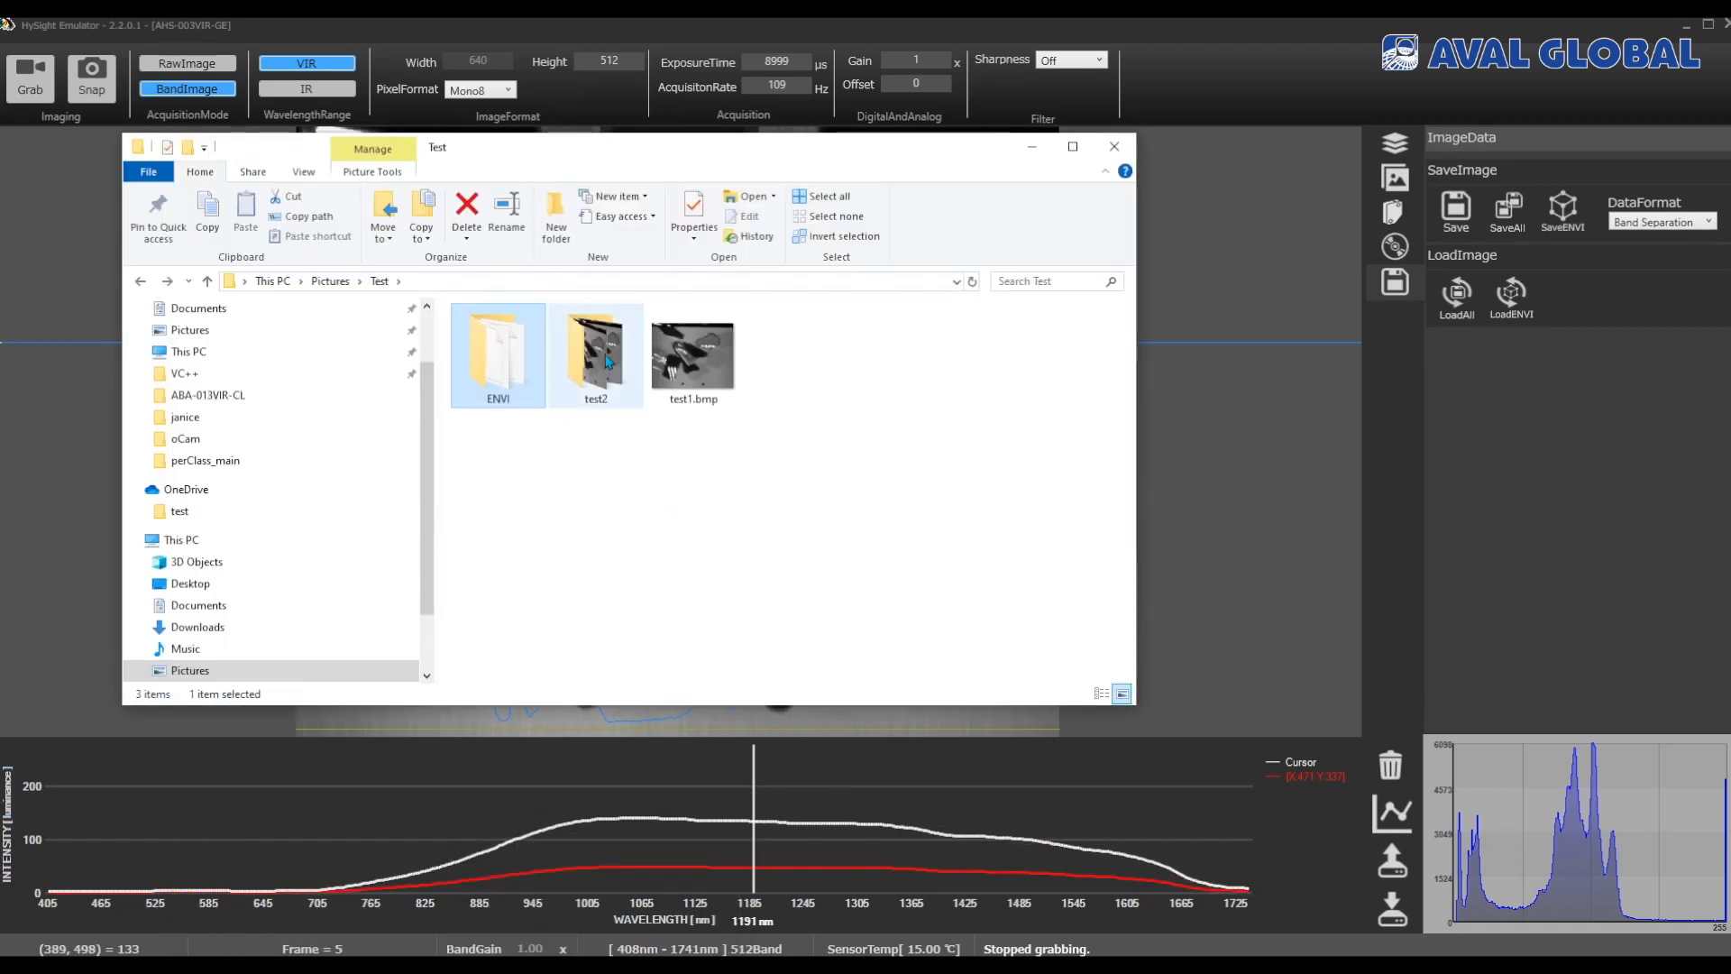
pyautogui.doubleClick(607, 361)
pyautogui.scroll(-1, 897, 556)
pyautogui.scroll(-10, 897, 556)
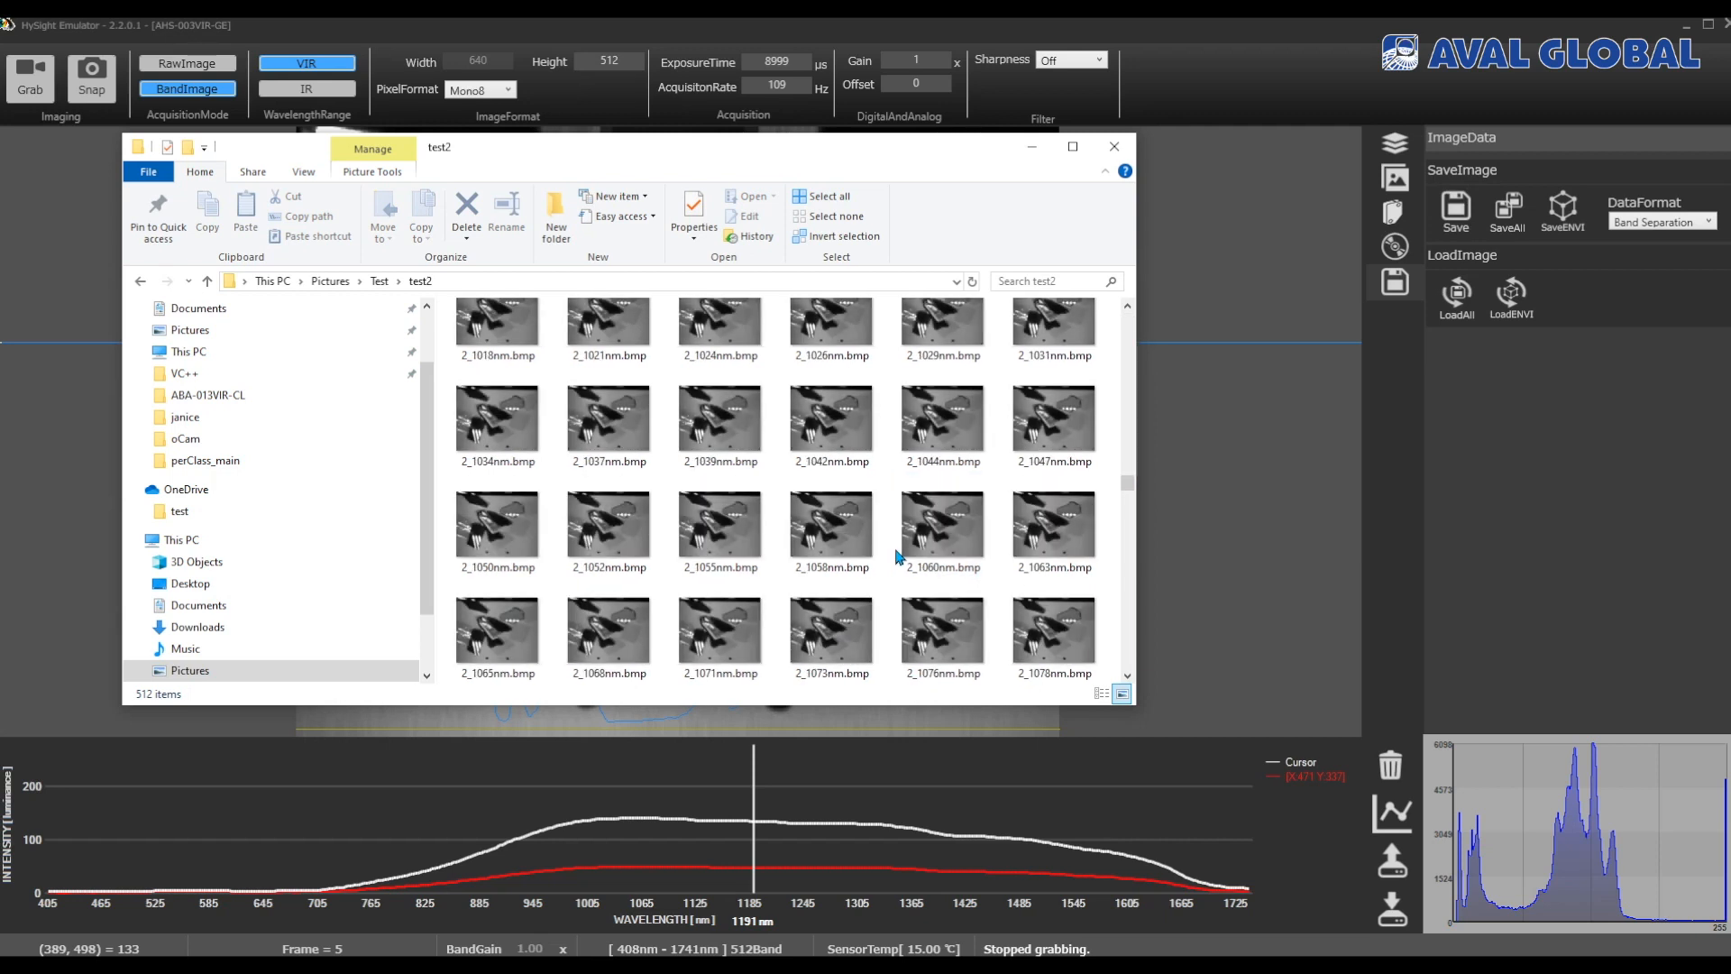
pyautogui.hotkey('alt', 'Left')
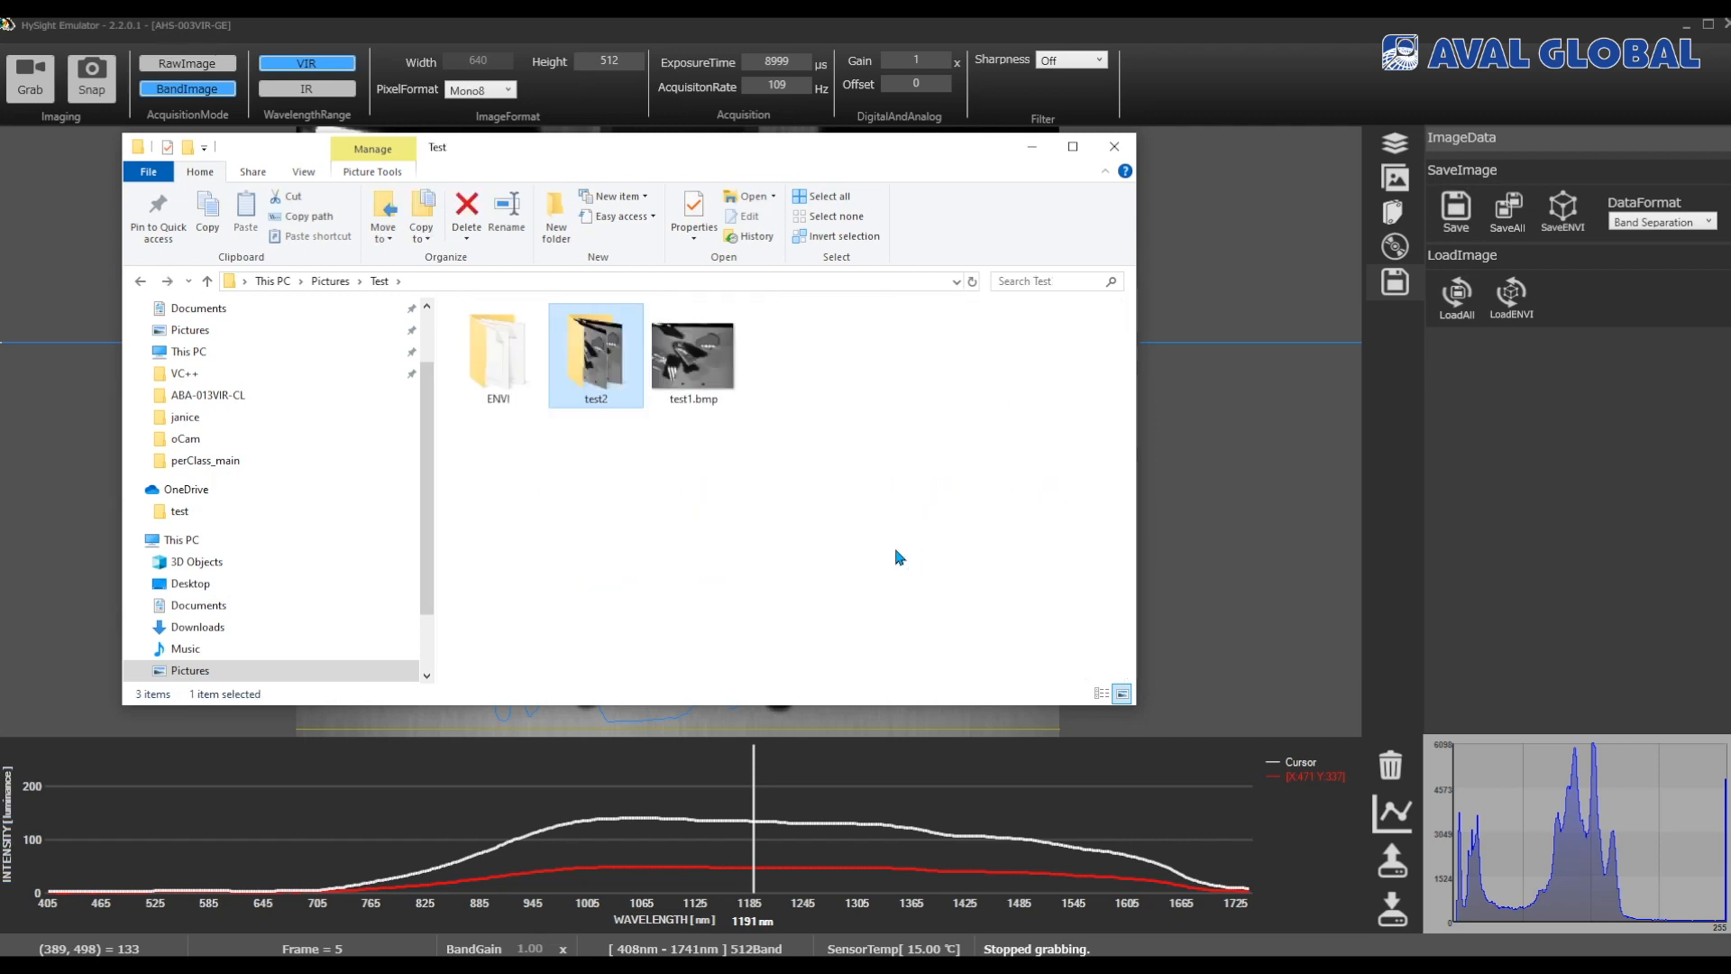
pyautogui.doubleClick(602, 364)
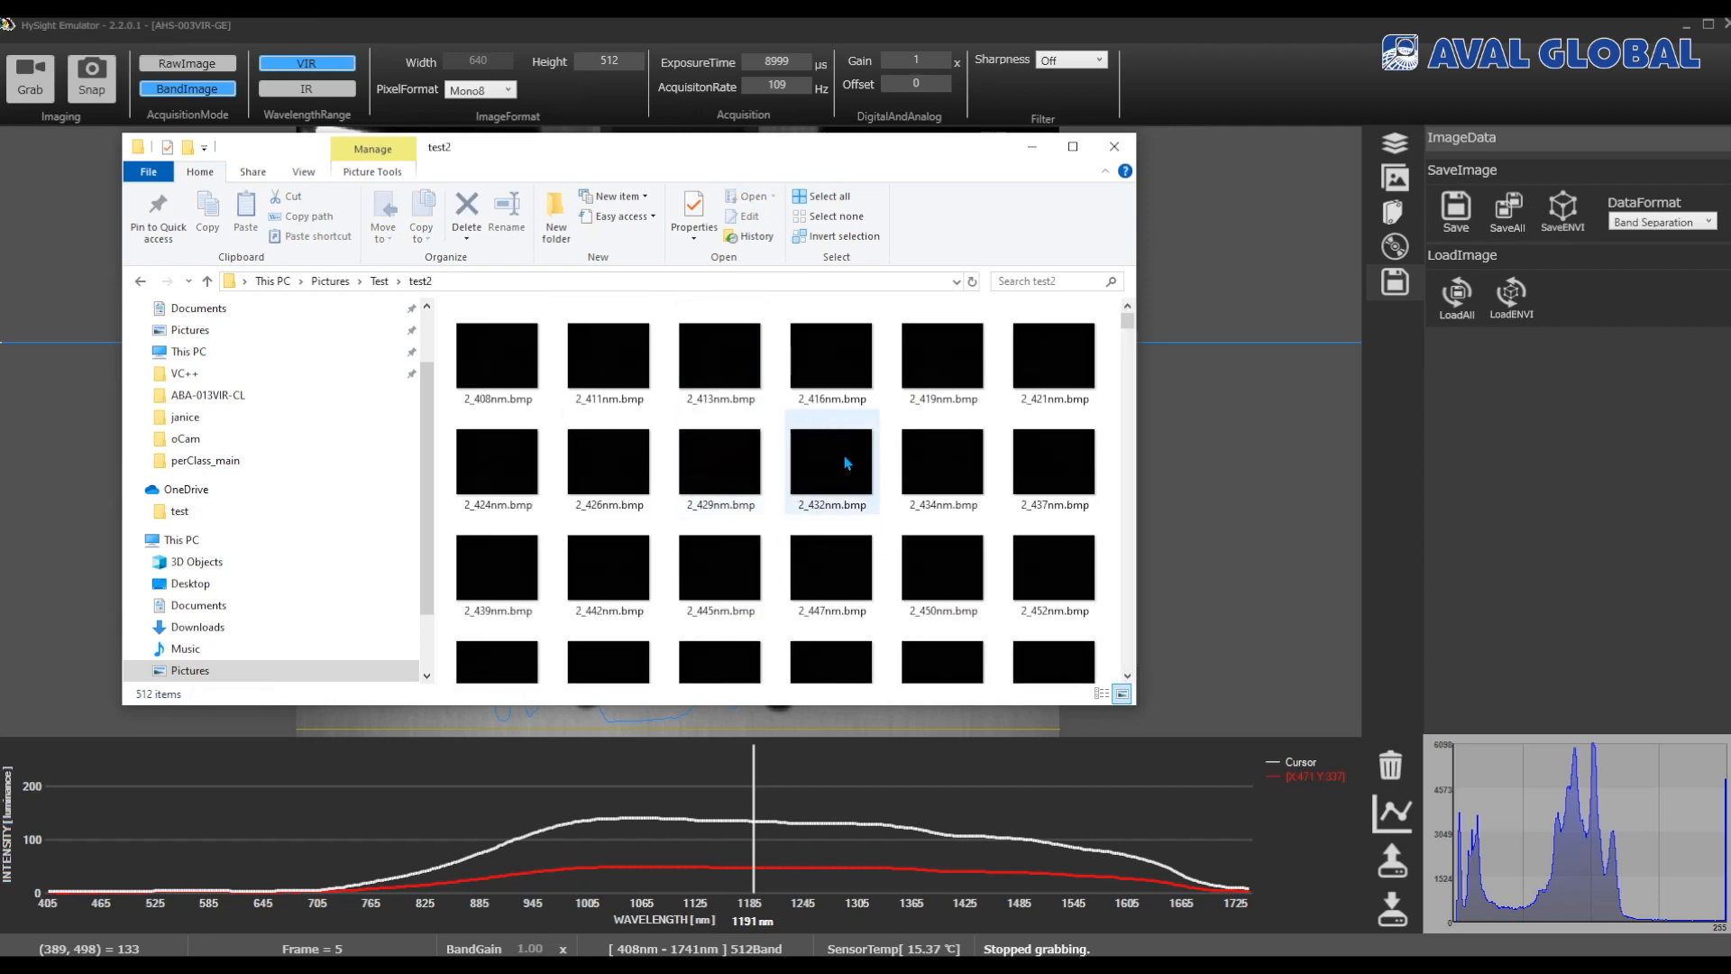
pyautogui.scroll(-15, 876, 470)
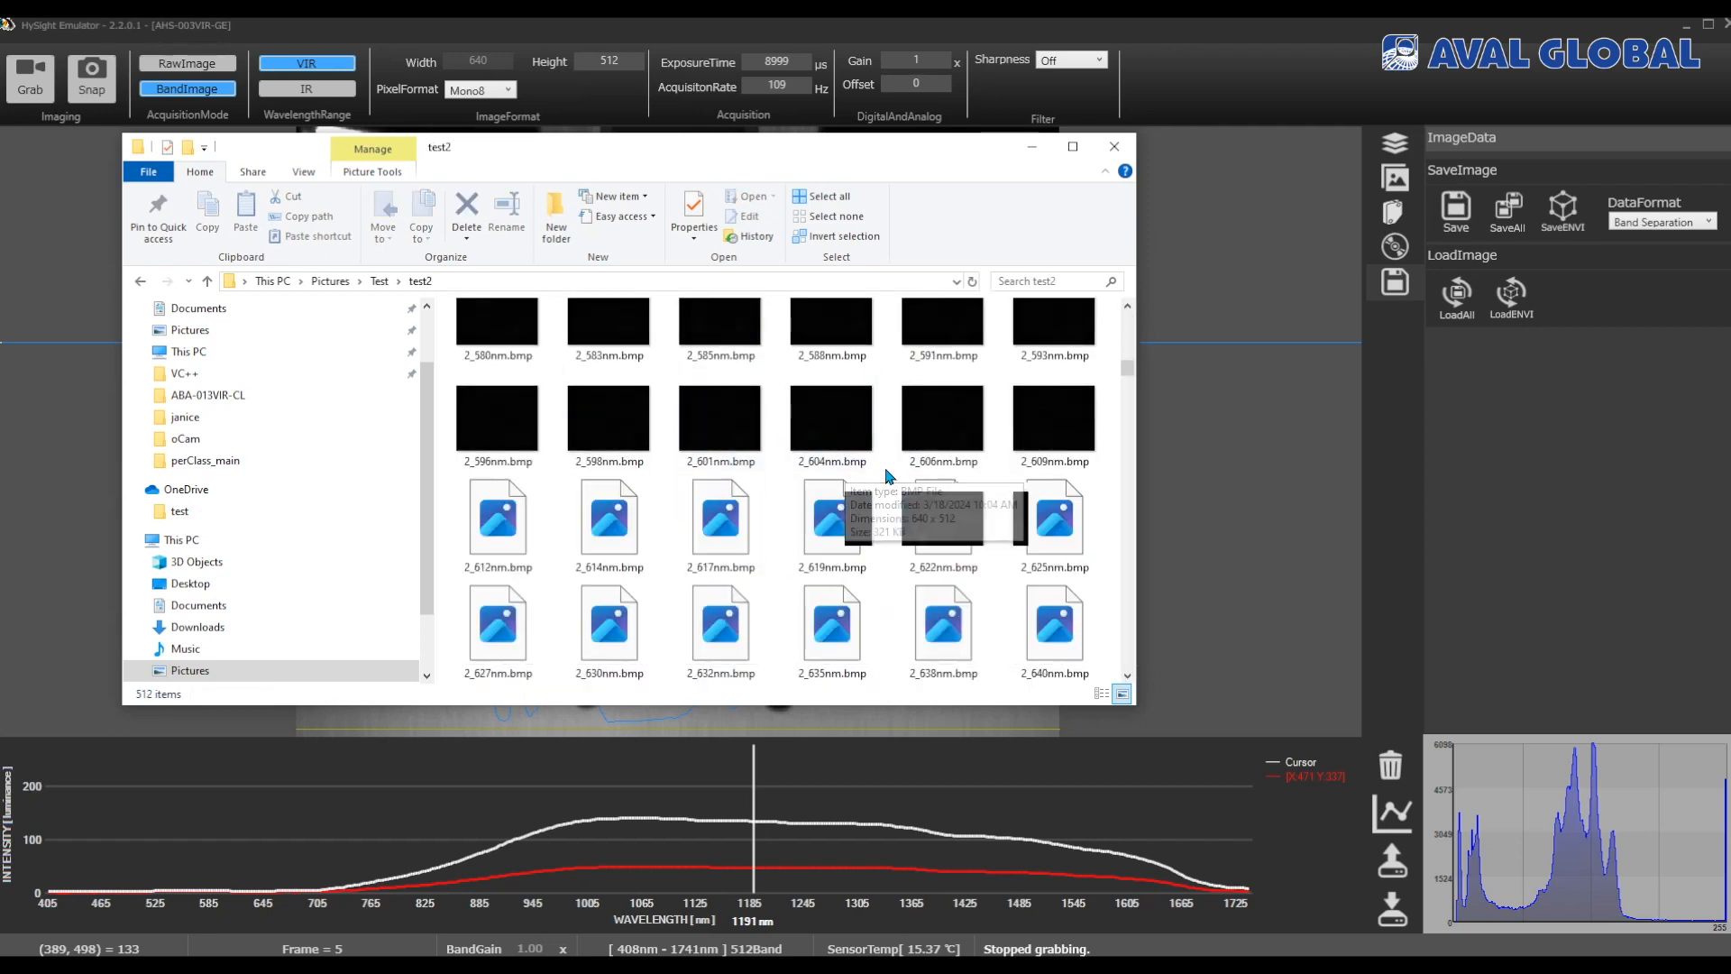
pyautogui.scroll(-15, 904, 480)
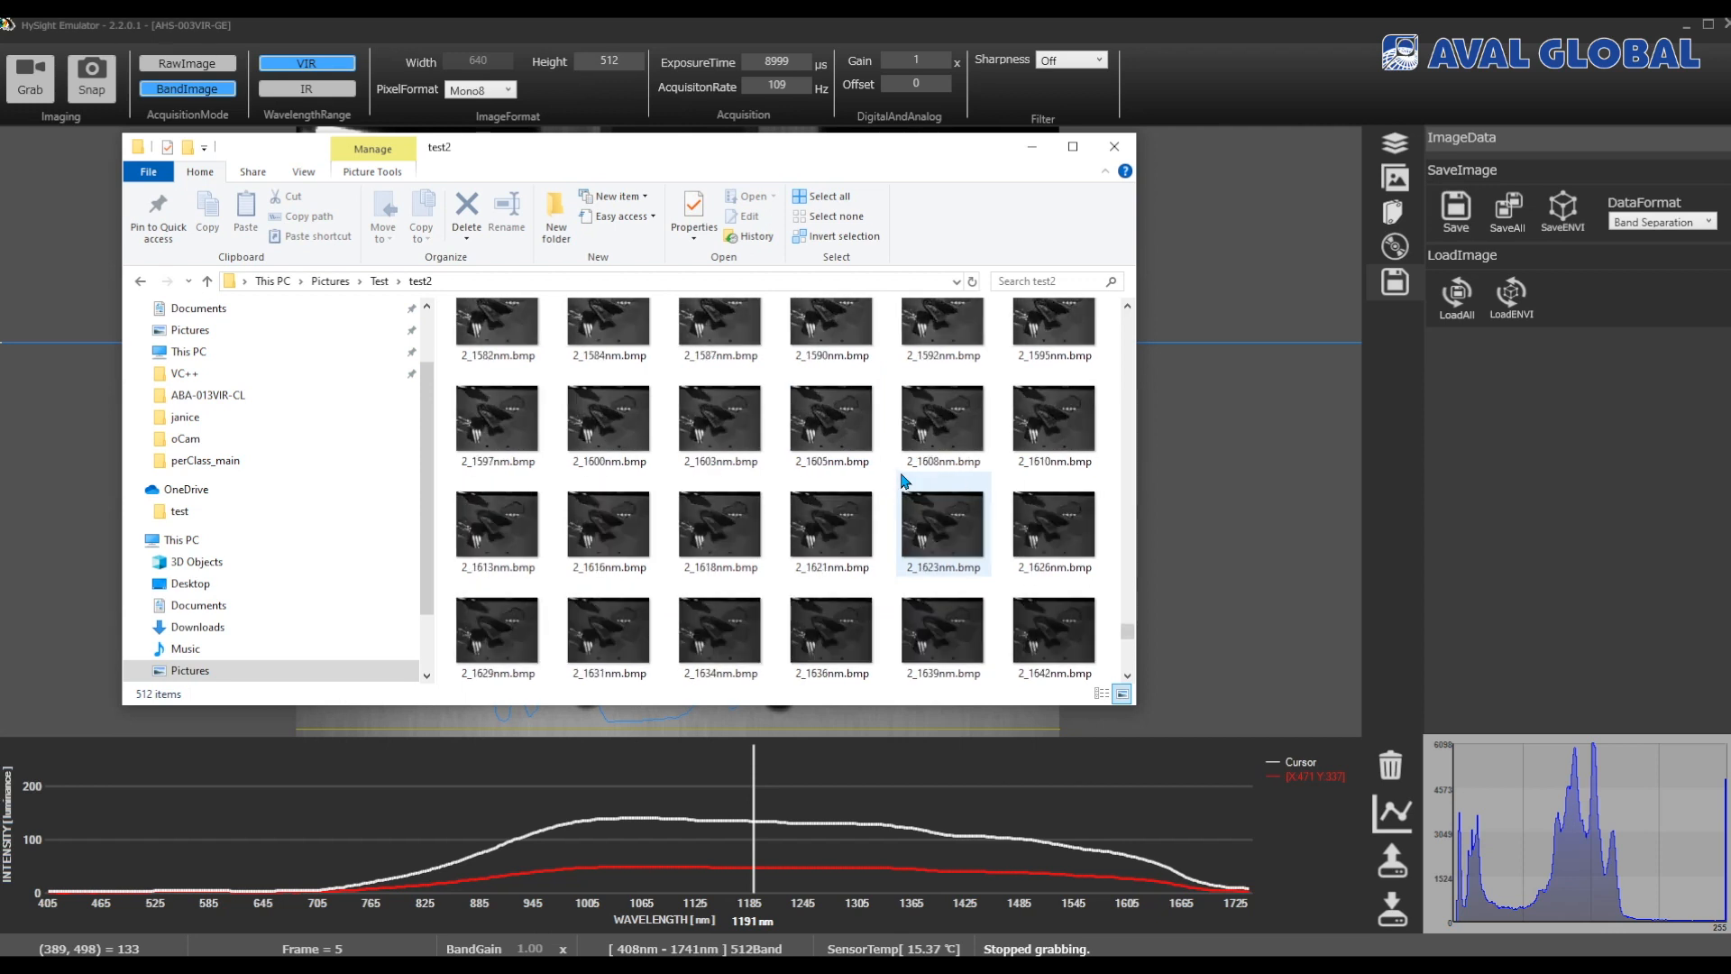
# Step: Set the DataFormat to Band Sequential and save all bands as a bitmap named BS in the Test folder
pyautogui.press('BackSpace')
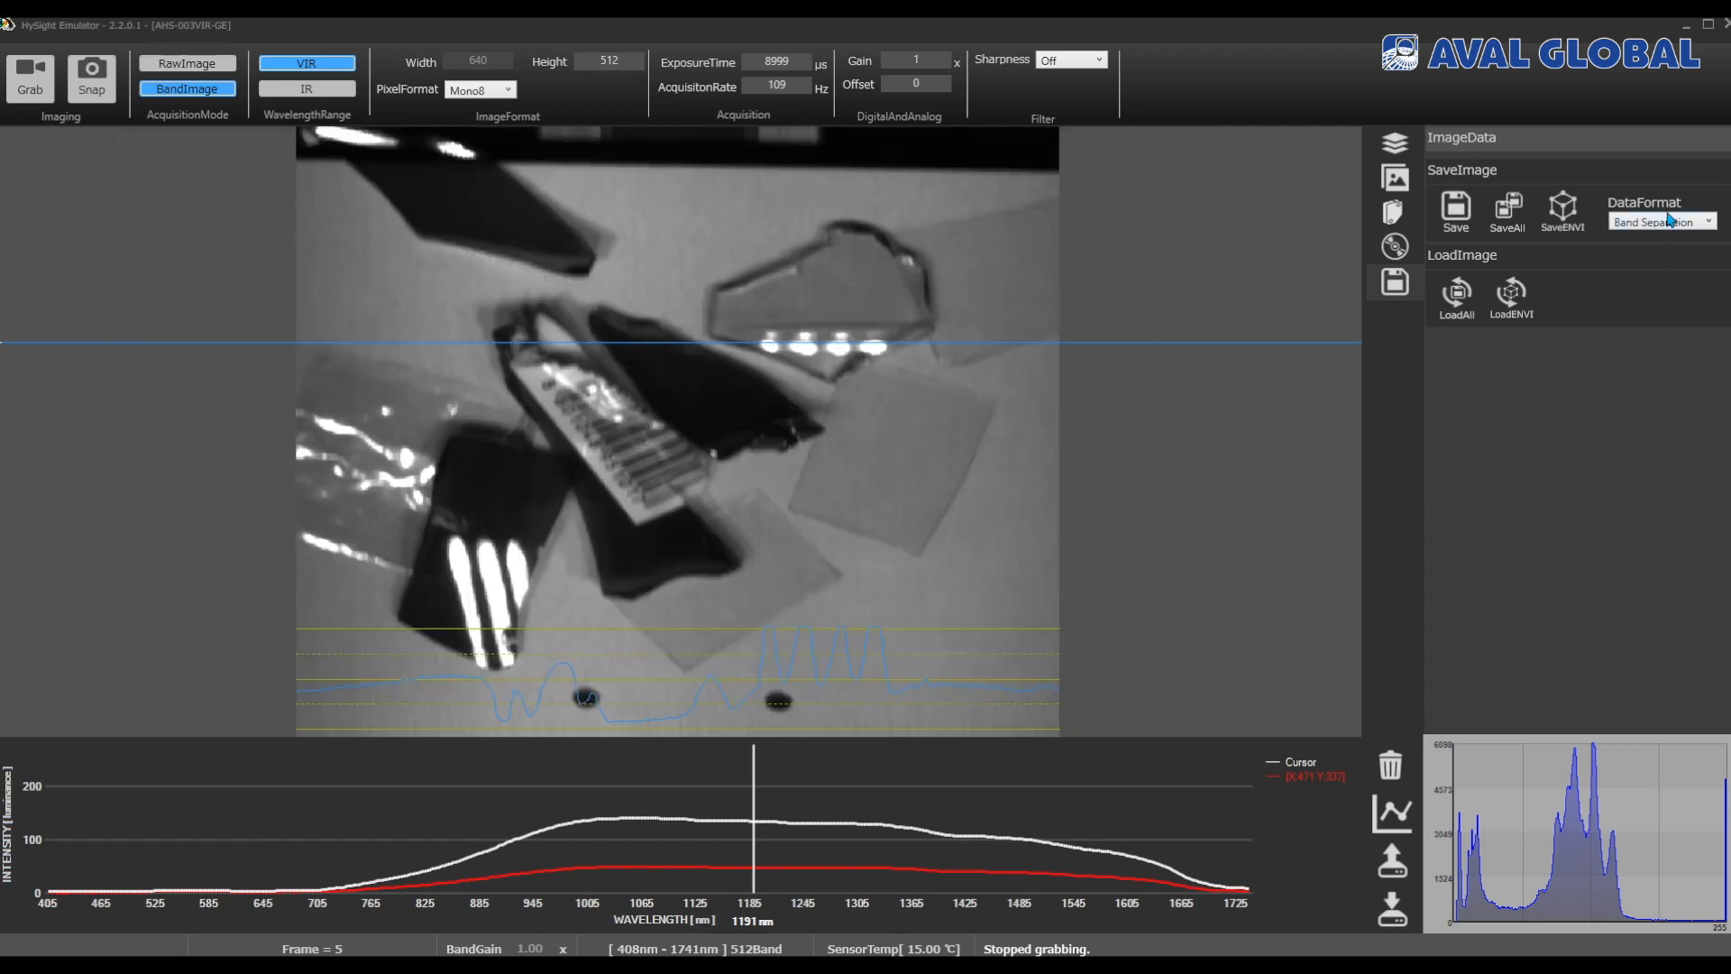
pyautogui.click(1670, 220)
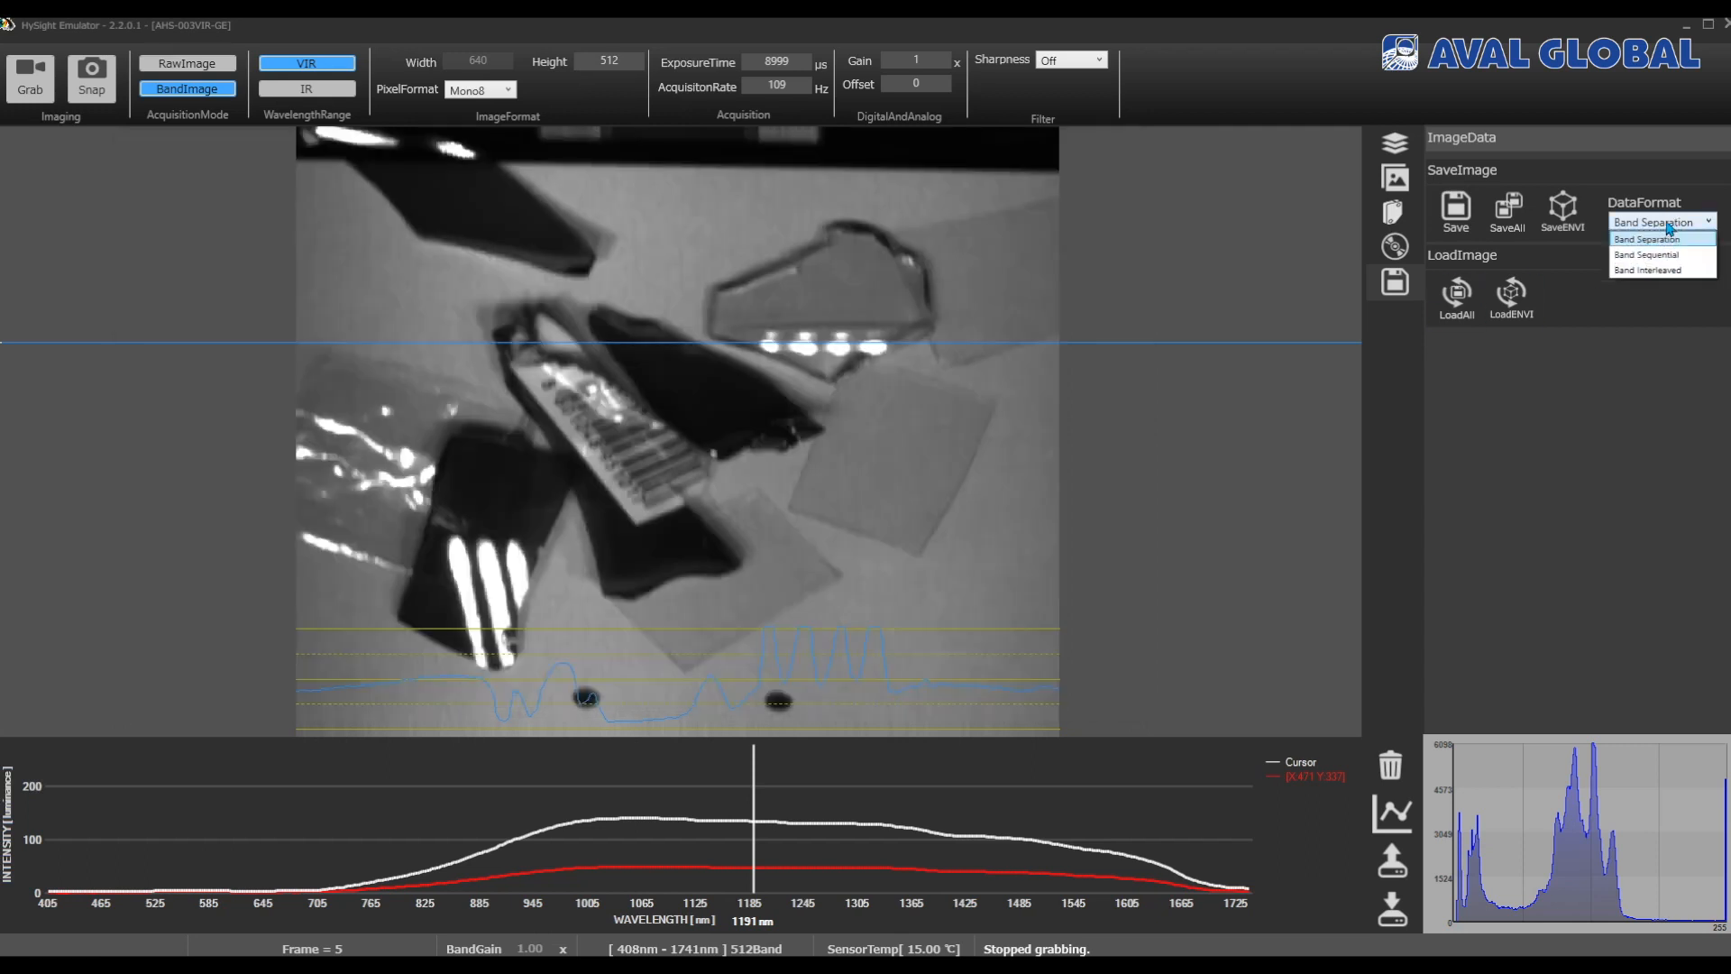
pyautogui.click(1701, 255)
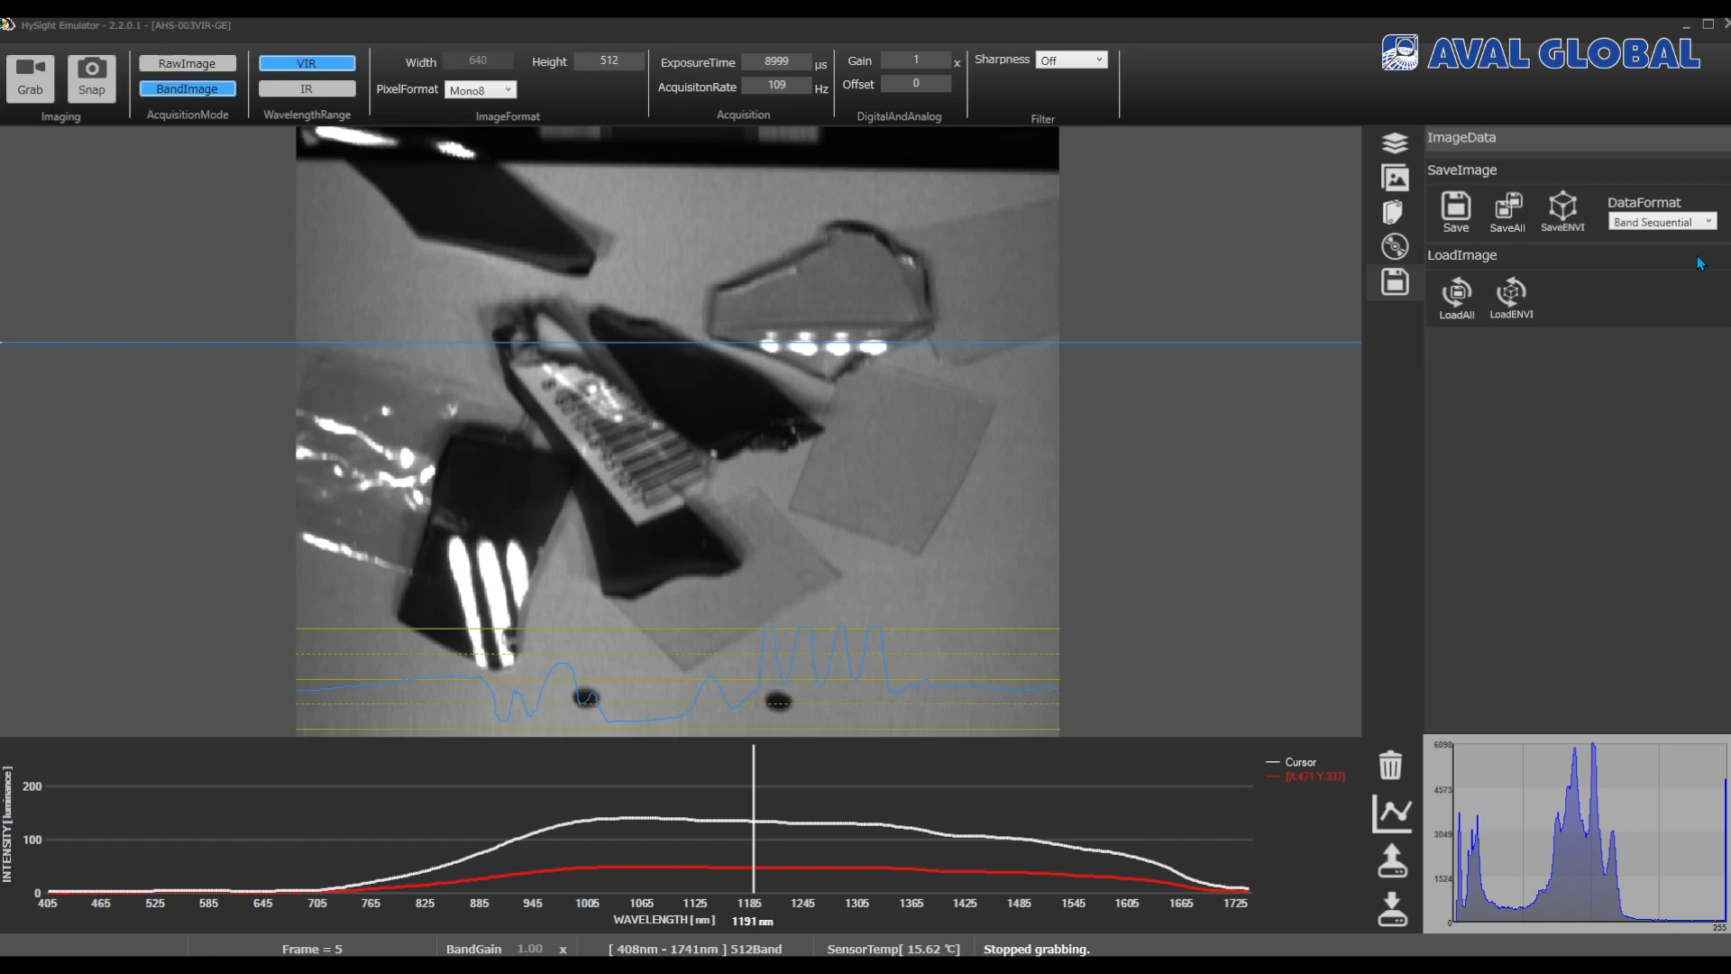
pyautogui.click(1507, 216)
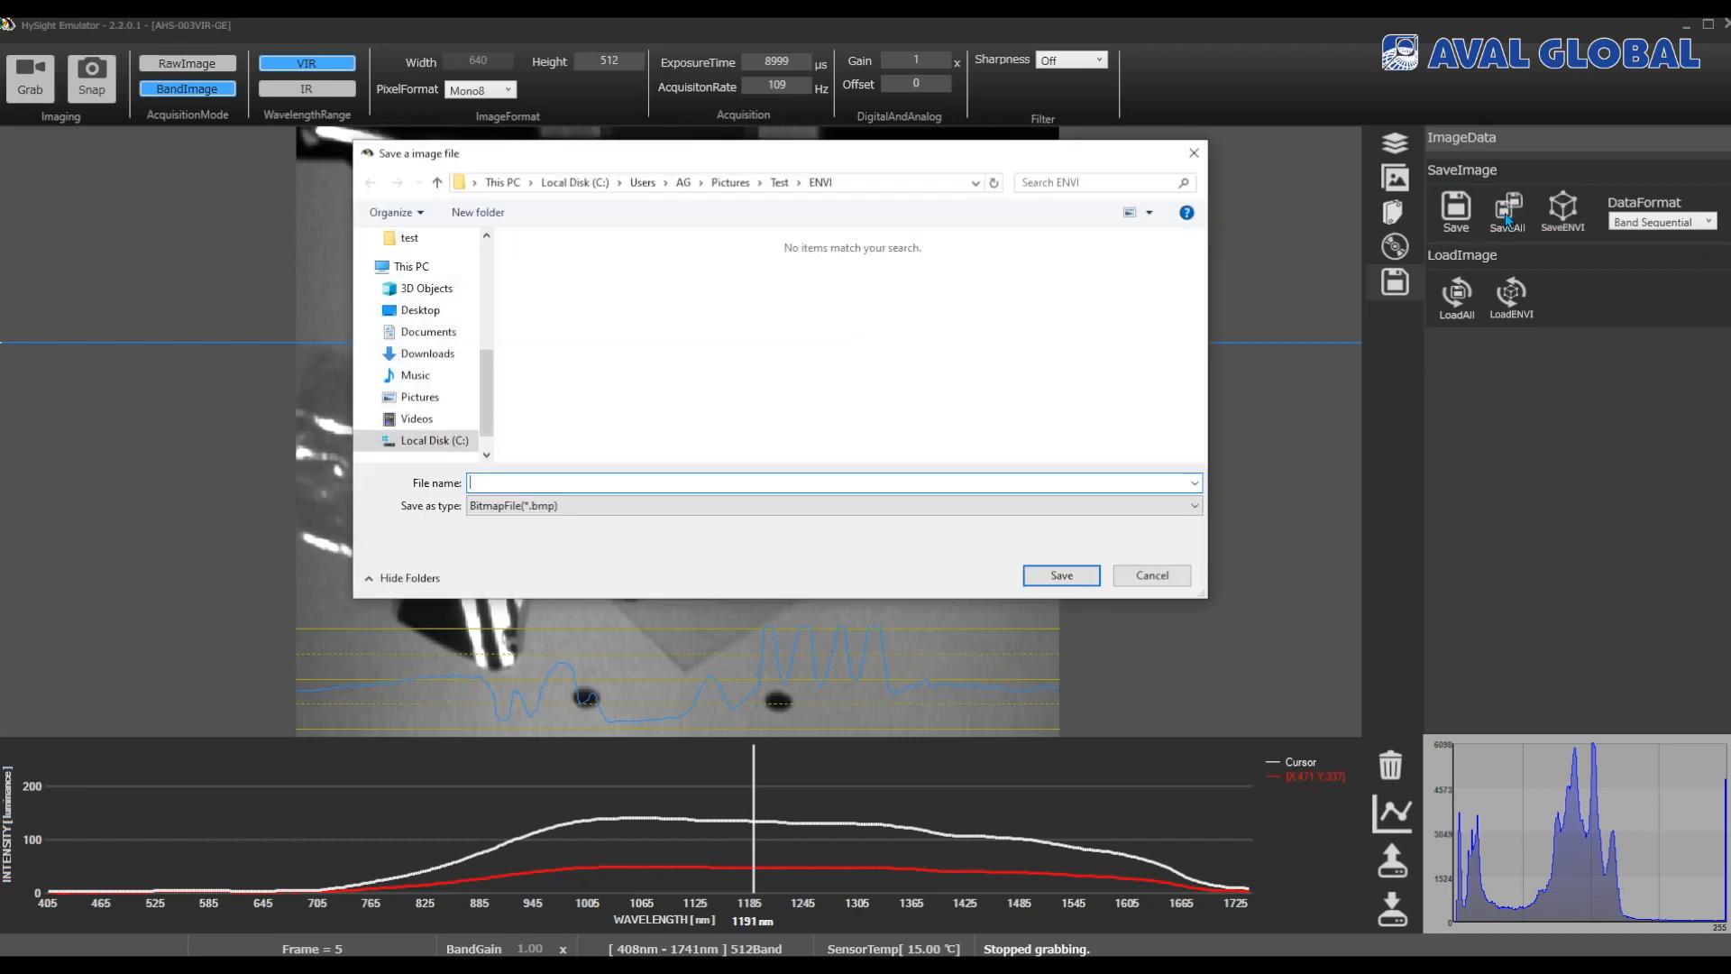
pyautogui.write('BS')
pyautogui.click(780, 182)
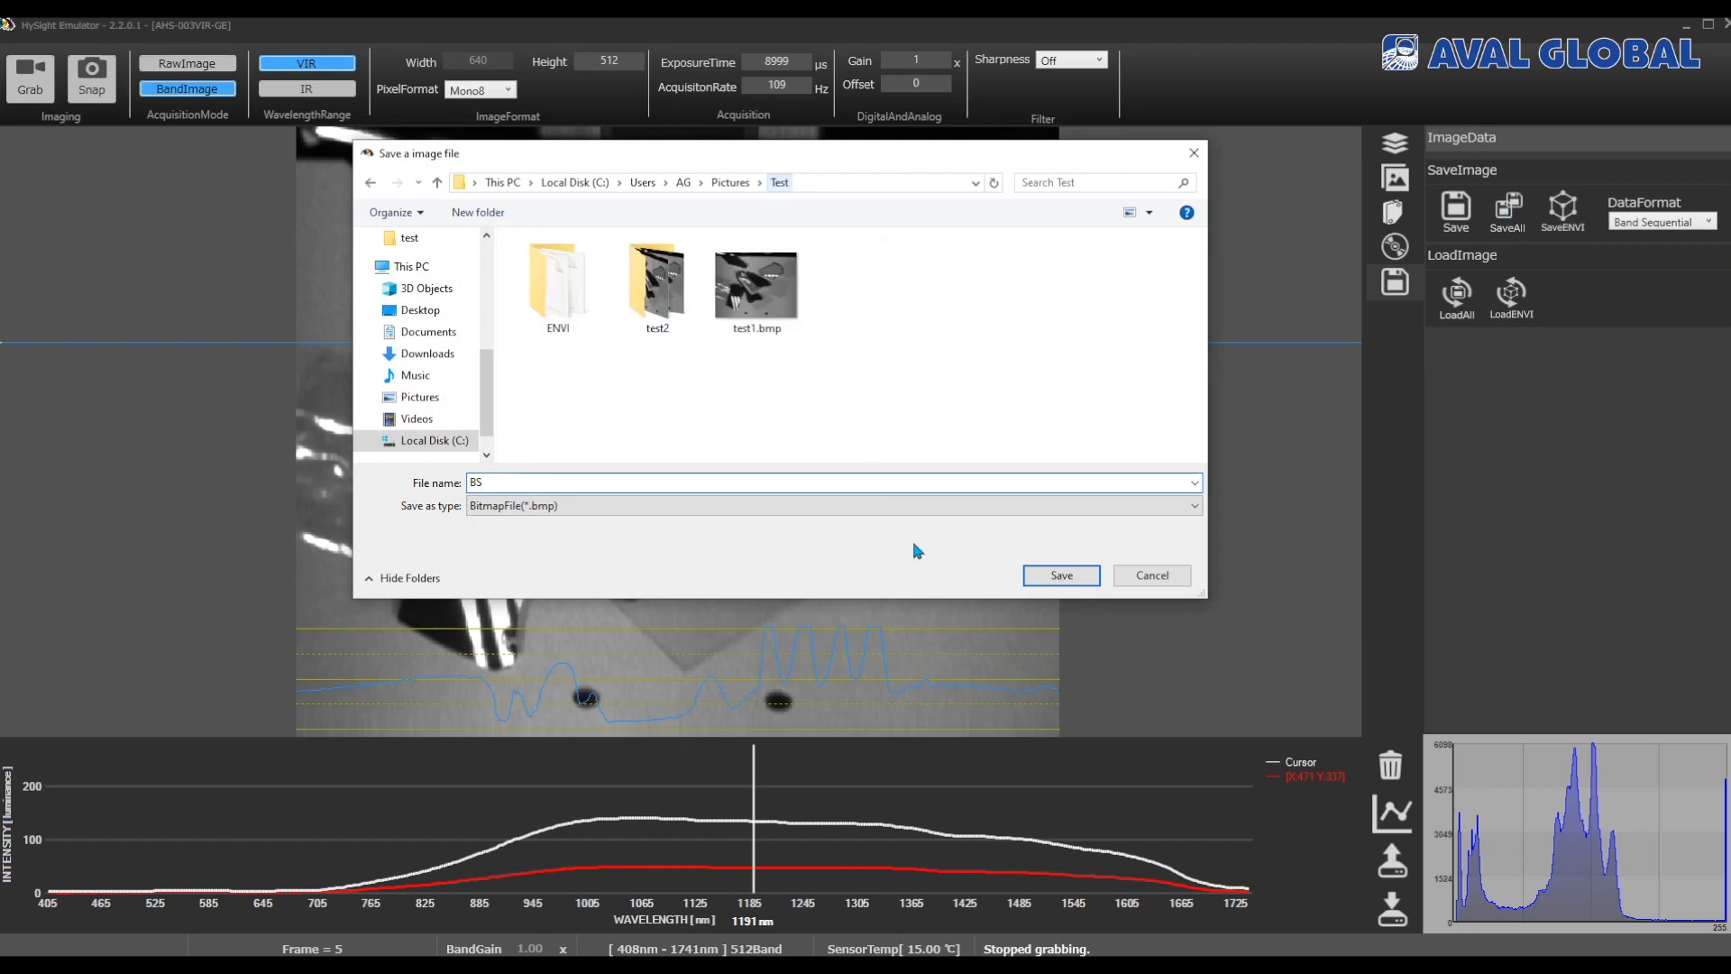
pyautogui.click(1059, 579)
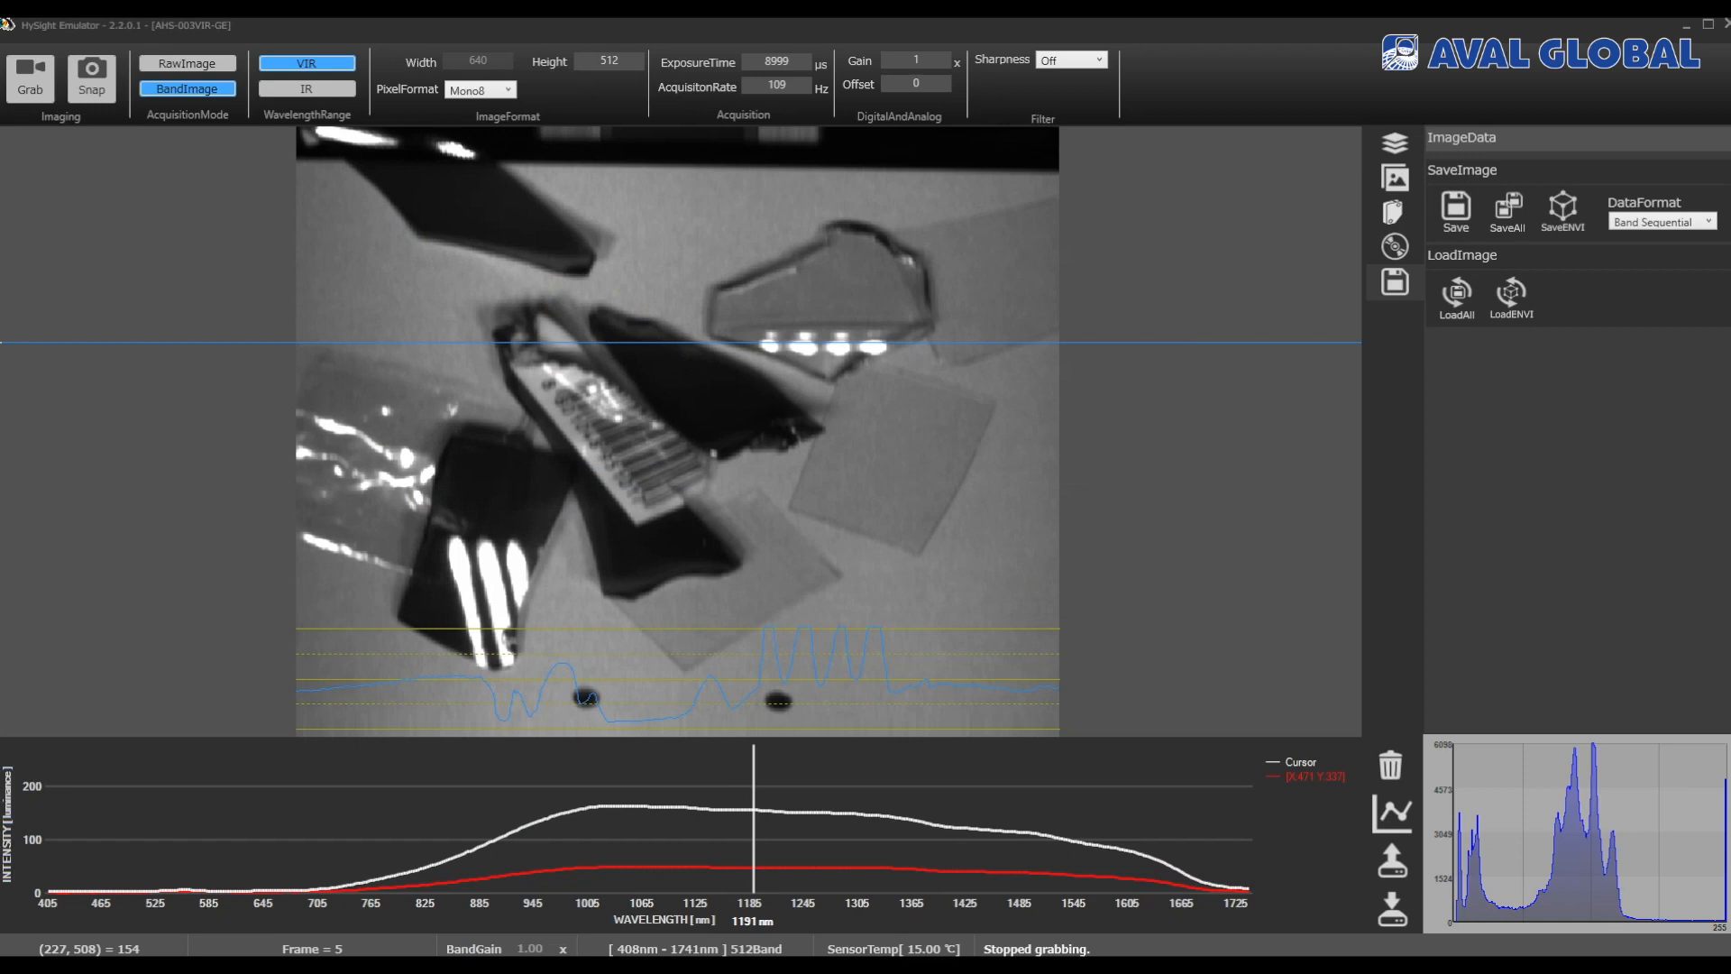
# Step: Open BS.bmp from the Test folder in File Explorer, inspect the stacked band images up close, and close the viewer
pyautogui.moveTo(657, 956)
pyautogui.click(649, 893)
pyautogui.doubleClick(692, 388)
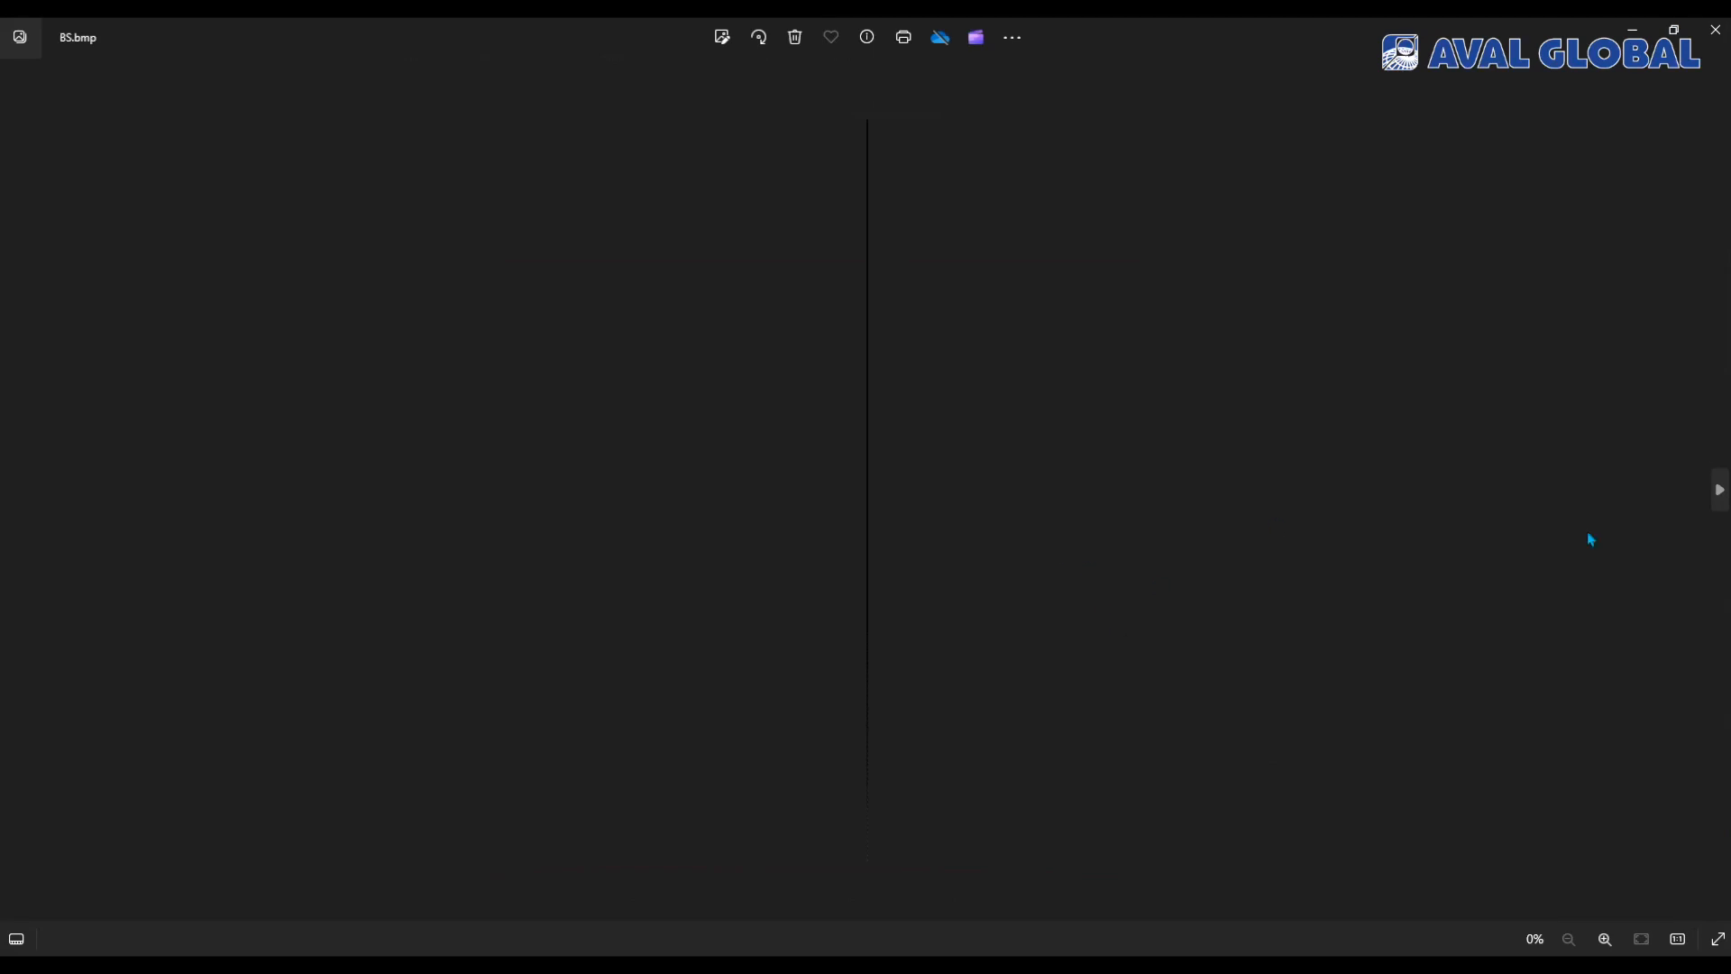
pyautogui.scroll(5, 857, 787)
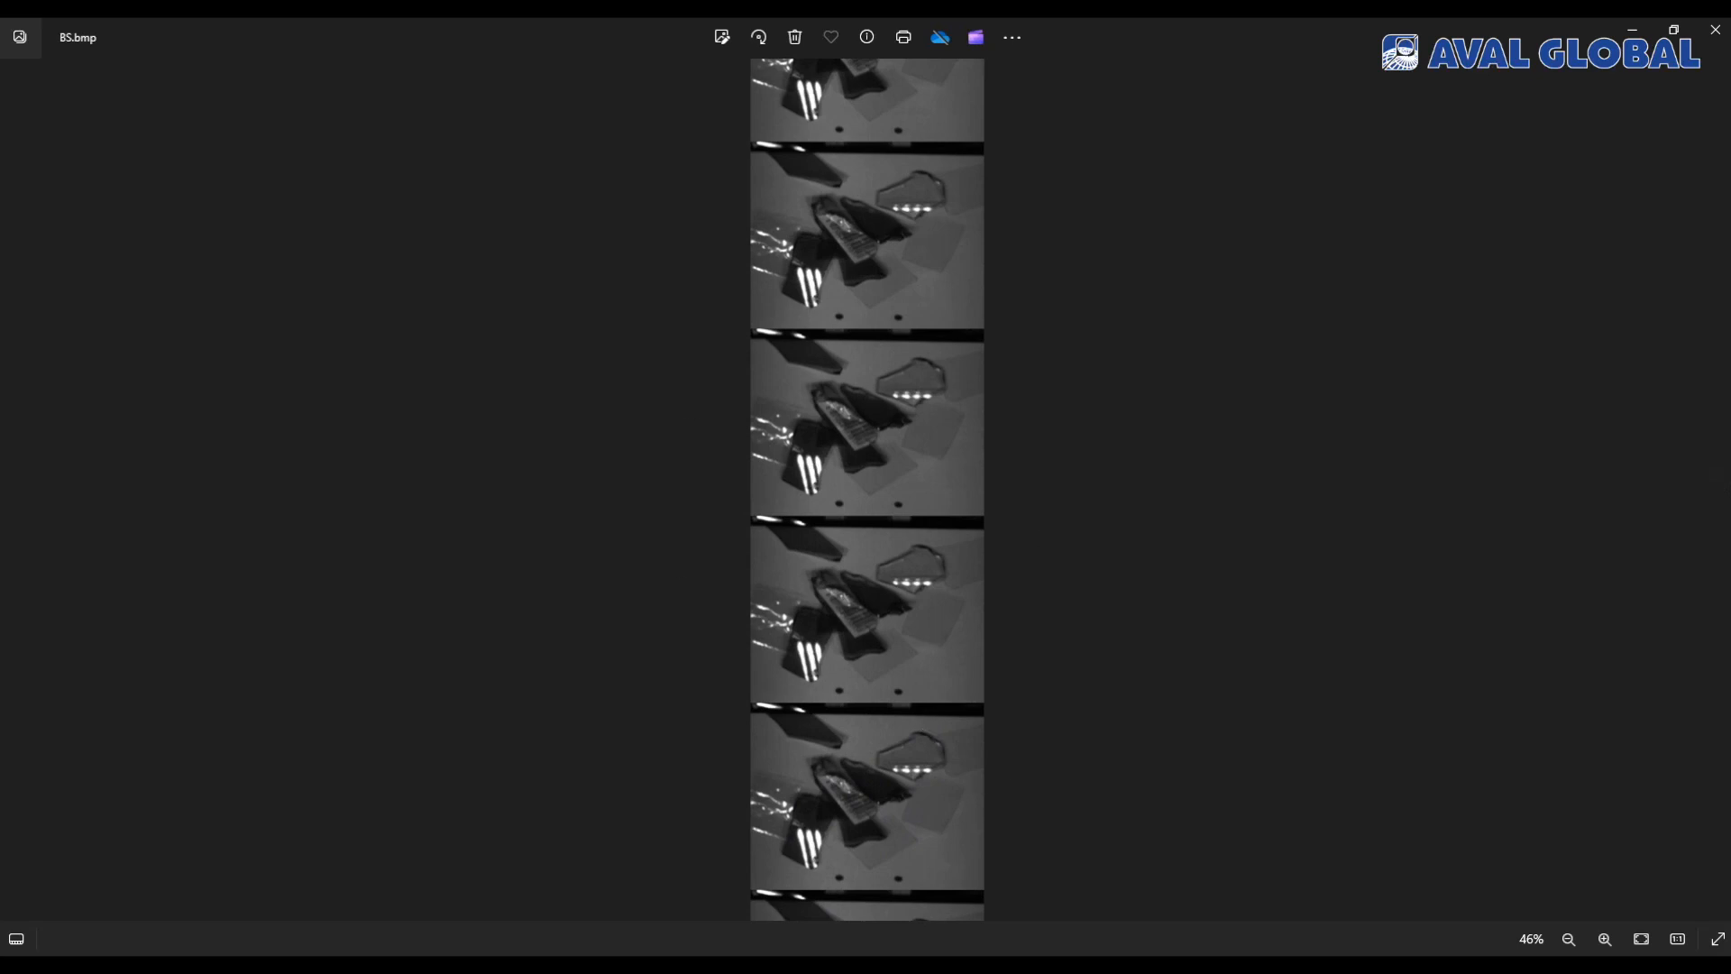
pyautogui.click(1716, 30)
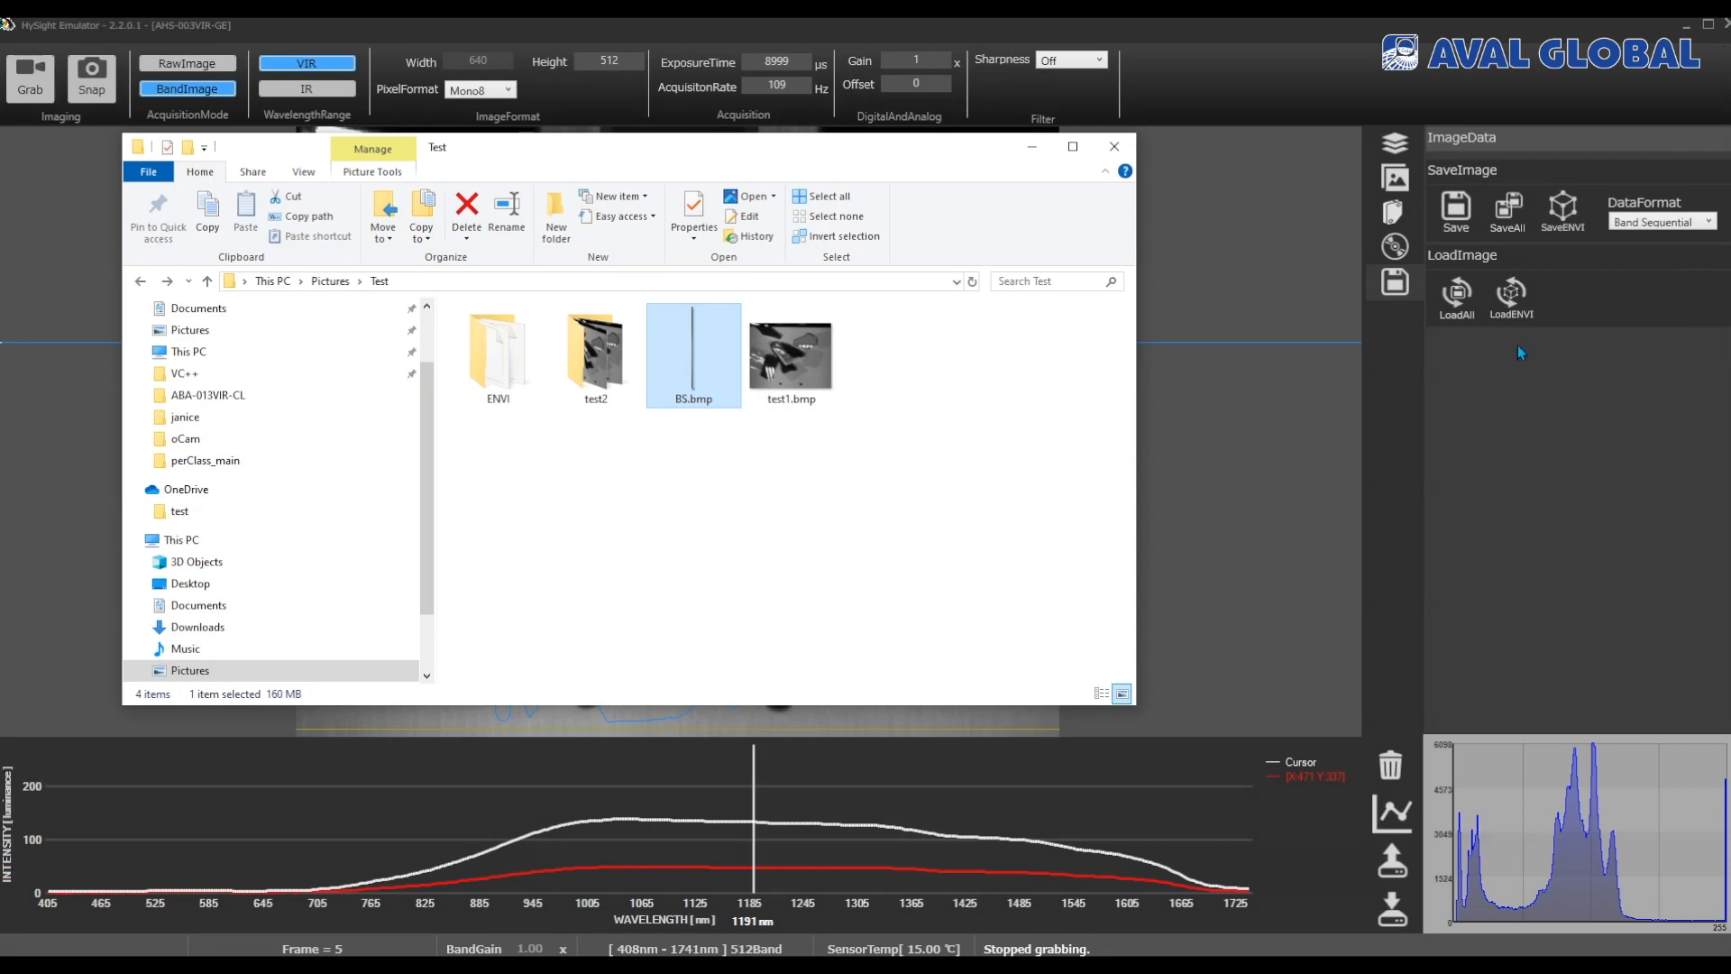
# Step: Set the DataFormat to Band Interleaved and save all bands as a bitmap named BI in the Test folder
pyautogui.click(1706, 222)
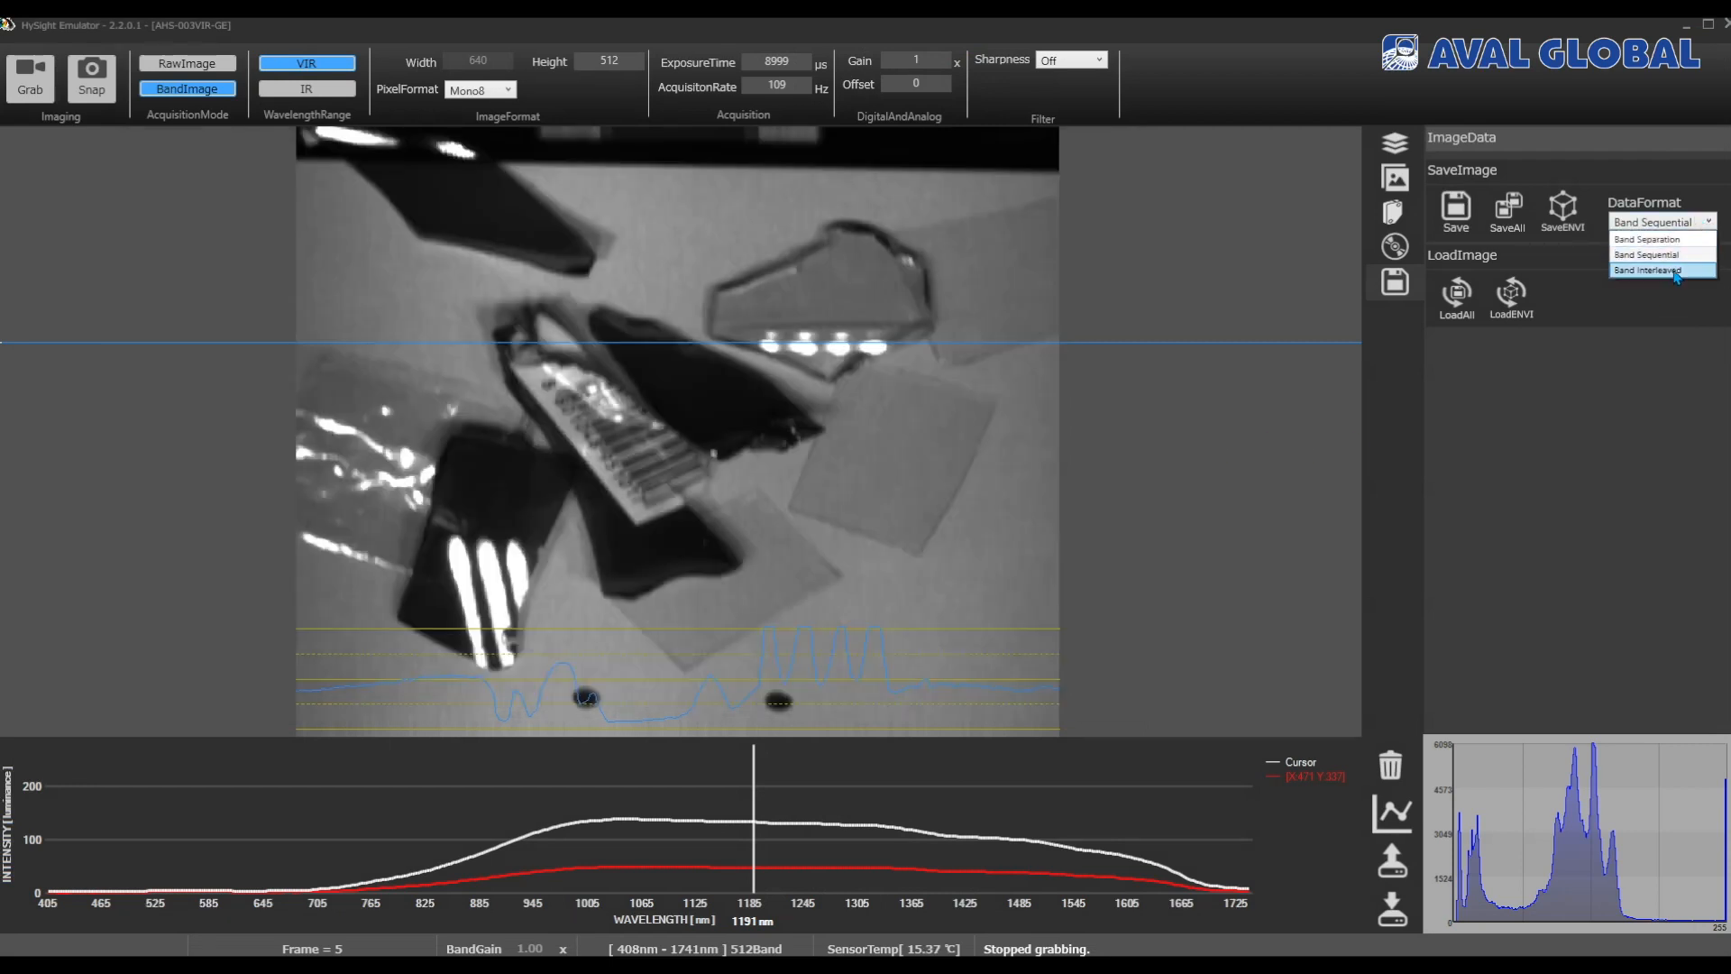
pyautogui.click(1666, 270)
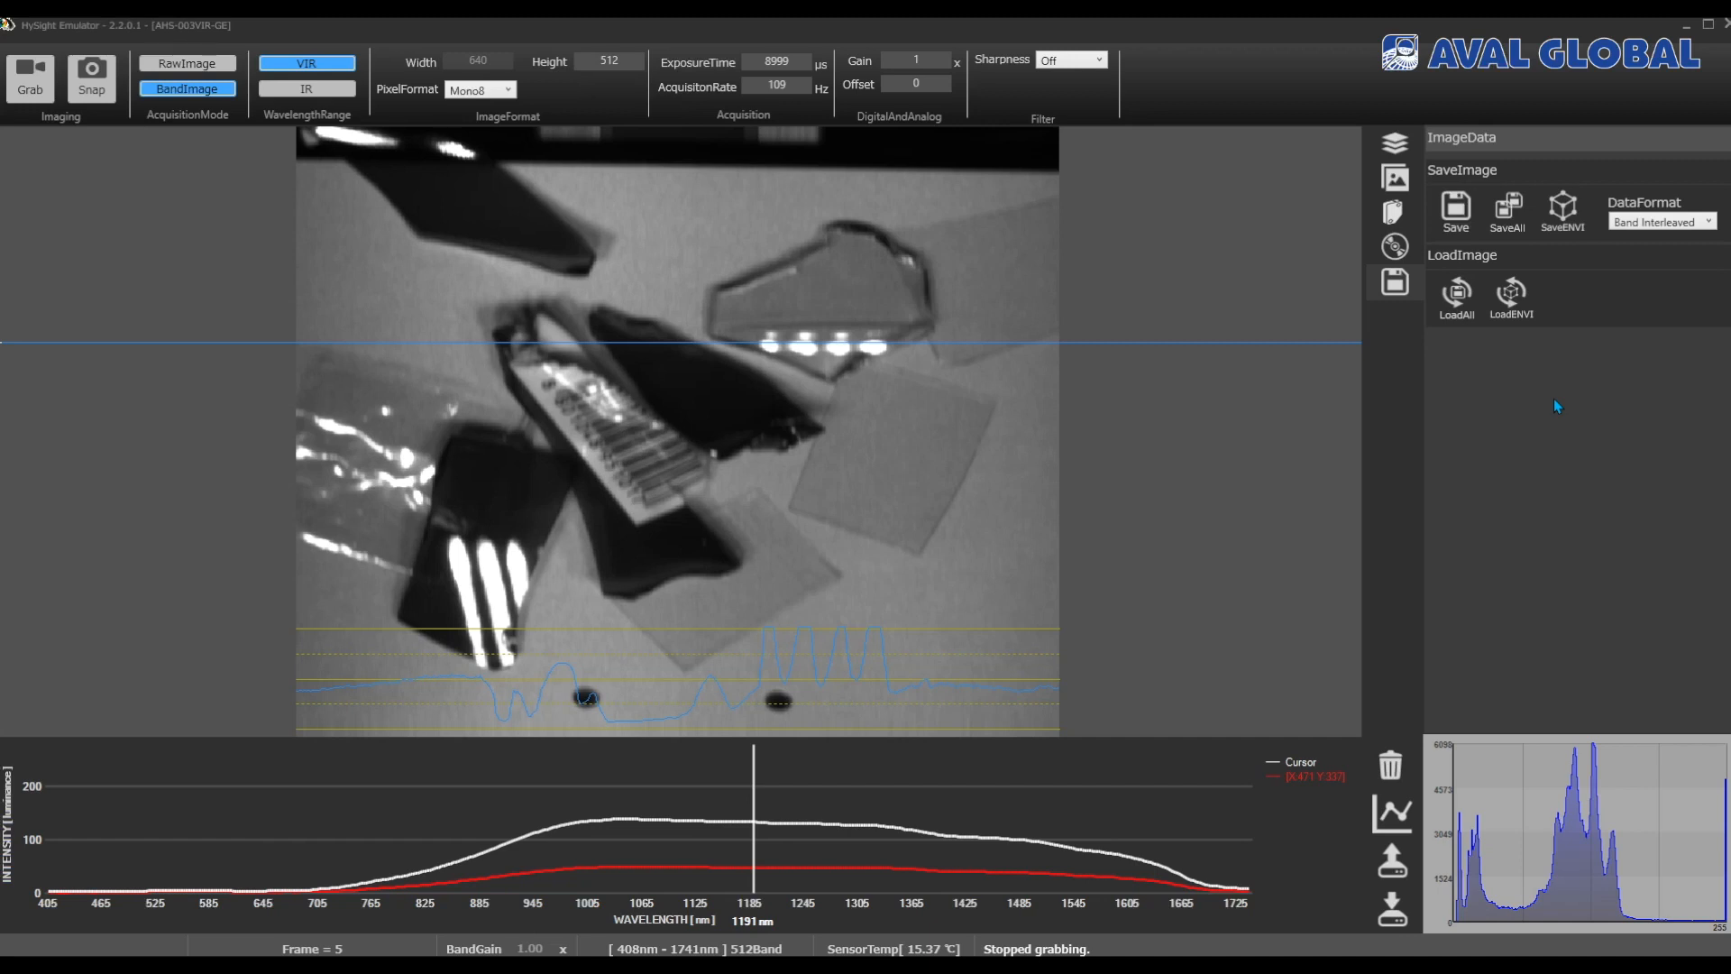
pyautogui.click(1510, 213)
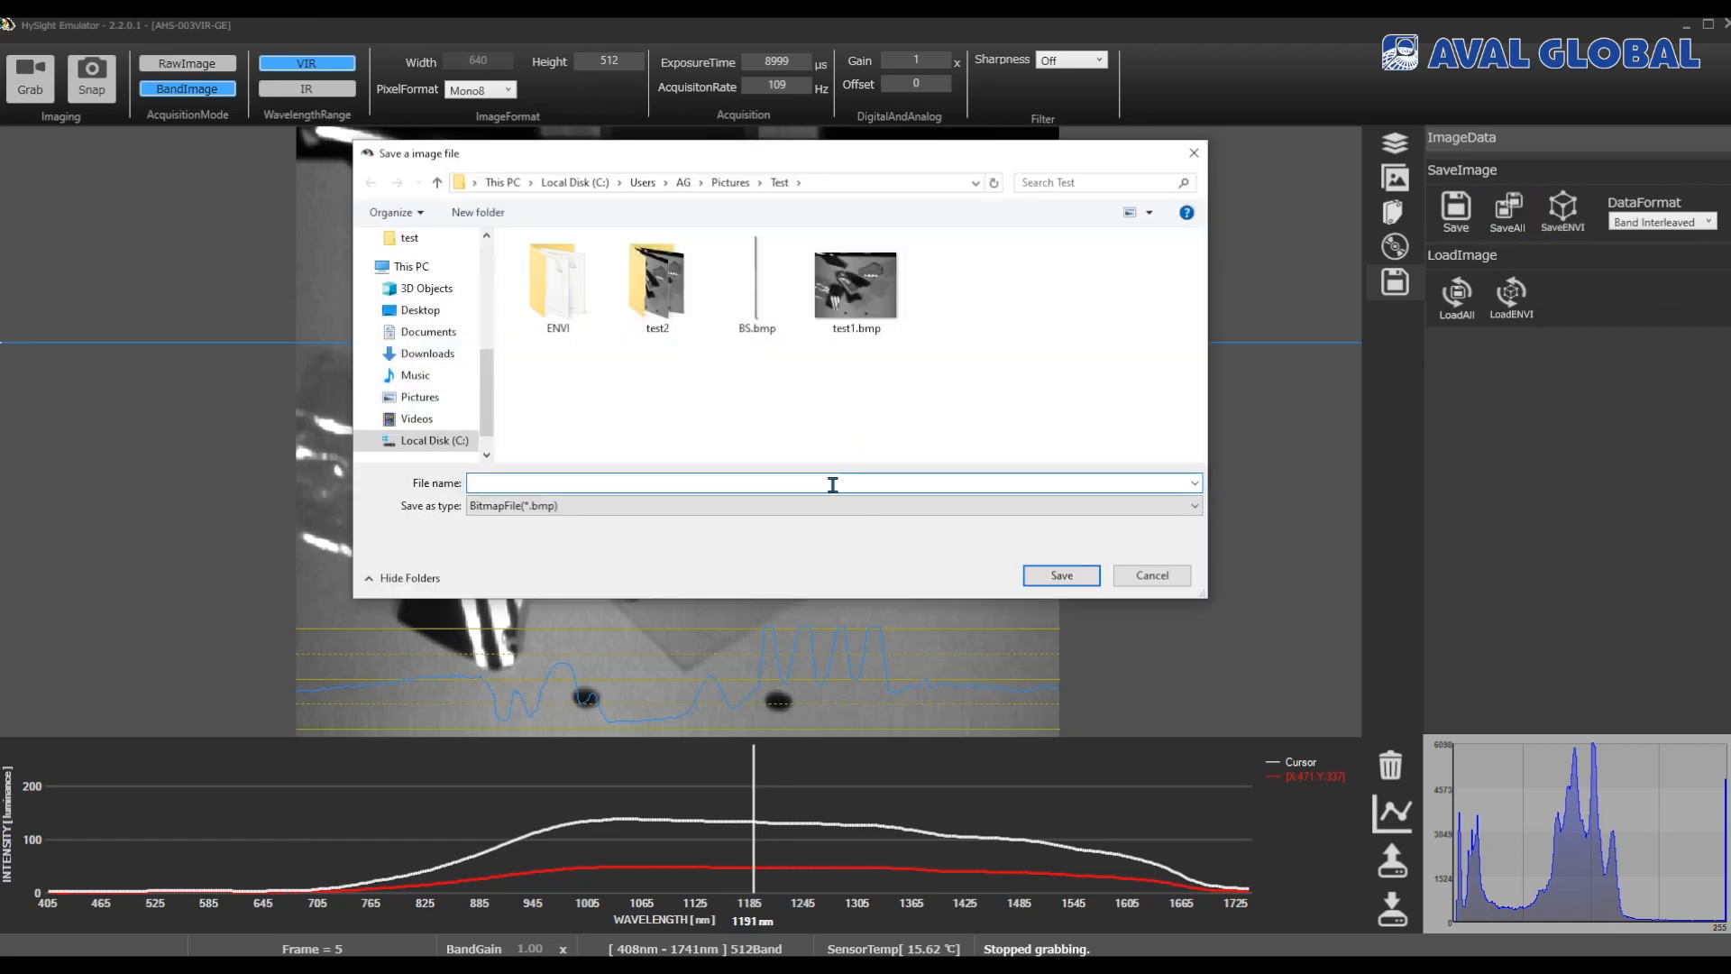
pyautogui.write('BI')
pyautogui.press('Return')
# Step: Open BI.bmp from the Test folder in File Explorer, inspect its interleaved structure up close, and return to HySight
pyautogui.moveTo(635, 965)
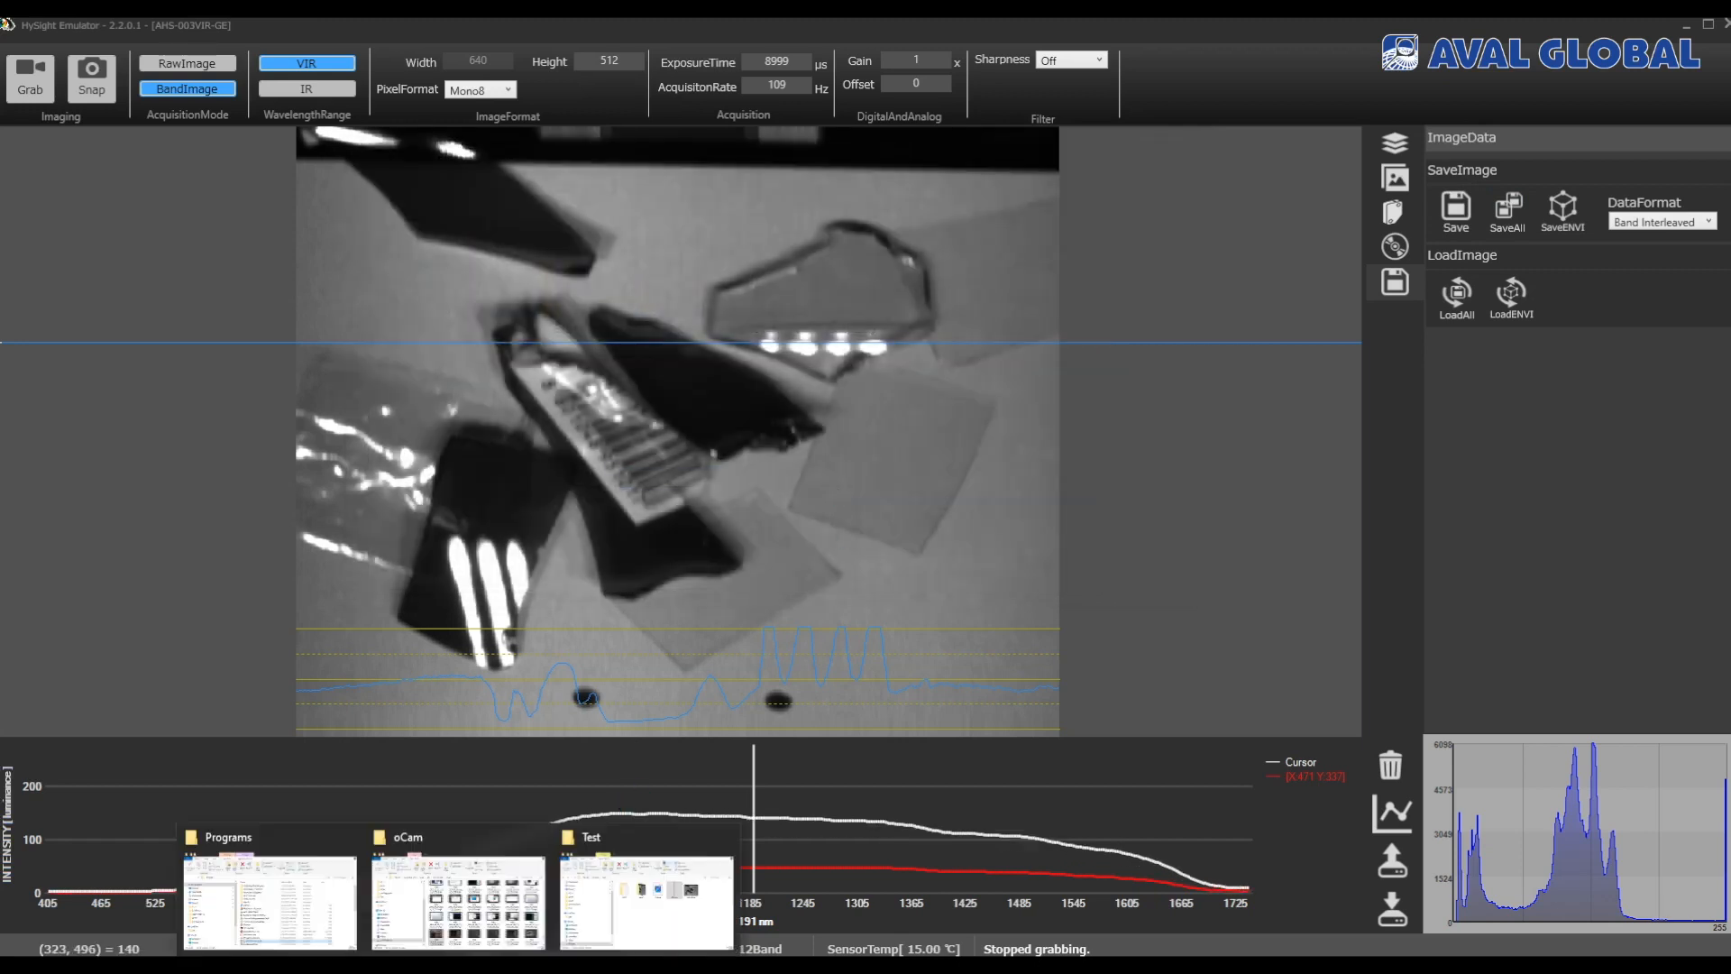
pyautogui.click(639, 896)
pyautogui.doubleClick(700, 353)
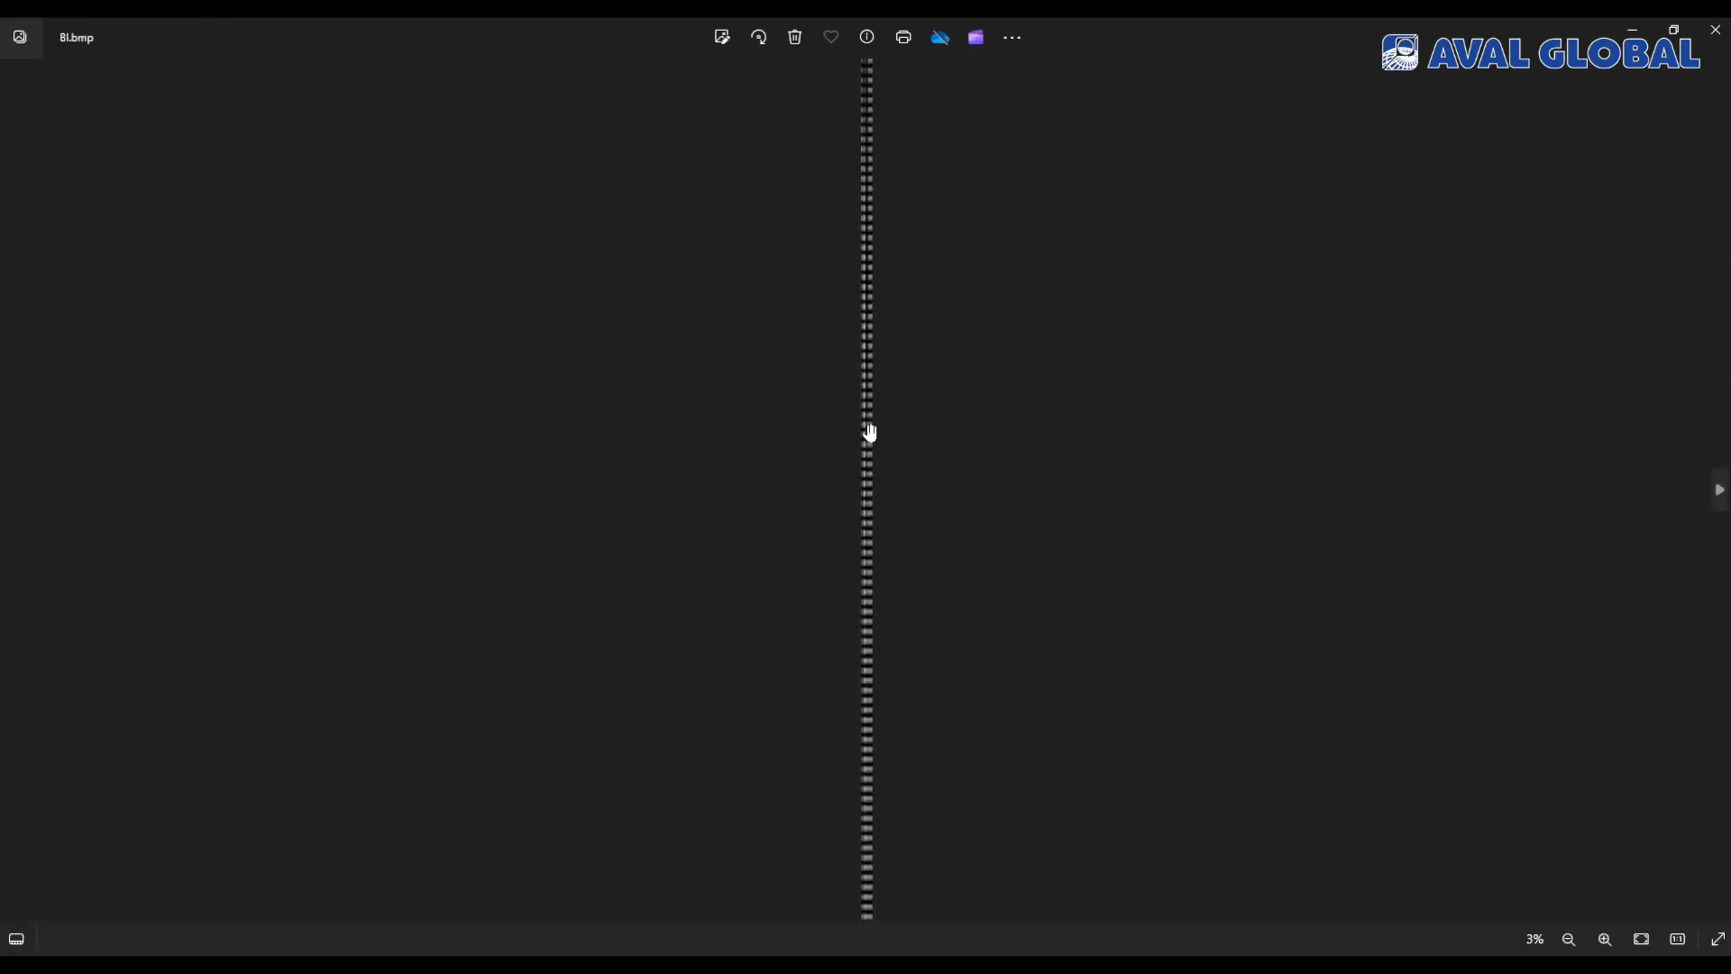
pyautogui.scroll(3, 872, 451)
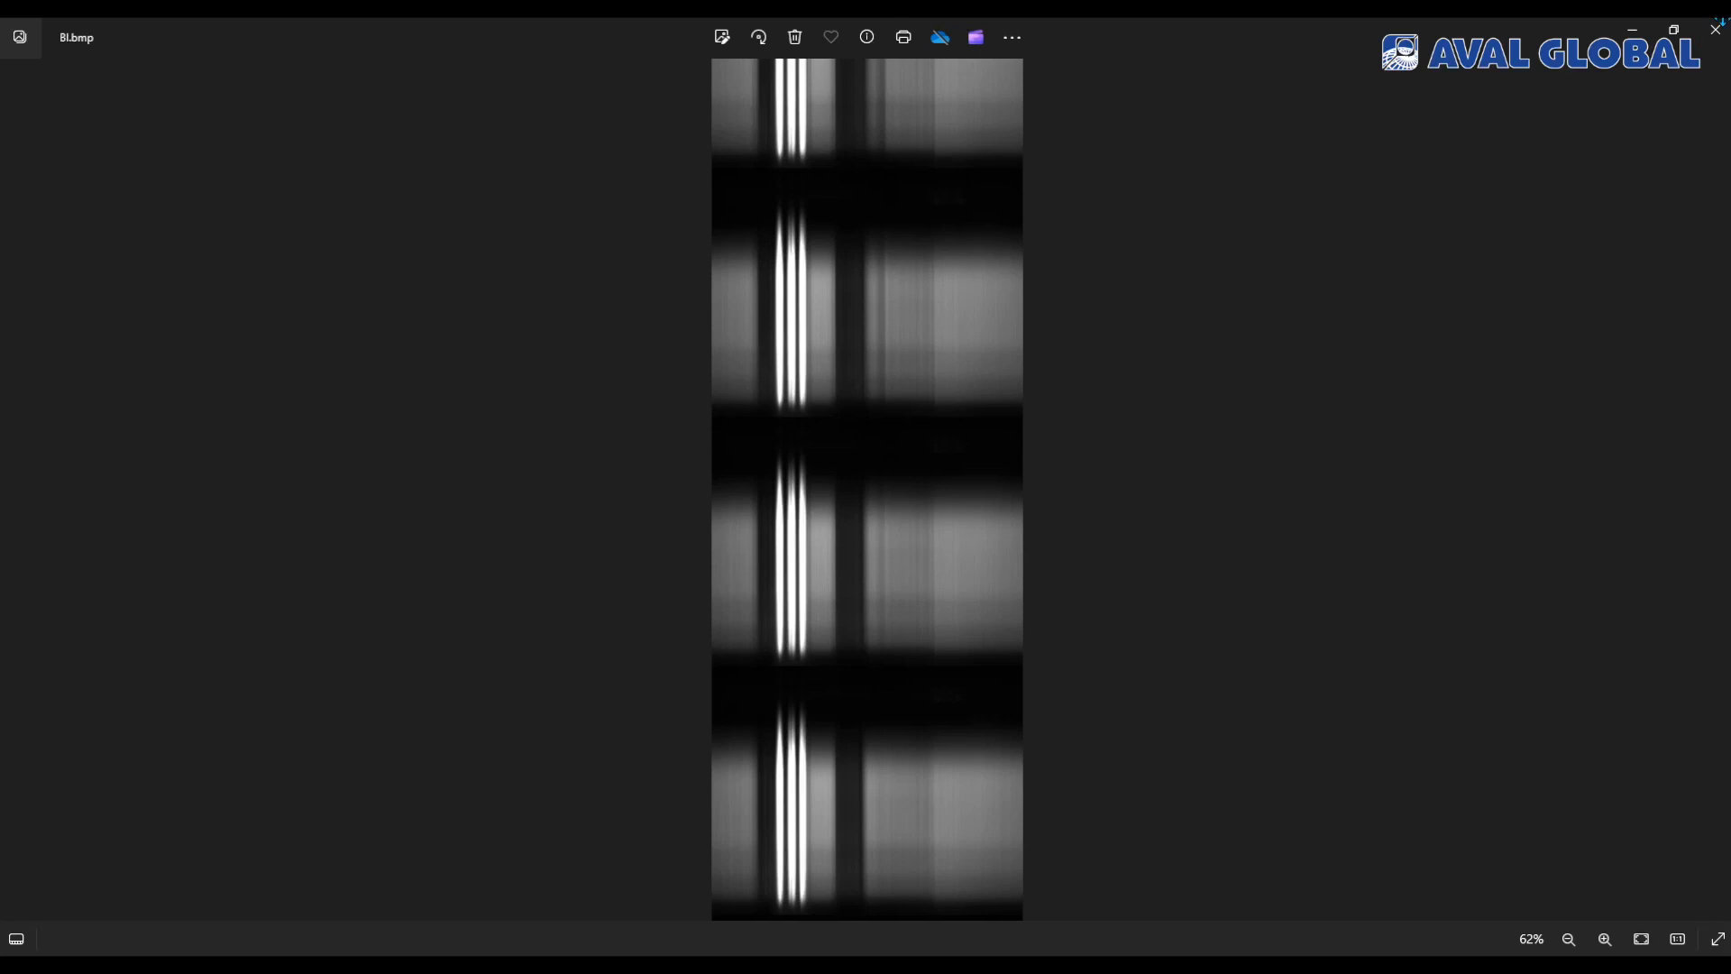
pyautogui.click(1716, 30)
pyautogui.click(1242, 409)
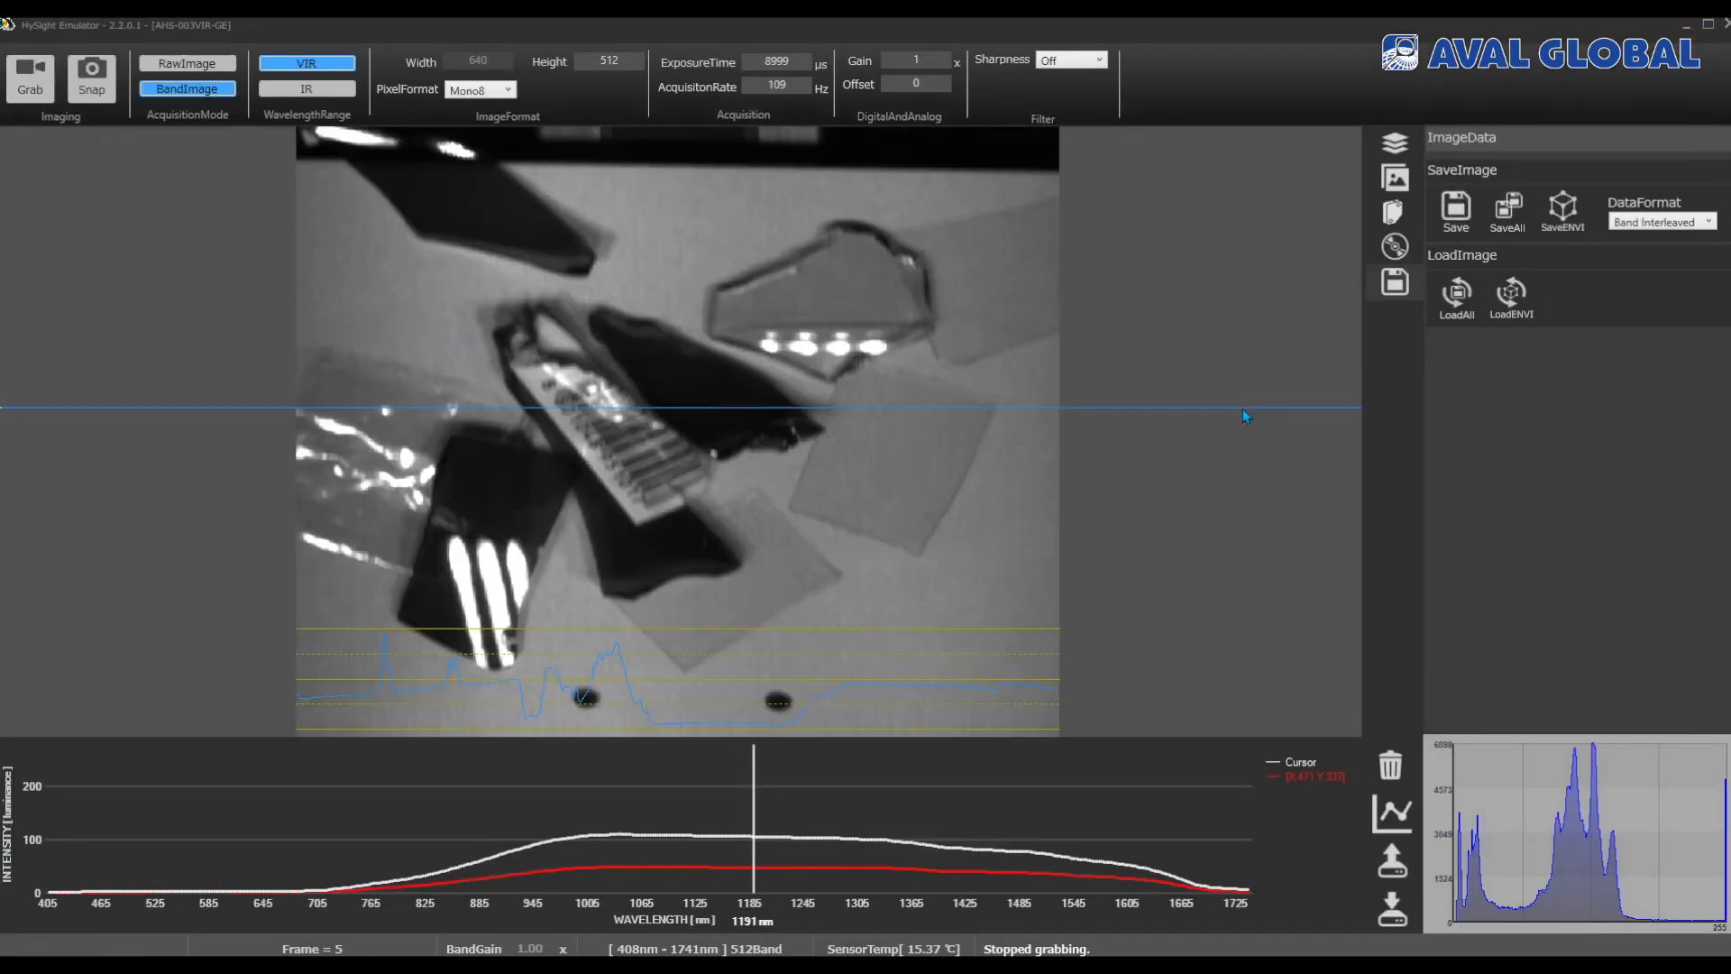
# Step: Load all separately saved band images from the test2 folder and display the 1368 nm band
pyautogui.click(1446, 299)
pyautogui.click(1450, 292)
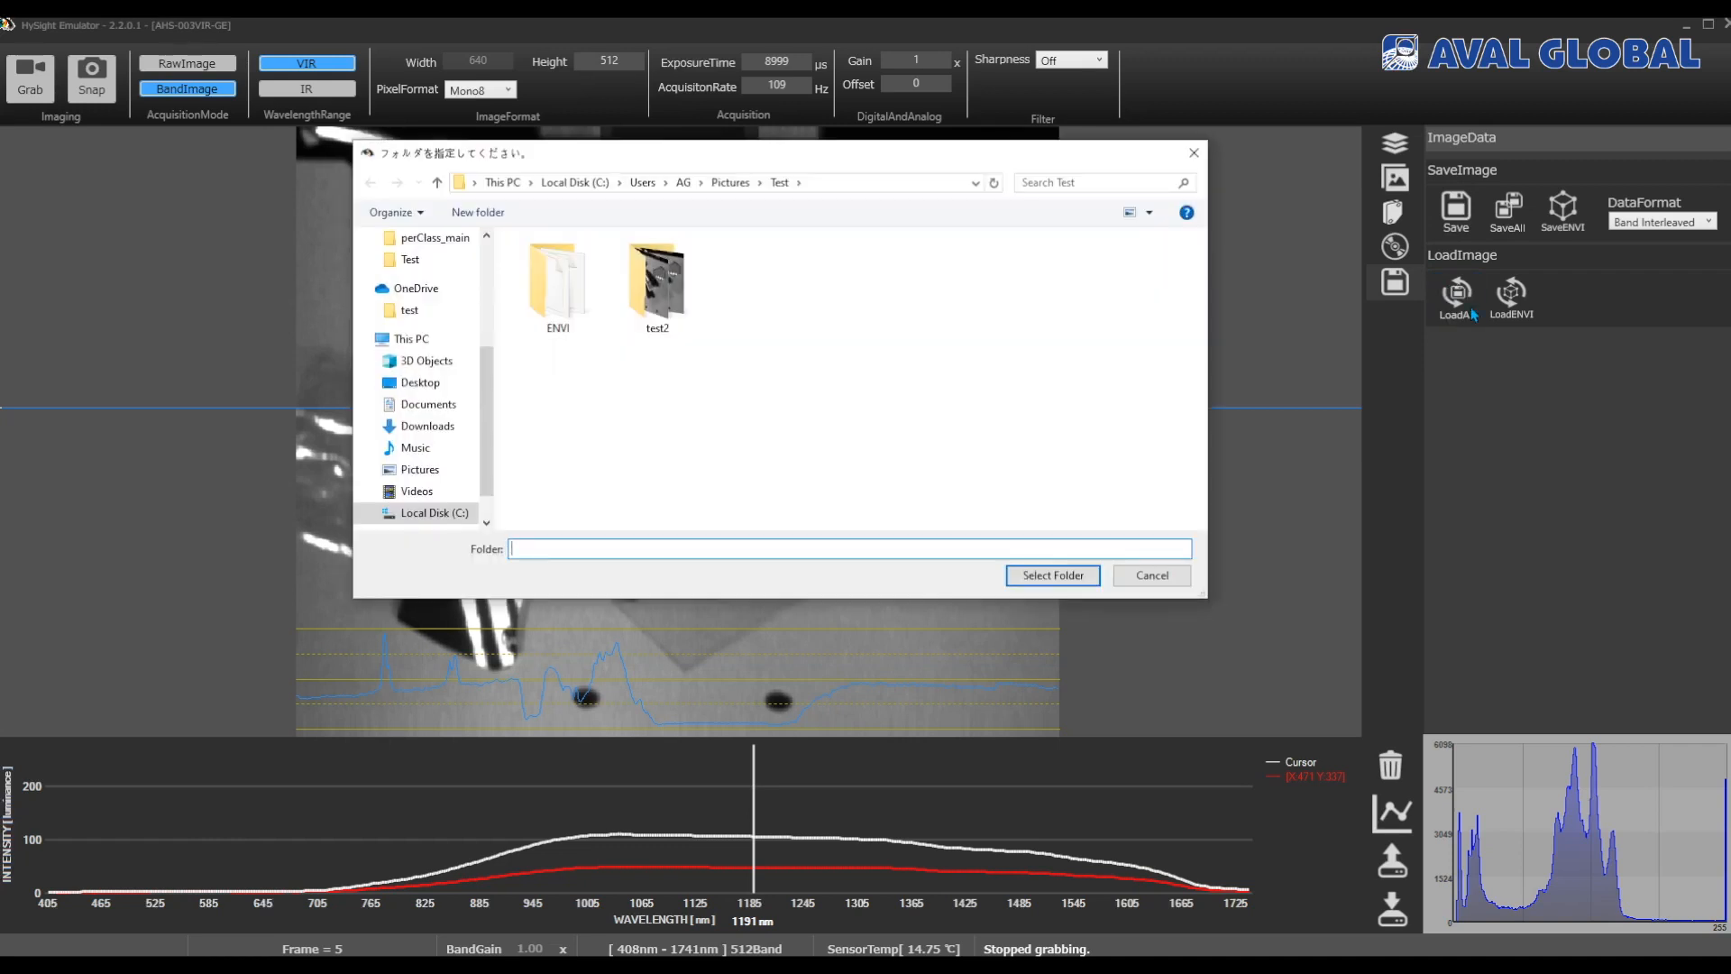
pyautogui.doubleClick(667, 302)
pyautogui.click(1059, 580)
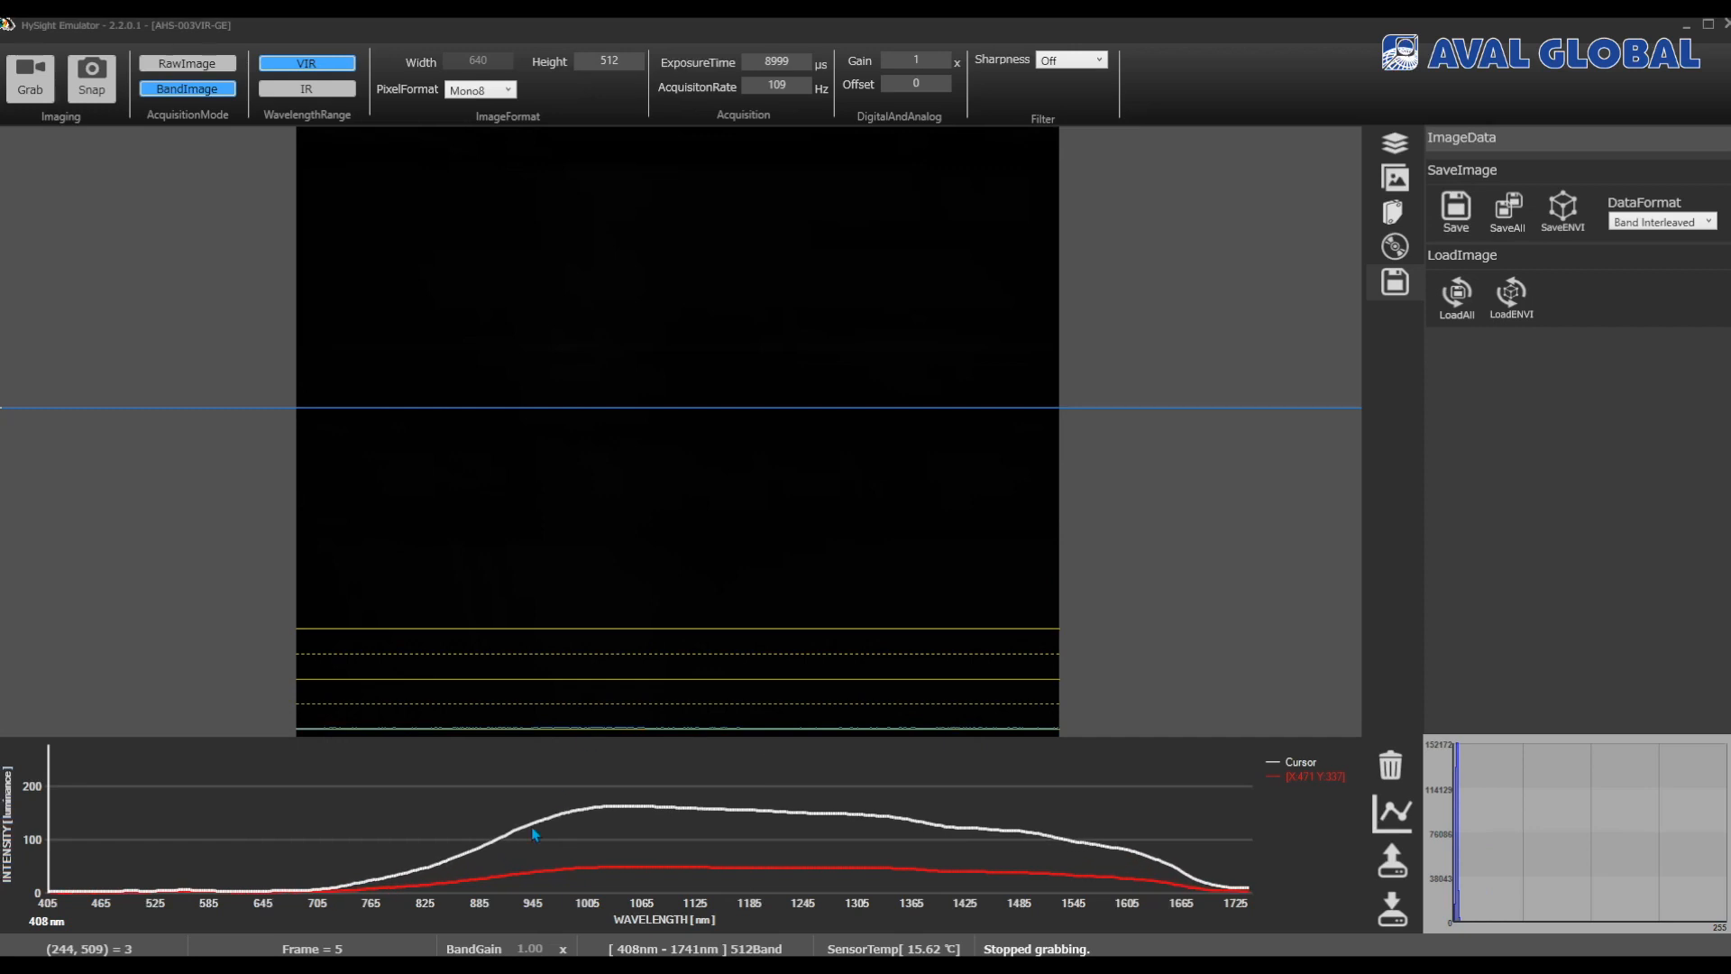
pyautogui.click(436, 838)
pyautogui.click(913, 883)
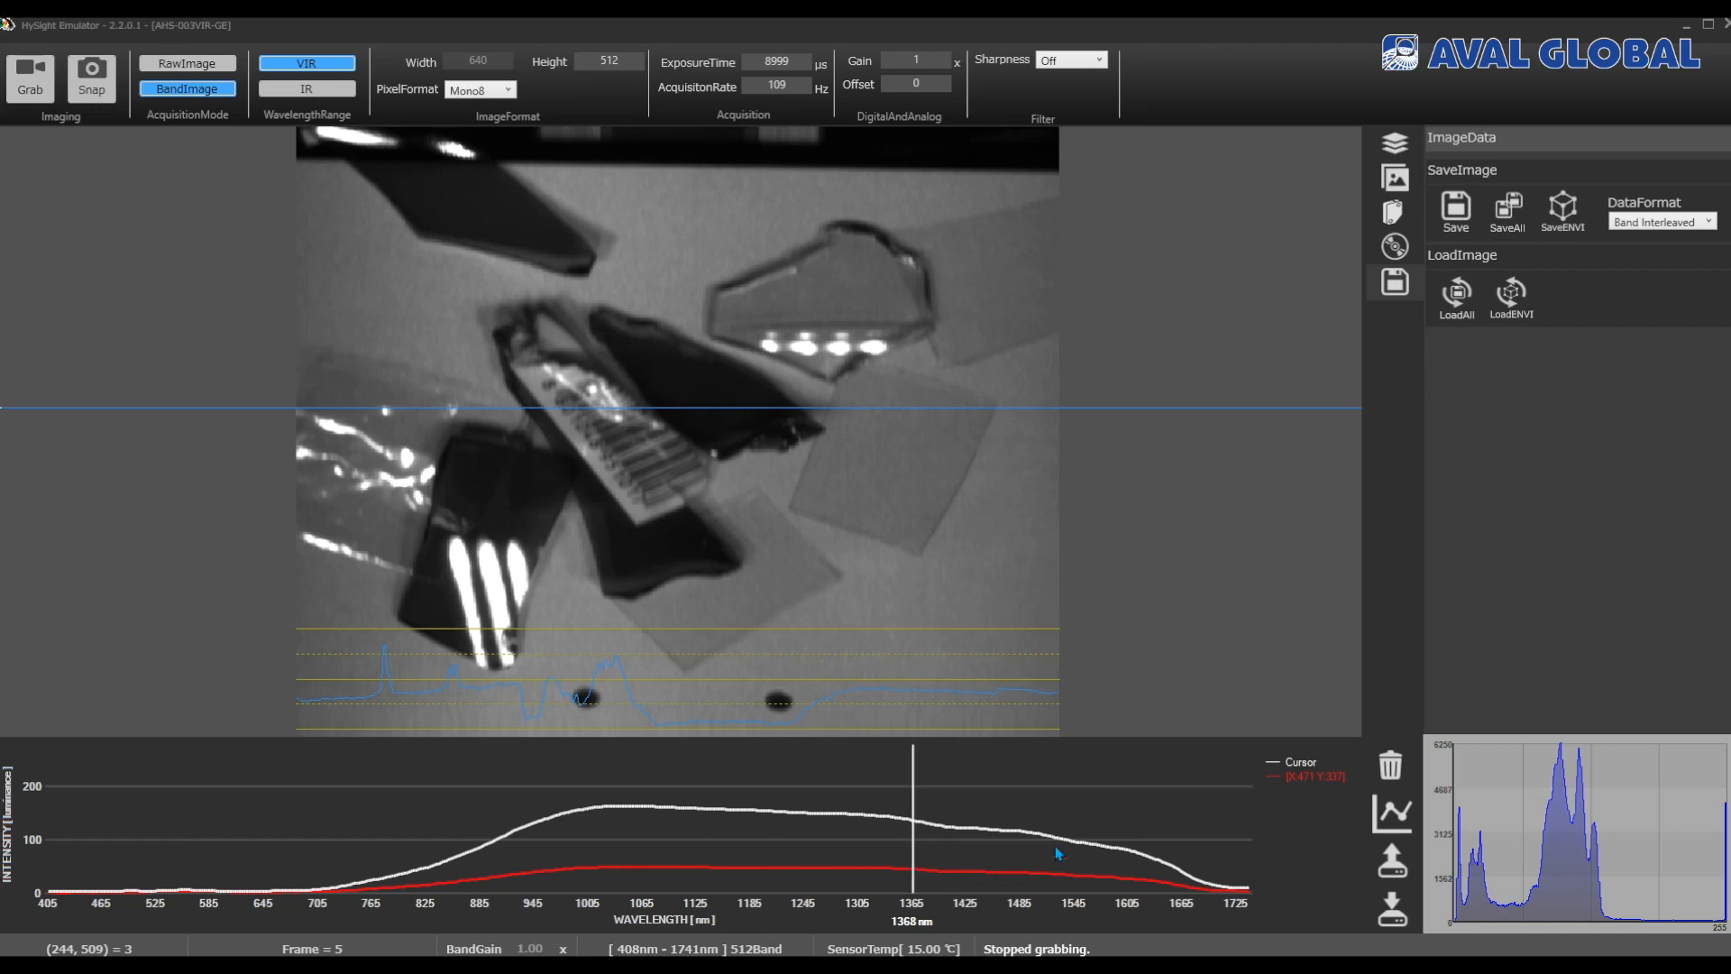
# Step: Load the saved ENVI header file from the ENVI folder inside Test and display a band from the middle of the spectrum
pyautogui.click(1525, 312)
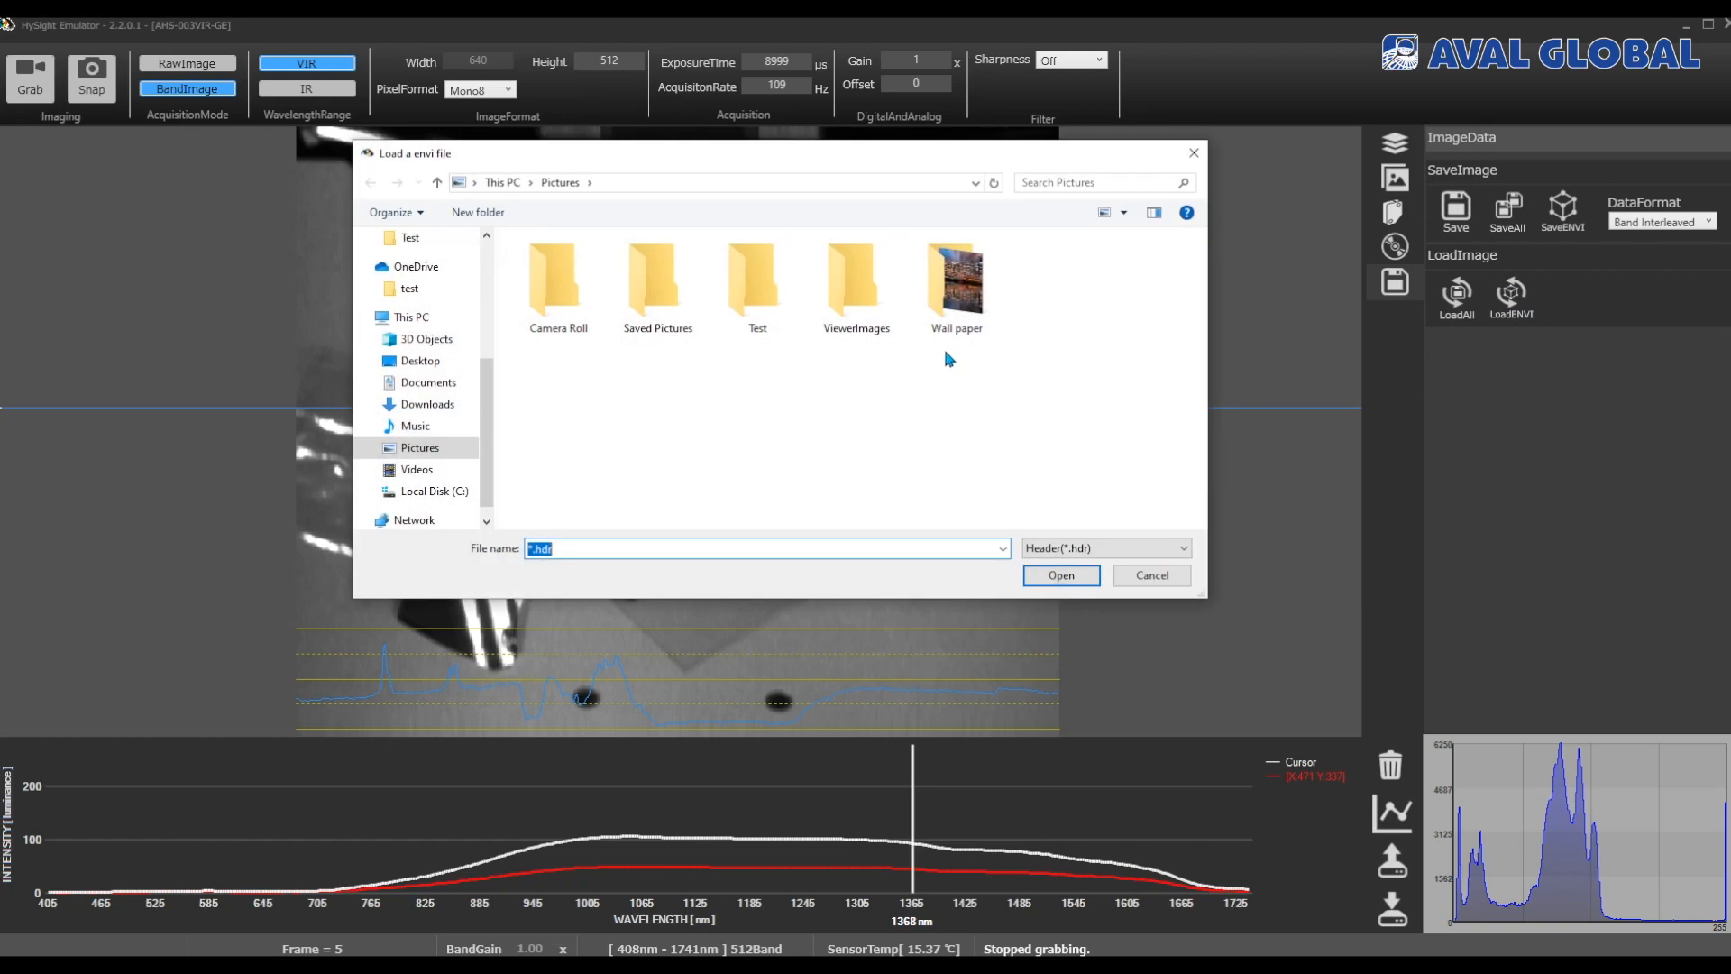
pyautogui.doubleClick(749, 263)
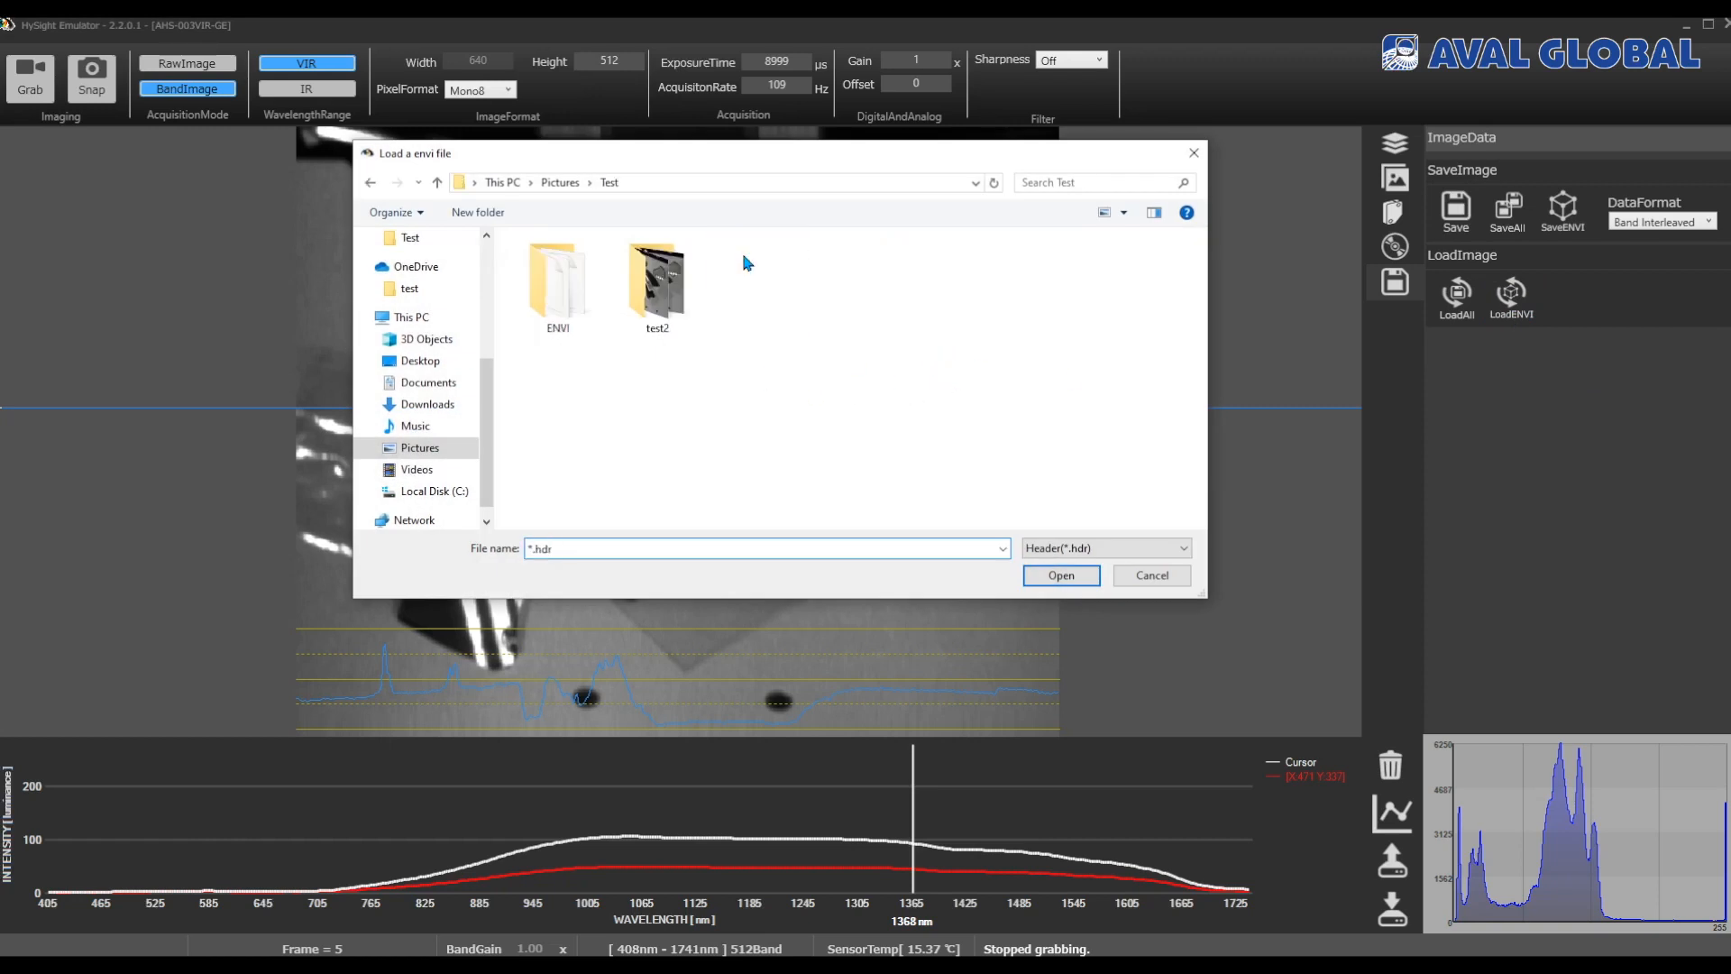
pyautogui.doubleClick(563, 270)
pyautogui.click(575, 286)
pyautogui.click(1069, 583)
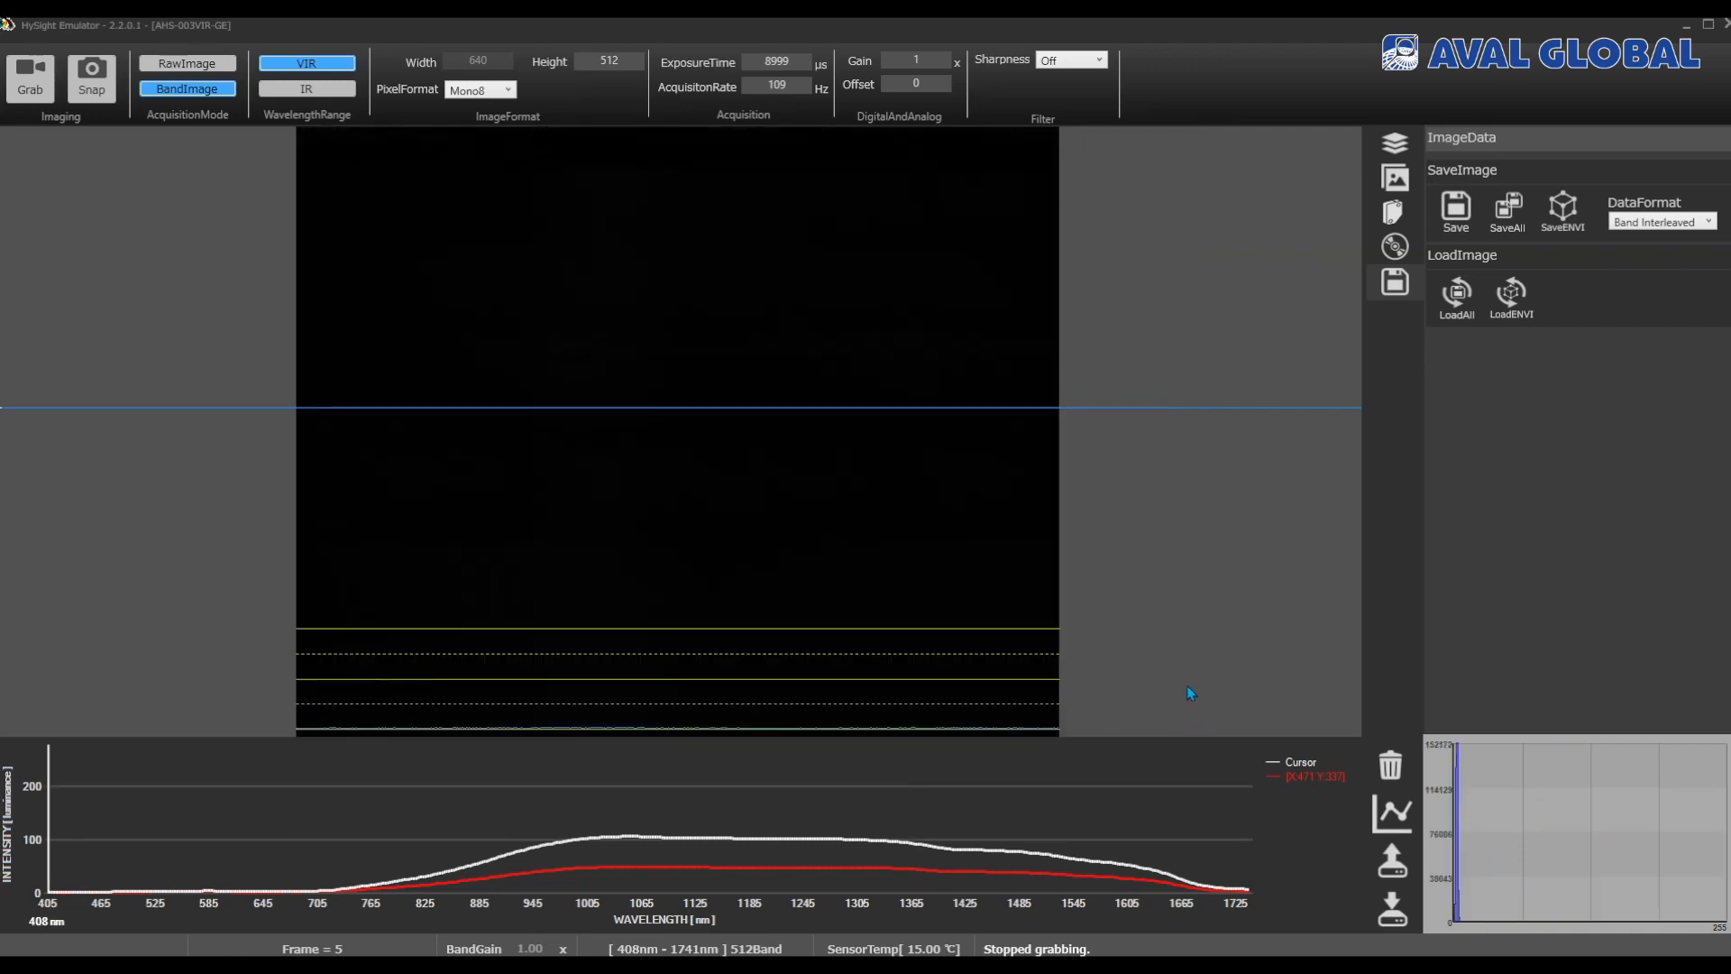
pyautogui.click(848, 831)
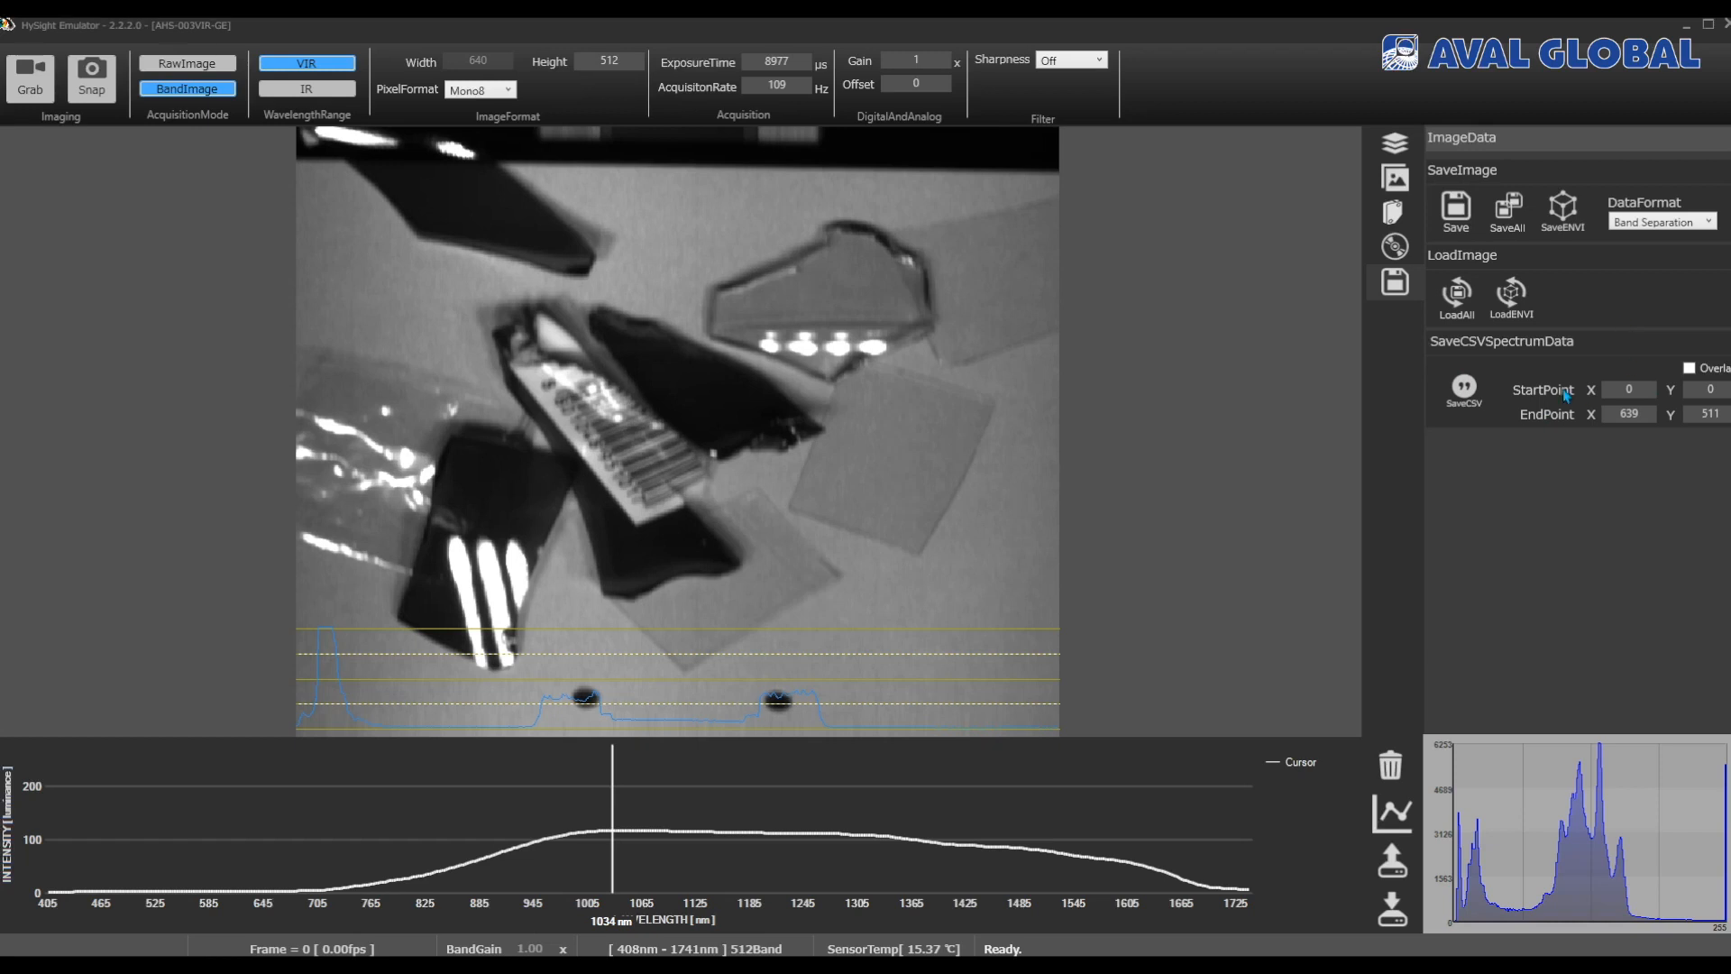
# Step: Start saving the CSV spectrum data, creating and opening a folder named csv inside Test as the location
pyautogui.click(1475, 388)
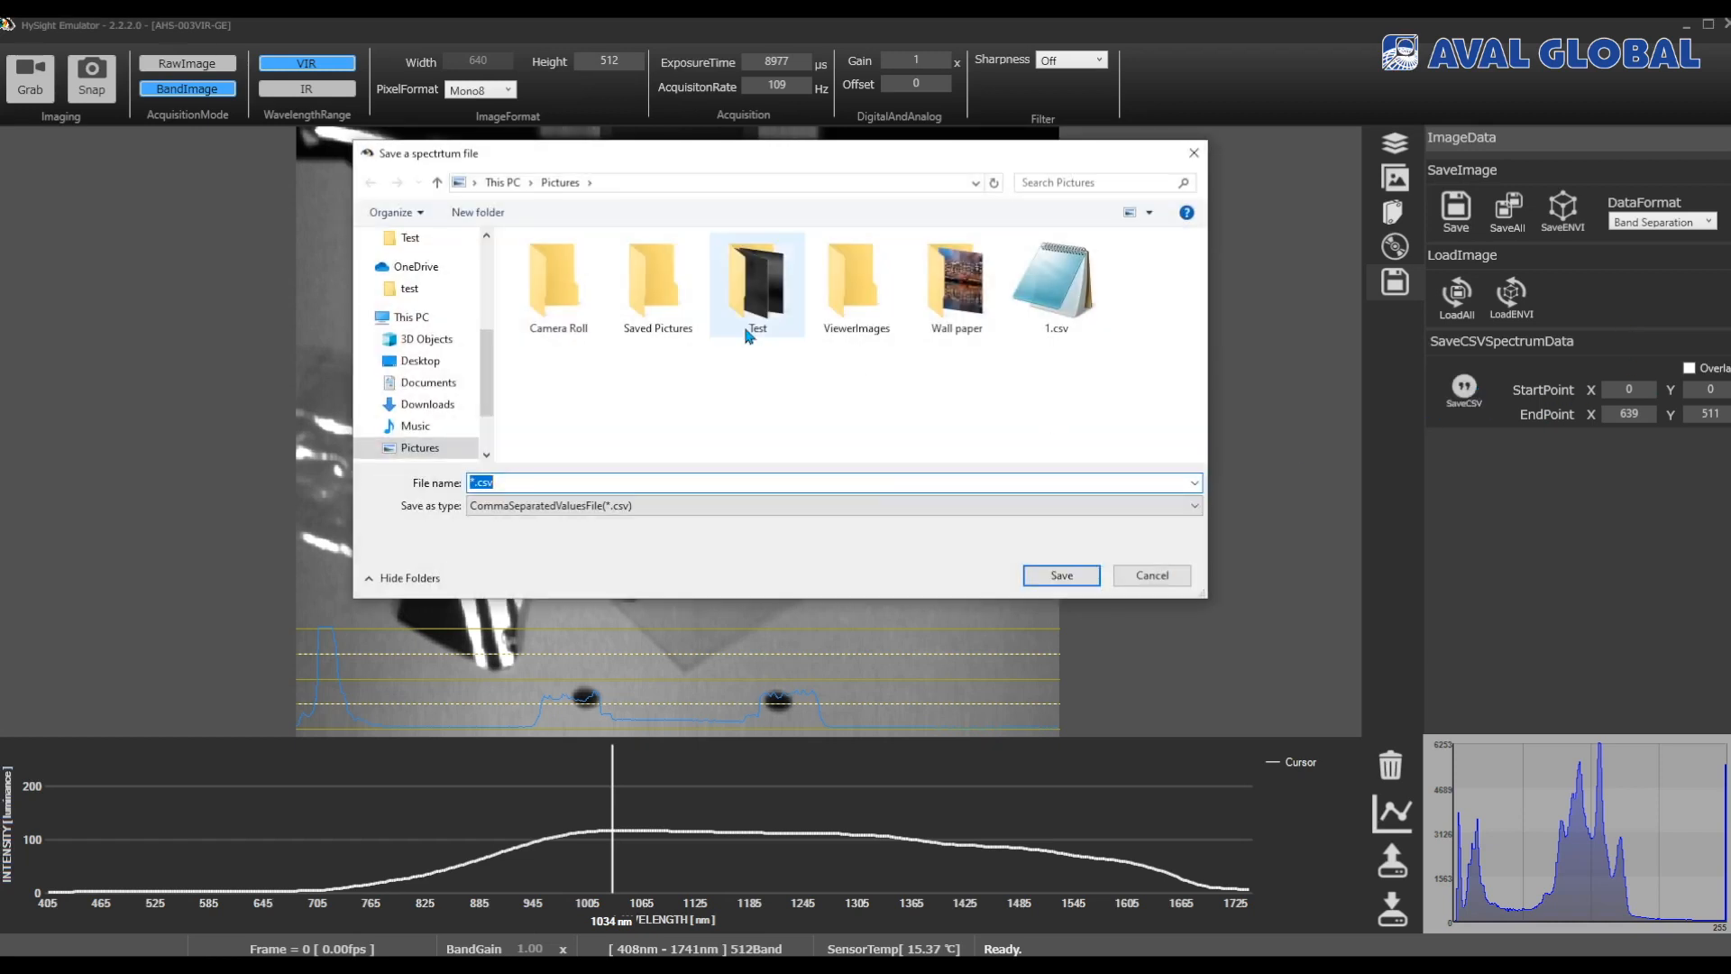
pyautogui.doubleClick(746, 289)
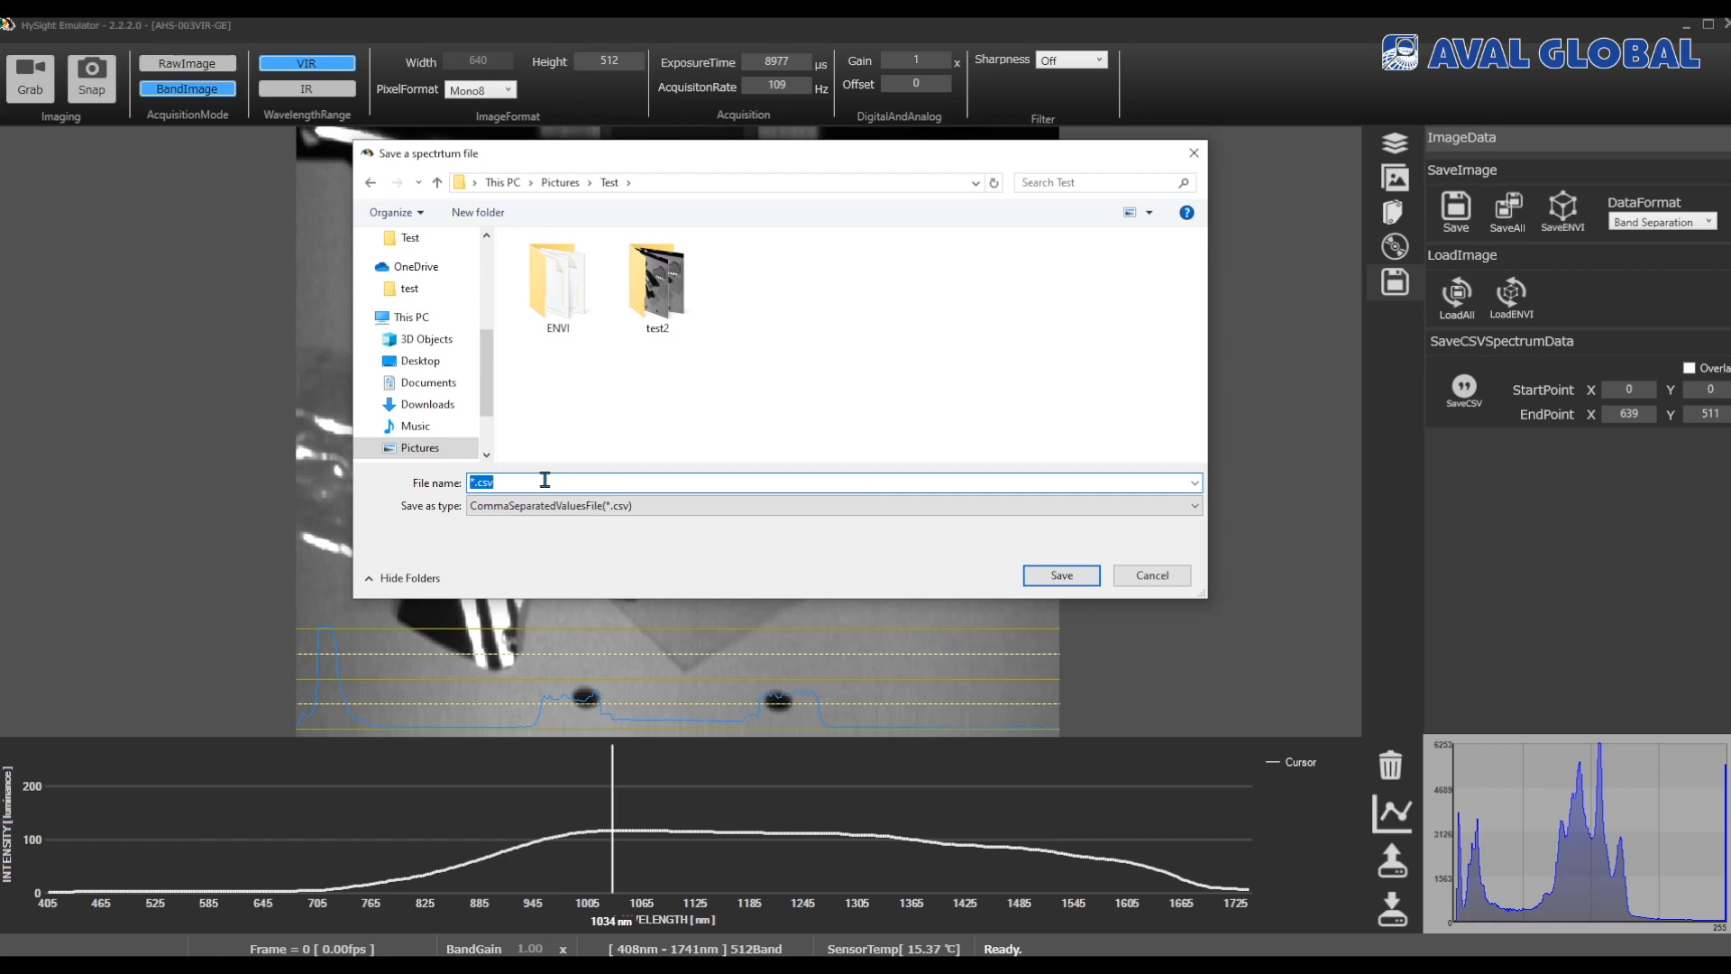
pyautogui.press('Left')
pyautogui.press('Delete')
pyautogui.rightClick(785, 329)
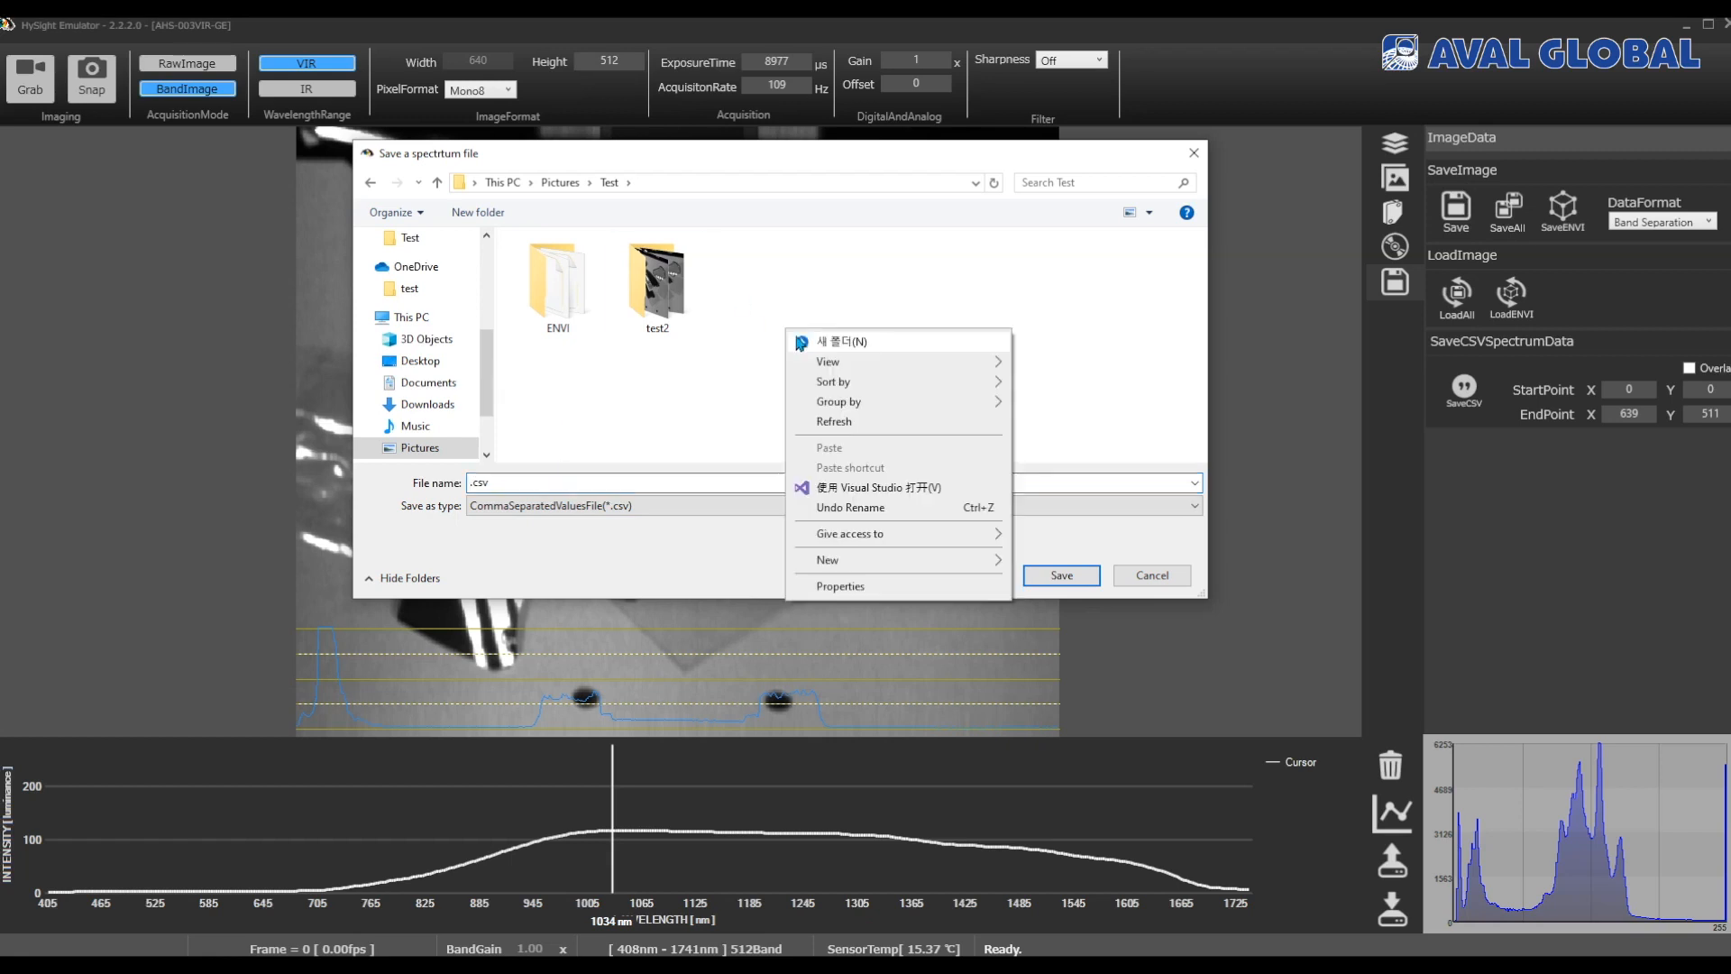
pyautogui.click(799, 340)
pyautogui.write('csv')
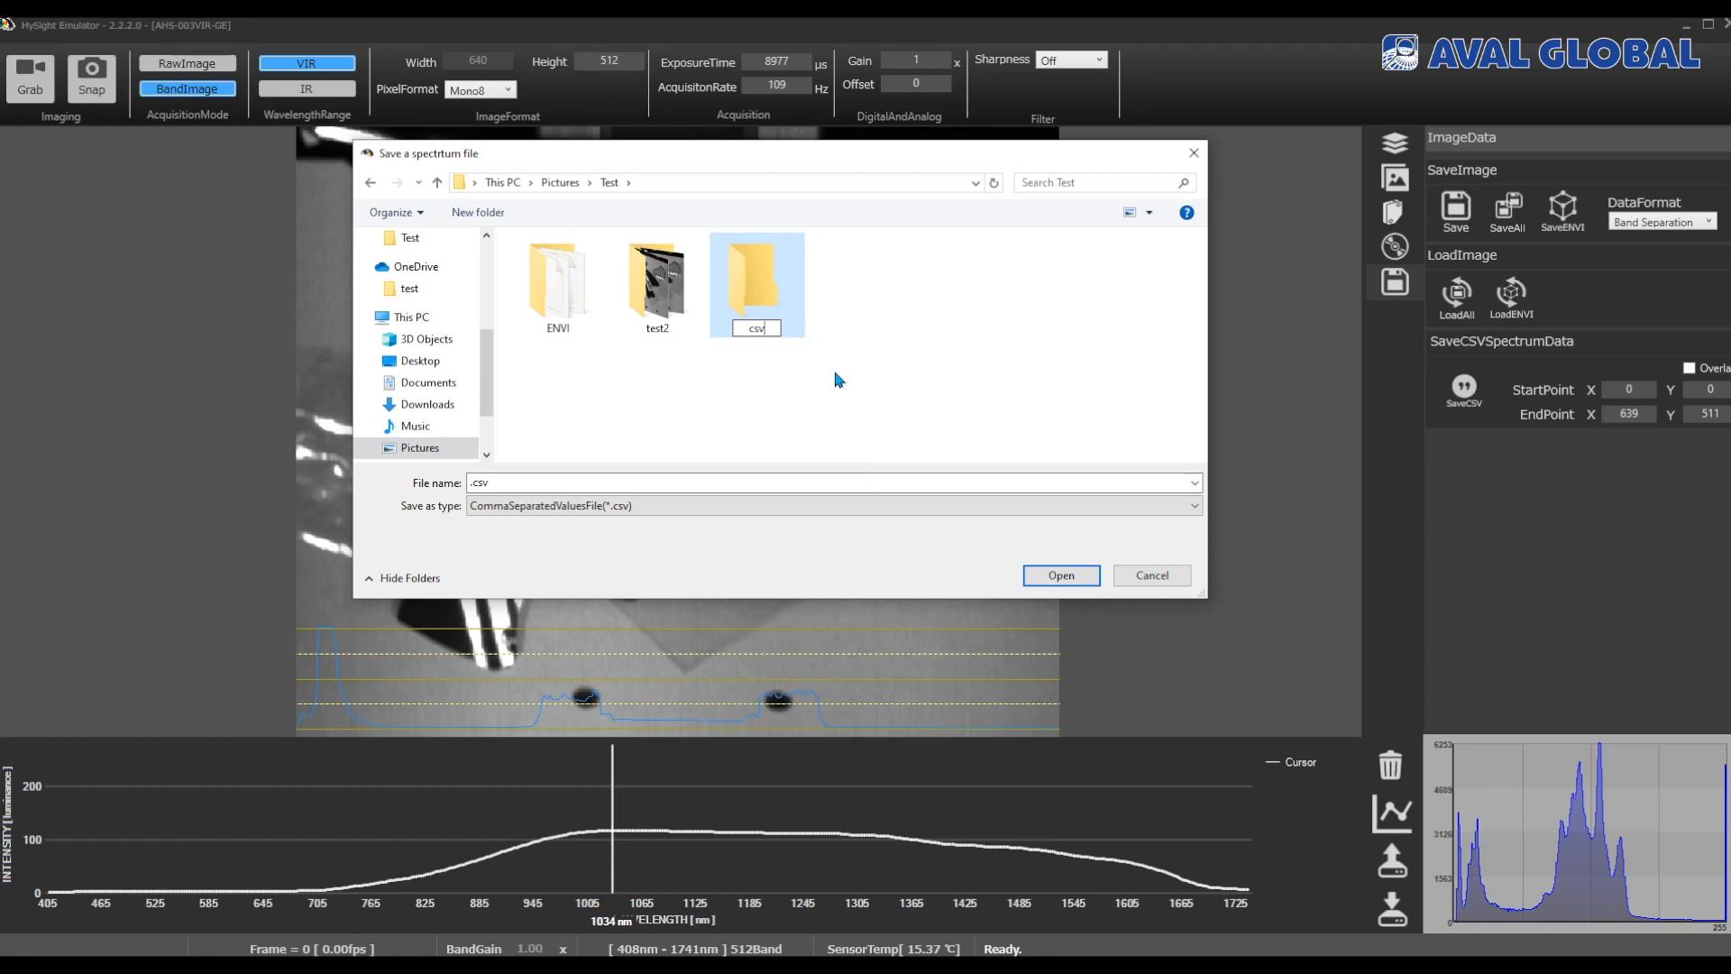
pyautogui.press('Return')
pyautogui.press('Return')
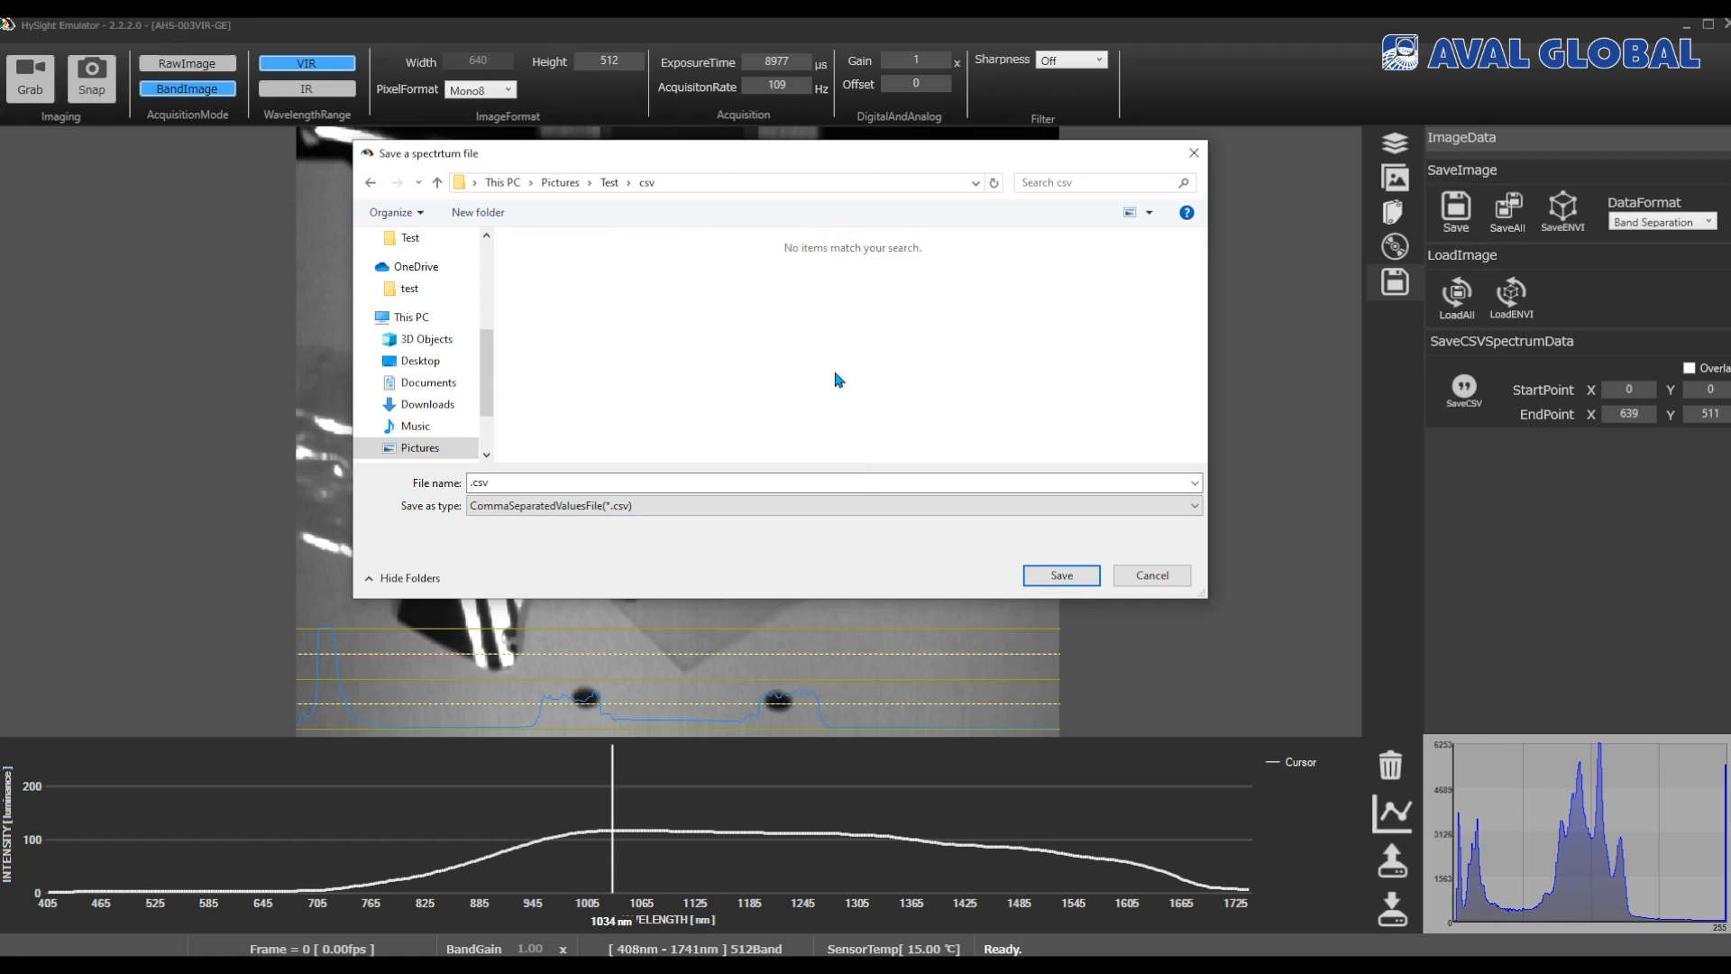
# Step: Save the spectrum data in the csv folder under the file name 1.csv
pyautogui.click(756, 477)
pyautogui.press('Home')
pyautogui.write('1')
pyautogui.press('Return')
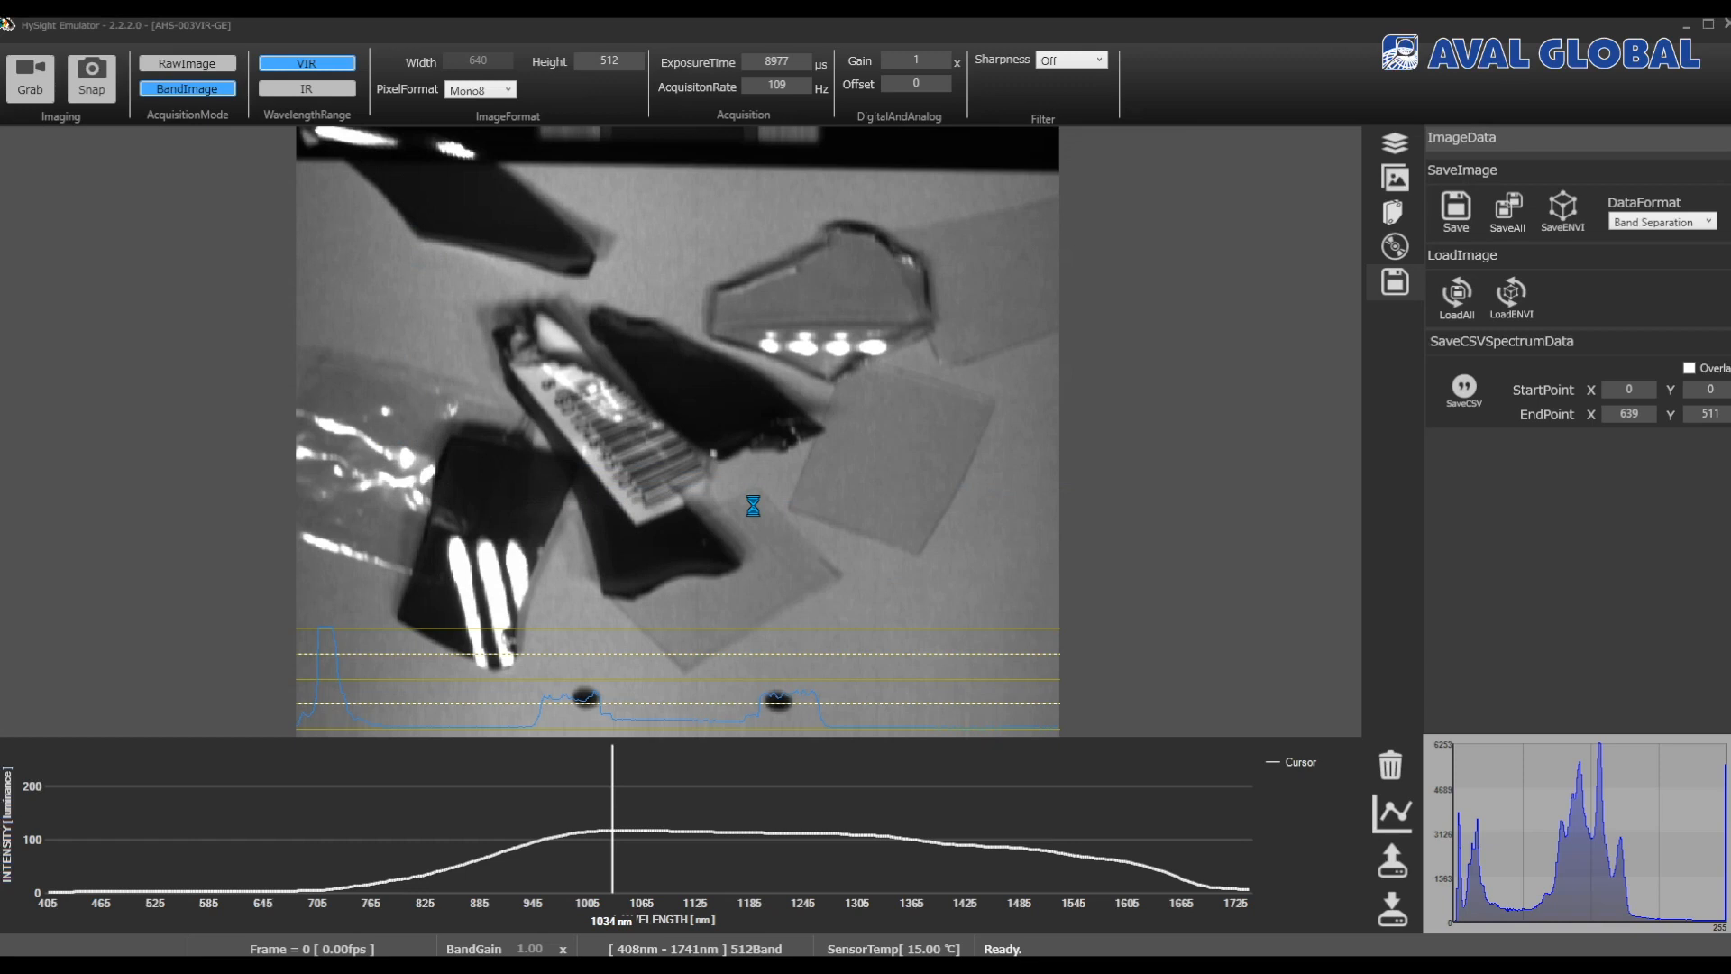
# Step: Browse the csv folder in File Explorer and examine the per-wavelength pixel values in 1_27line.csv
pyautogui.moveTo(459, 969)
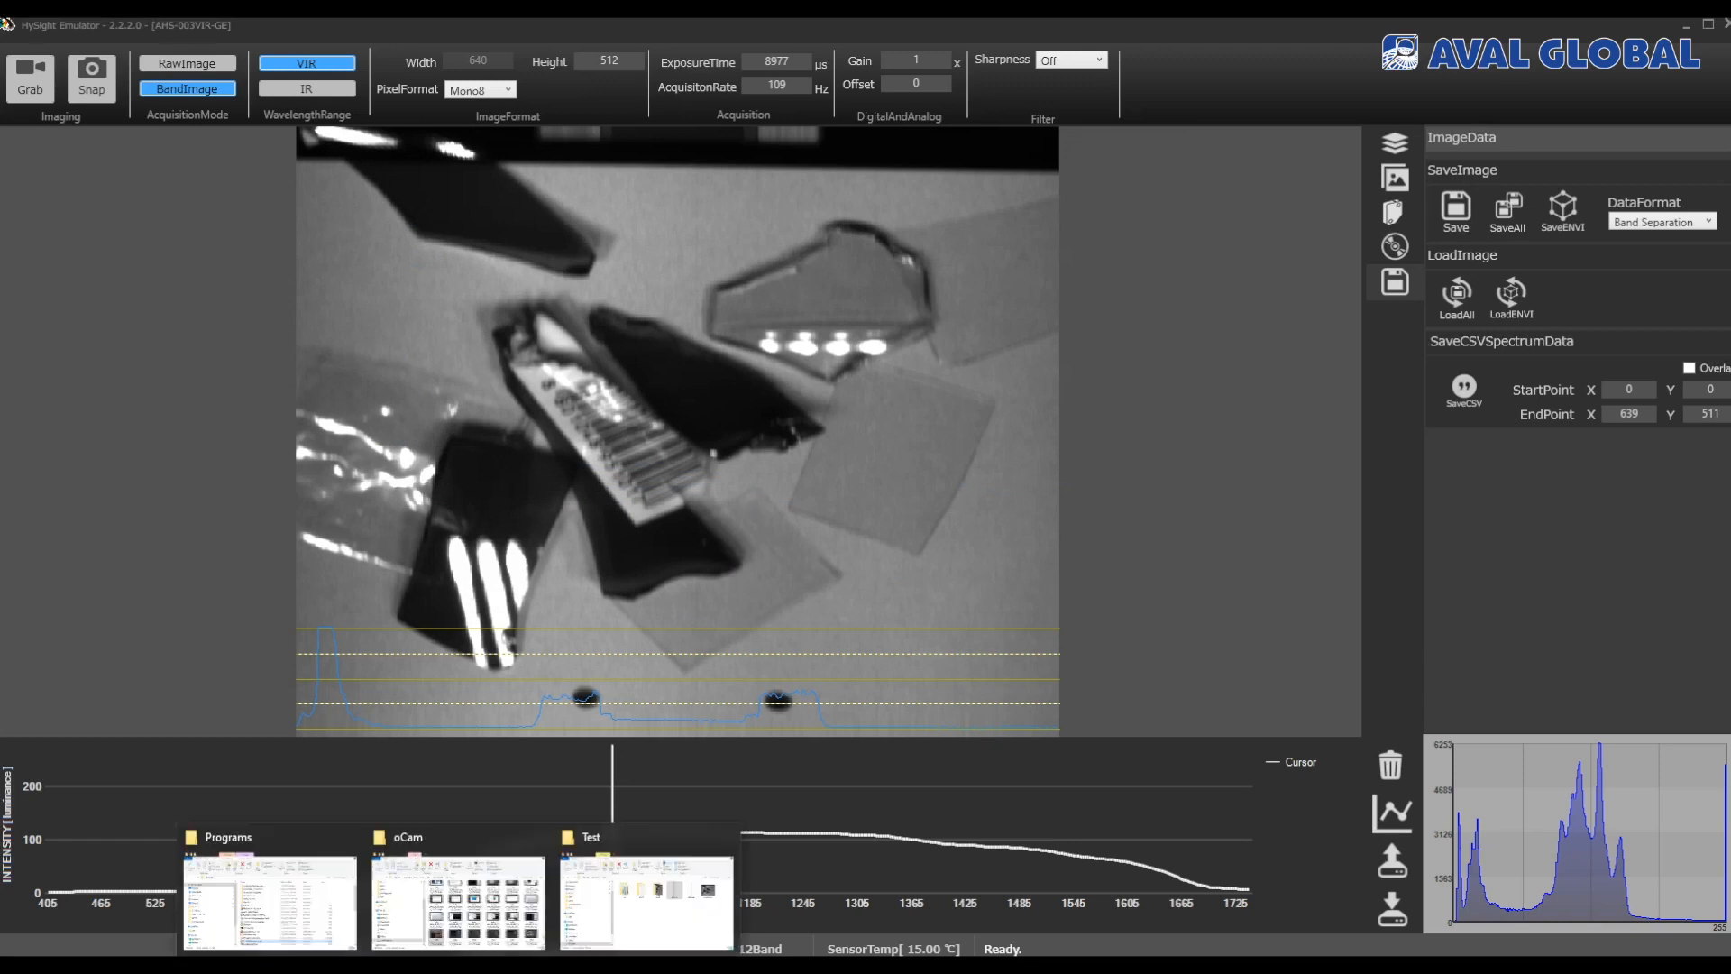
pyautogui.click(658, 909)
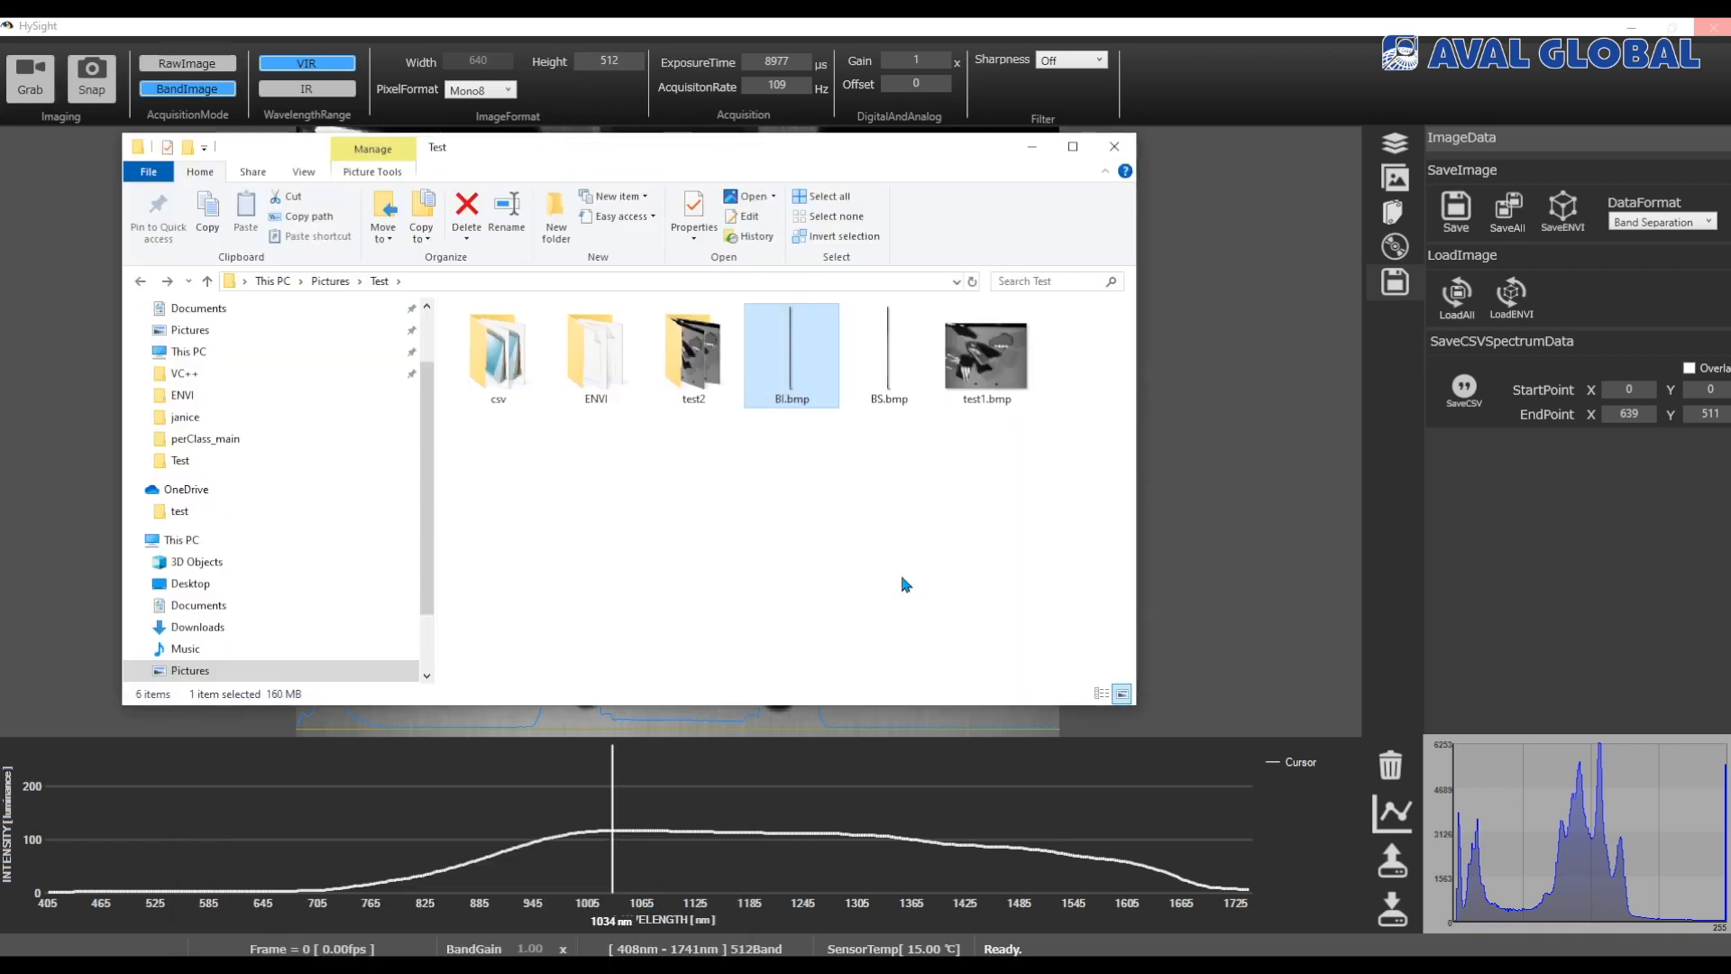
pyautogui.doubleClick(499, 356)
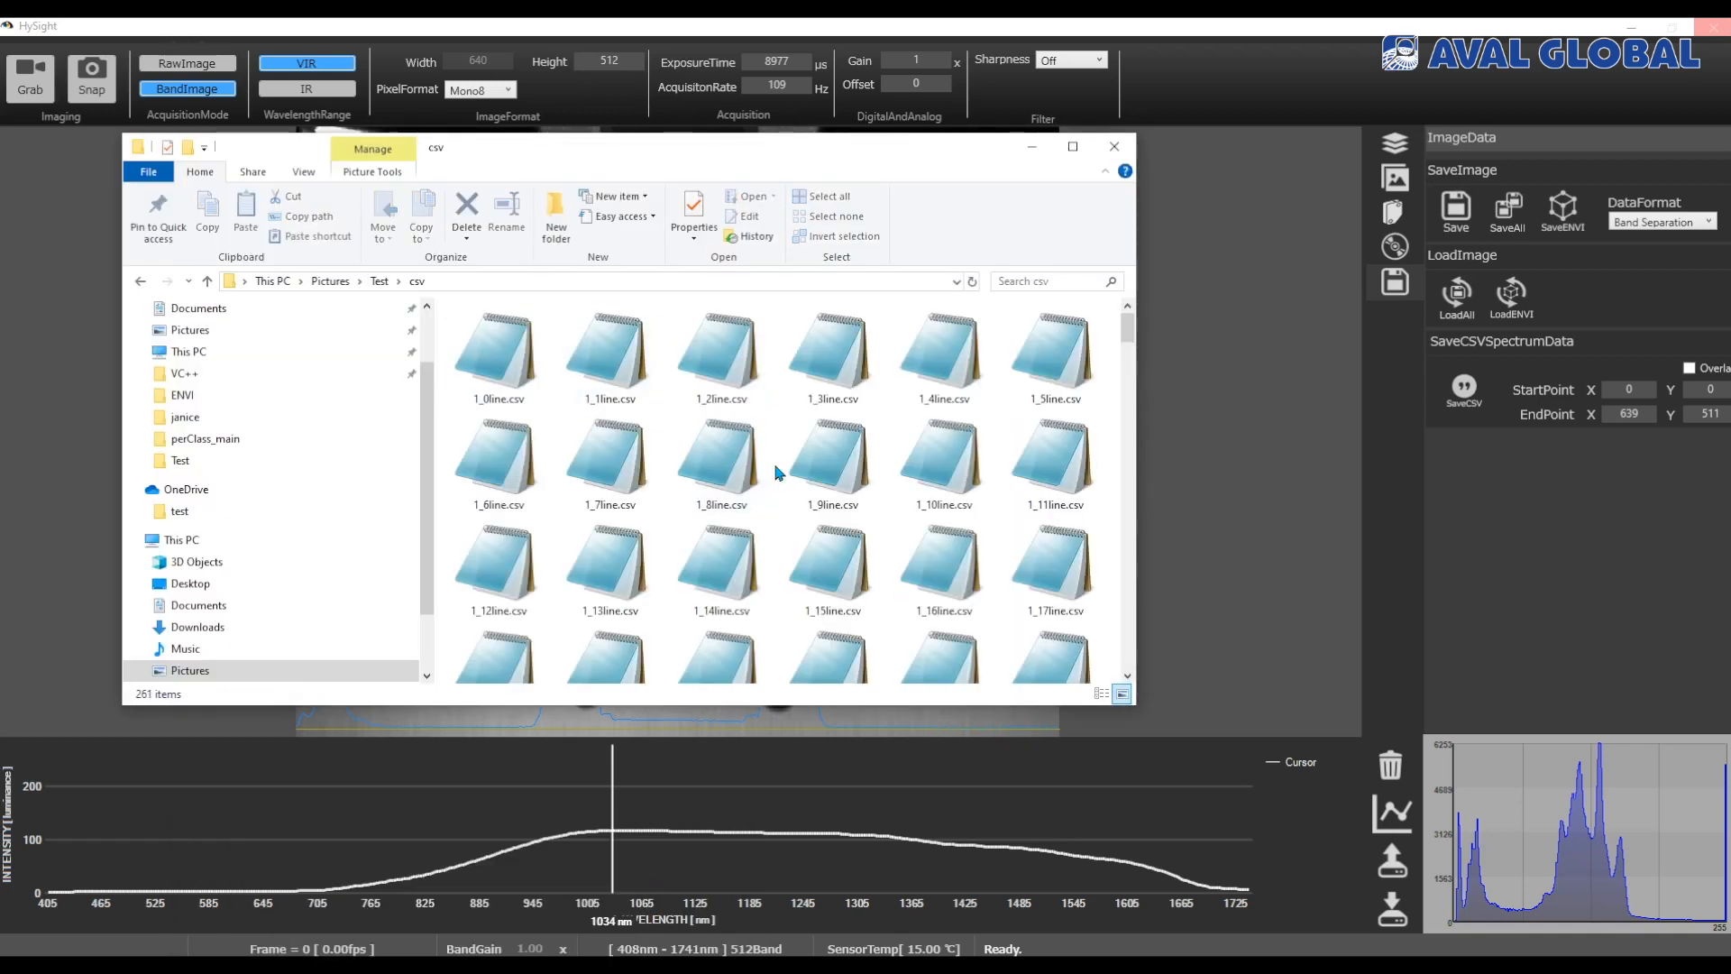
pyautogui.scroll(-3, 811, 451)
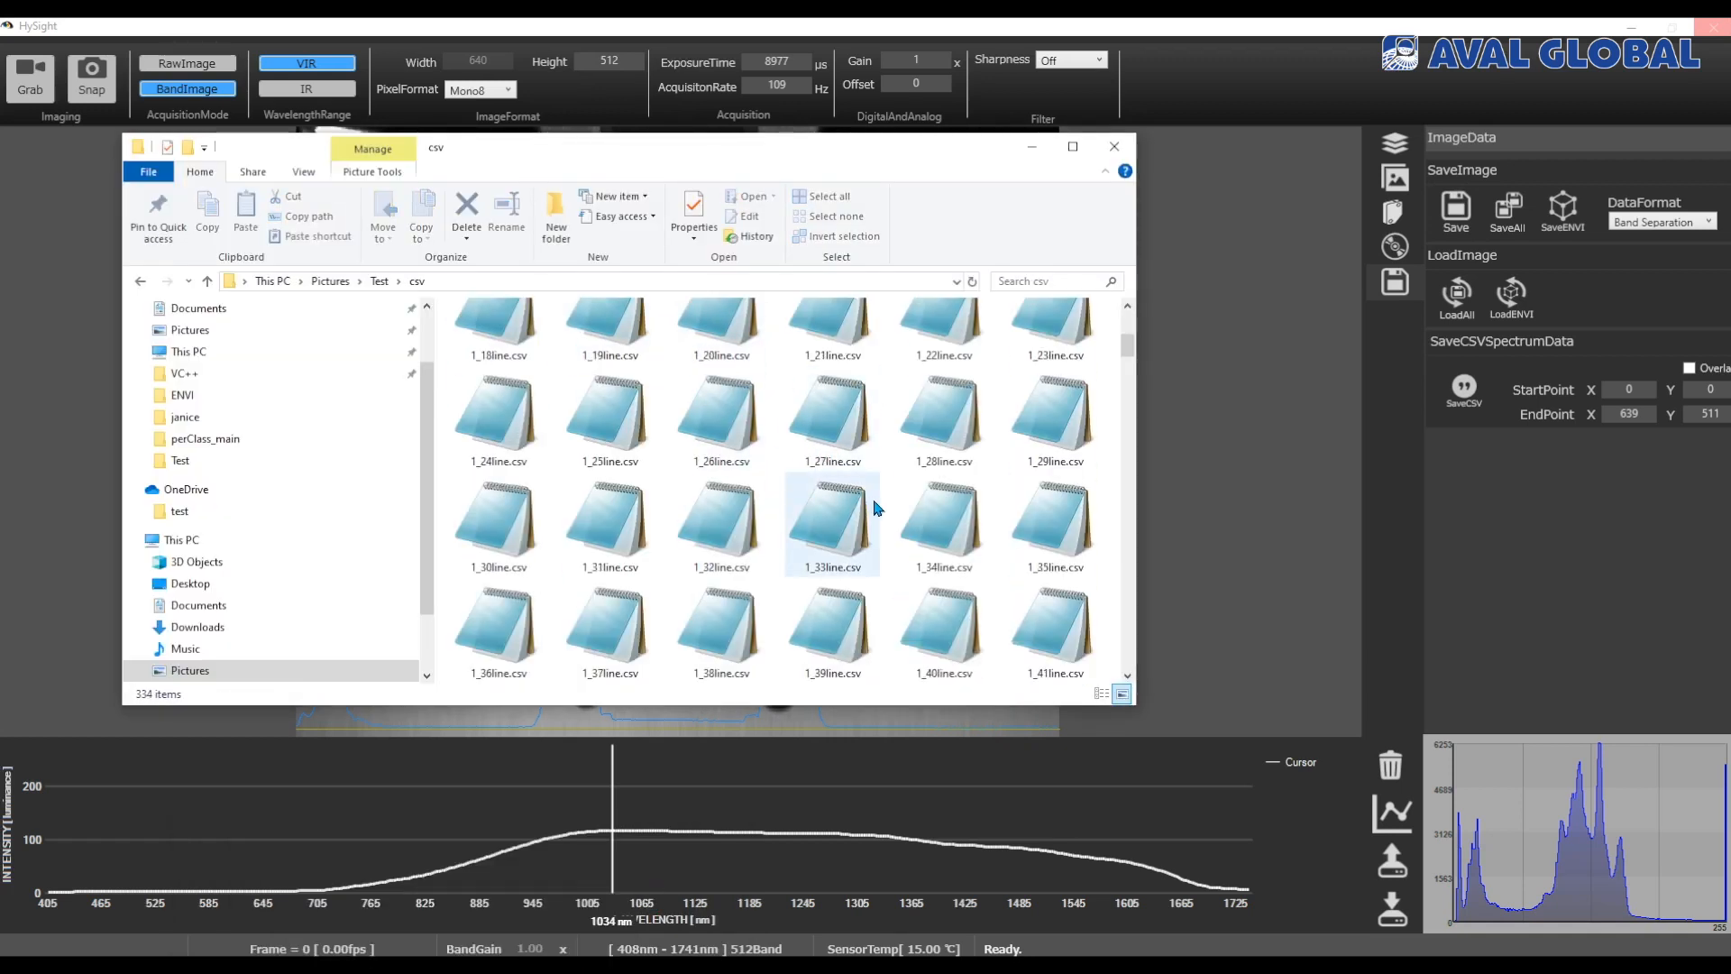
pyautogui.doubleClick(856, 445)
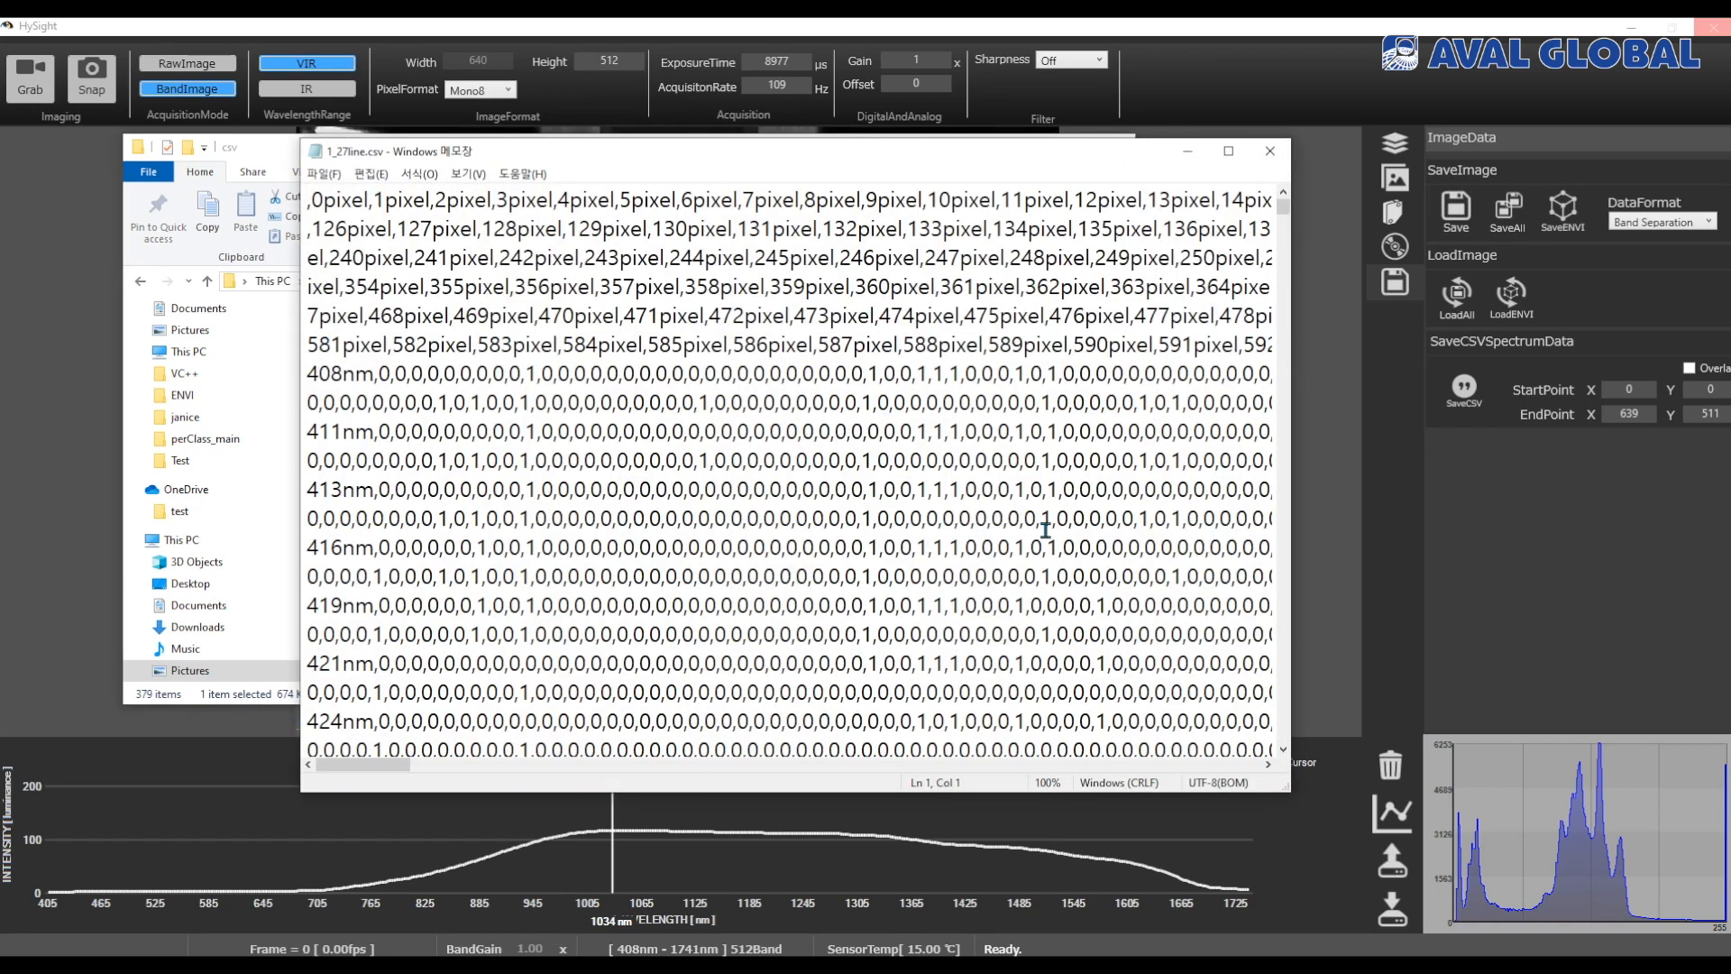
pyautogui.scroll(-1, 1045, 530)
pyautogui.scroll(-20, 1045, 530)
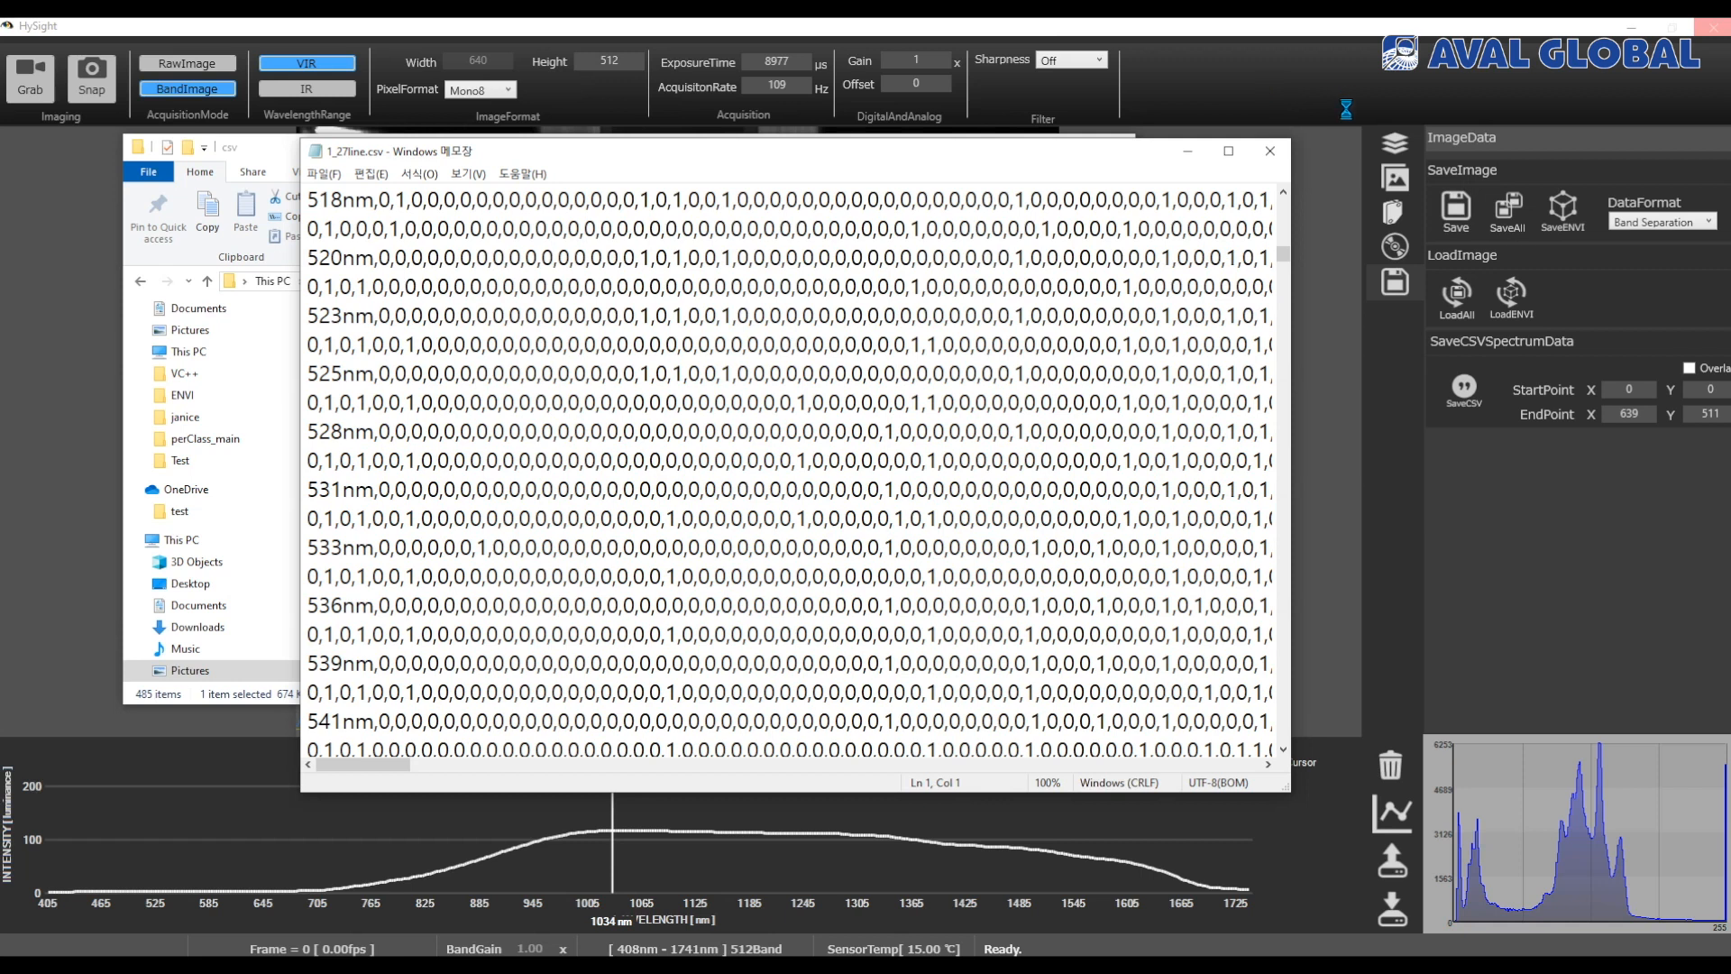
# Step: Close the CSV text file and the csv folder window, and turn on the overlay of the CSV save area
pyautogui.click(1267, 150)
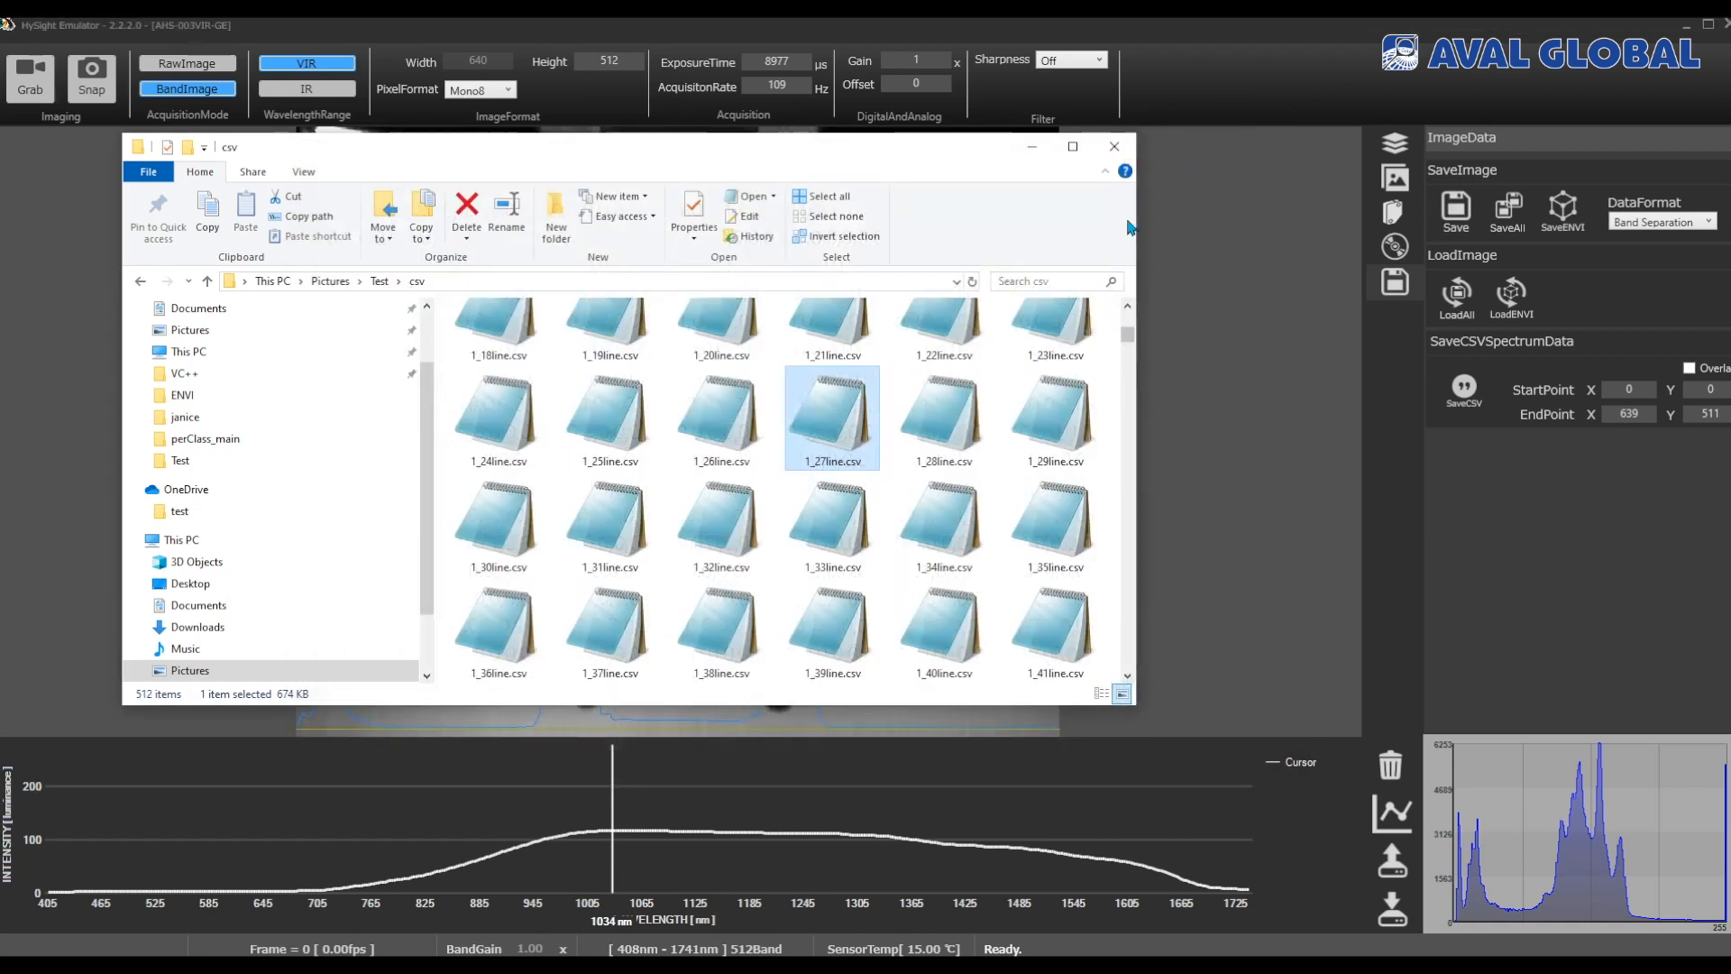
pyautogui.click(1123, 149)
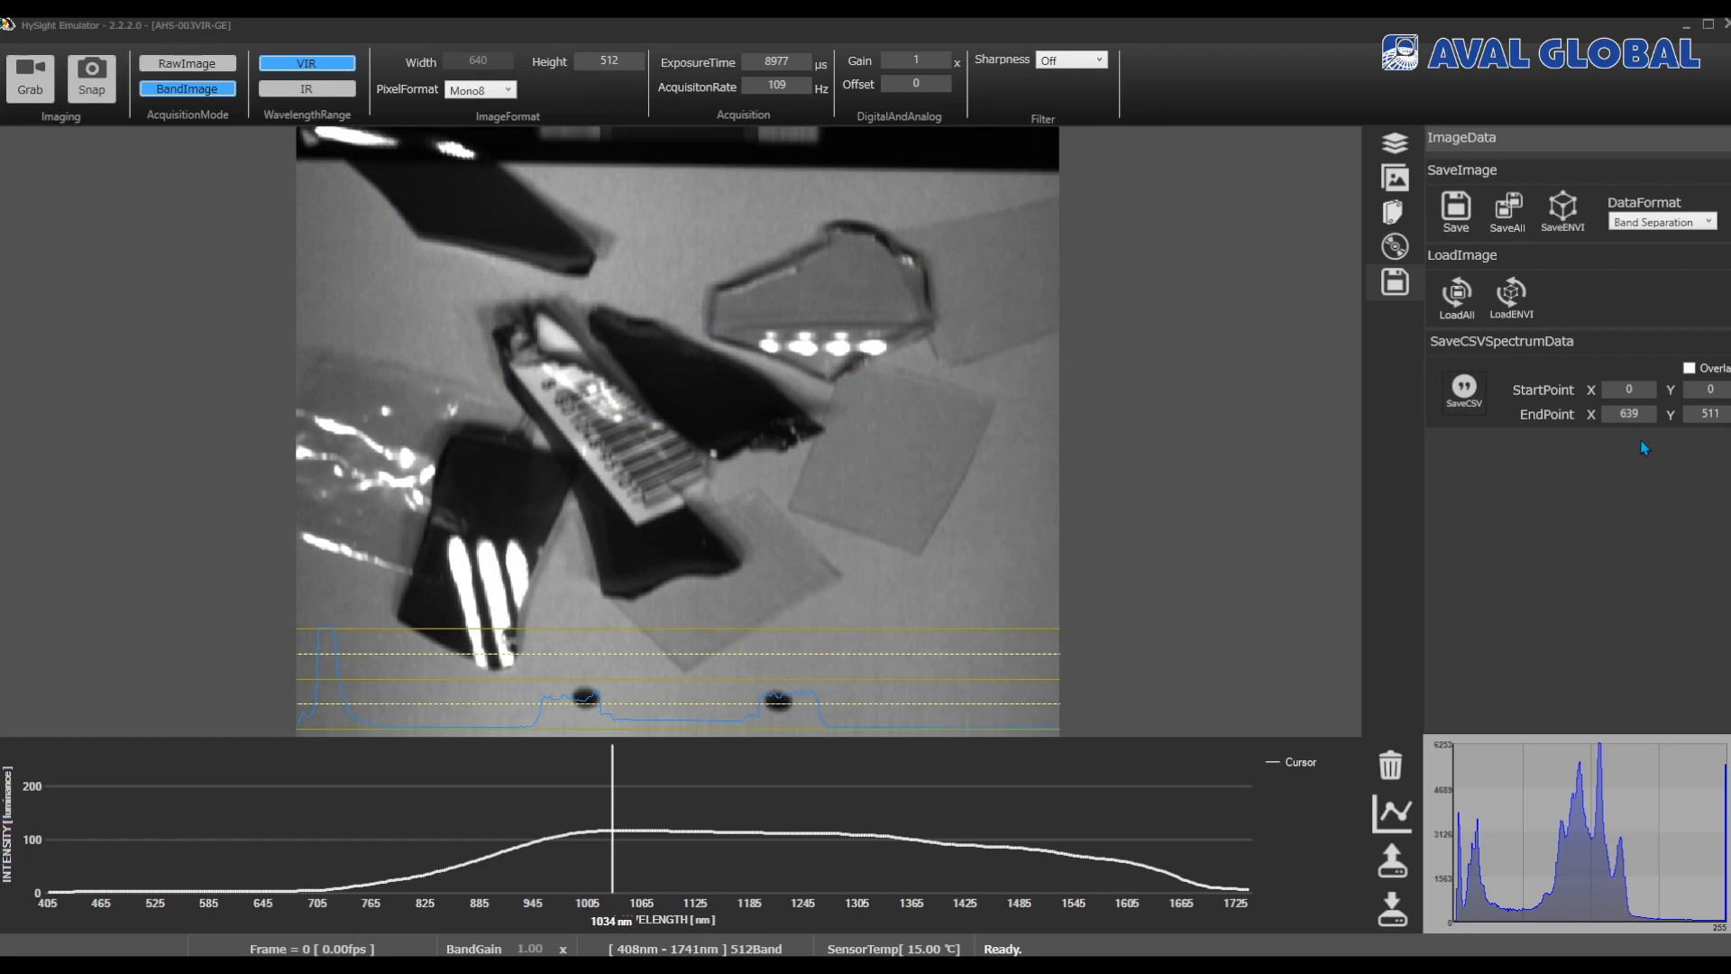
pyautogui.click(1690, 368)
pyautogui.click(1634, 389)
pyautogui.click(1722, 389)
# Step: Examine the save-area overlay around its end point at pixel 639, 511 on the image, and turn the overlay off
pyautogui.scroll(5, 1053, 732)
pyautogui.scroll(1, 1053, 732)
pyautogui.moveTo(1090, 710); pyautogui.dragTo(1034, 429)
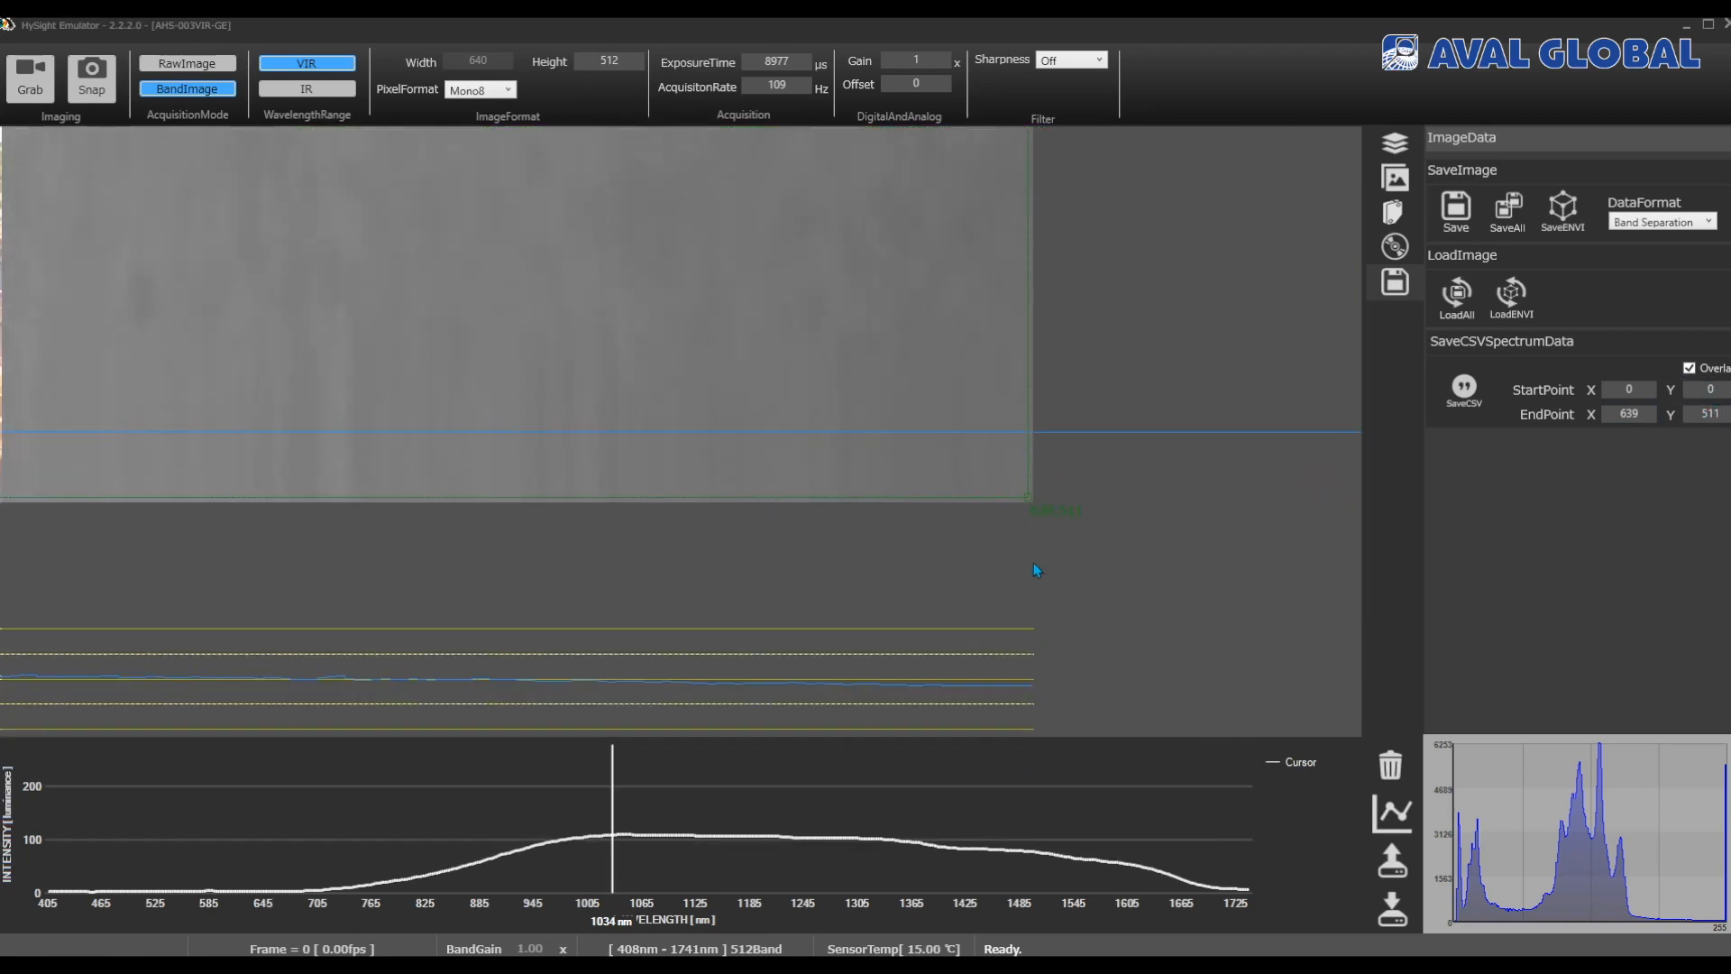
pyautogui.scroll(5, 1035, 496)
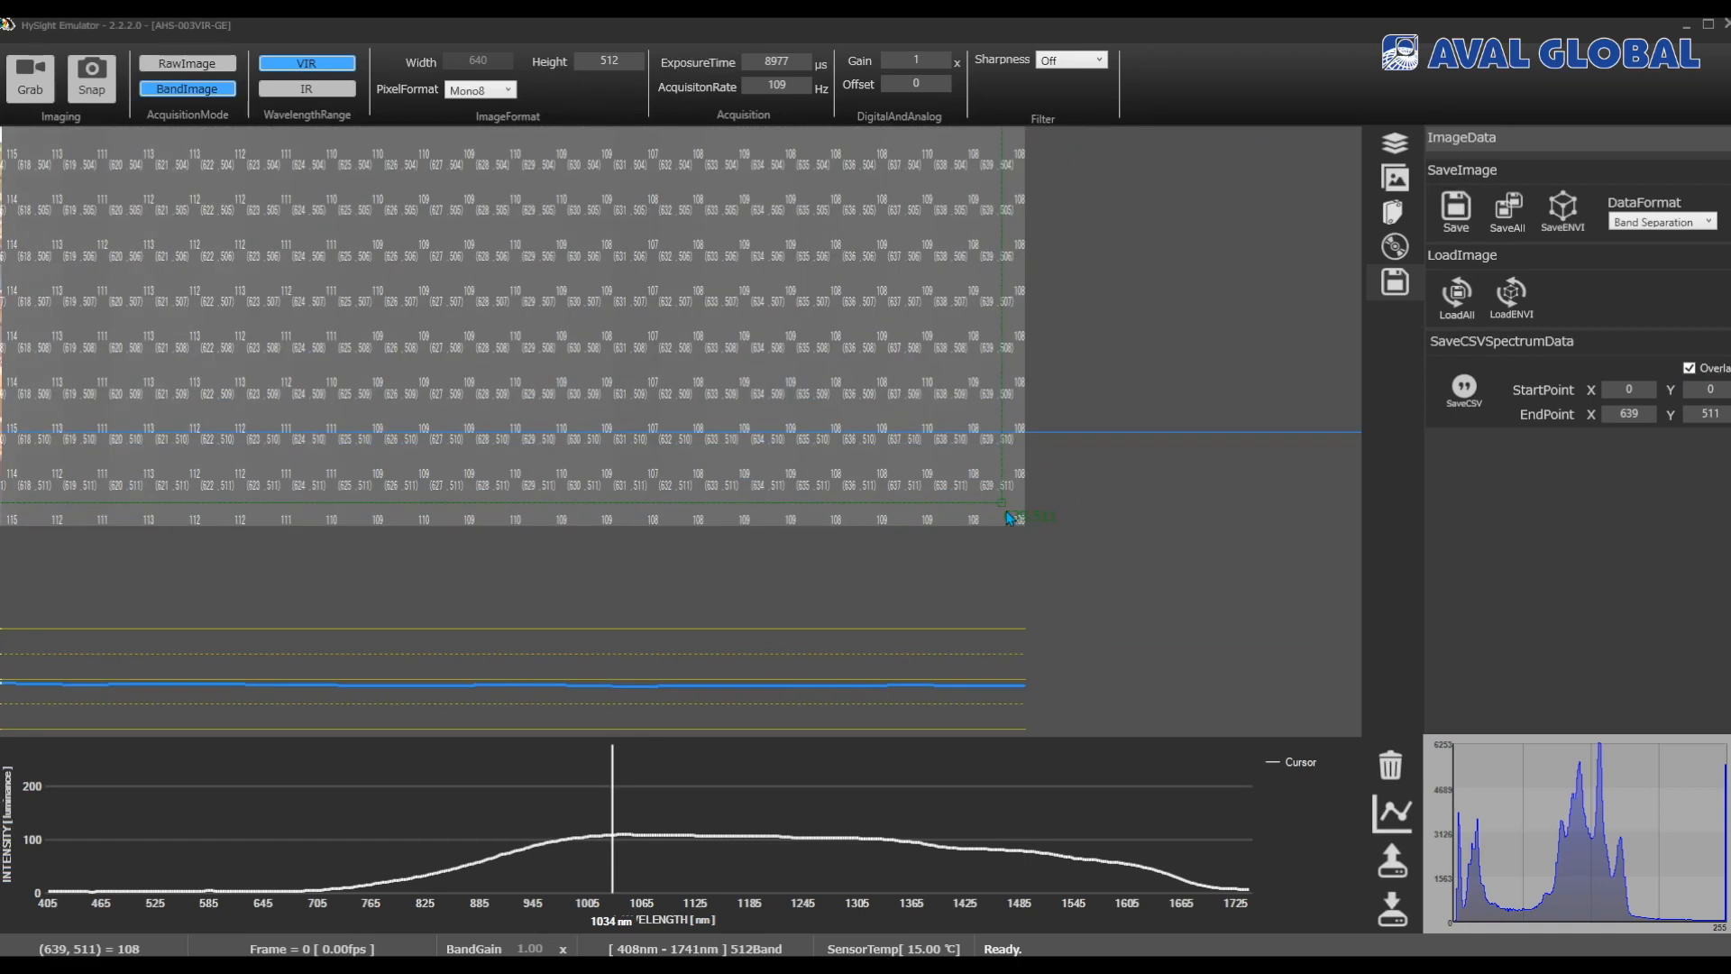
pyautogui.scroll(-3, 1012, 519)
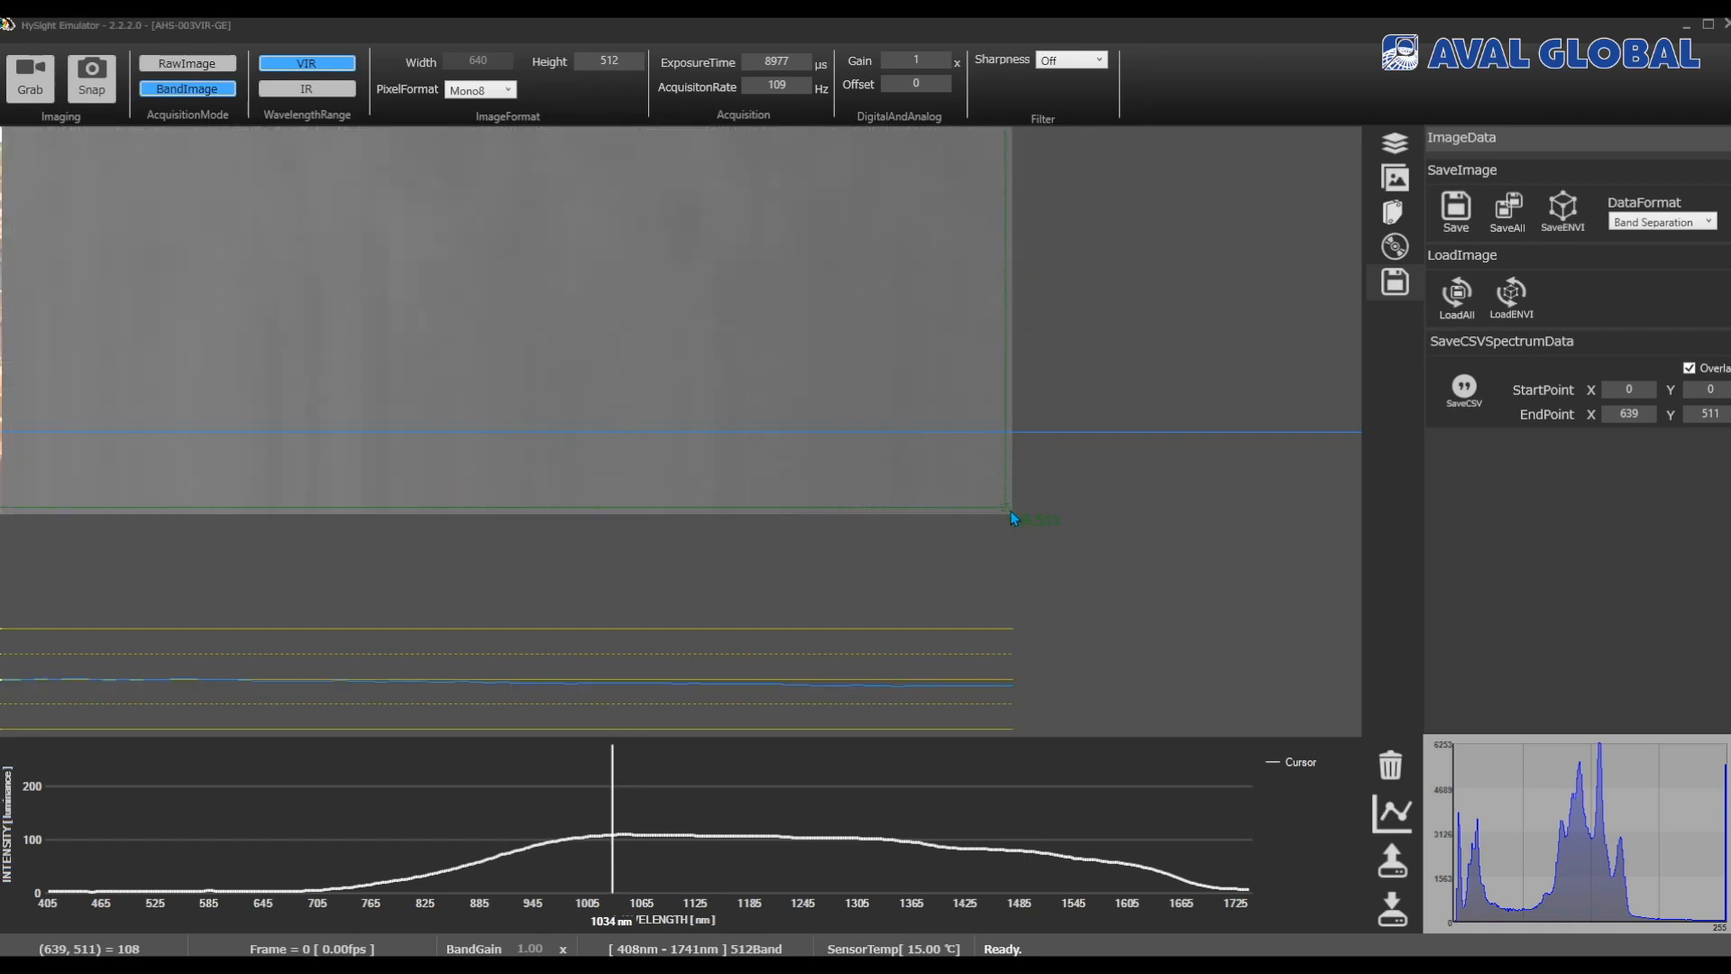
pyautogui.click(1634, 409)
pyautogui.doubleClick(752, 397)
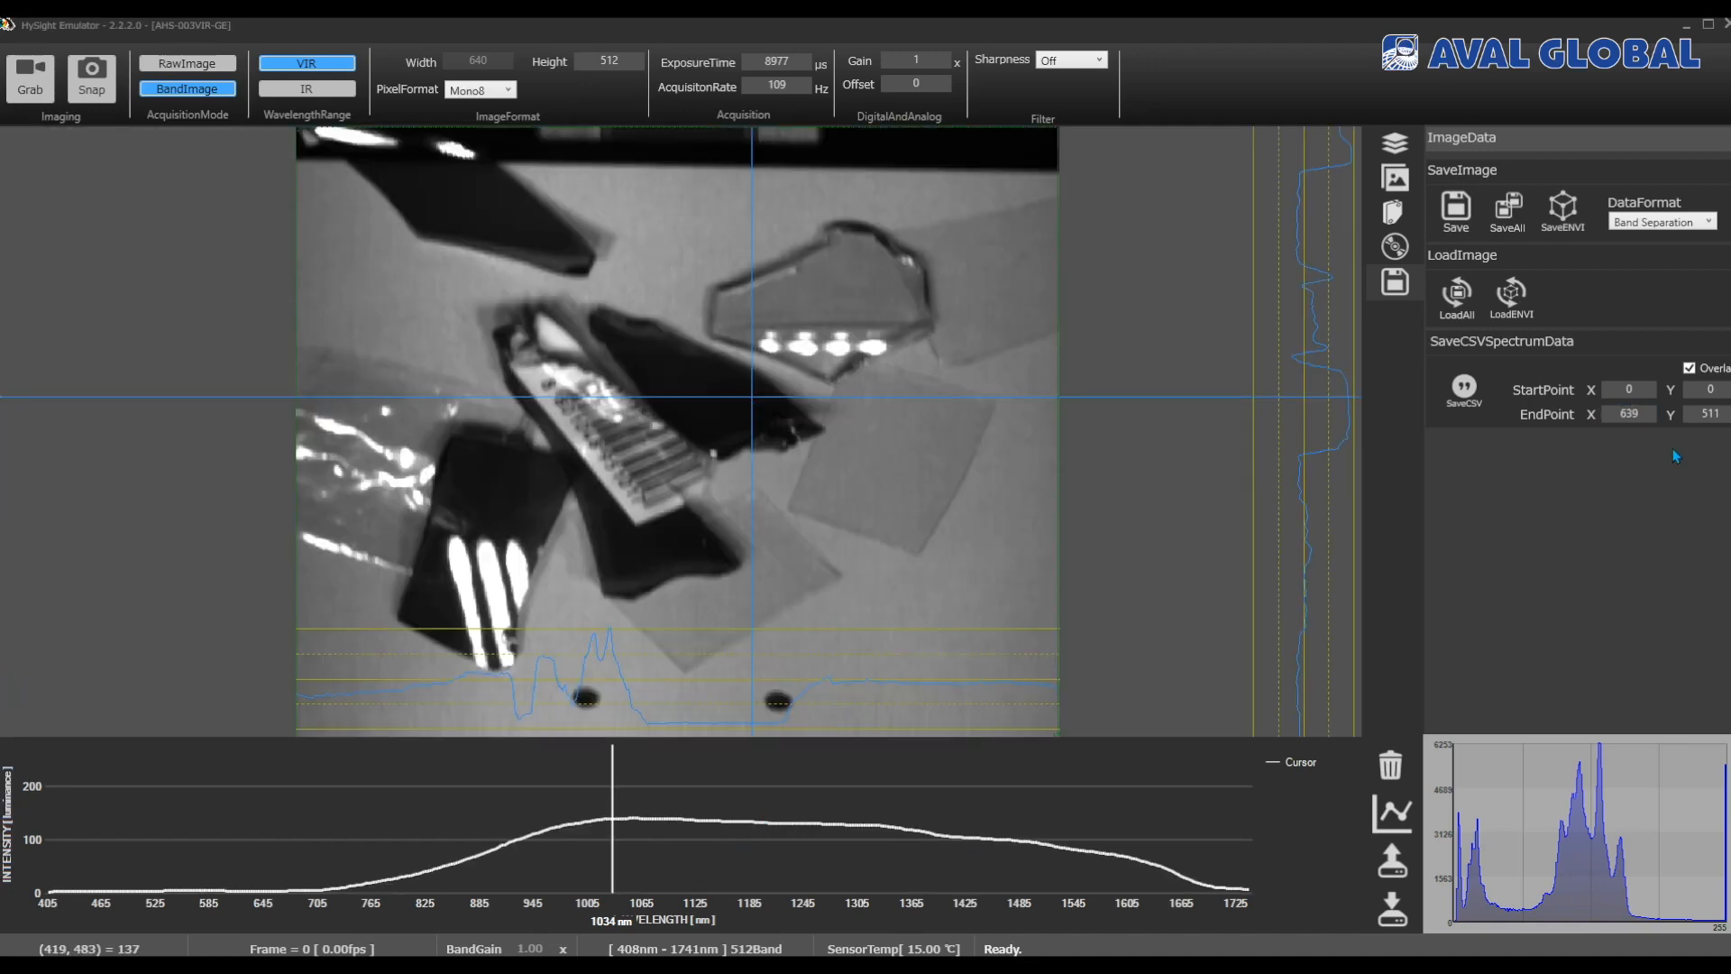
pyautogui.click(1691, 369)
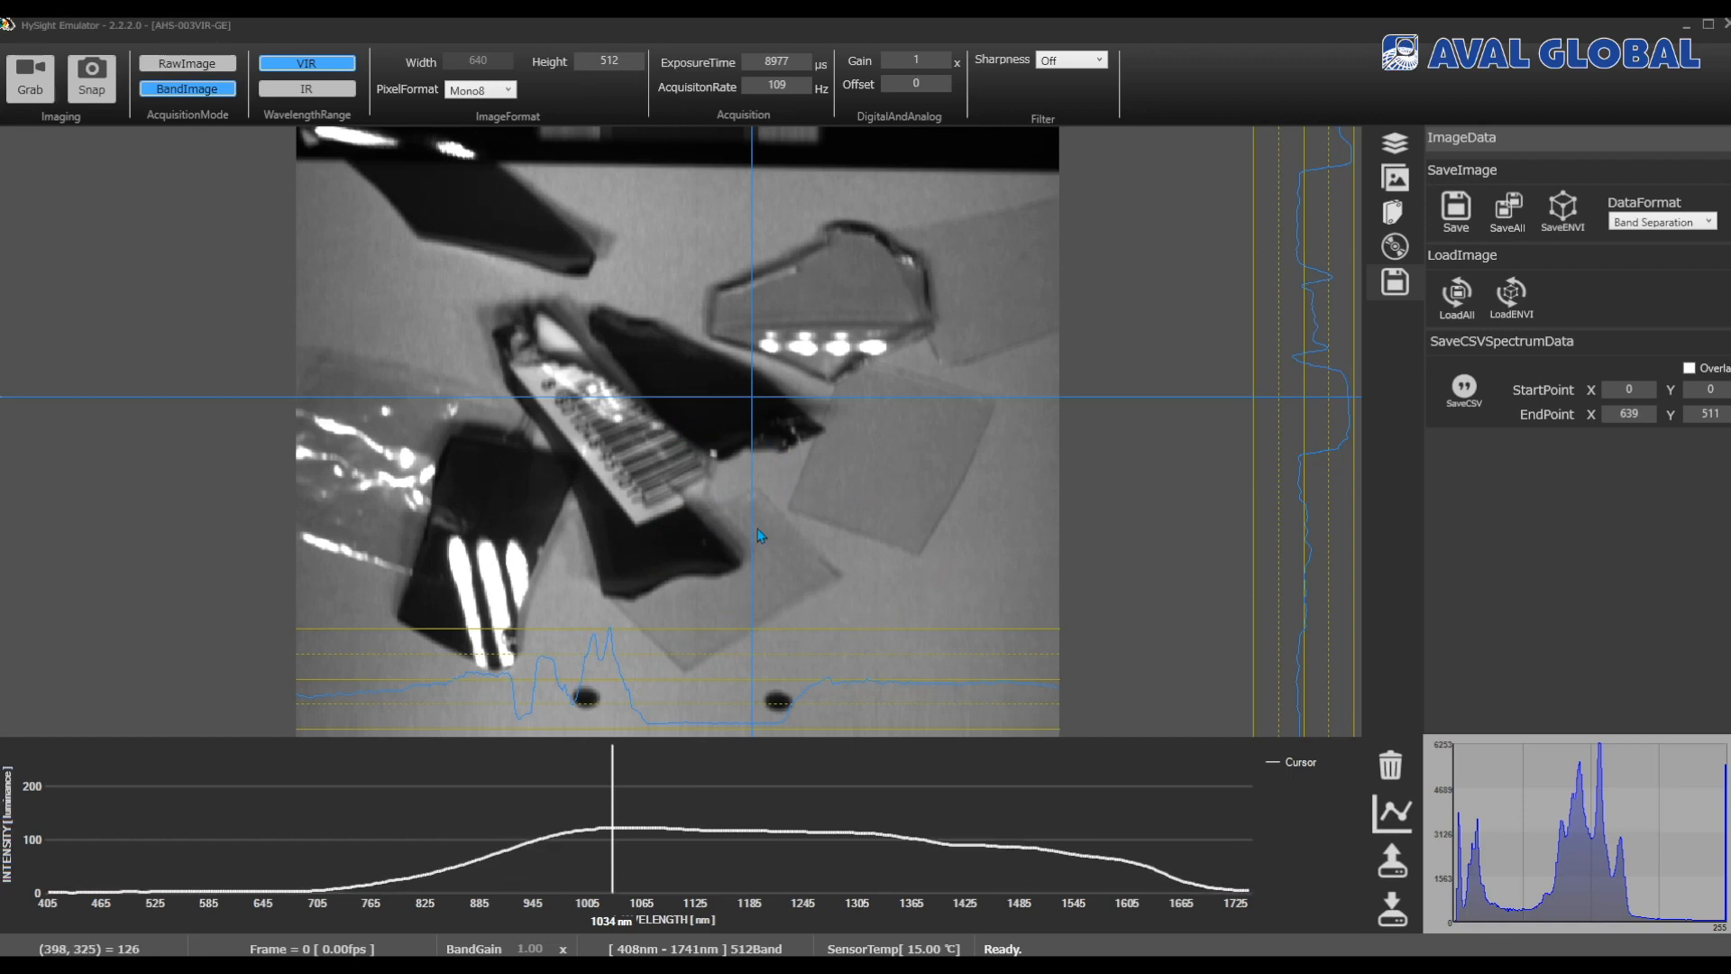
# Step: Register the spectra of the pale sheet at X:408 Y:367 and of the left black spot at X:247 Y:480
pyautogui.rightClick(785, 568)
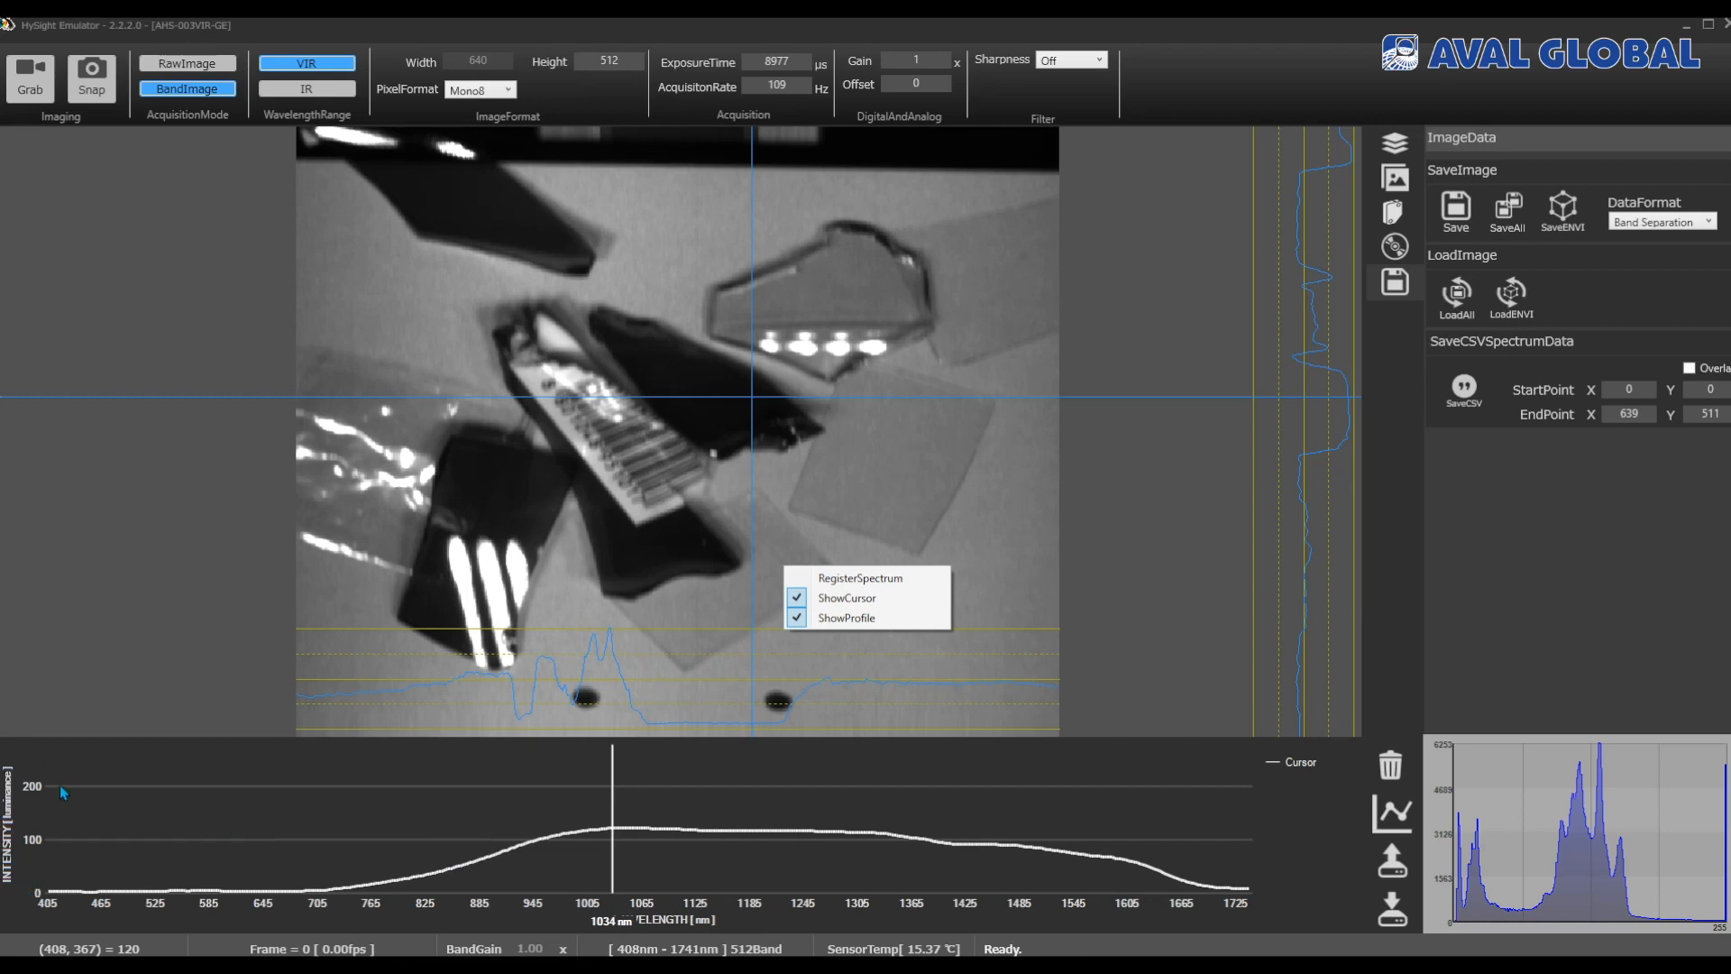
pyautogui.click(859, 579)
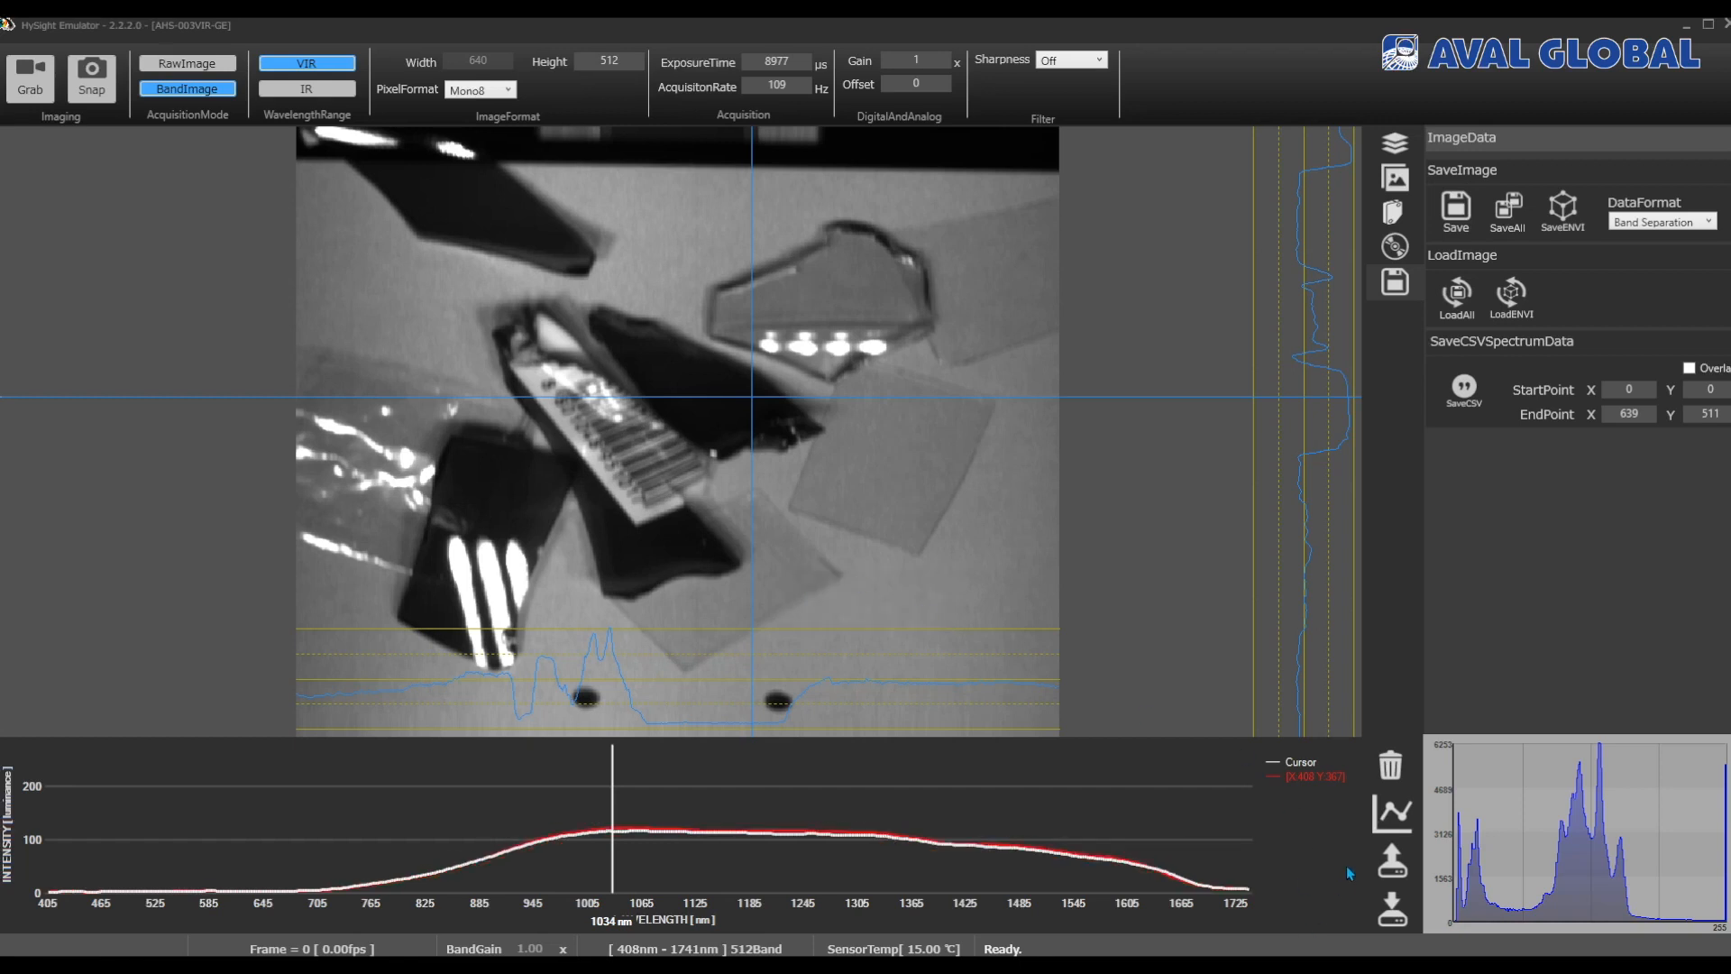
pyautogui.click(1327, 781)
pyautogui.rightClick(592, 703)
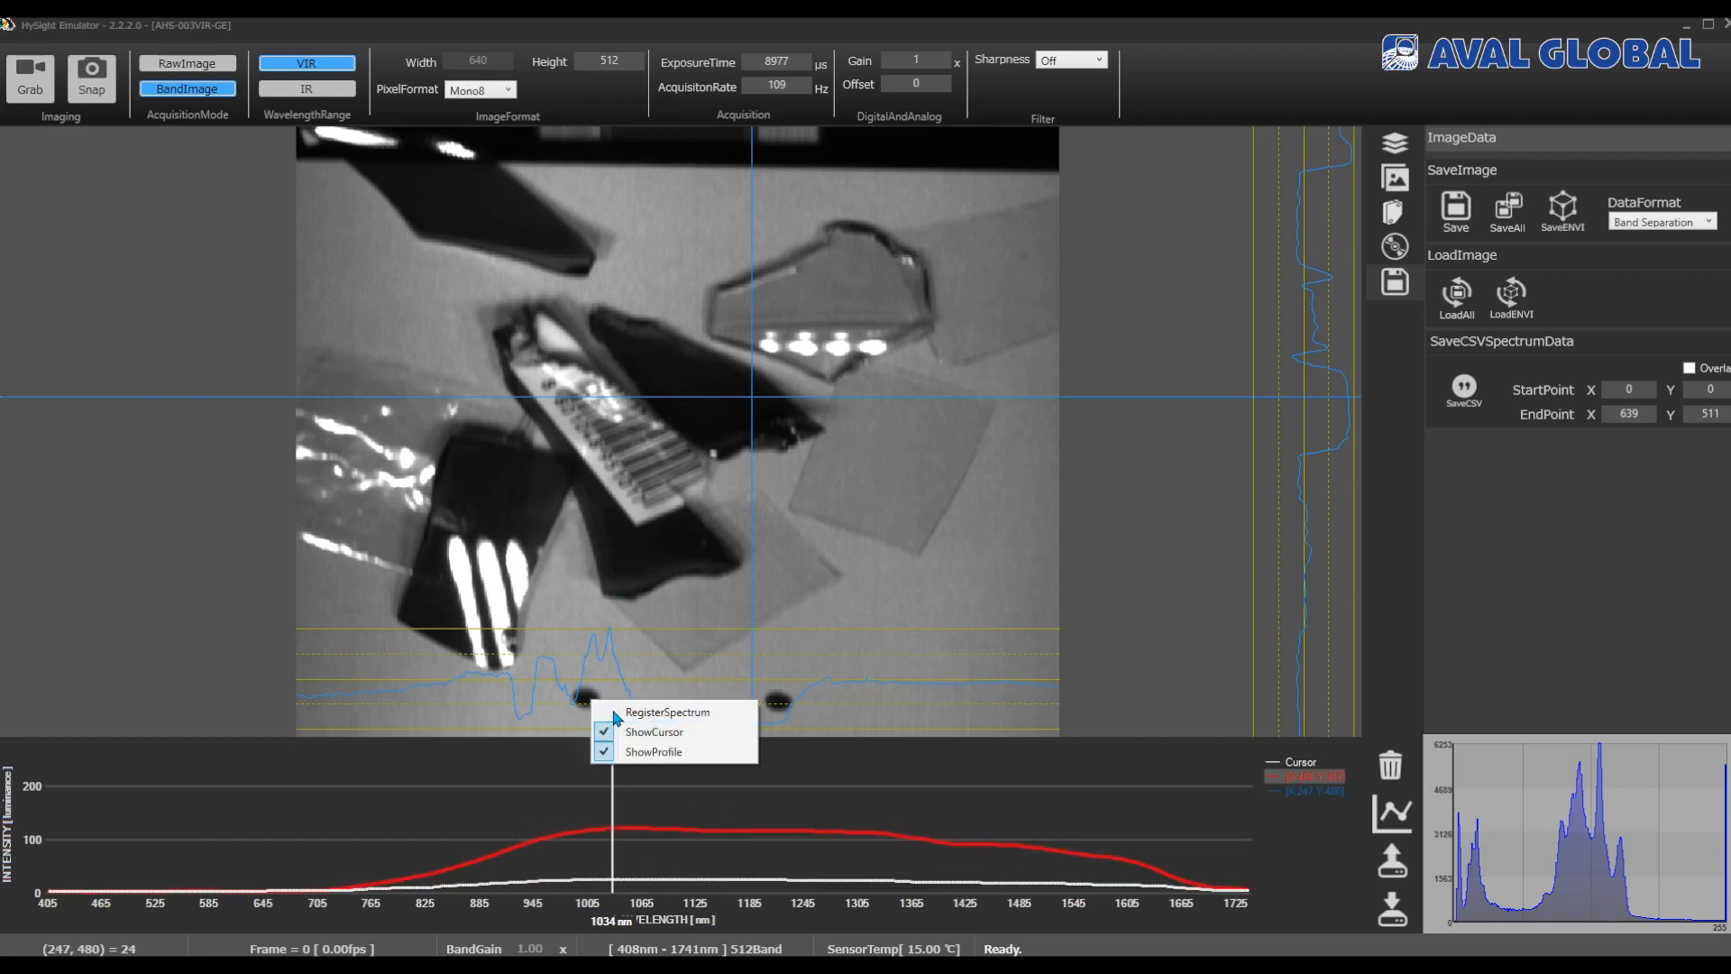
pyautogui.click(617, 714)
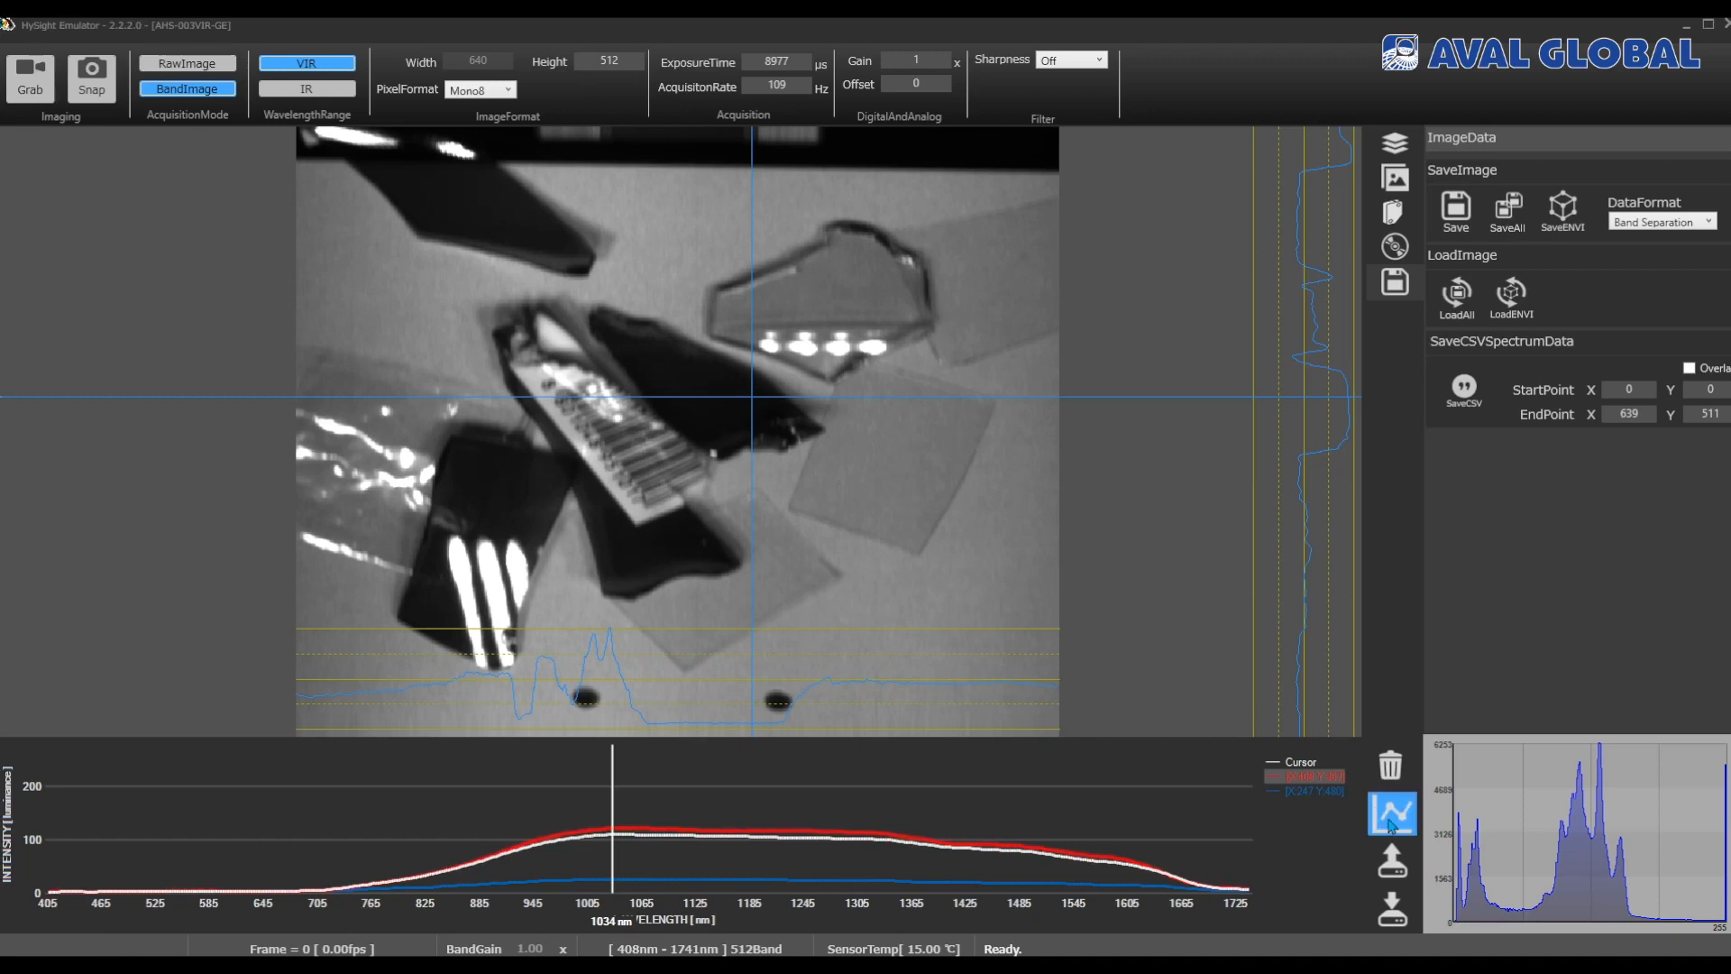
pyautogui.rightClick(1332, 776)
pyautogui.moveTo(1380, 788)
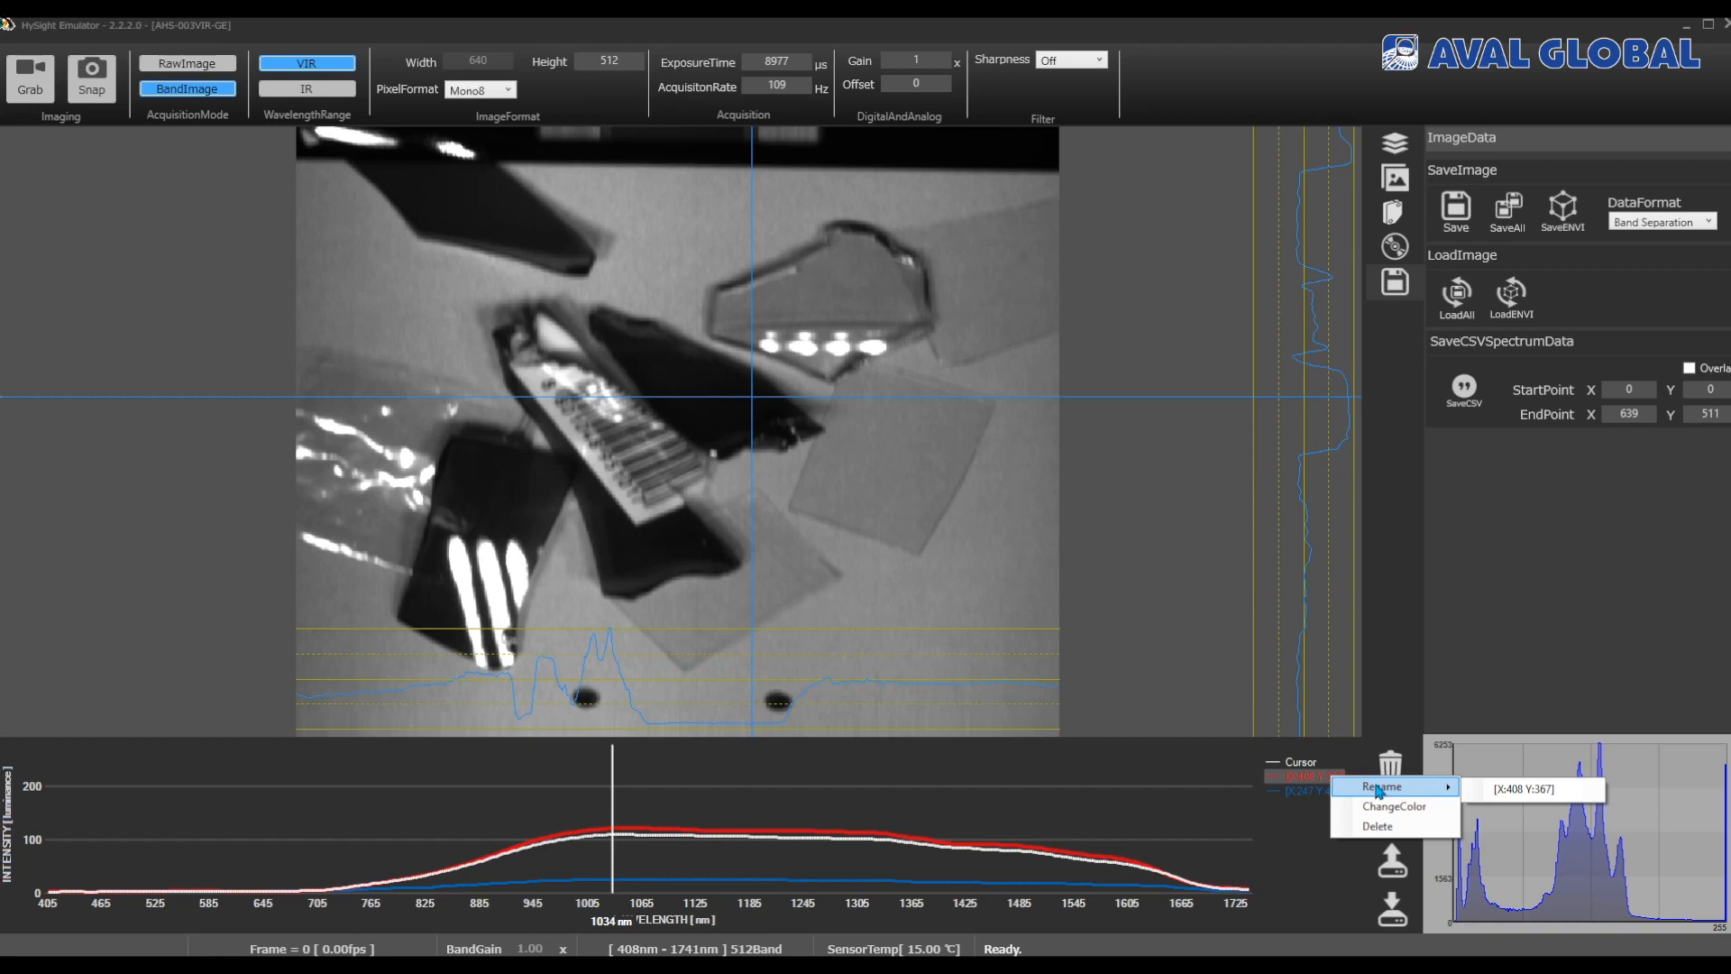
pyautogui.click(1398, 806)
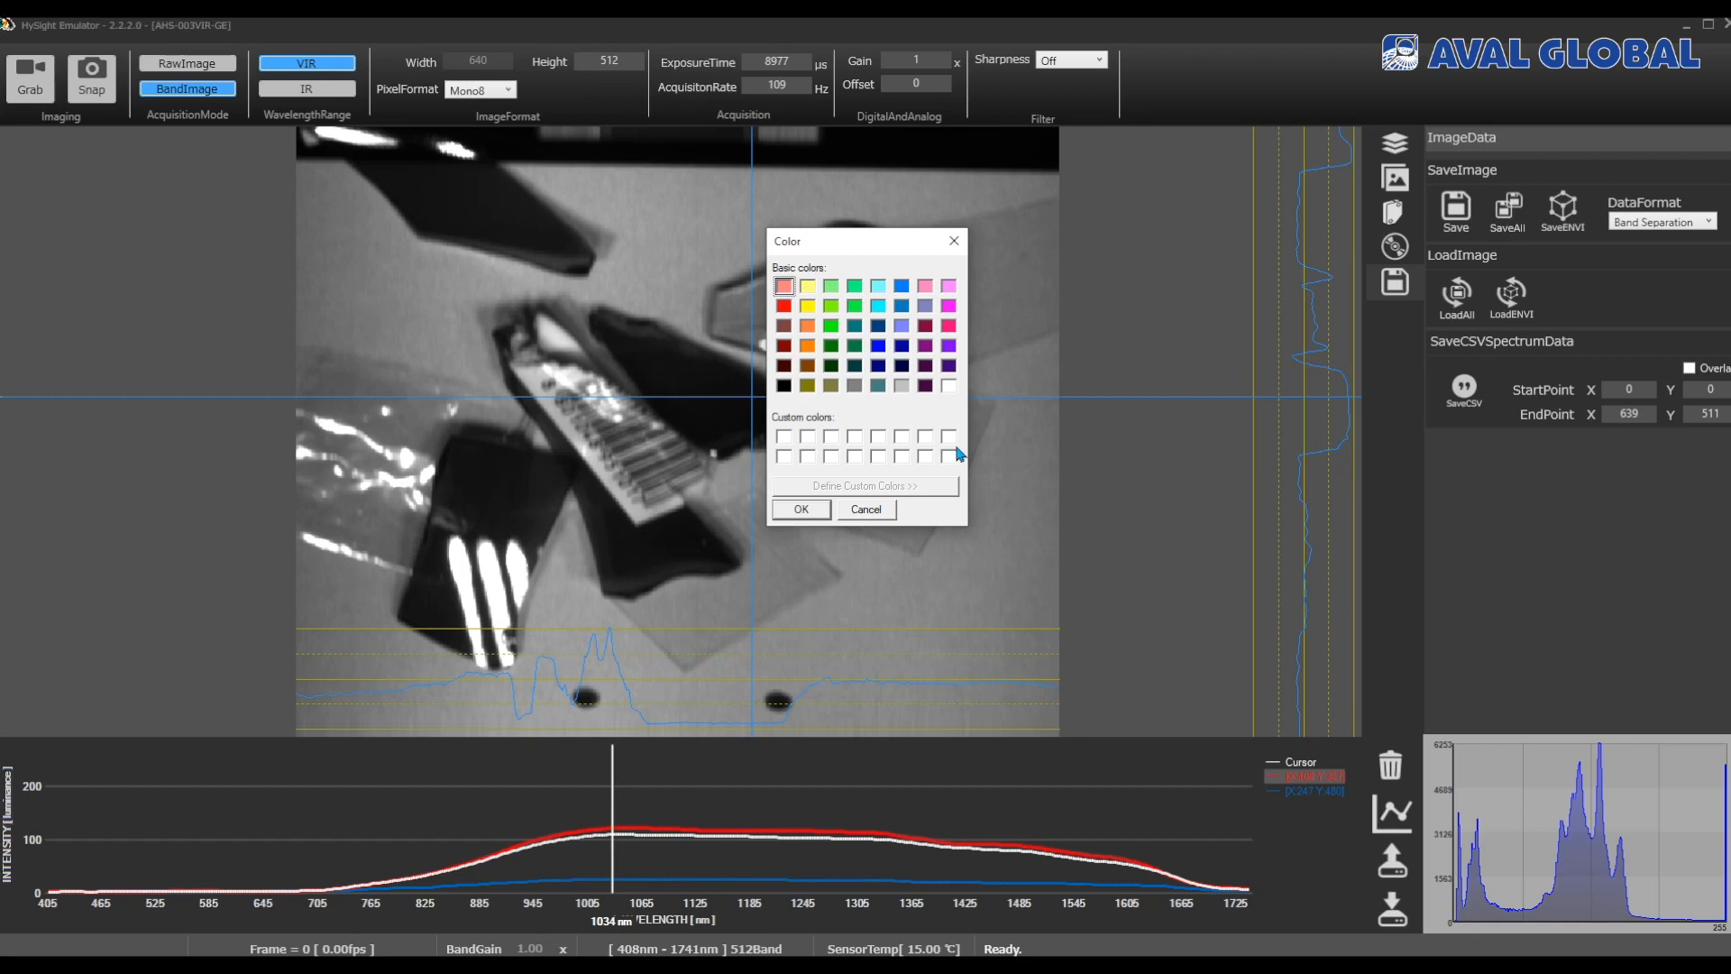
pyautogui.click(871, 510)
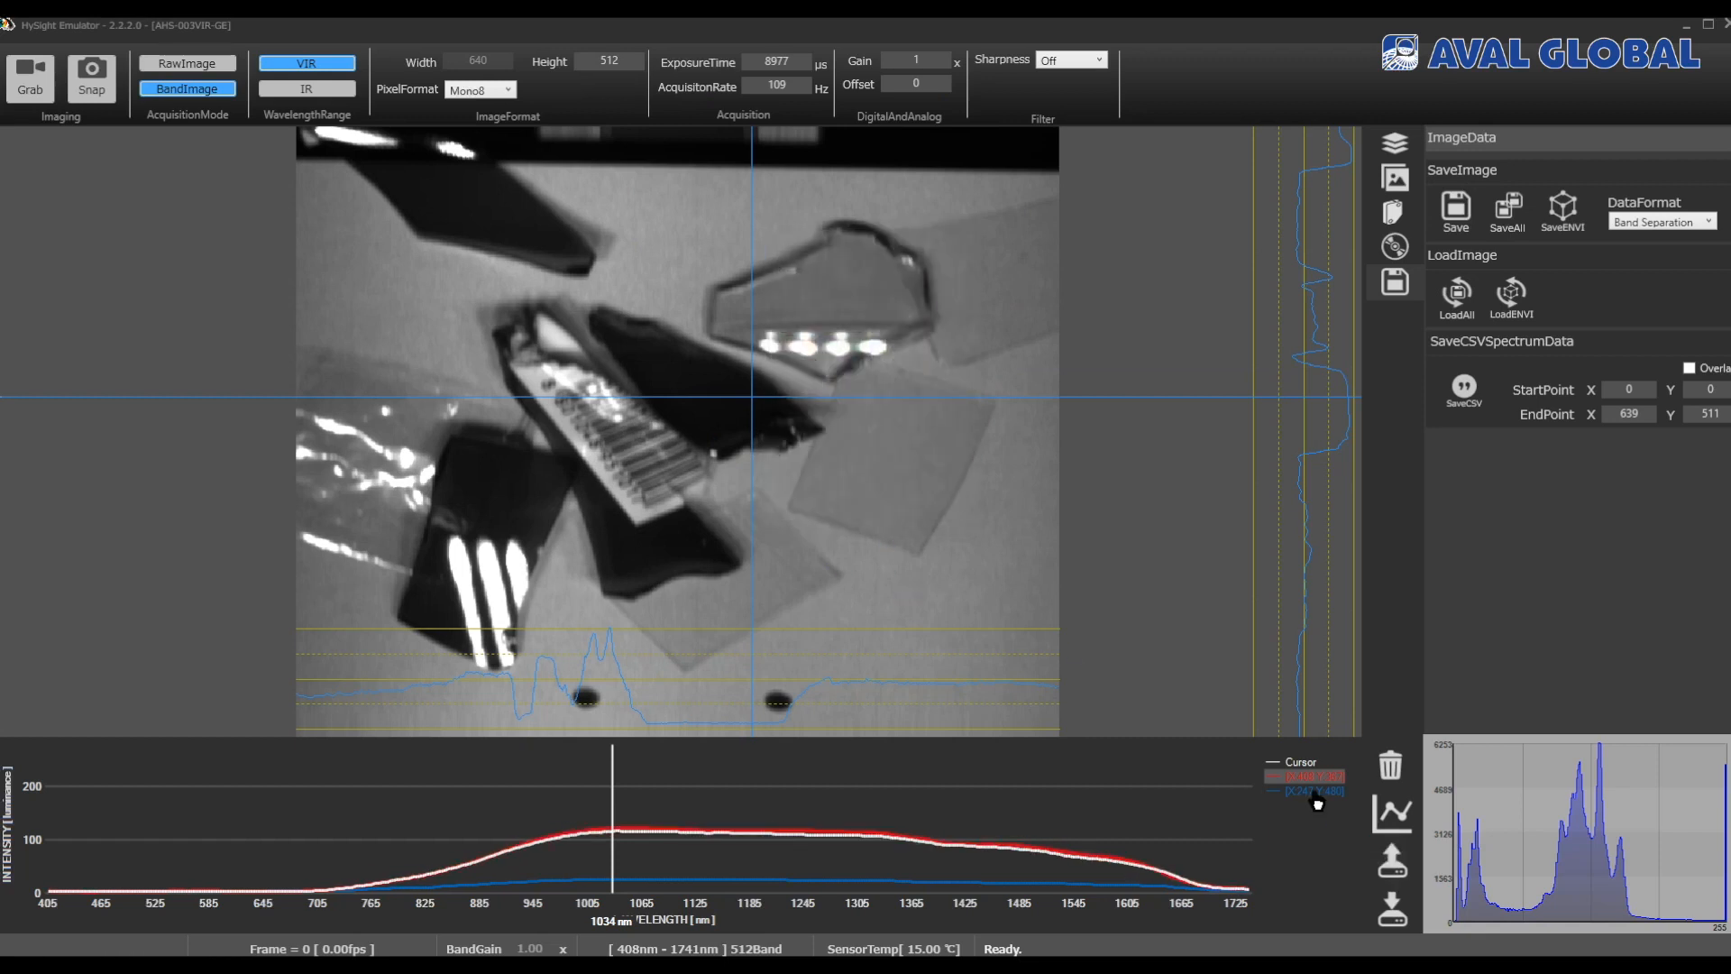
# Step: Delete the black spot's registered spectrum from the graph
pyautogui.rightClick(1303, 772)
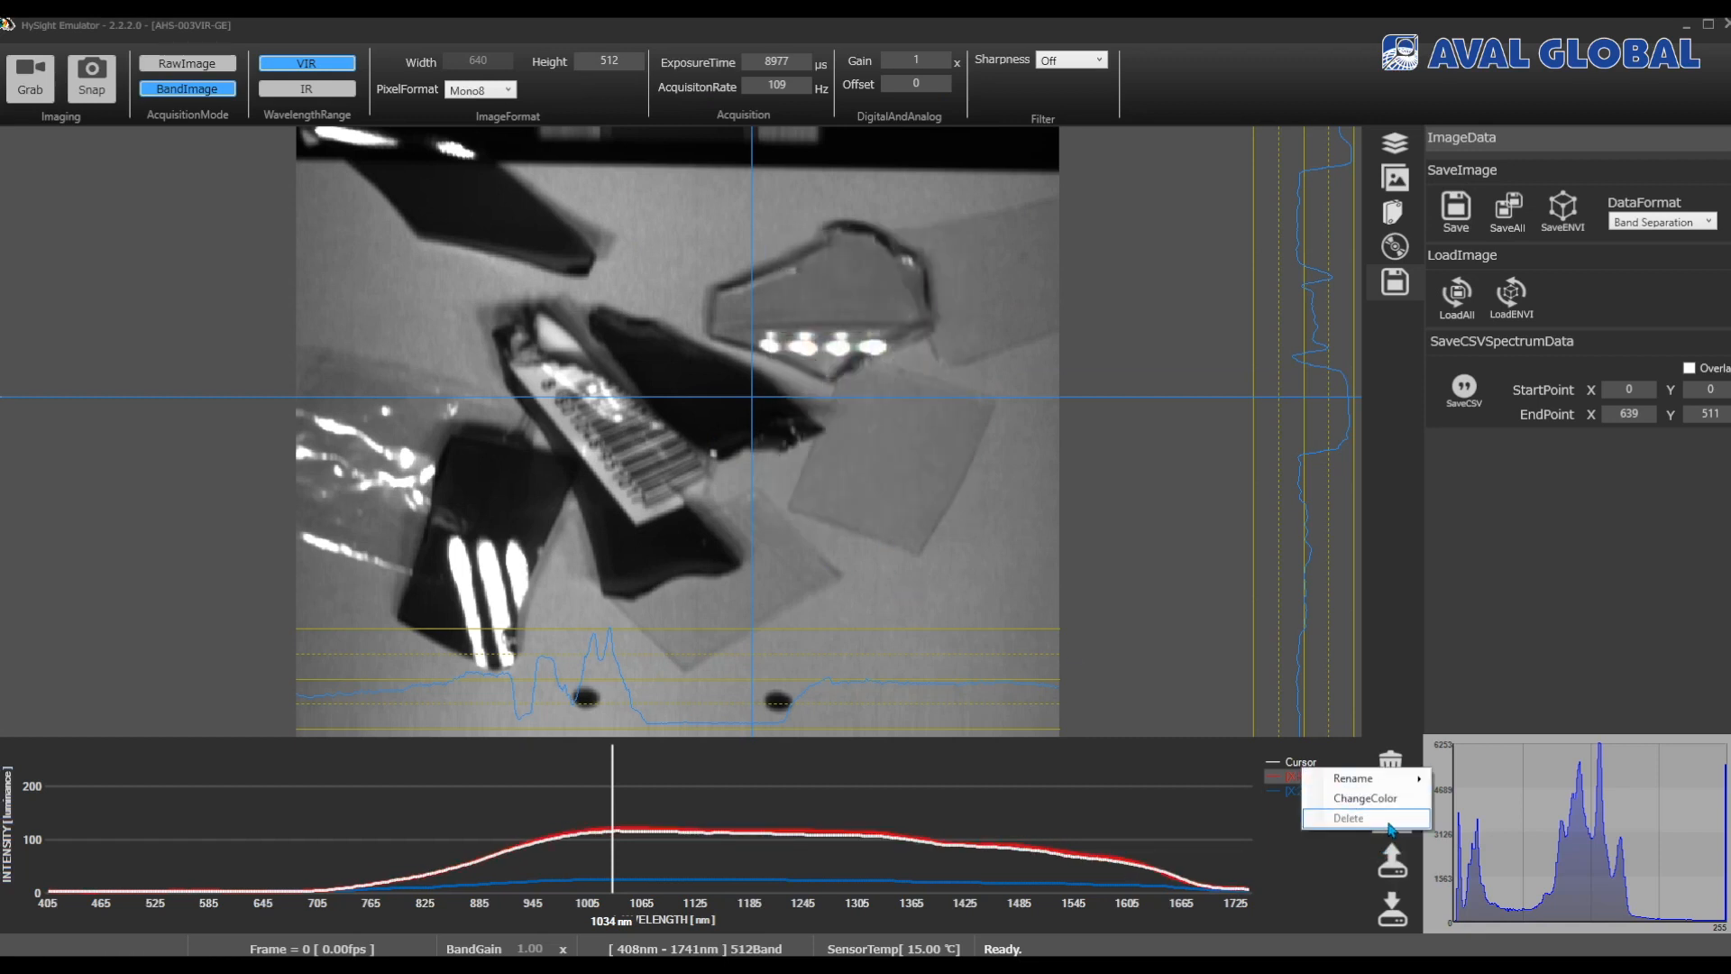
pyautogui.click(1331, 858)
pyautogui.rightClick(1307, 789)
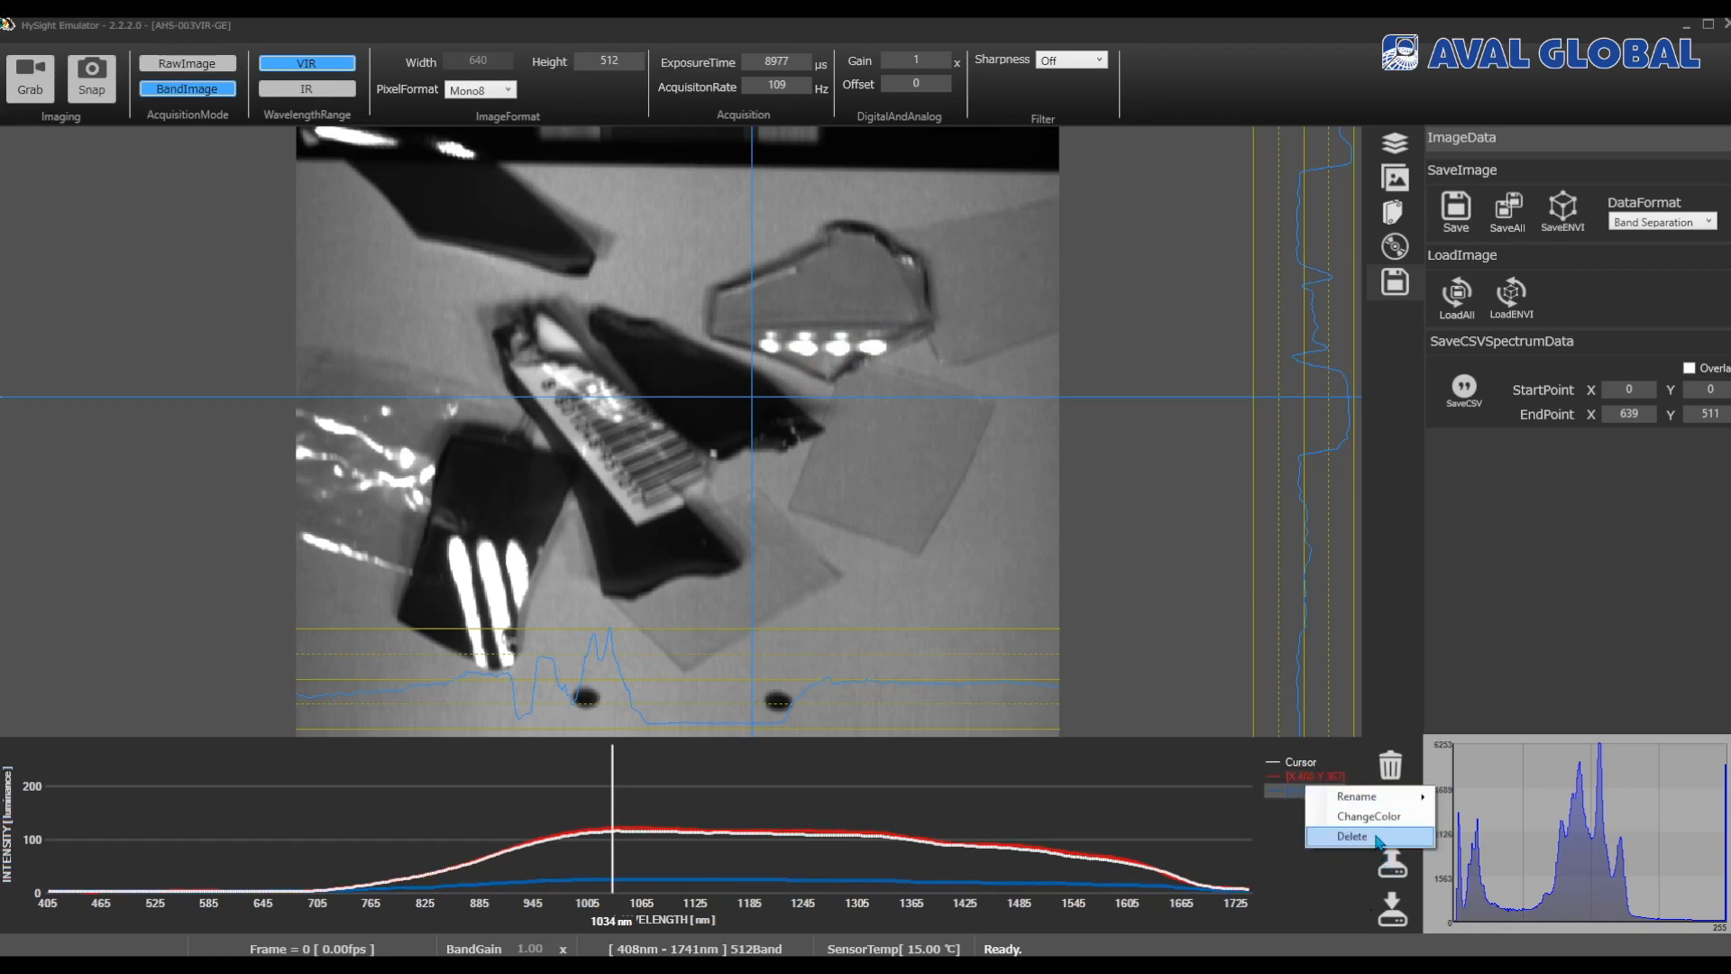
pyautogui.click(1380, 841)
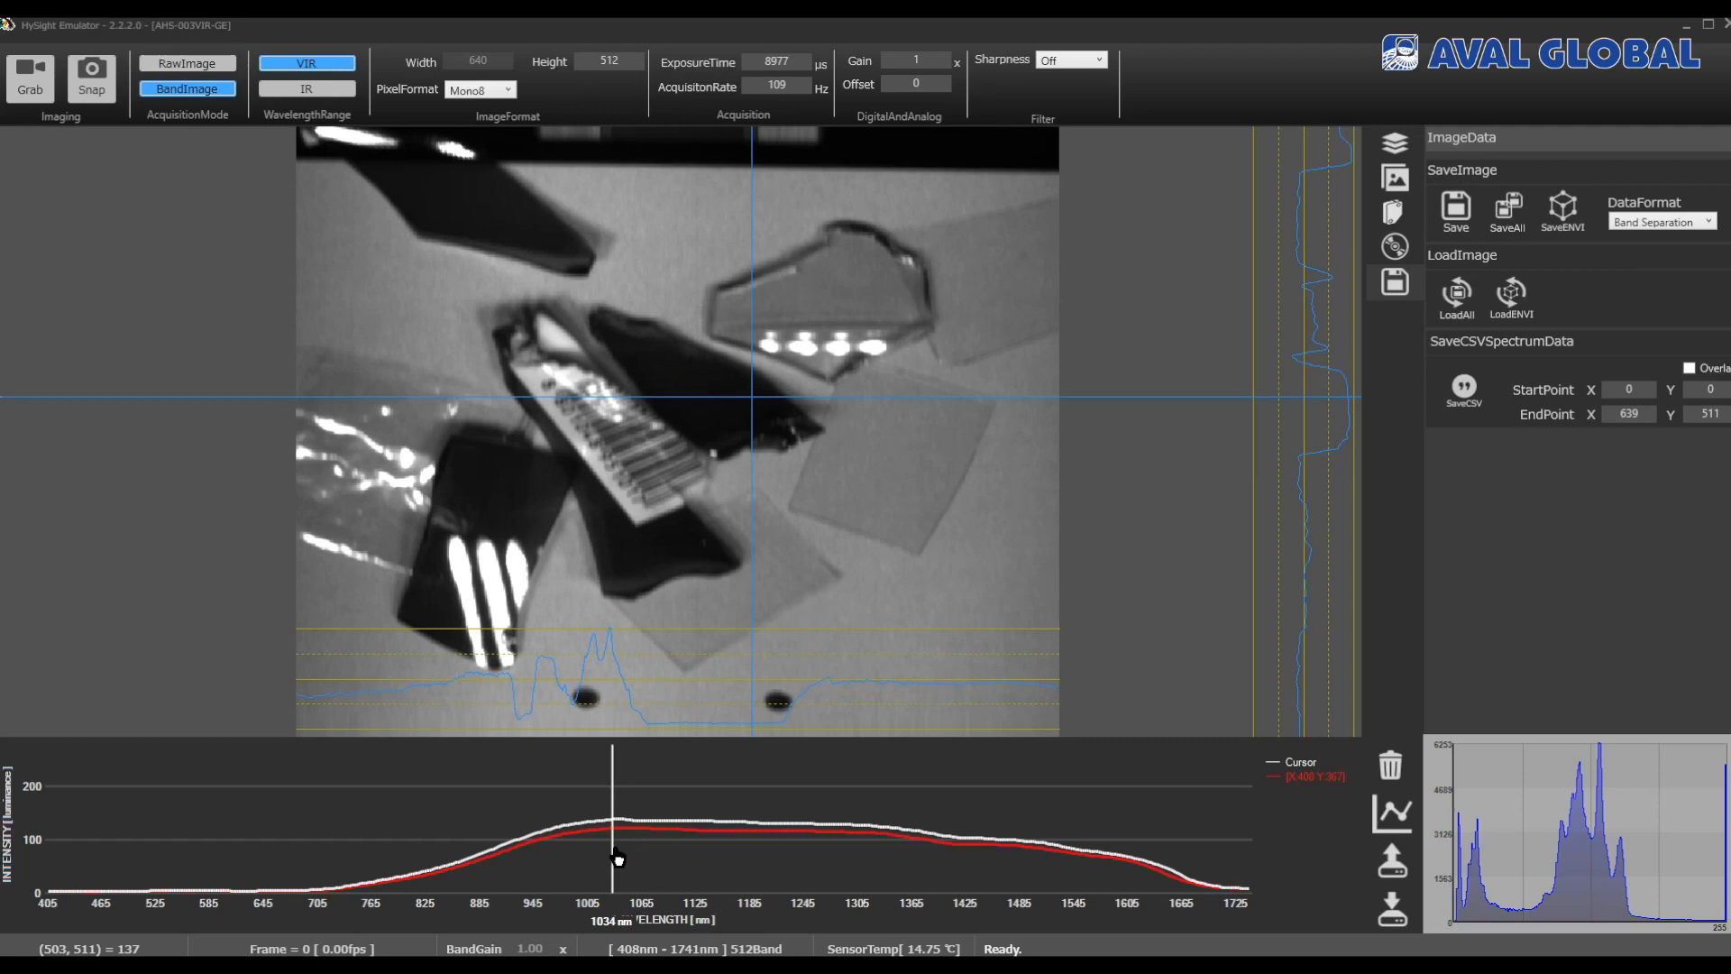
# Step: Compare the band images at several wavelengths on the spectrum graph, including 1292, 1324, 878 and 1245 nm
pyautogui.moveTo(618, 858); pyautogui.dragTo(827, 888)
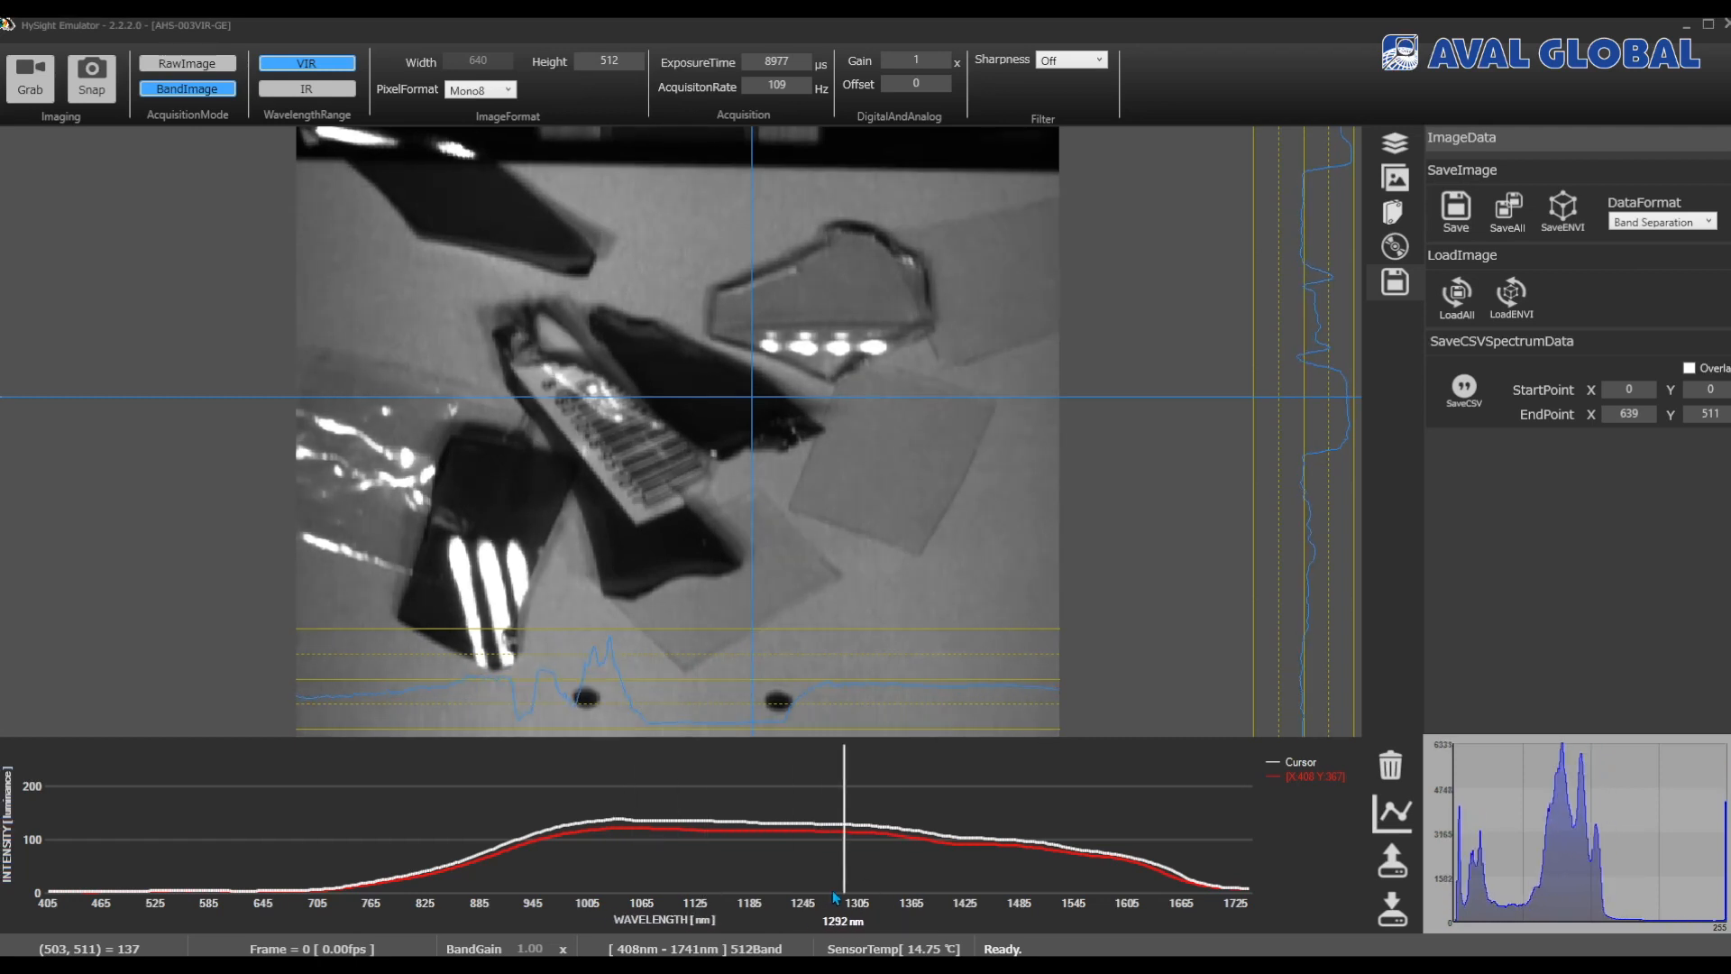
pyautogui.click(552, 816)
pyautogui.click(874, 846)
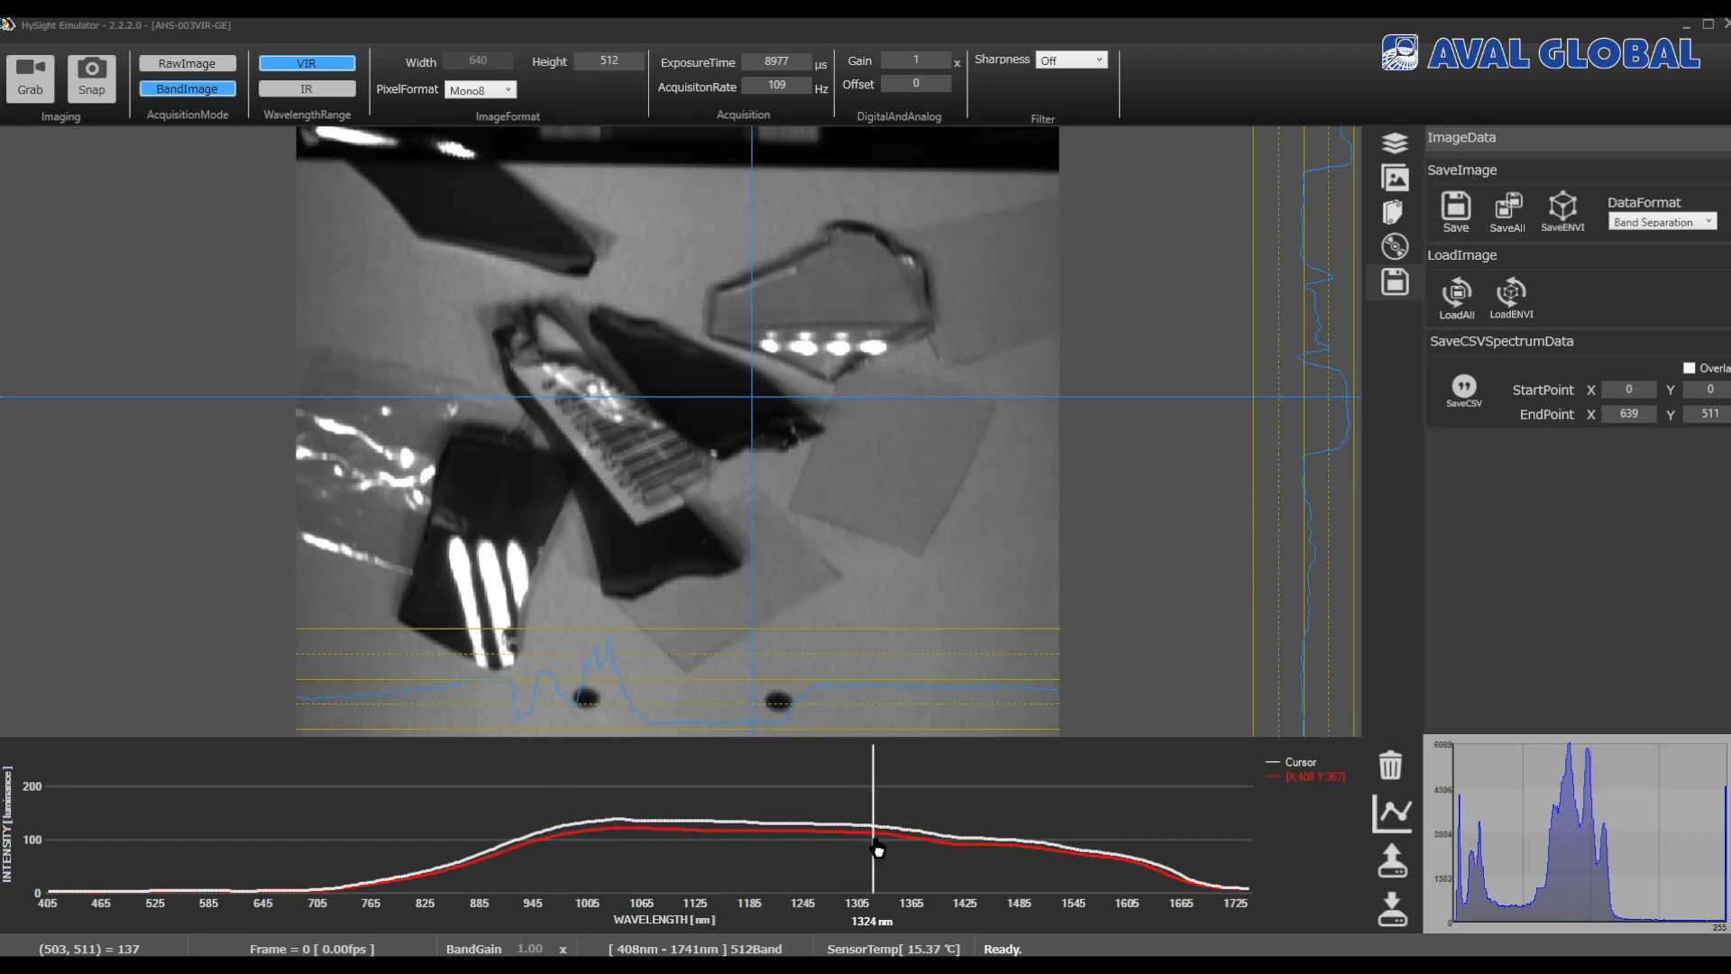
pyautogui.click(1100, 843)
pyautogui.click(472, 830)
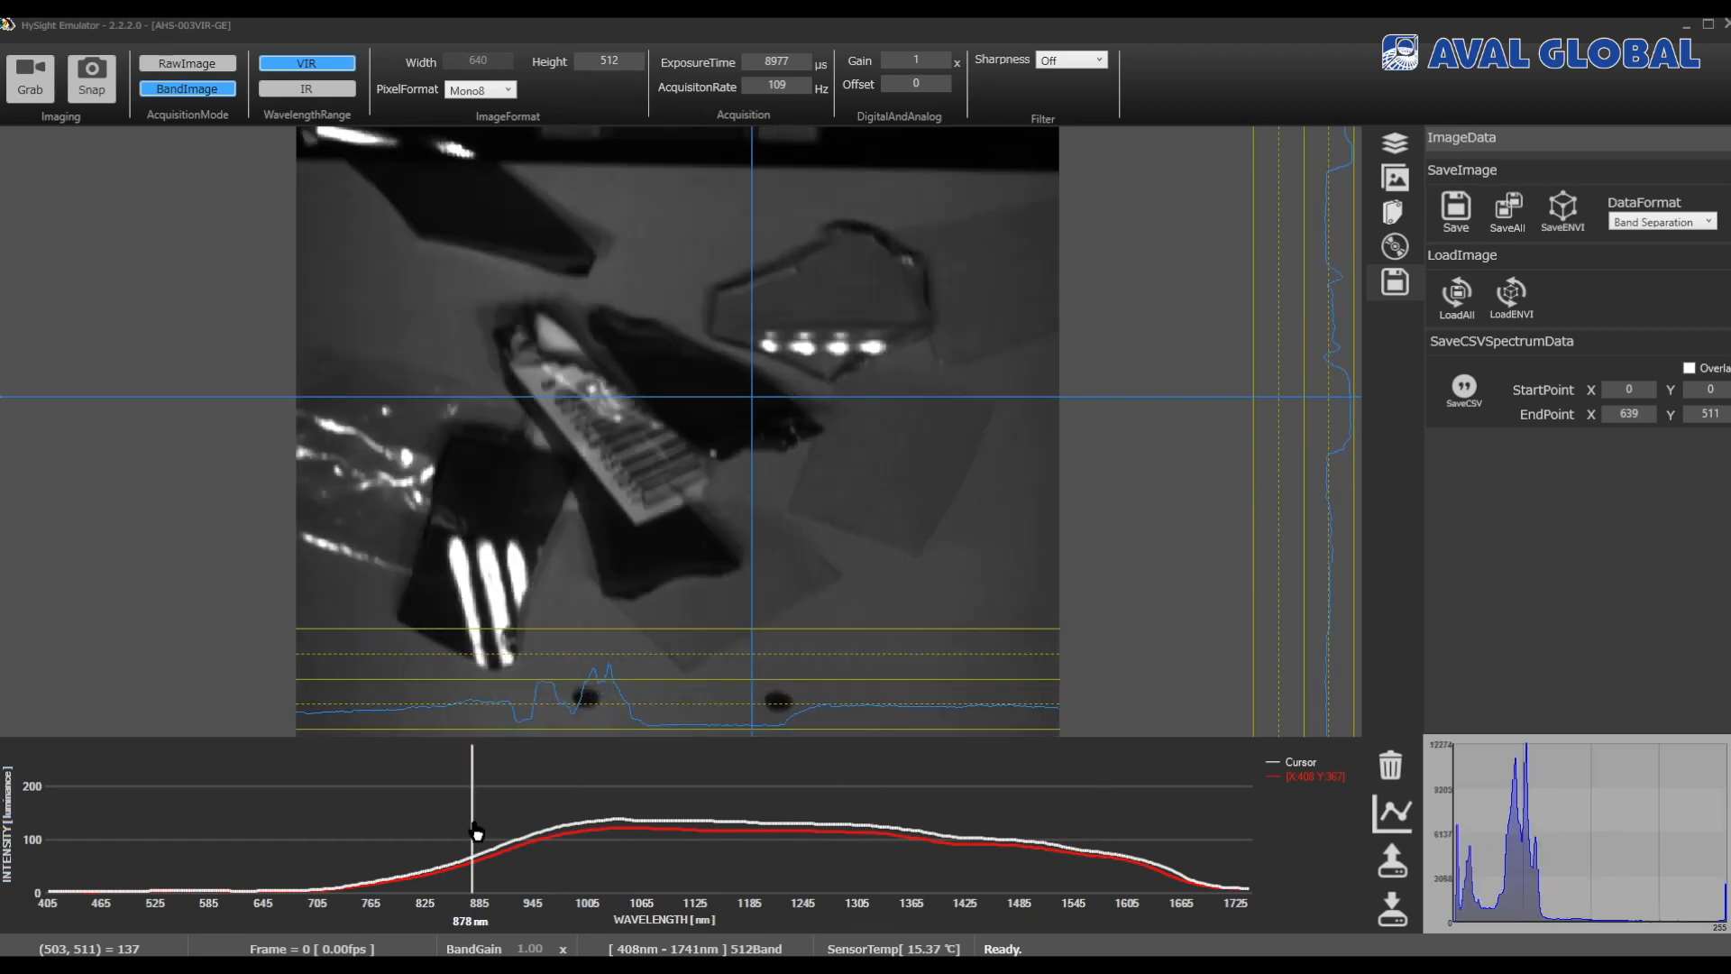
pyautogui.click(805, 818)
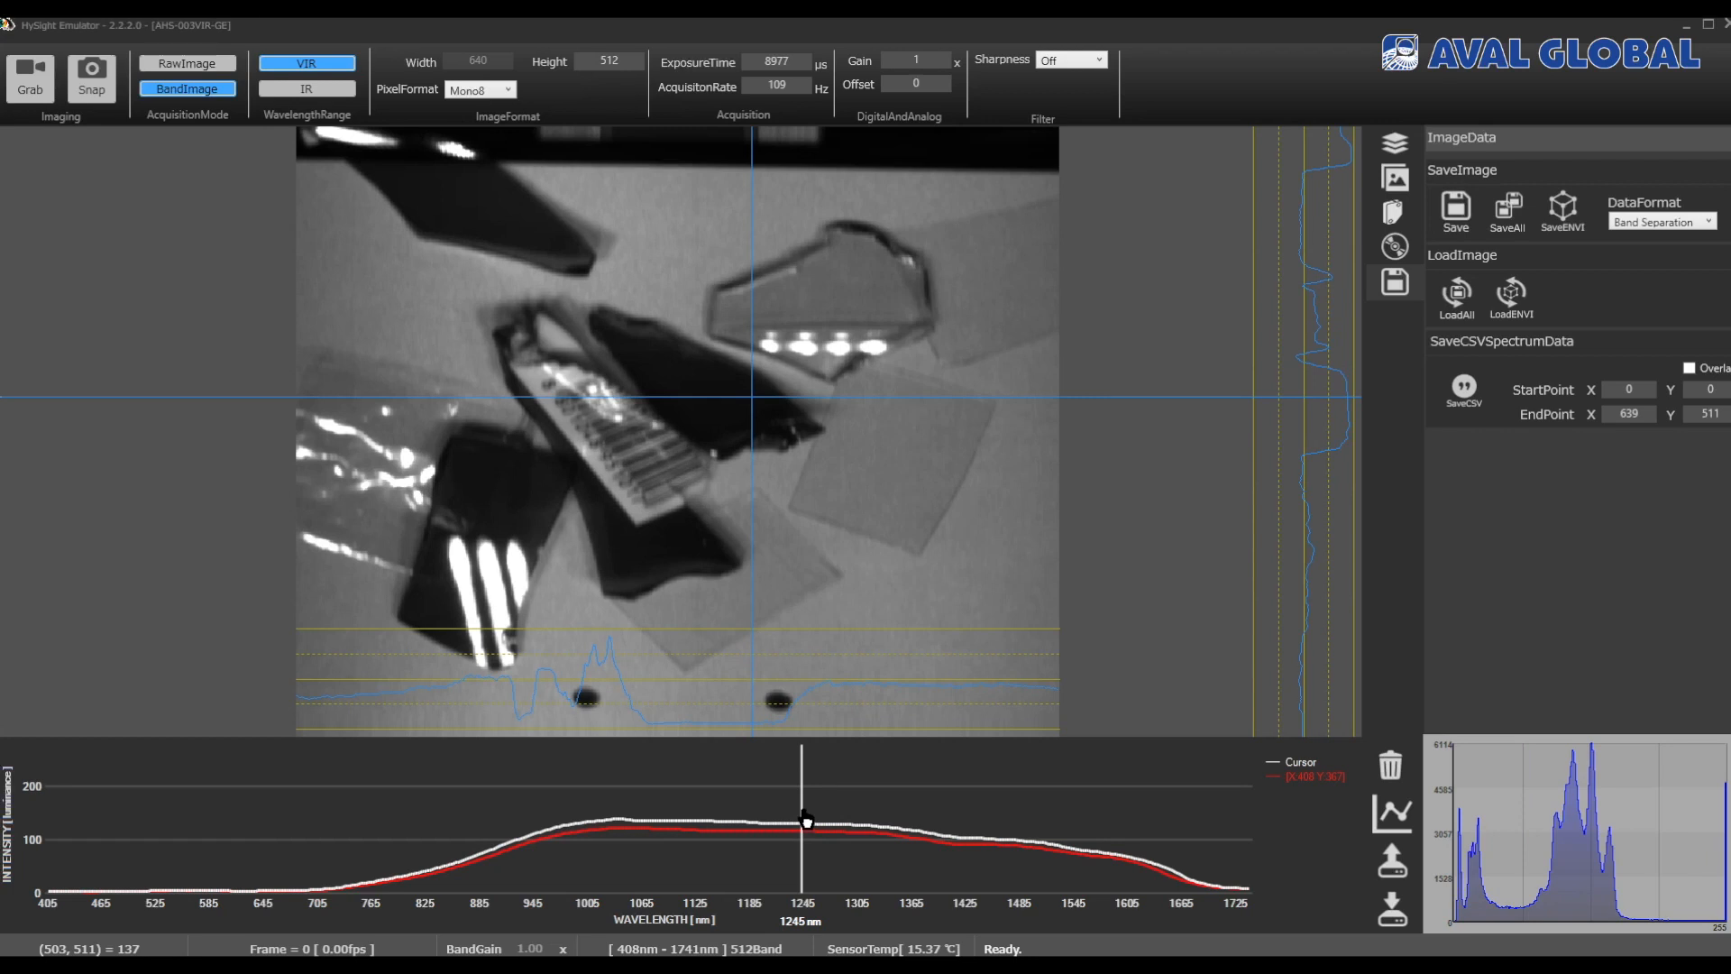
# Step: Display the 984 nm band, mark the 1048 to 1210 nm range on the spectrum graph and examine its range options
pyautogui.rightClick(805, 819)
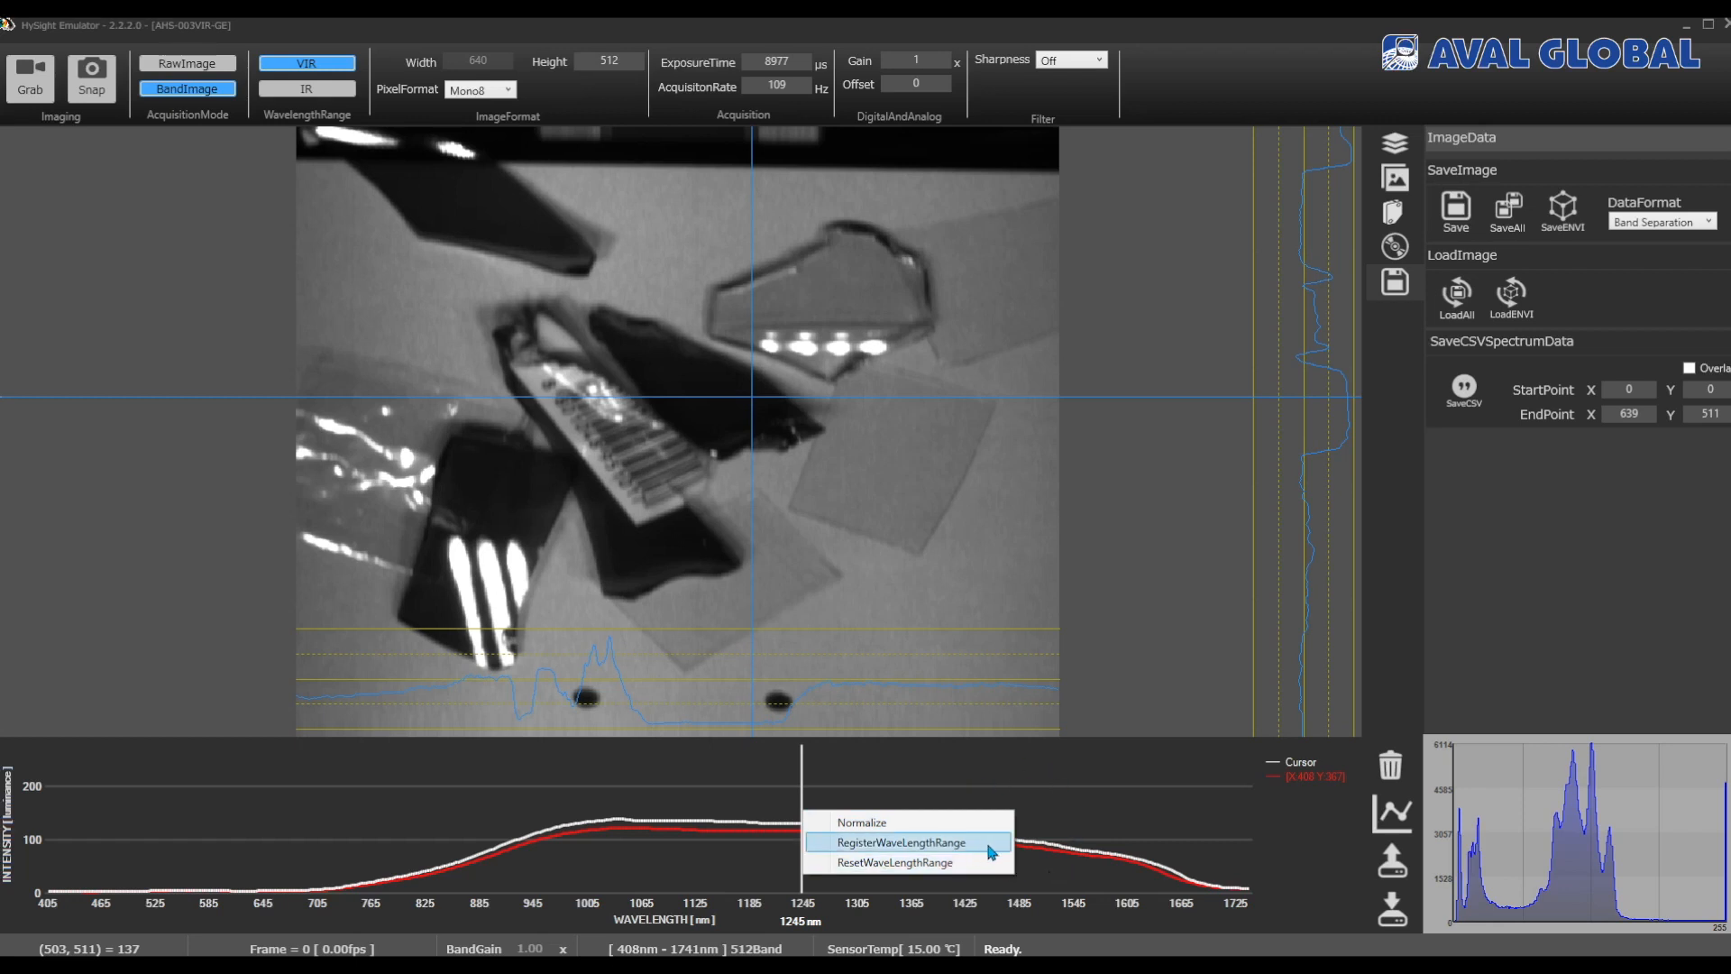
pyautogui.click(568, 793)
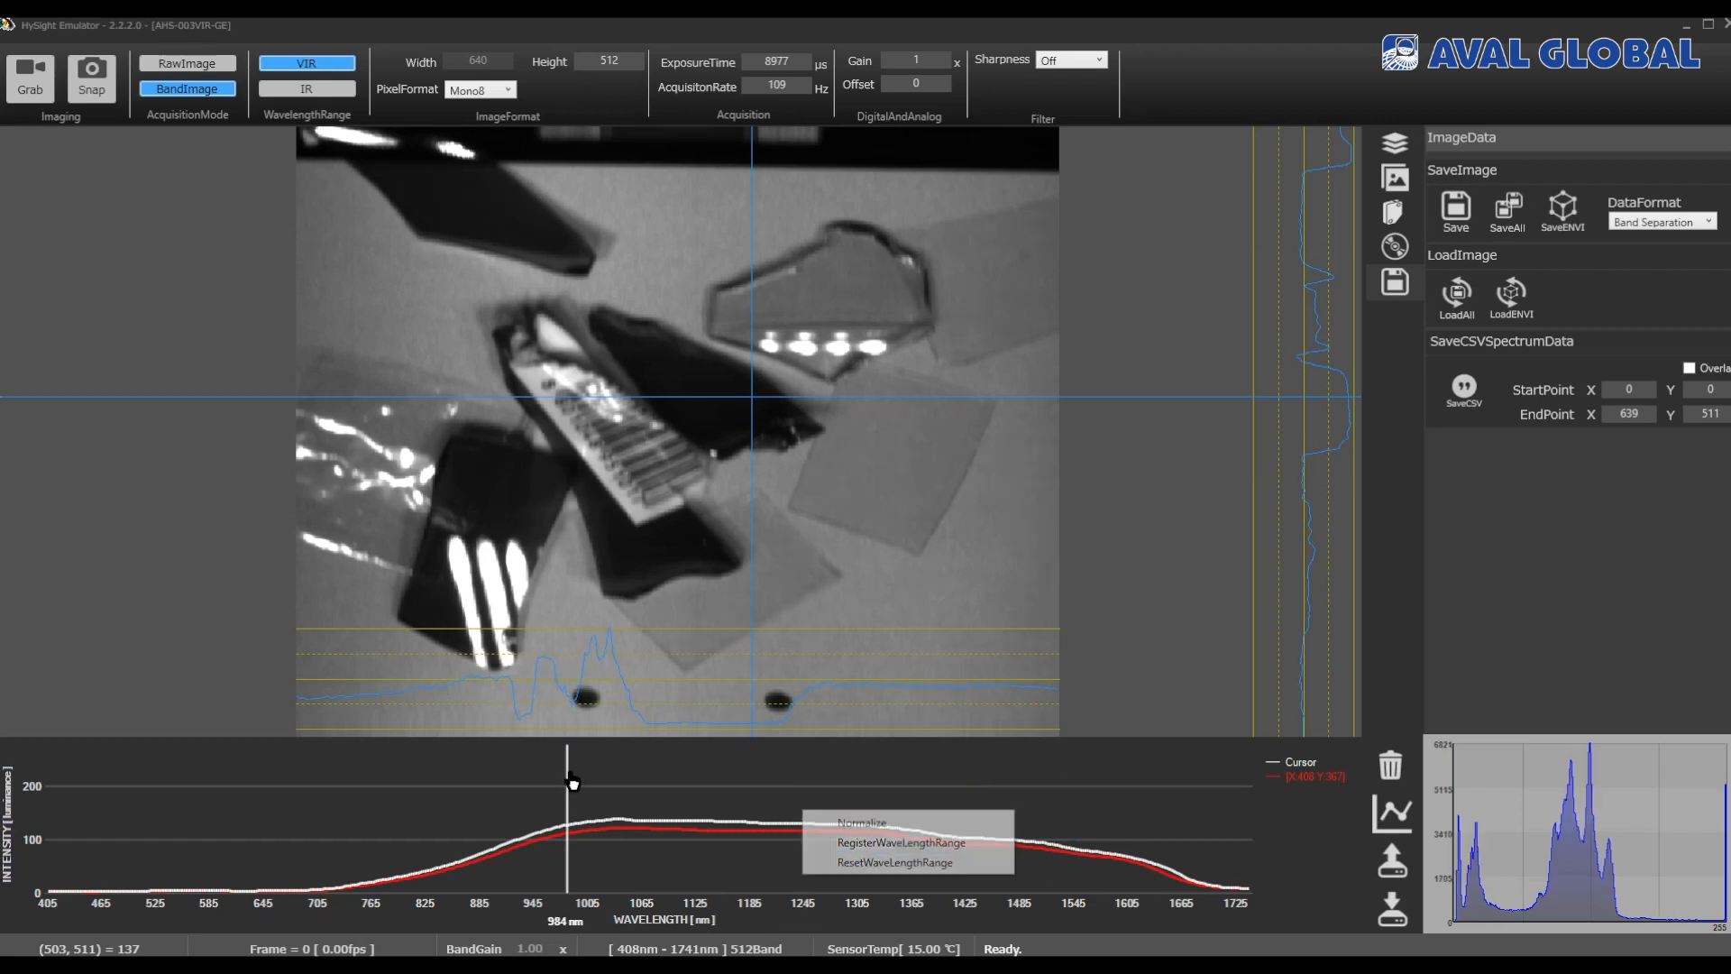
pyautogui.moveTo(625, 757); pyautogui.dragTo(773, 879)
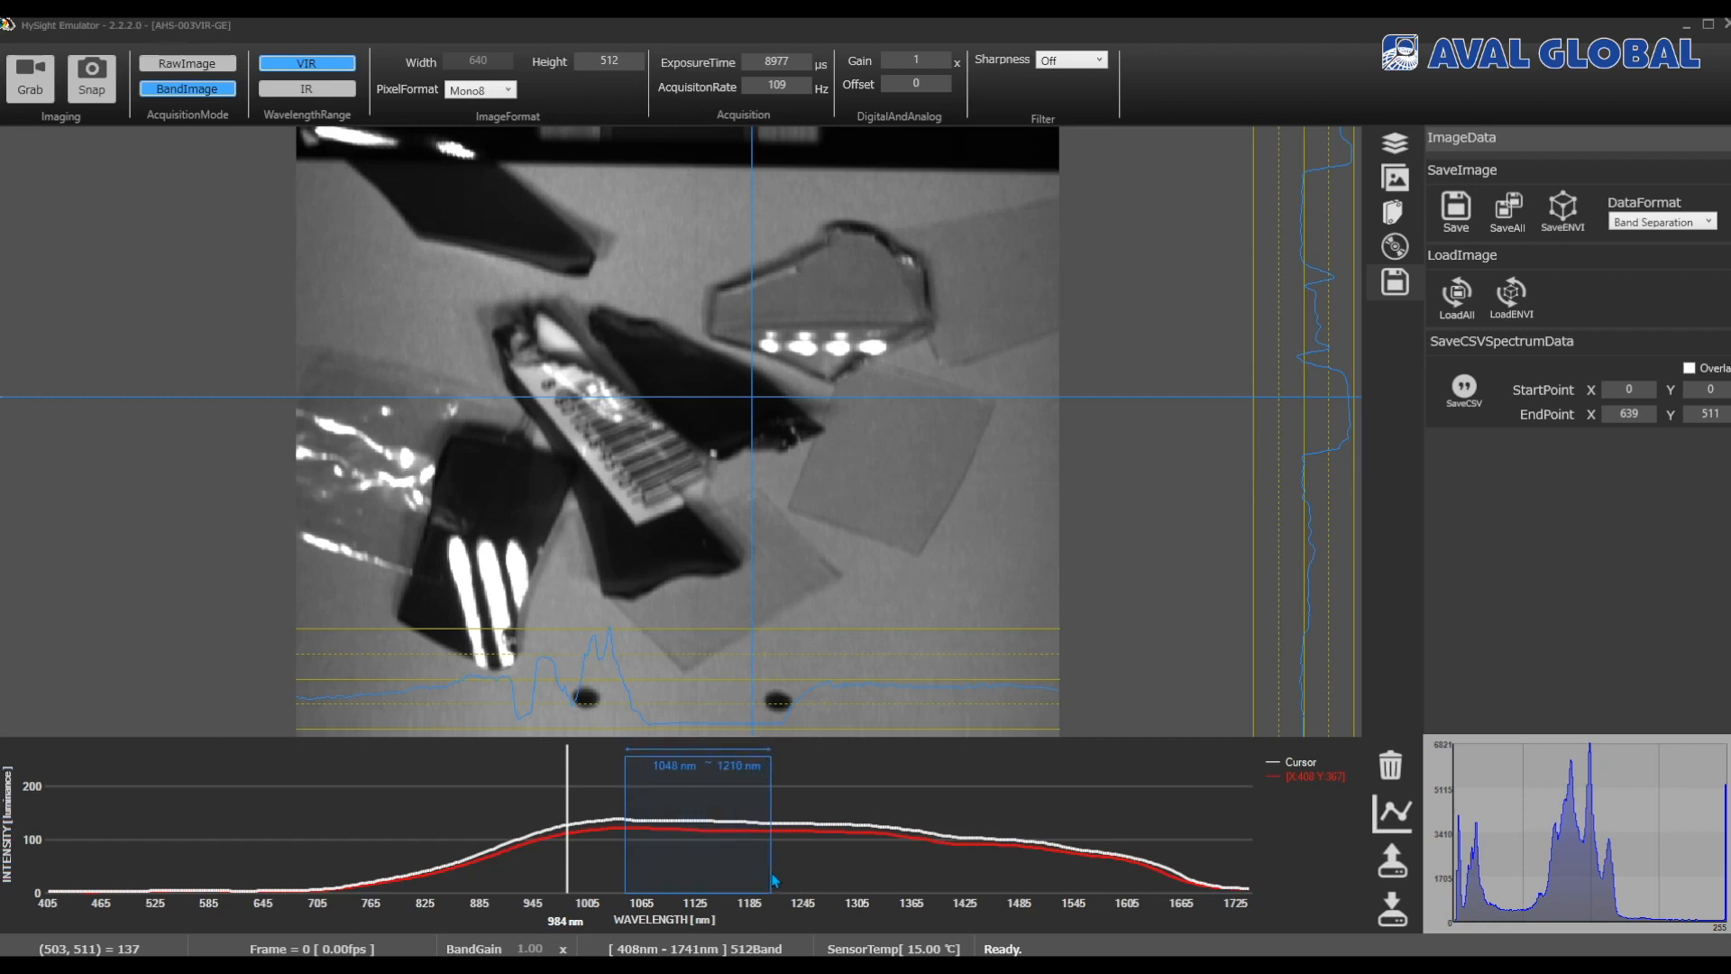
pyautogui.rightClick(773, 879)
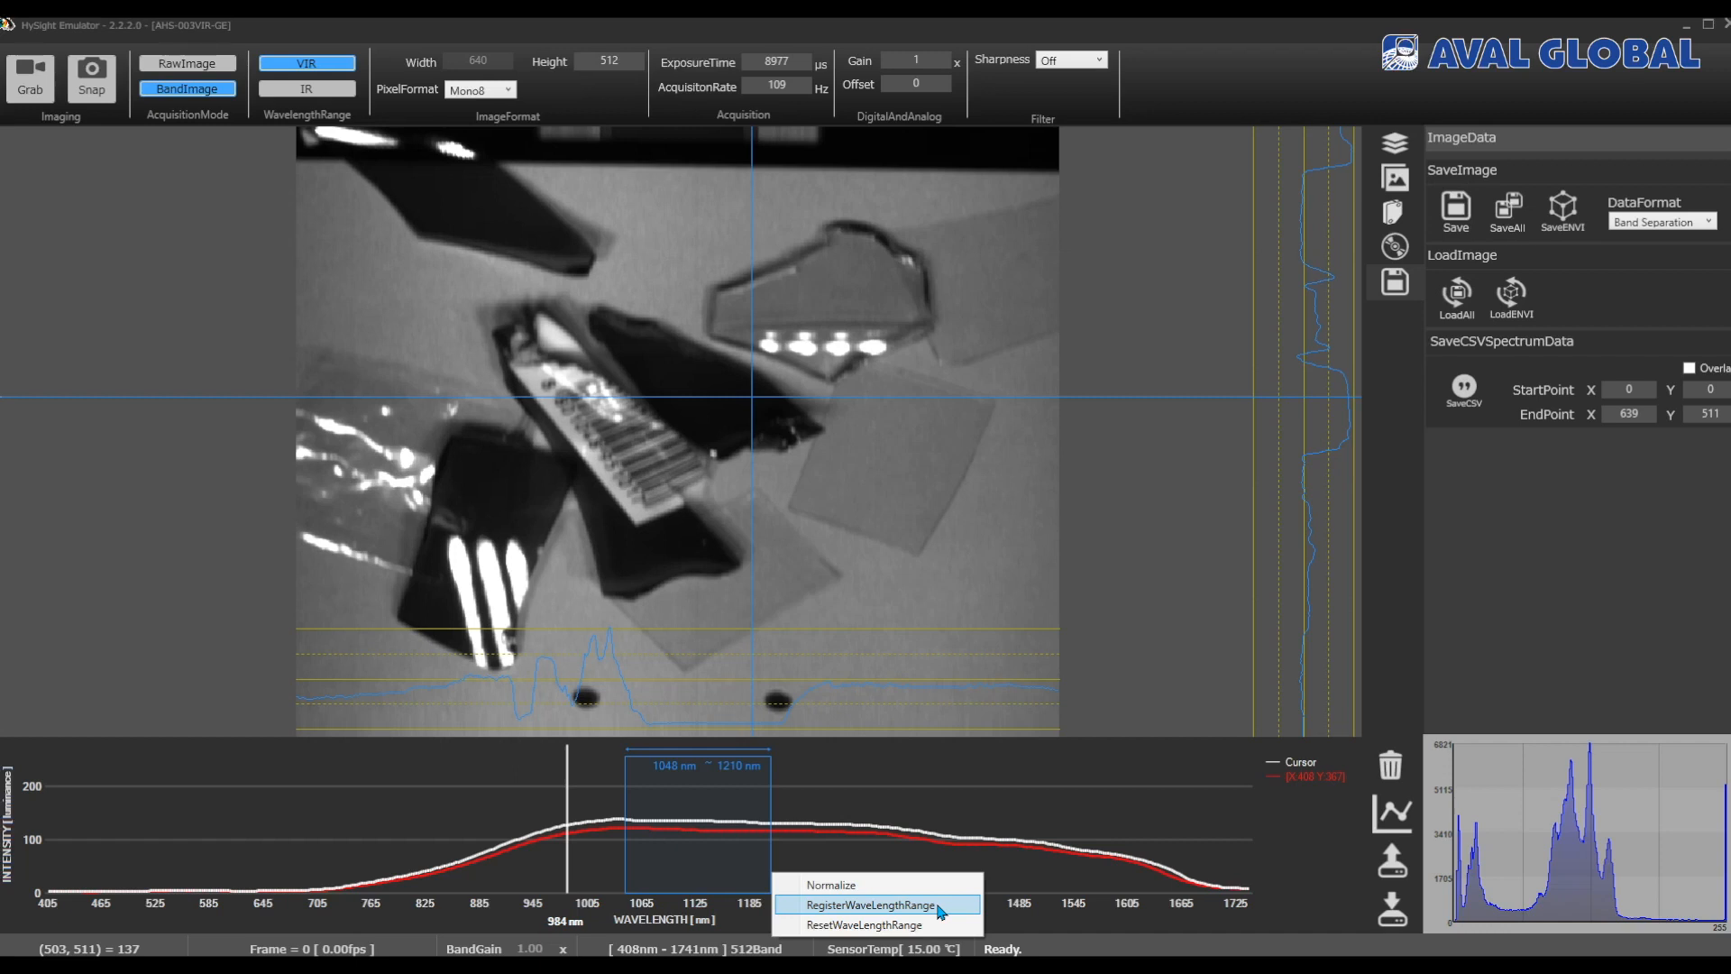
pyautogui.click(1304, 811)
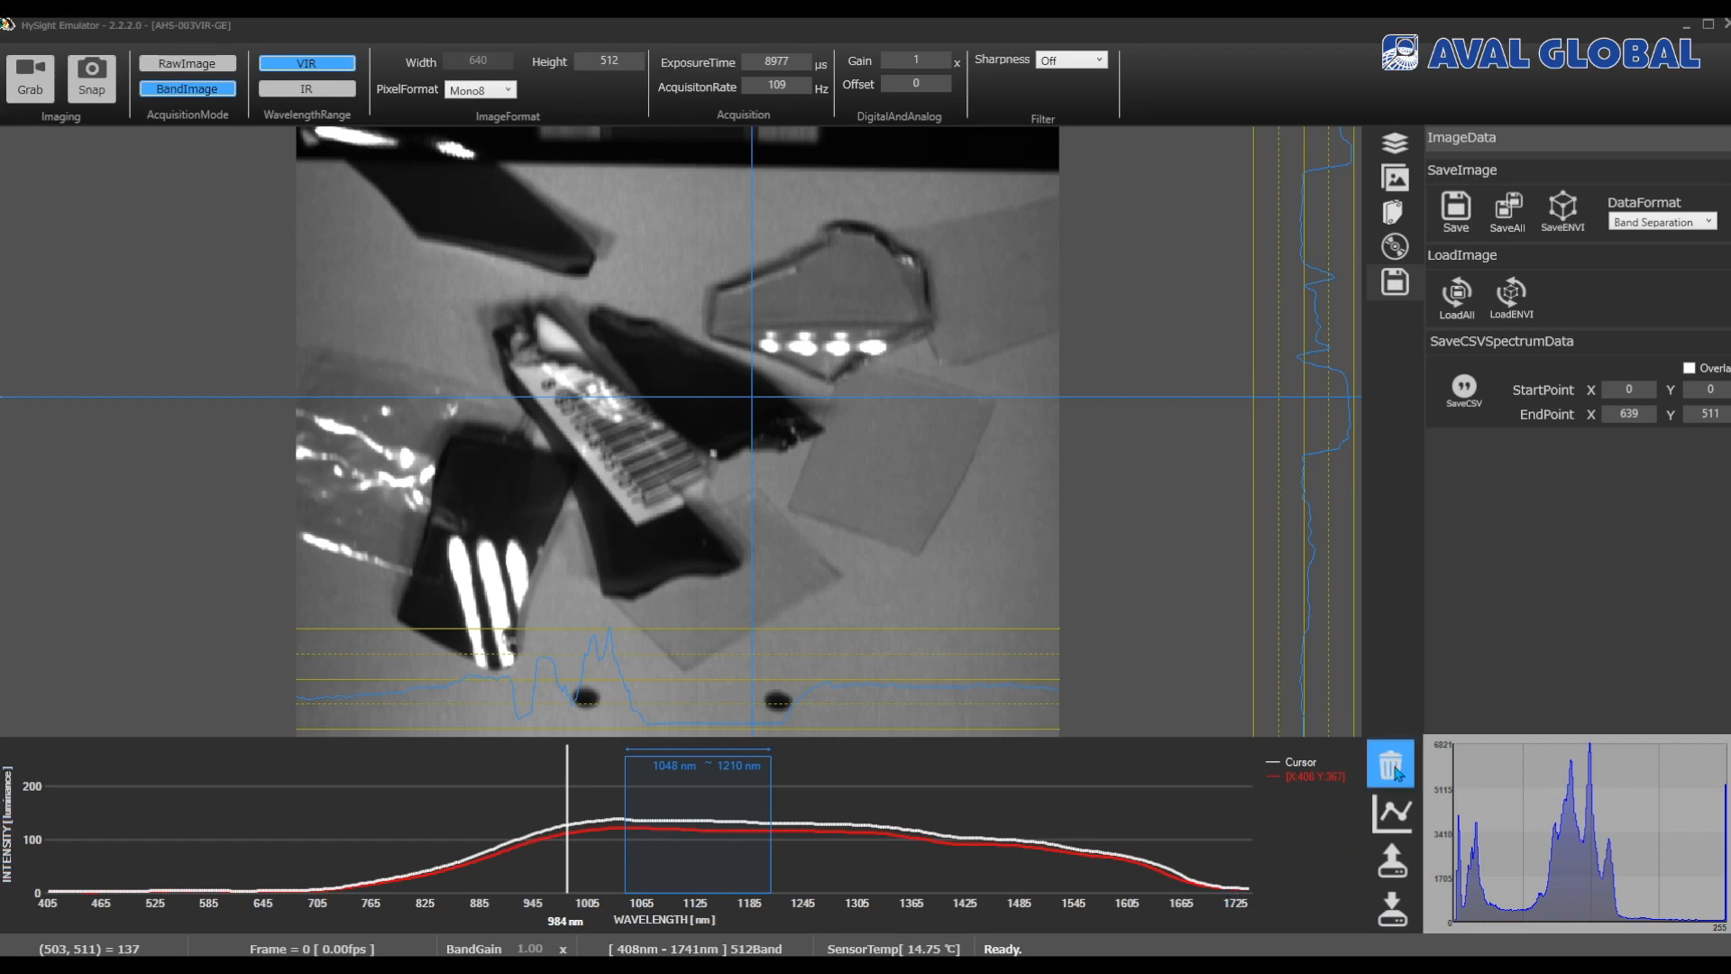
# Step: Clear all registered spectra from the graph
pyautogui.click(1303, 784)
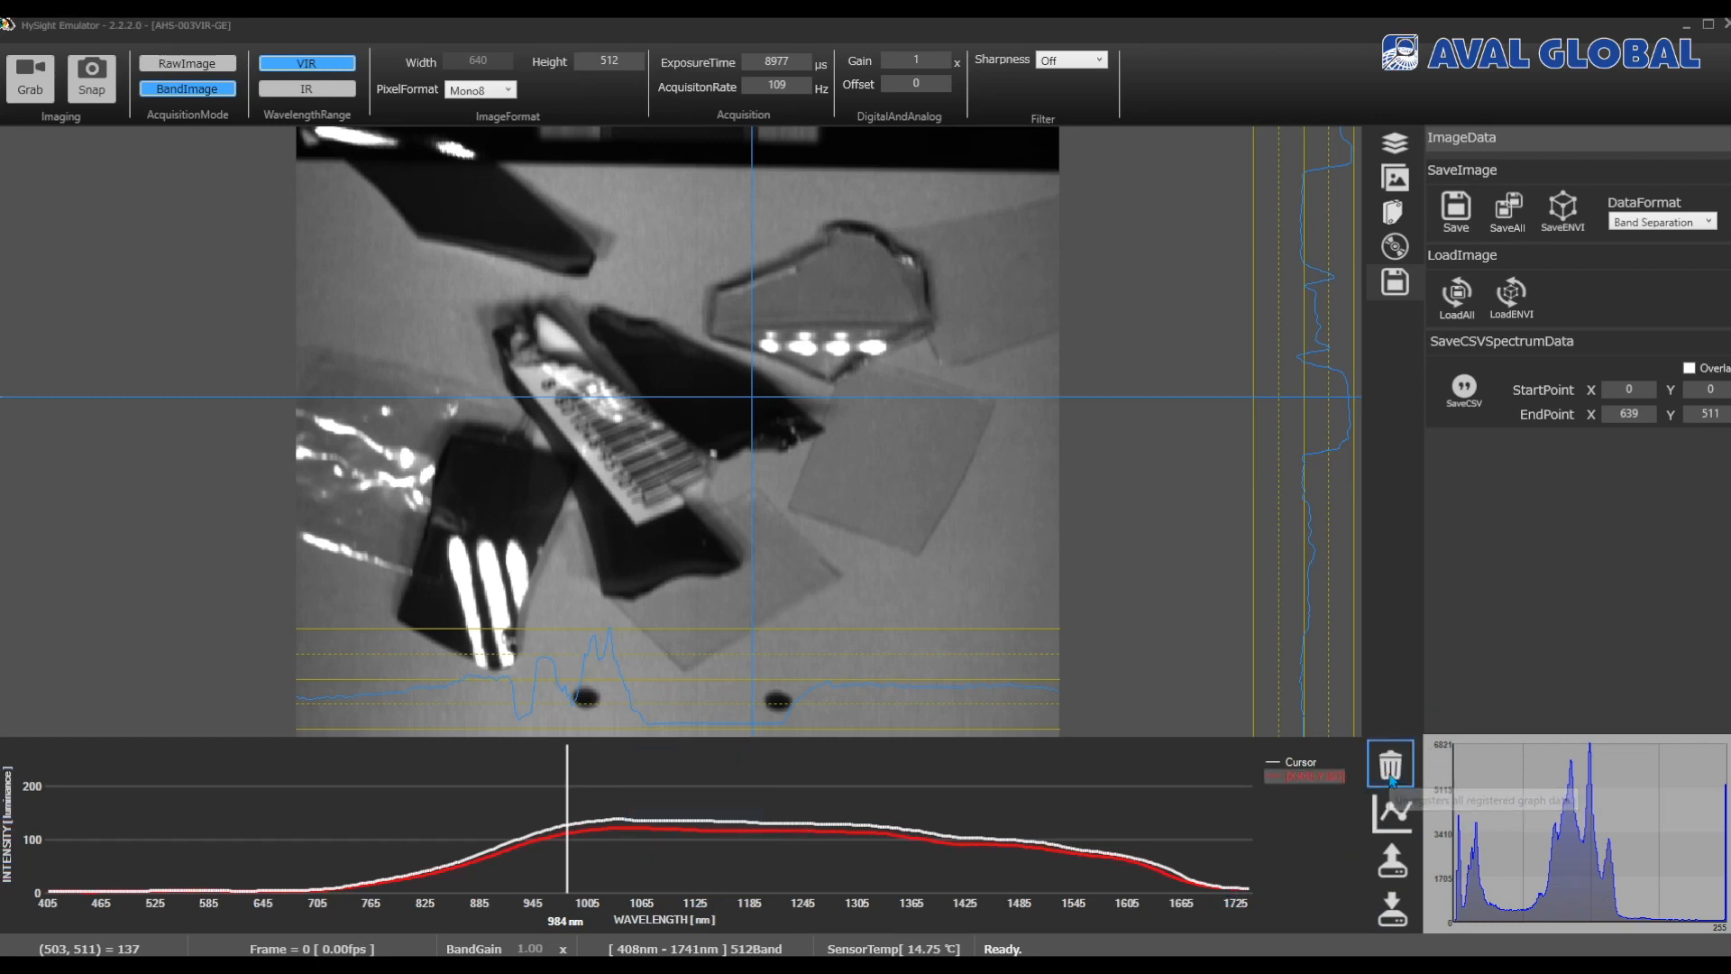
pyautogui.click(1391, 775)
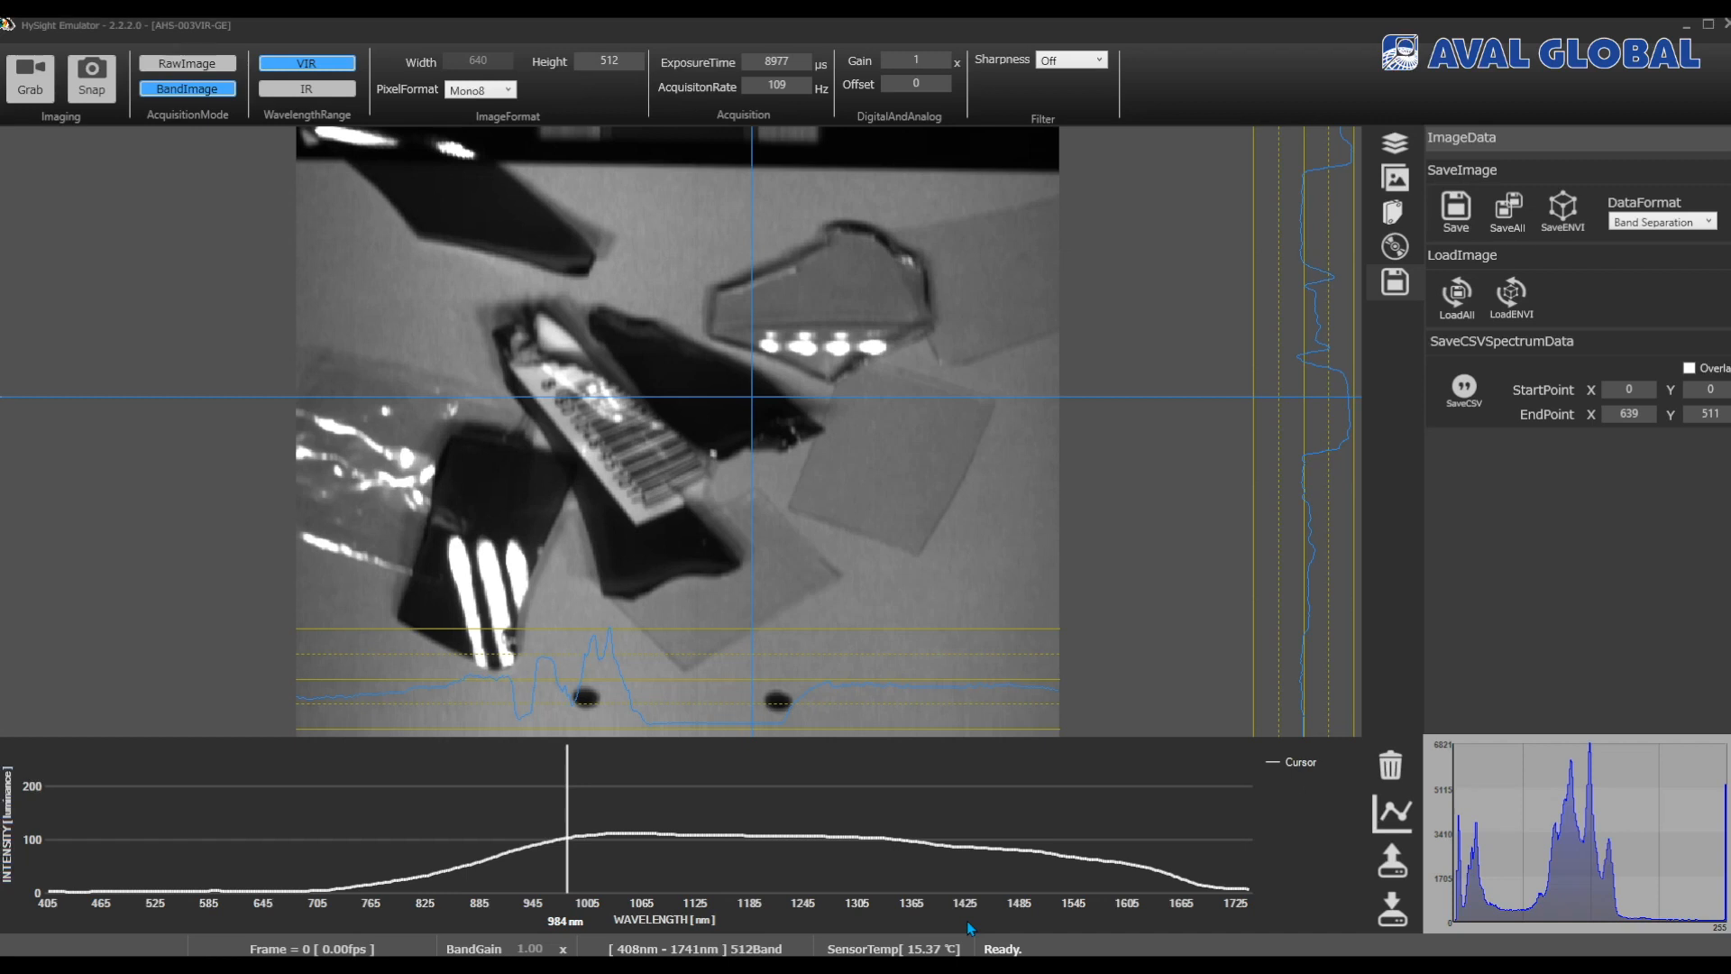
# Step: Register the spectrum of the square translucent sheet at X:503 Y:310 and display the 1428 nm band
pyautogui.rightClick(898, 498)
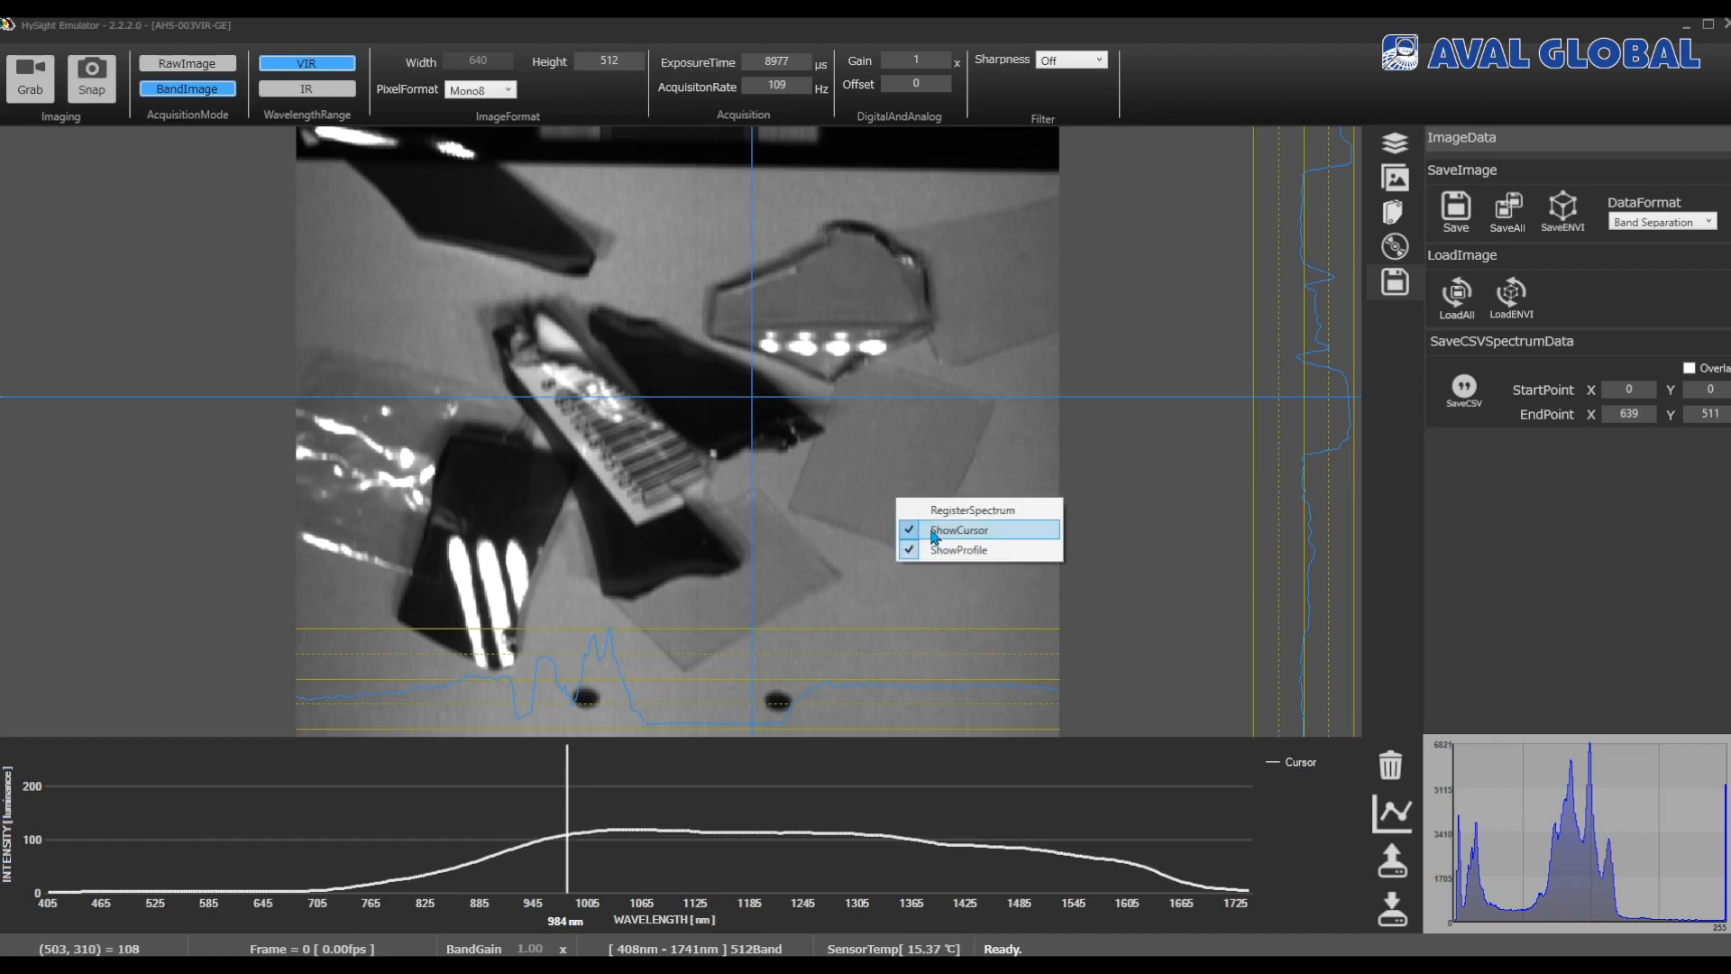
pyautogui.click(938, 511)
pyautogui.click(967, 861)
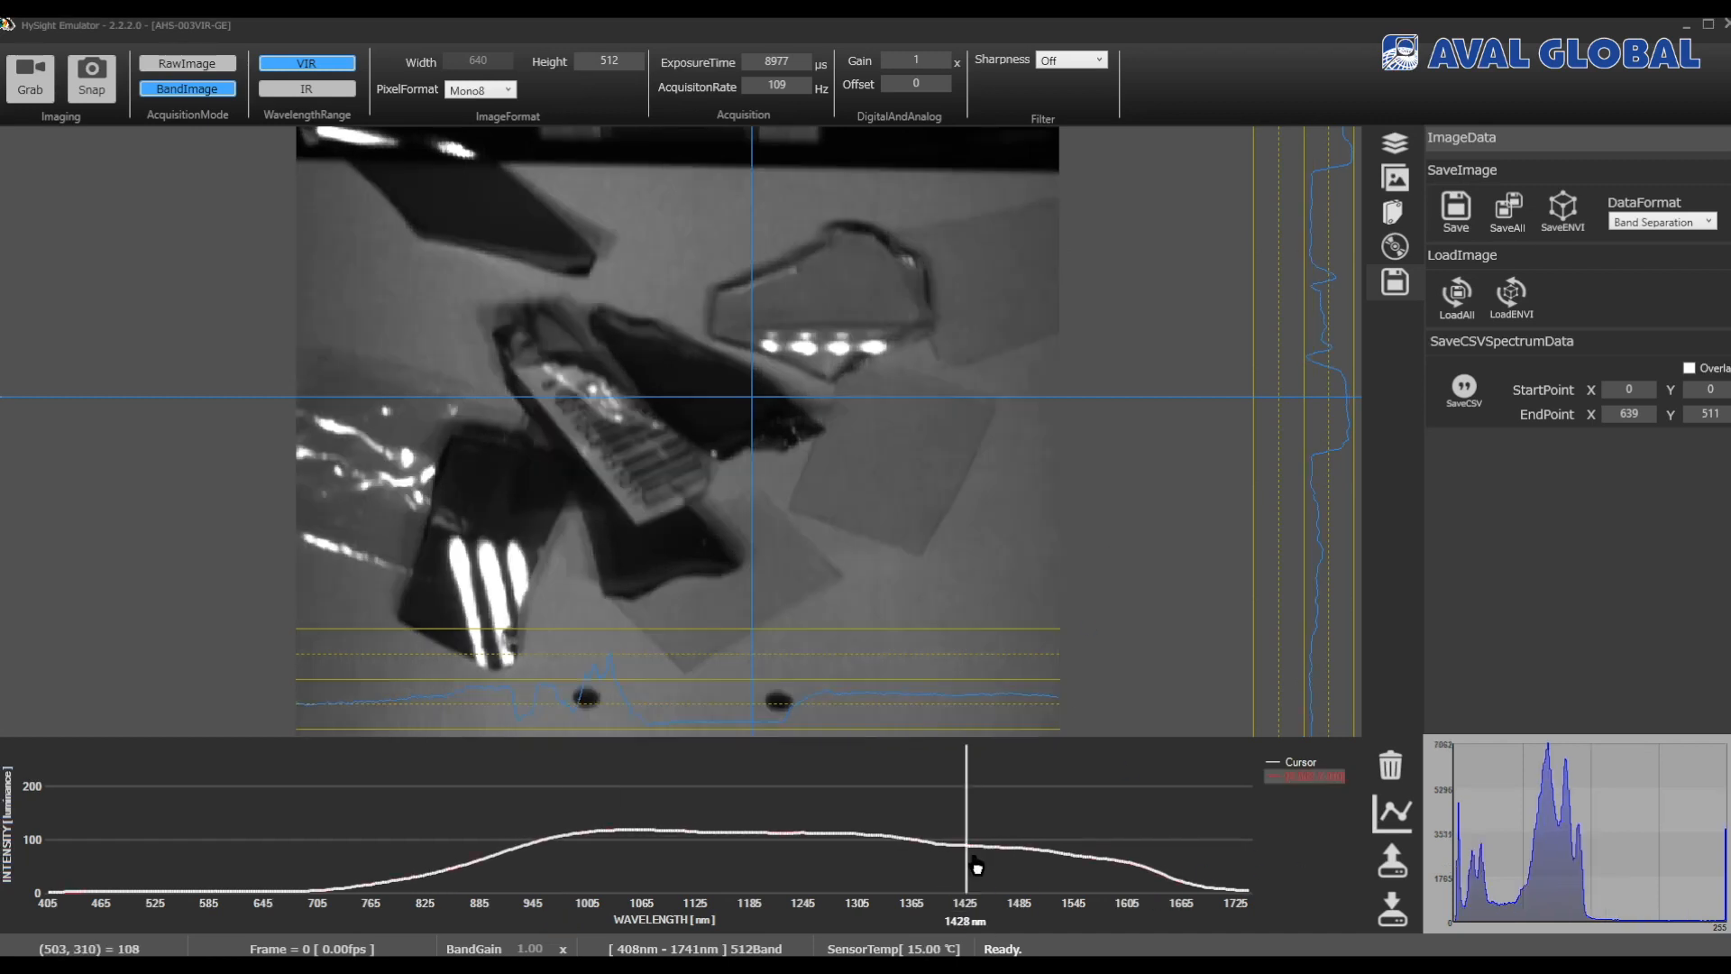
# Step: Open the spectrum graph in its own window and save it as the bitmap file grapth in the Test folder
pyautogui.click(1392, 813)
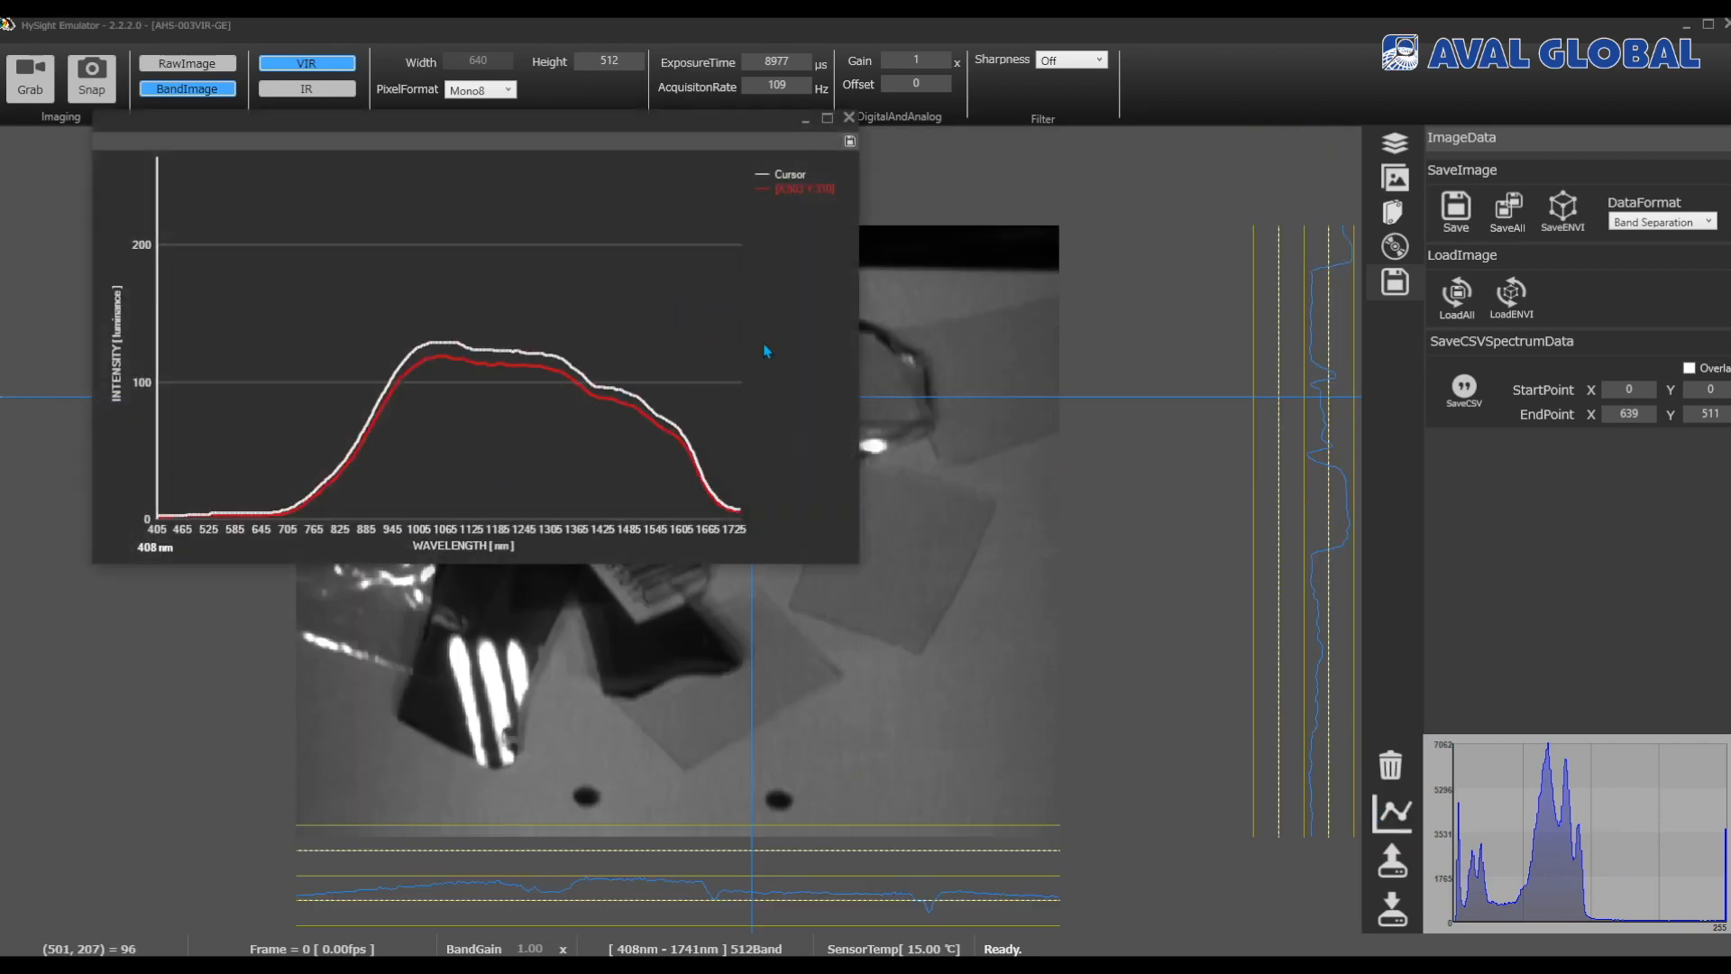
pyautogui.click(851, 145)
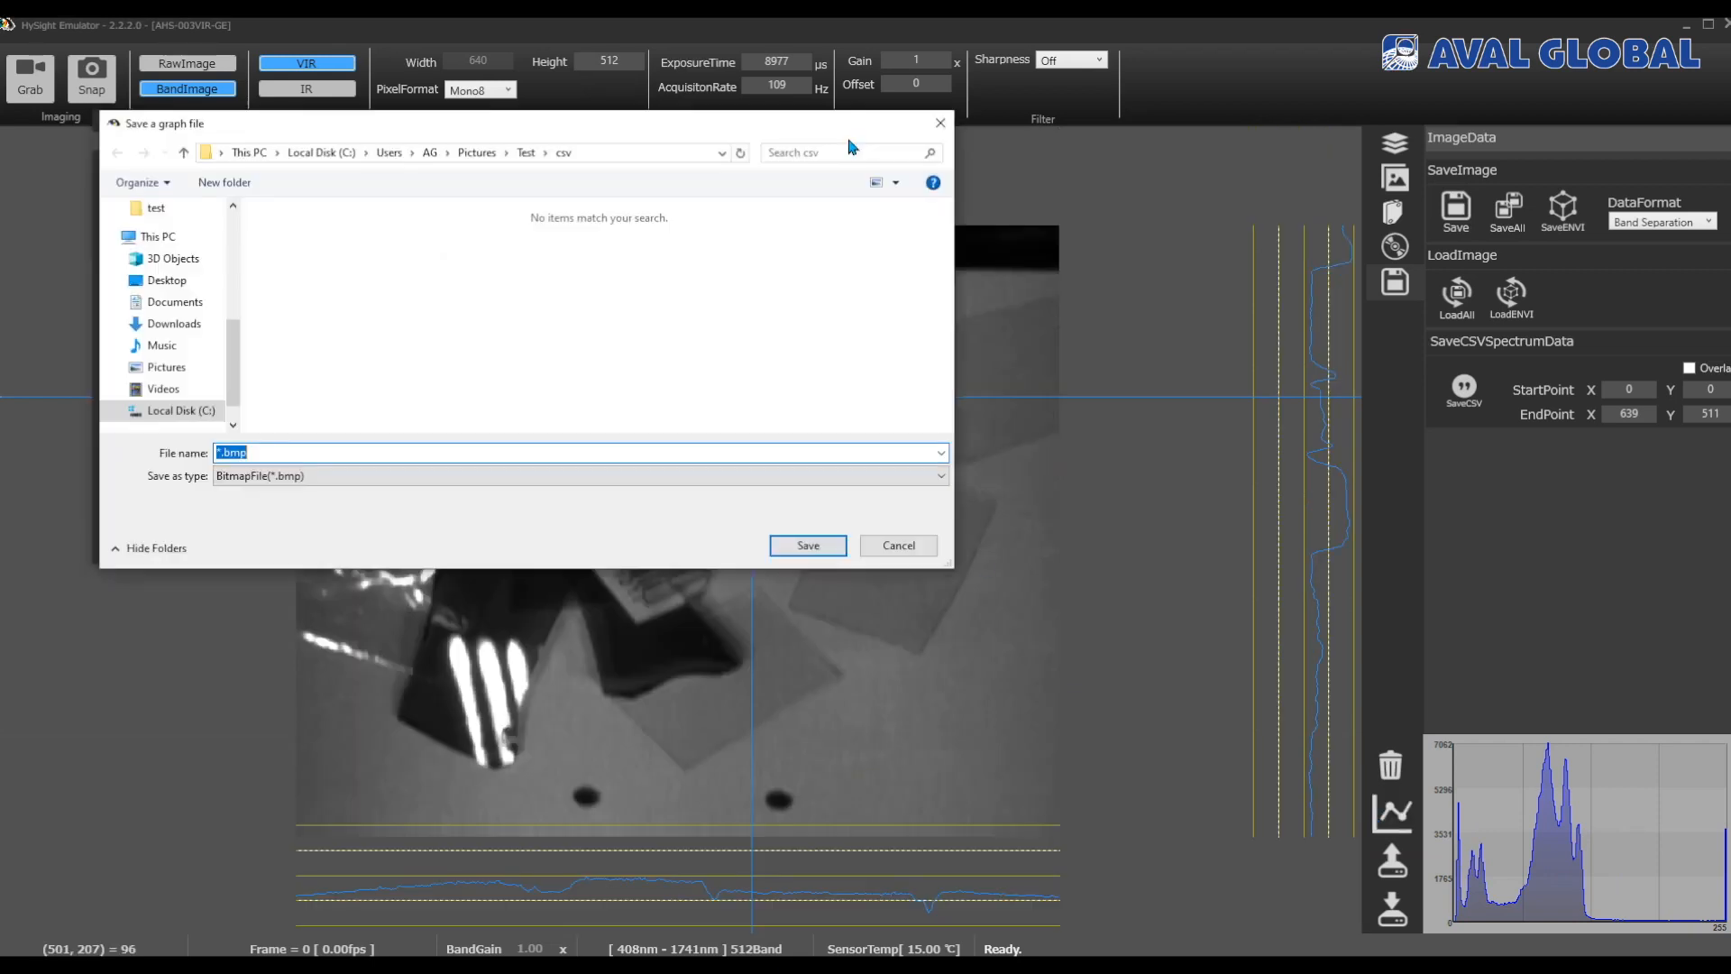
pyautogui.click(525, 153)
pyautogui.write('graph')
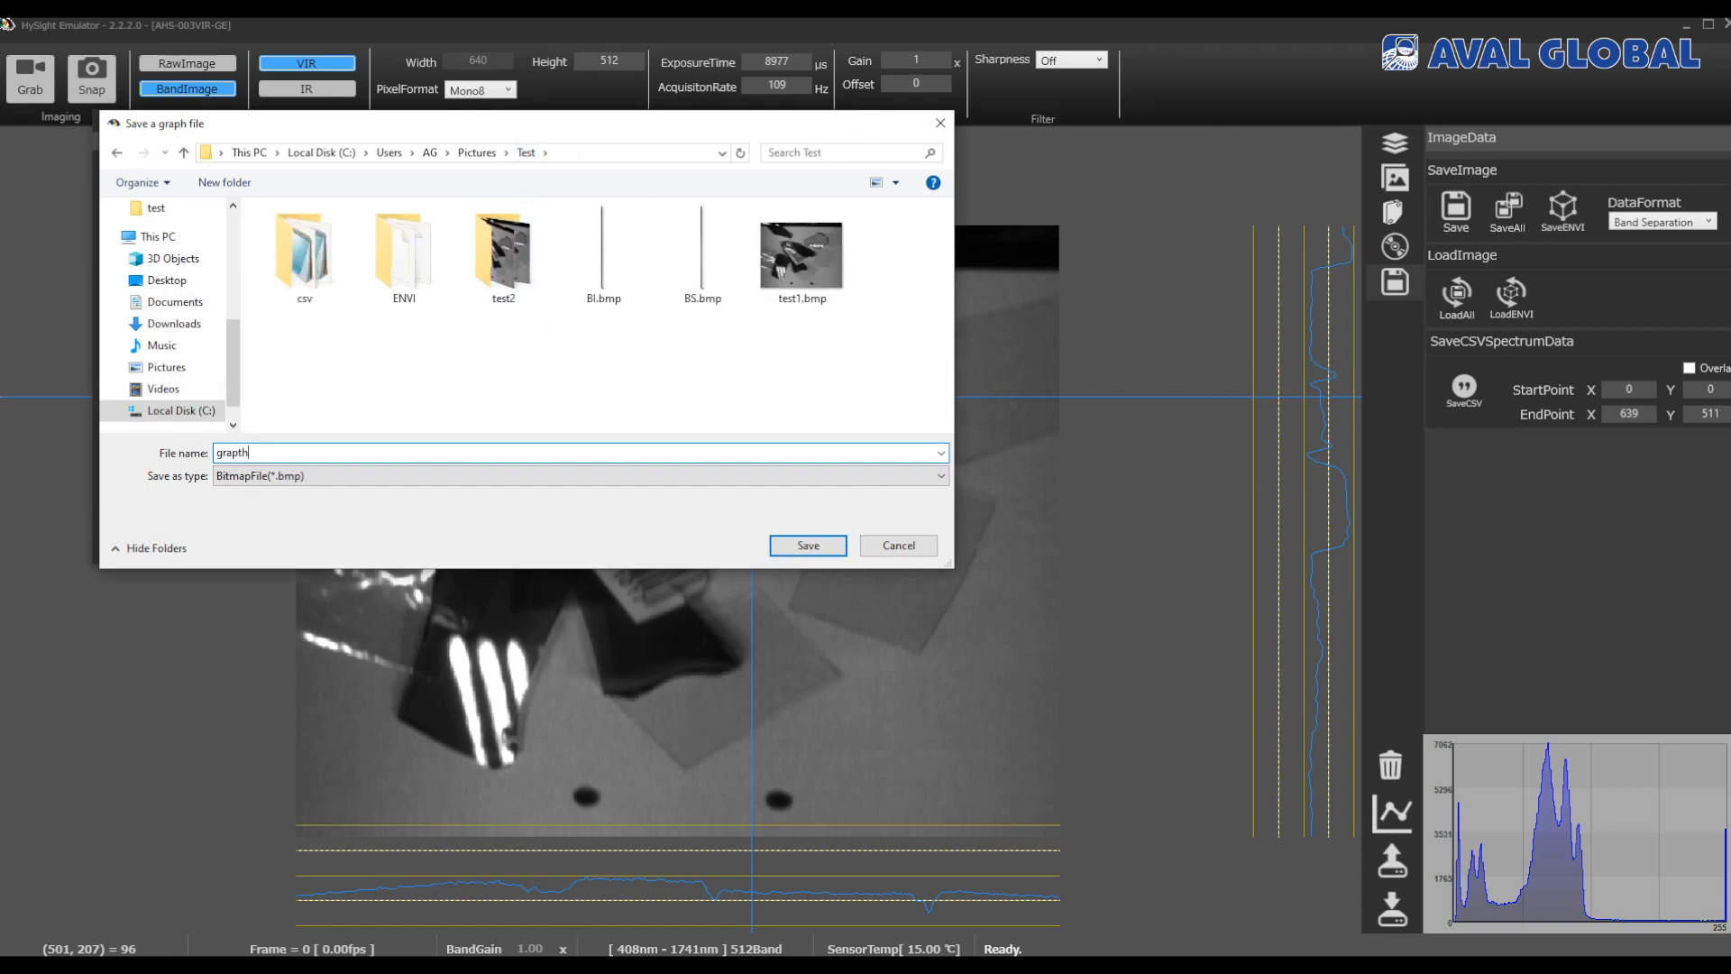
pyautogui.press('Return')
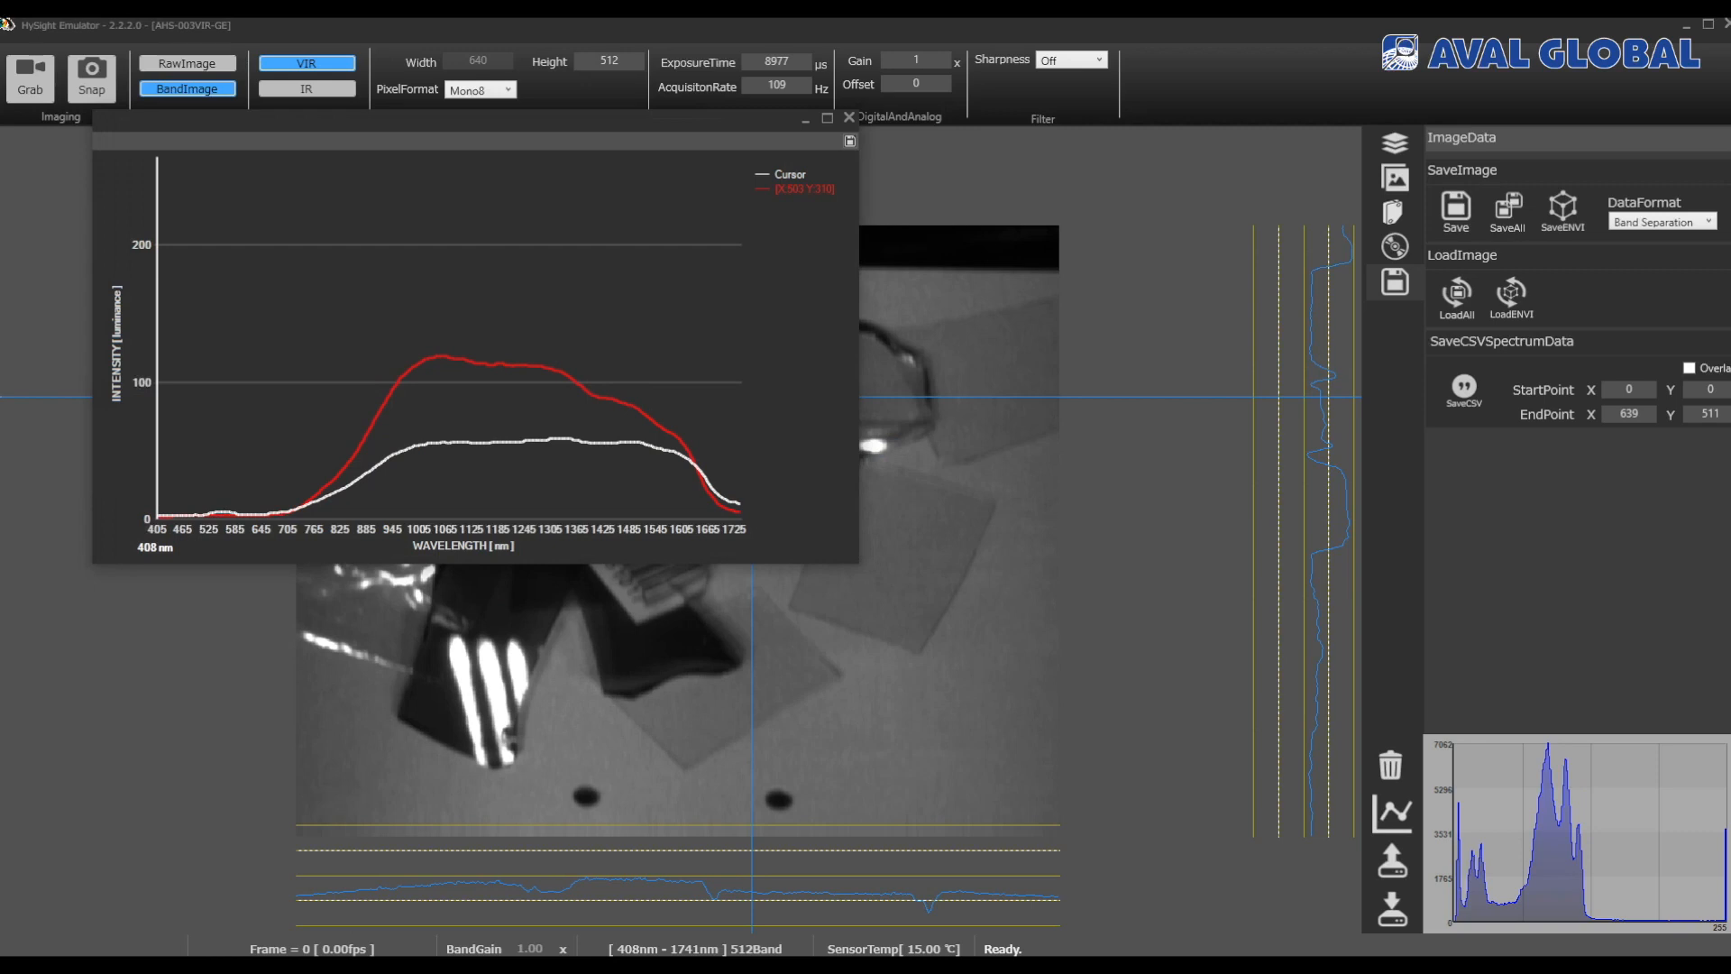
# Step: Switch to File Explorer, open grapth.bmp from the Test folder in Pictures to inspect the saved graph, and close the viewer and folder
pyautogui.moveTo(458, 963)
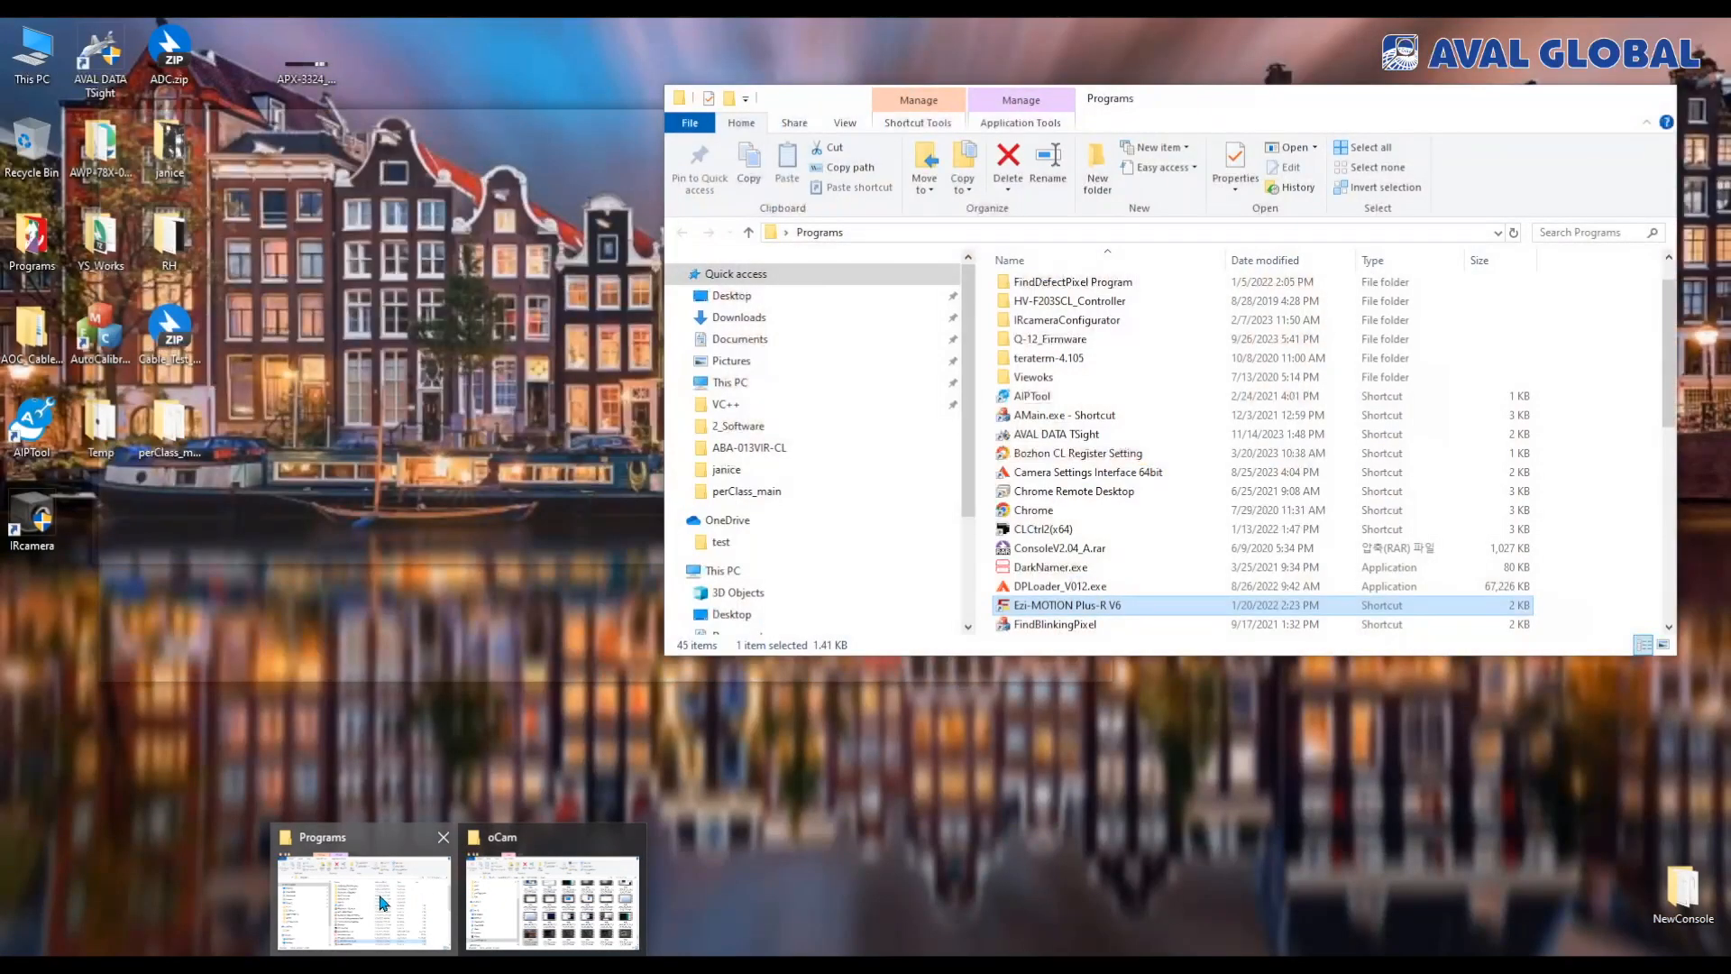
pyautogui.click(382, 901)
pyautogui.click(774, 364)
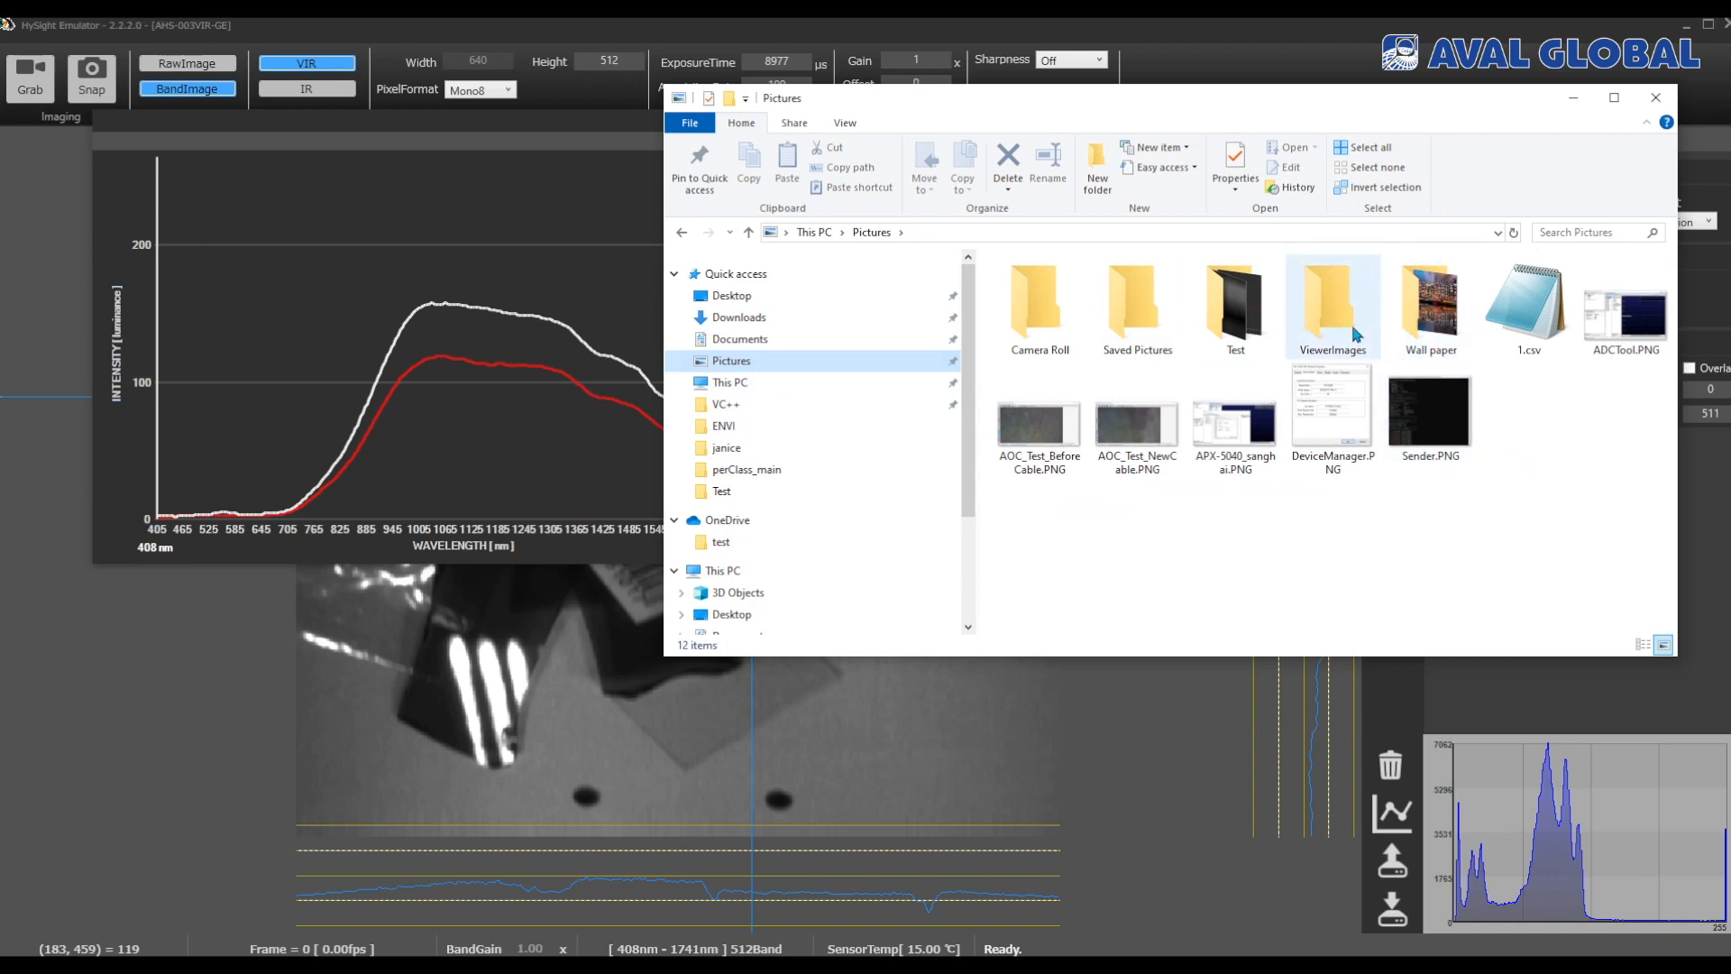
pyautogui.doubleClick(1235, 306)
pyautogui.doubleClick(1543, 298)
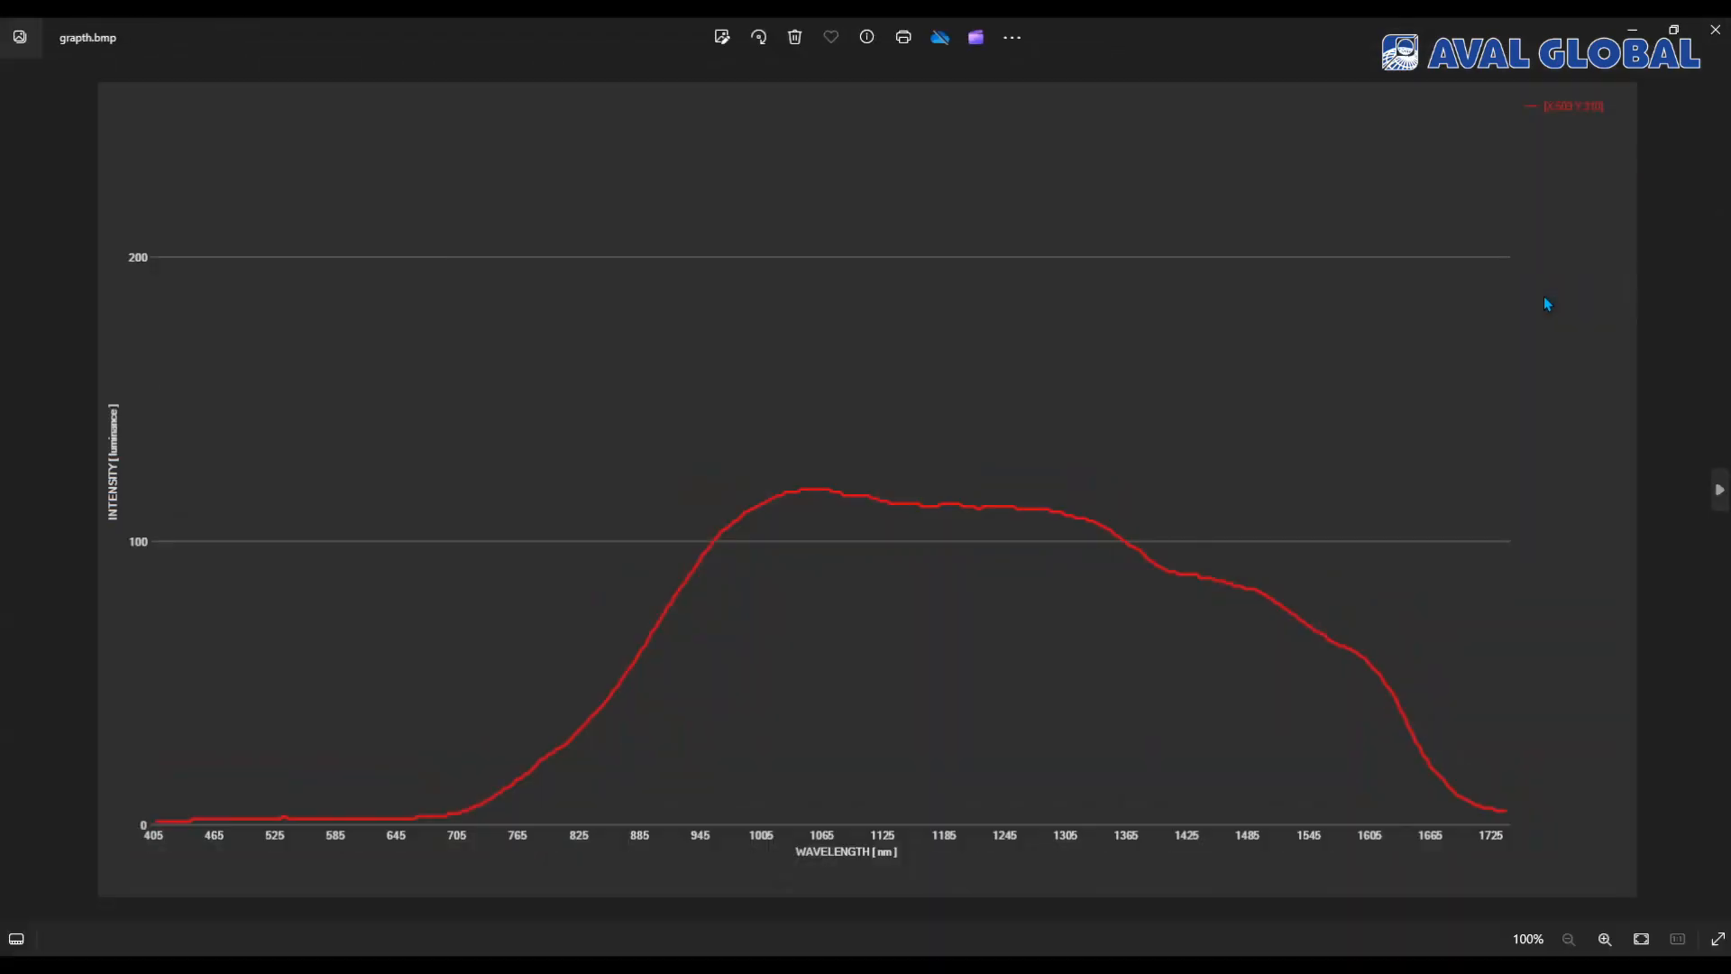
pyautogui.click(1714, 29)
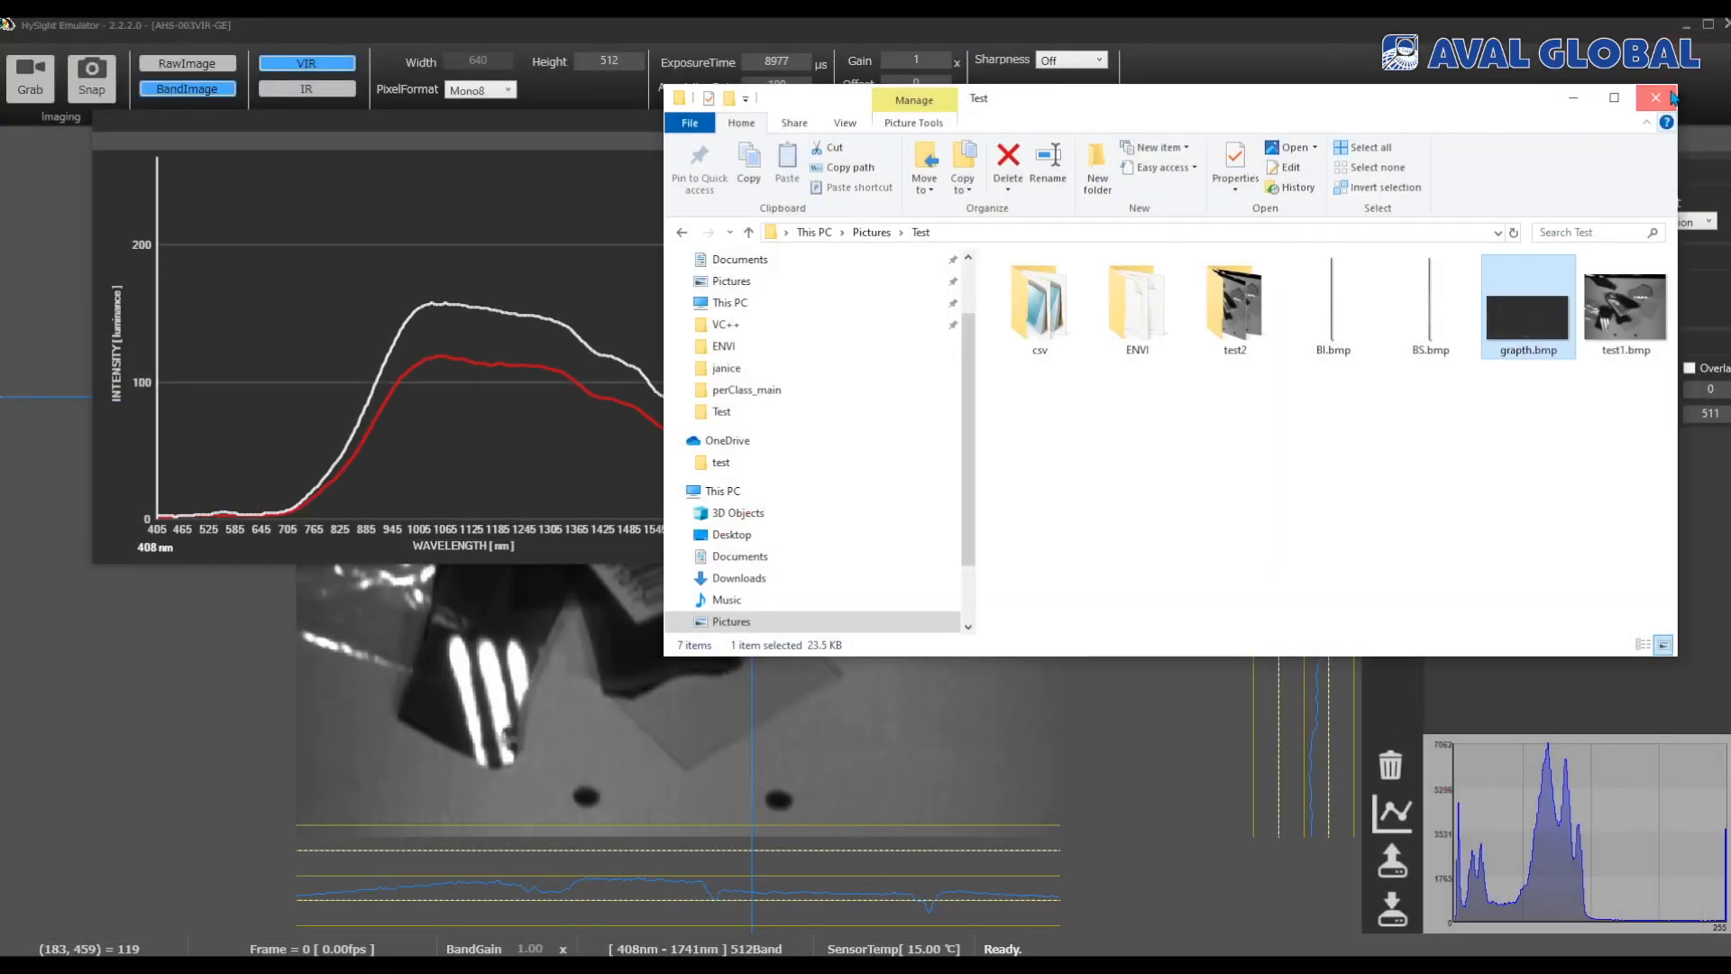
pyautogui.click(1655, 97)
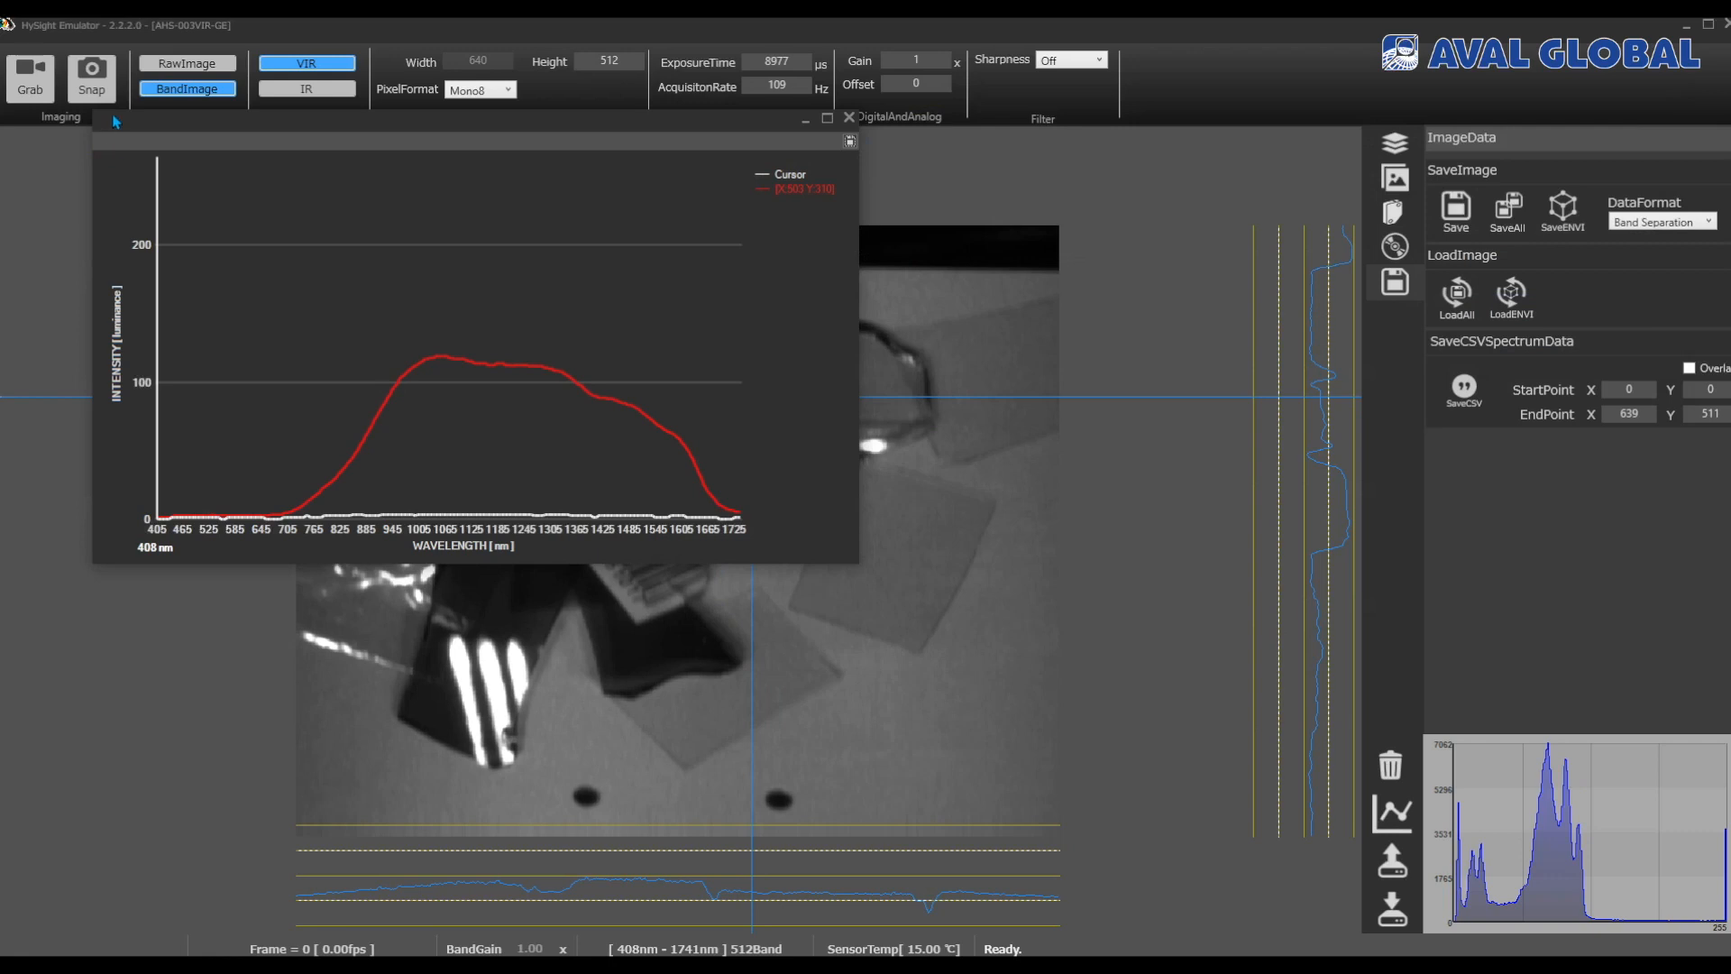
# Step: Close the separate graph window and save the registered spectrum as the CSV file testcsv in the Test folder
pyautogui.click(848, 117)
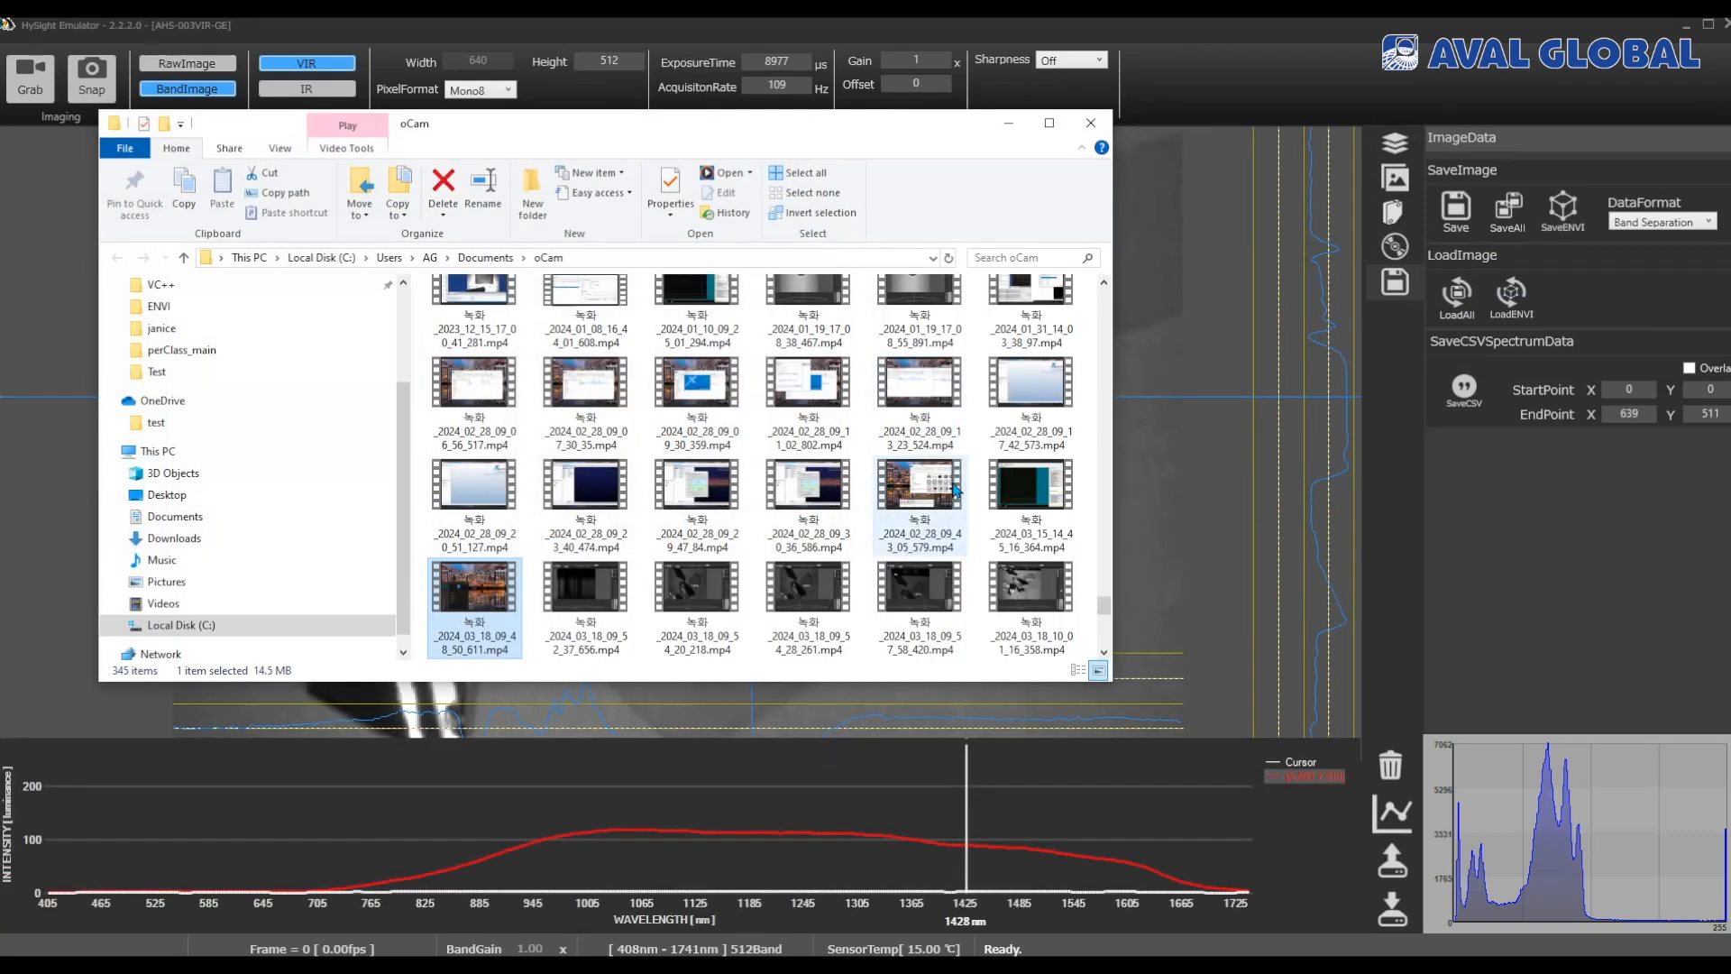
pyautogui.click(1230, 483)
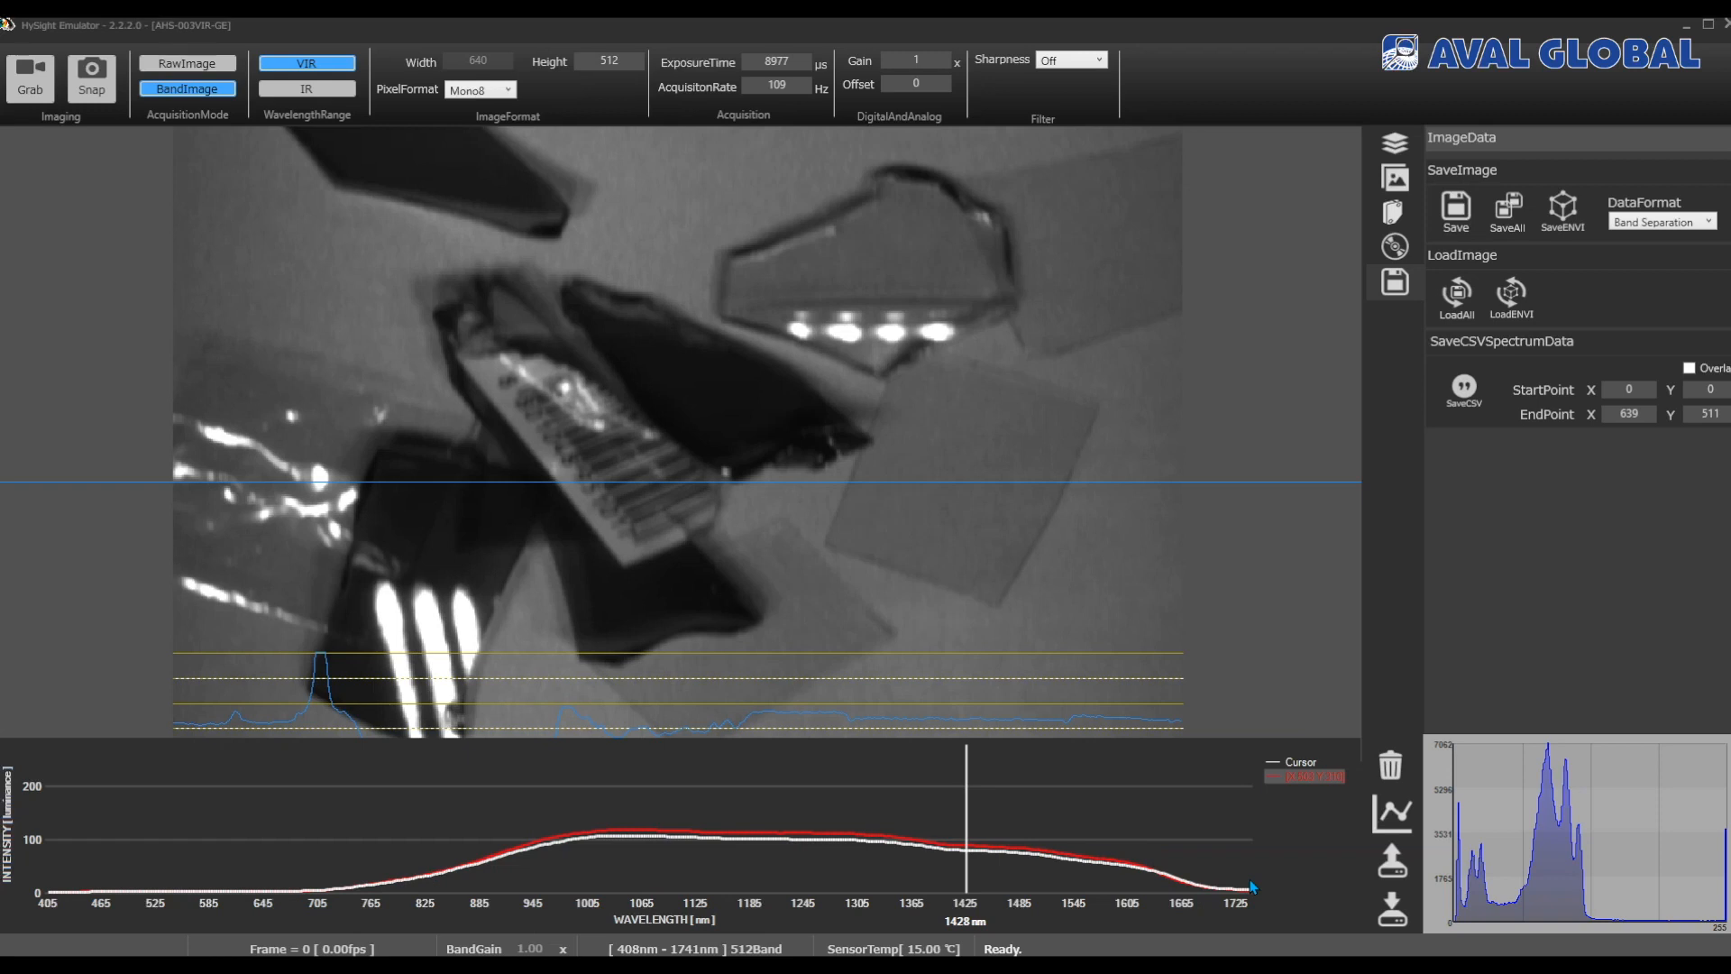
pyautogui.click(1390, 873)
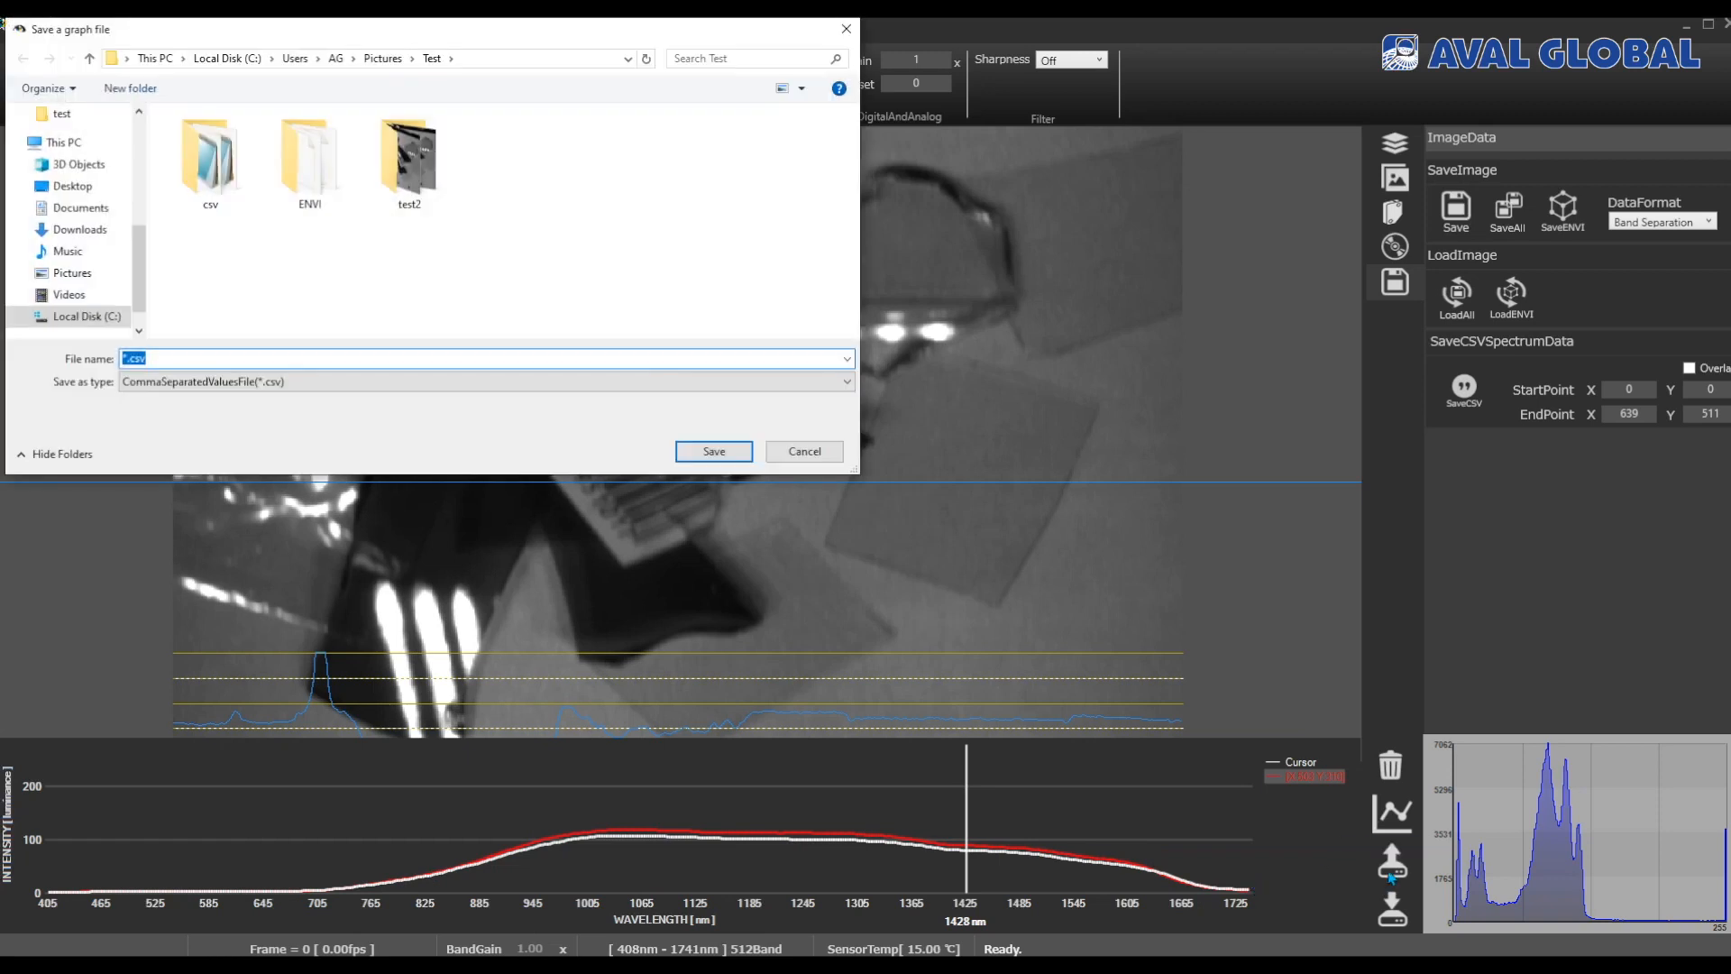
pyautogui.write('testcsv')
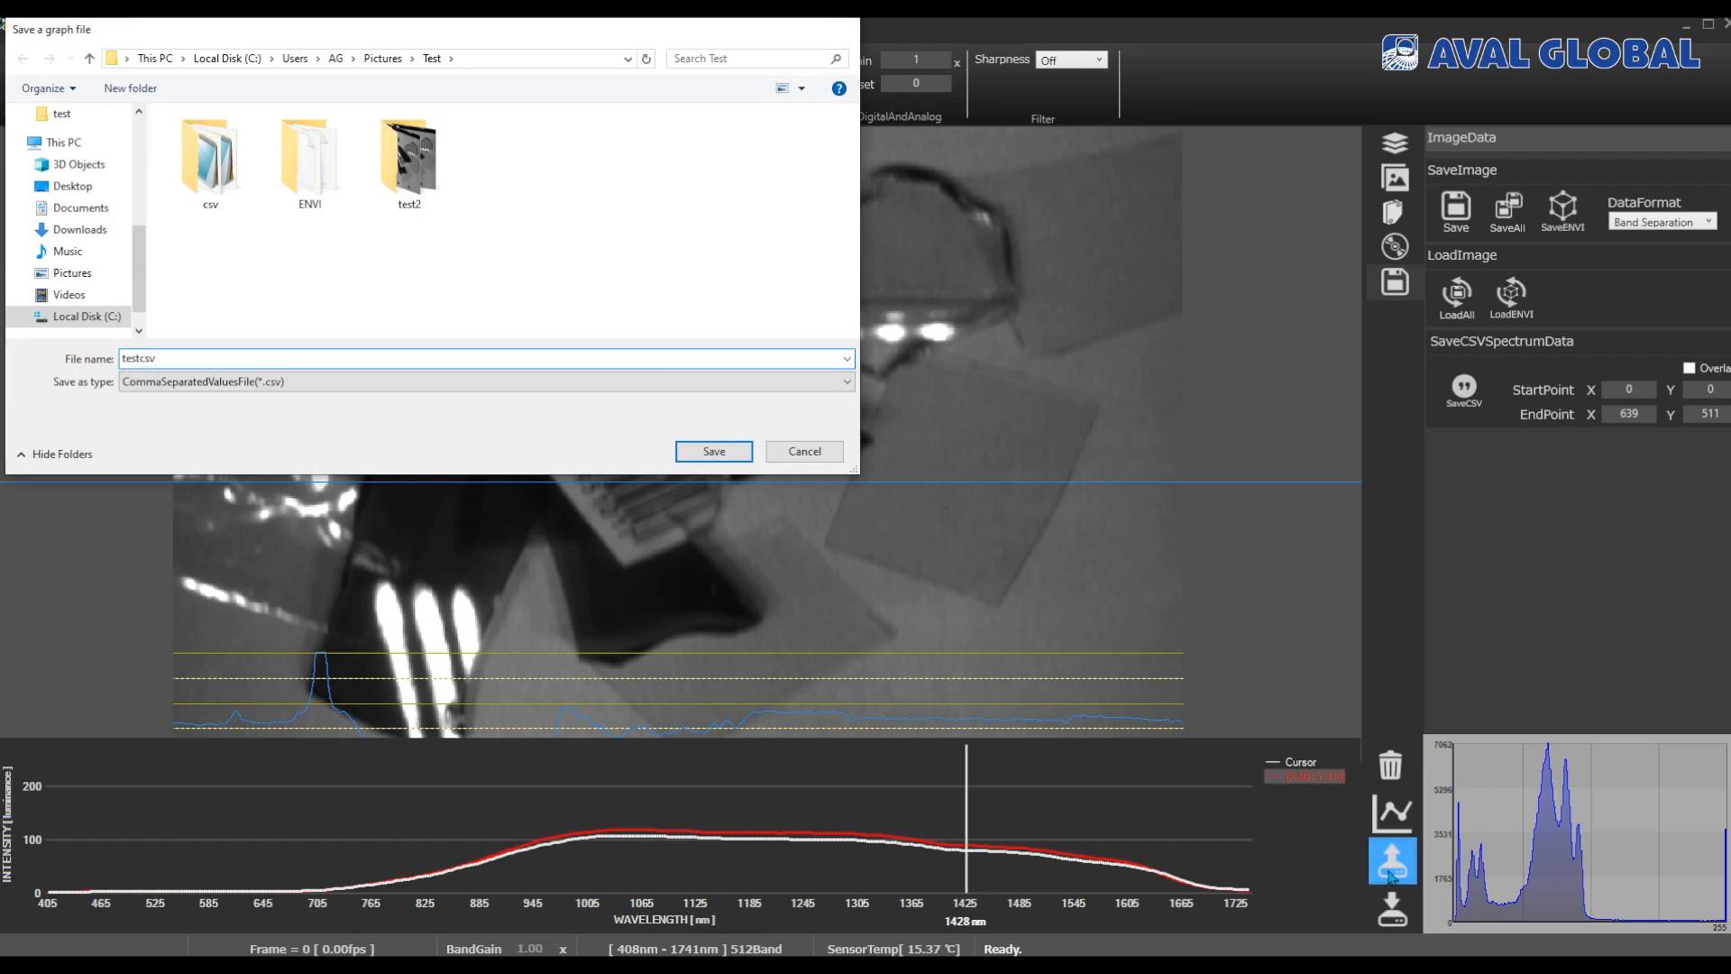
pyautogui.press('Return')
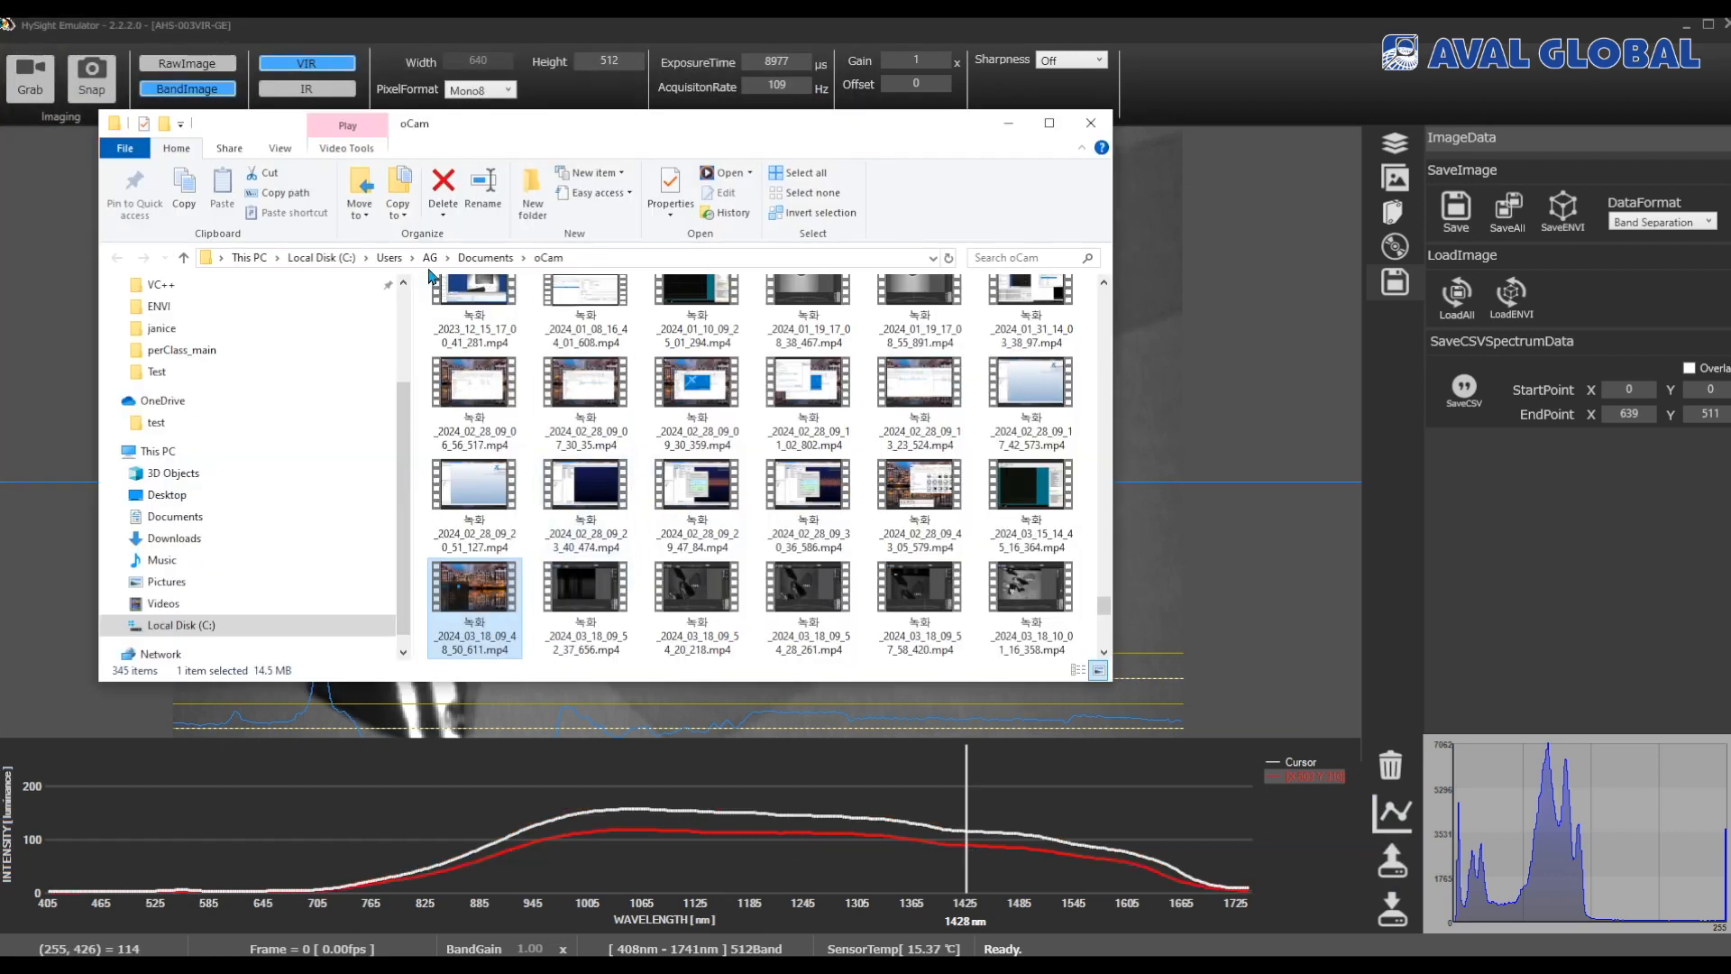
# Step: Open testcsv.csv from the Test folder in Pictures, examine its wavelength and intensity rows down to the end, and close the file and folder
pyautogui.scroll(3, 257, 410)
pyautogui.click(191, 366)
pyautogui.click(199, 390)
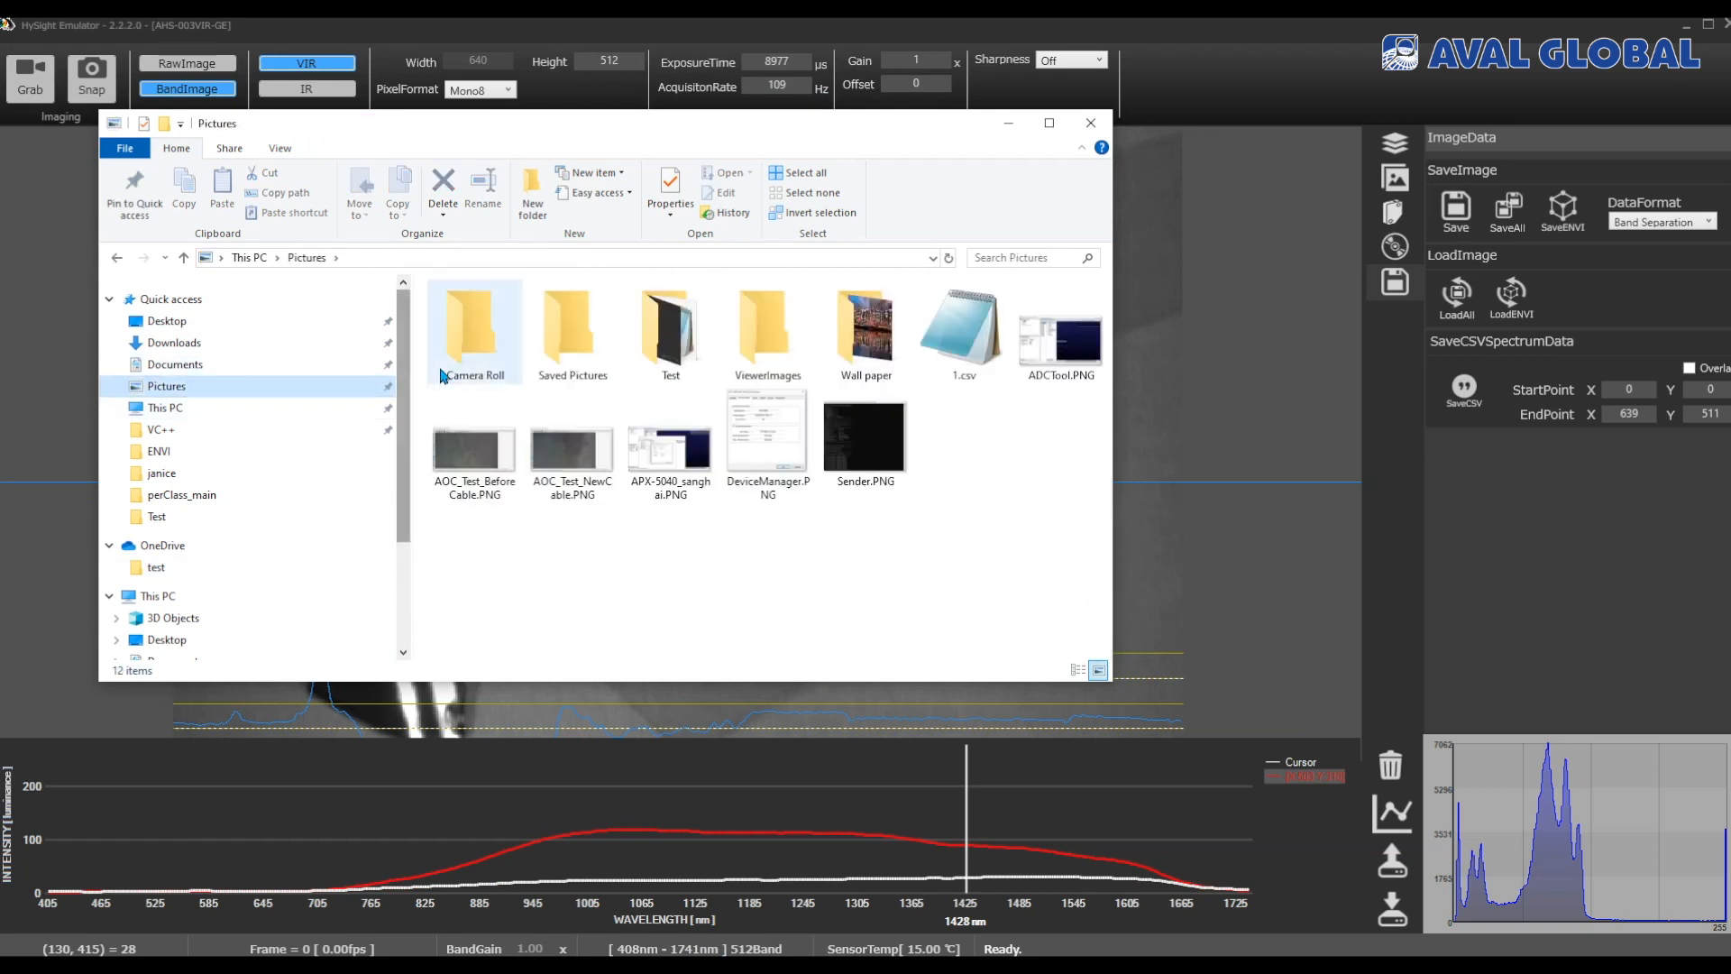
pyautogui.doubleClick(680, 353)
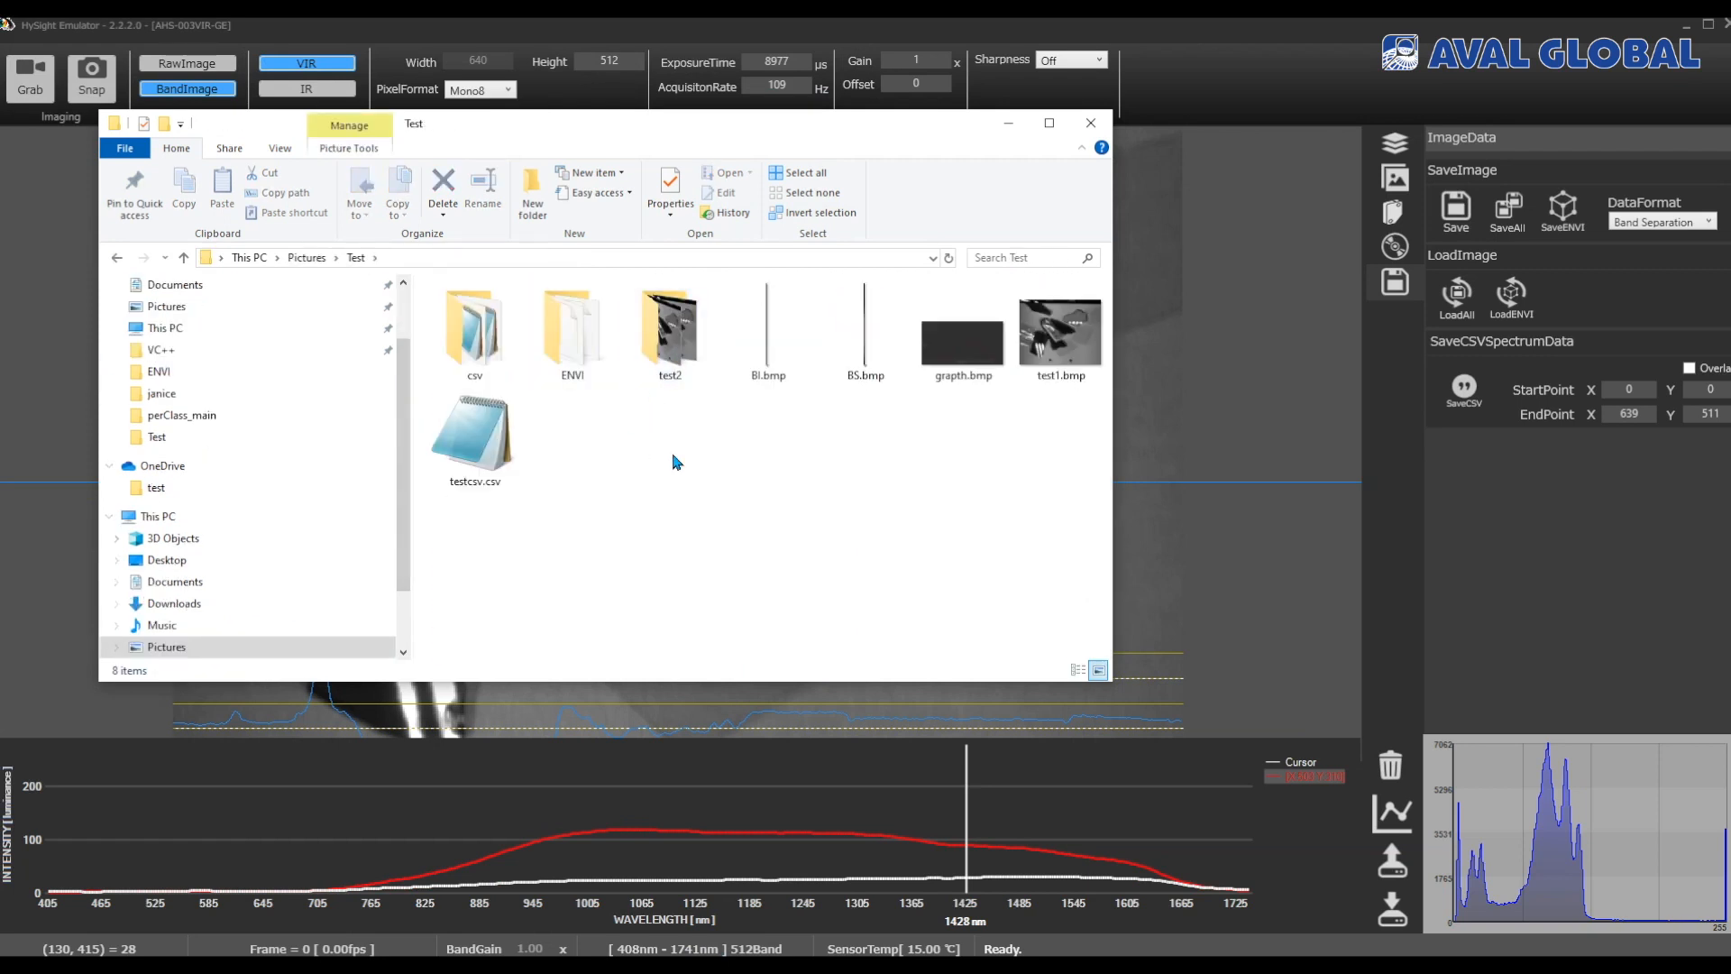
pyautogui.doubleClick(503, 445)
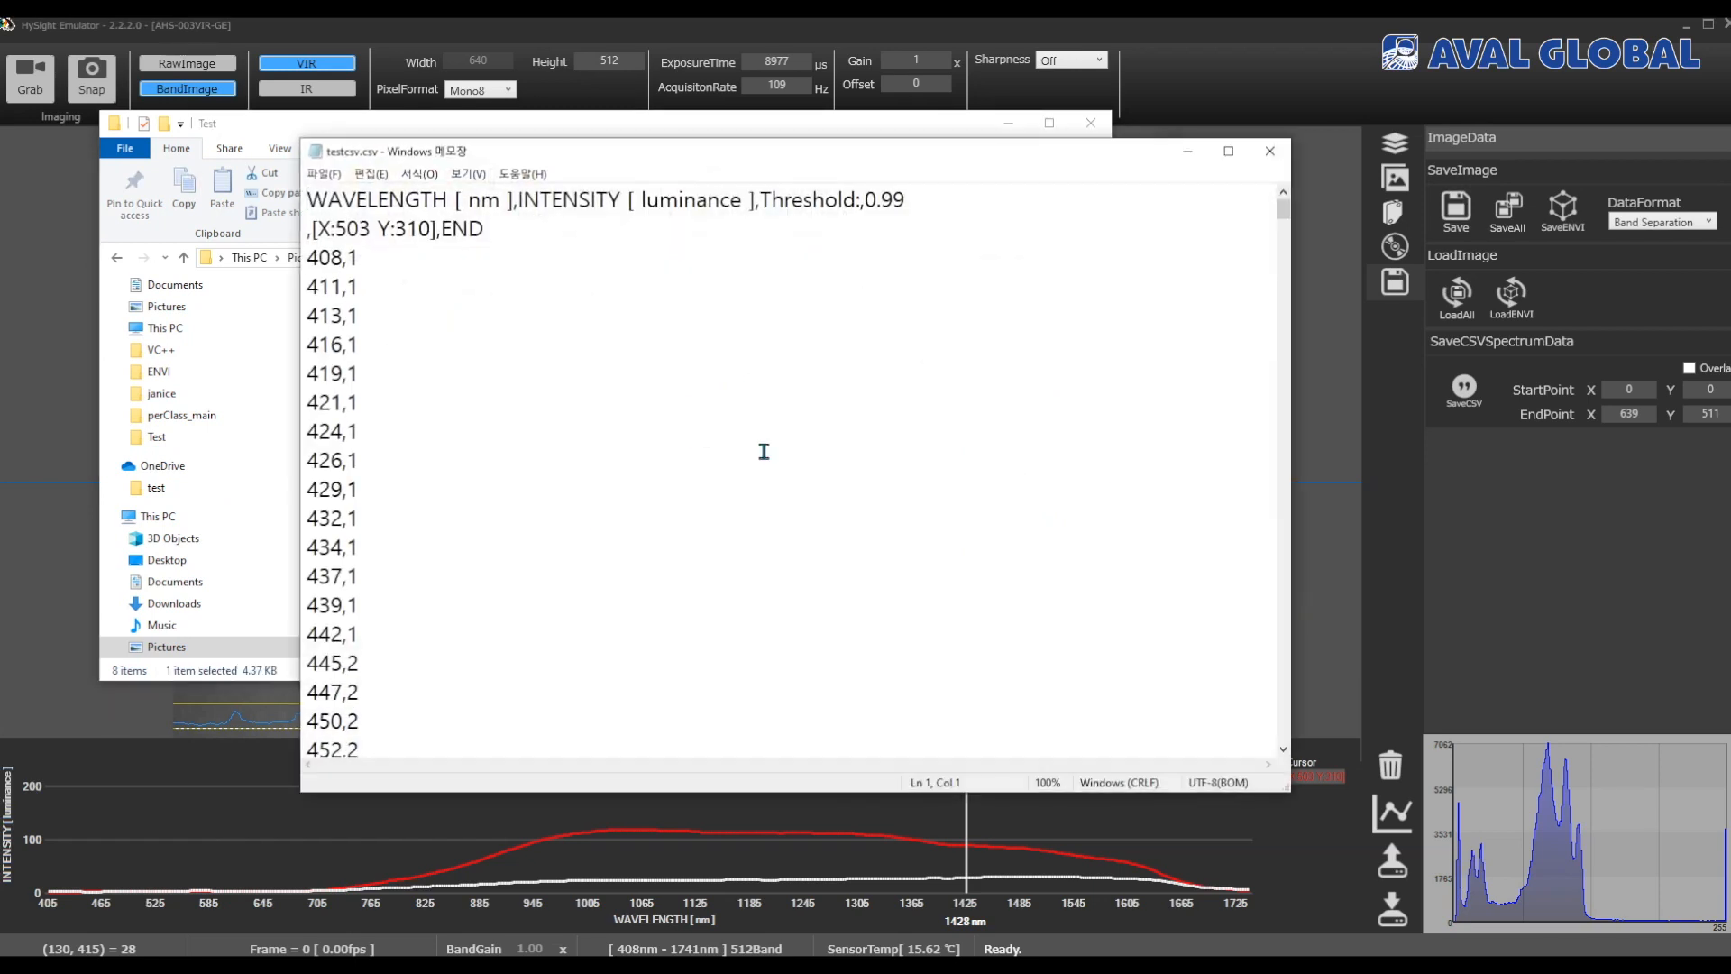
pyautogui.moveTo(1287, 215); pyautogui.dragTo(1263, 734)
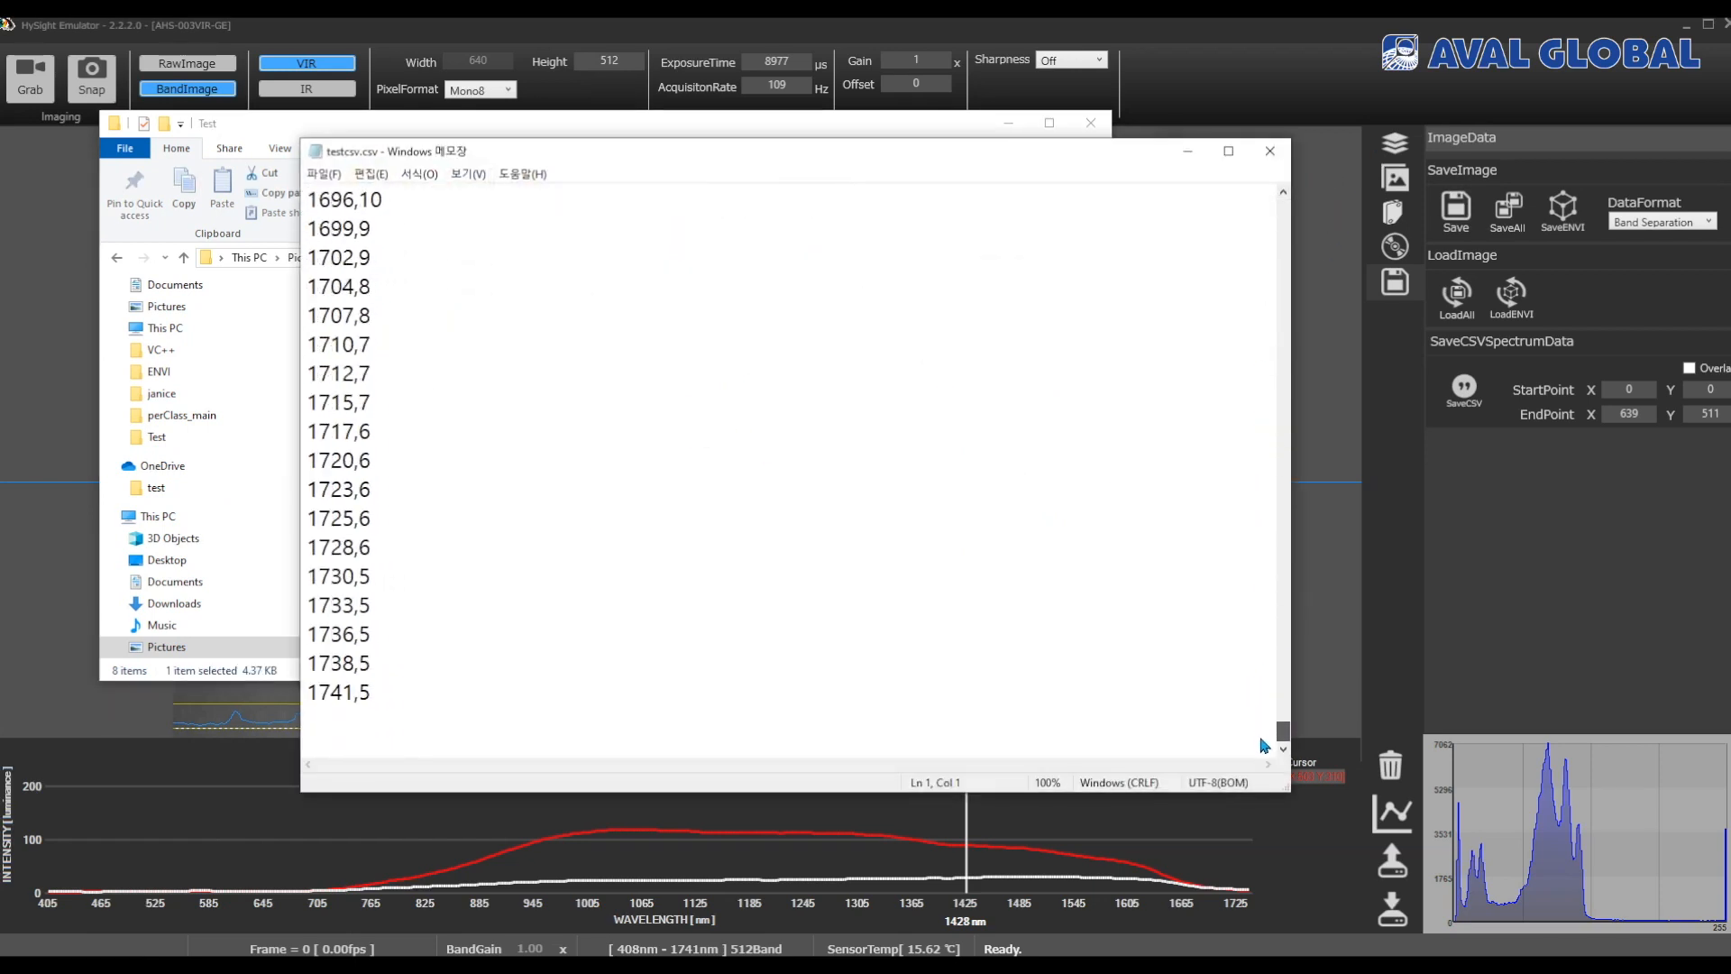
pyautogui.click(1270, 150)
pyautogui.click(1084, 121)
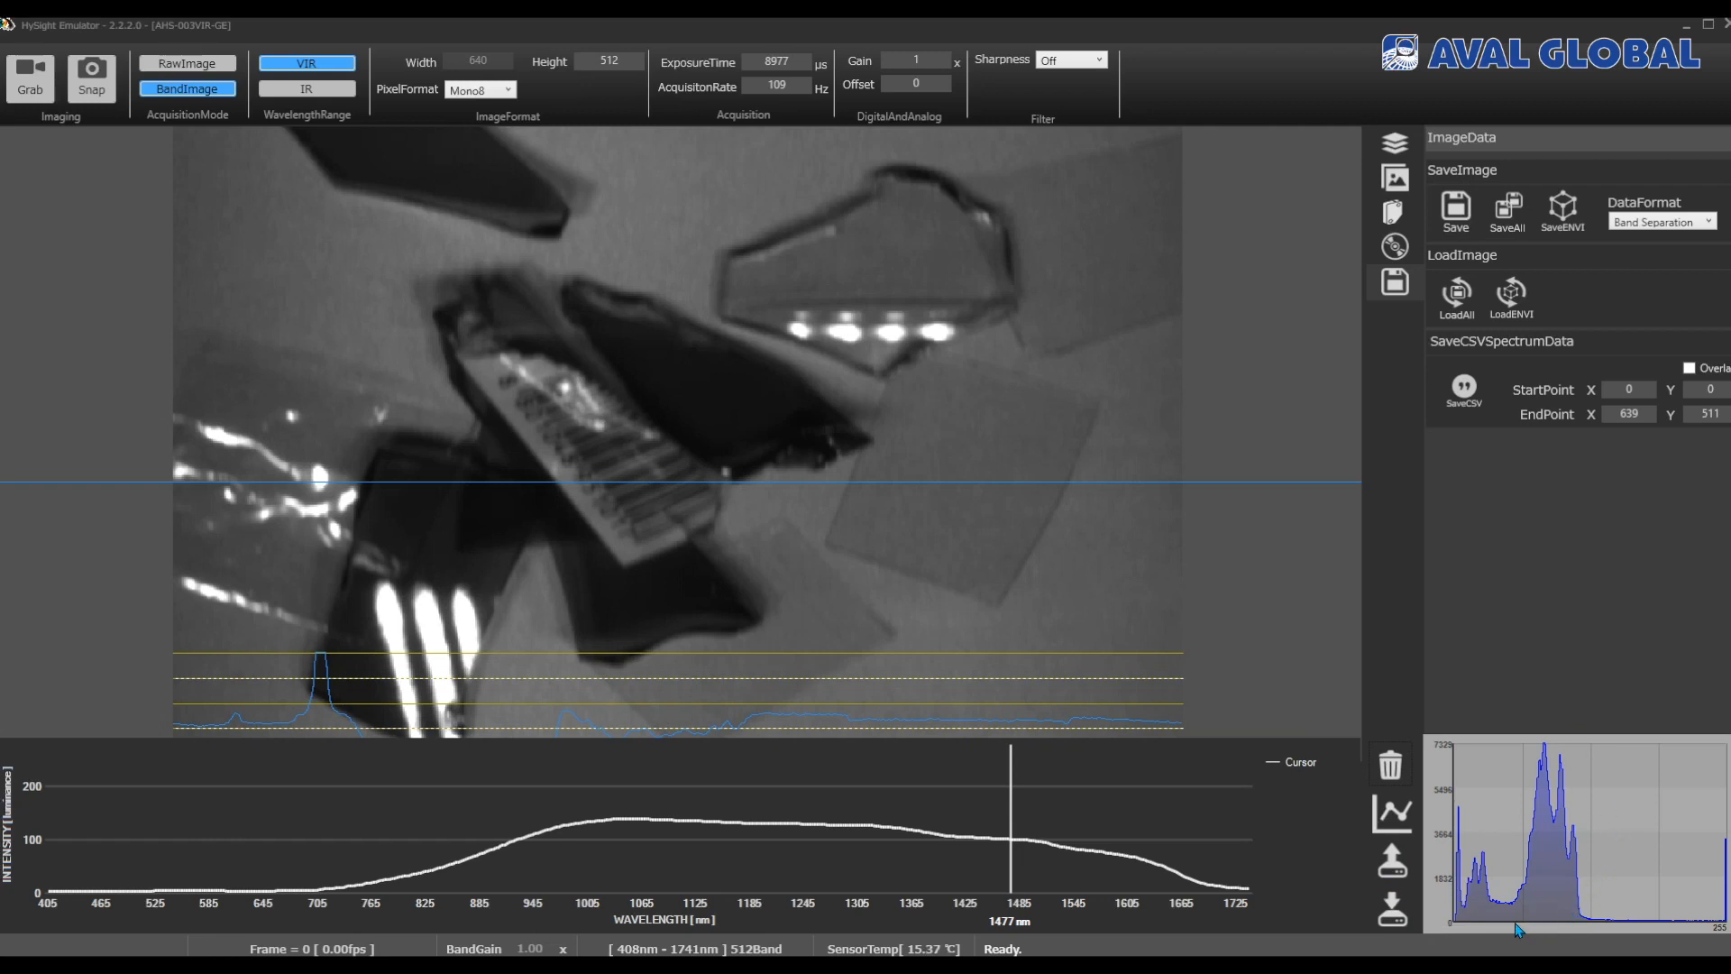
# Step: Binarize the 1477 nm band image from the histogram, raise the threshold until only the bright reflections stay white, and turn binarization off
pyautogui.rightClick(1542, 857)
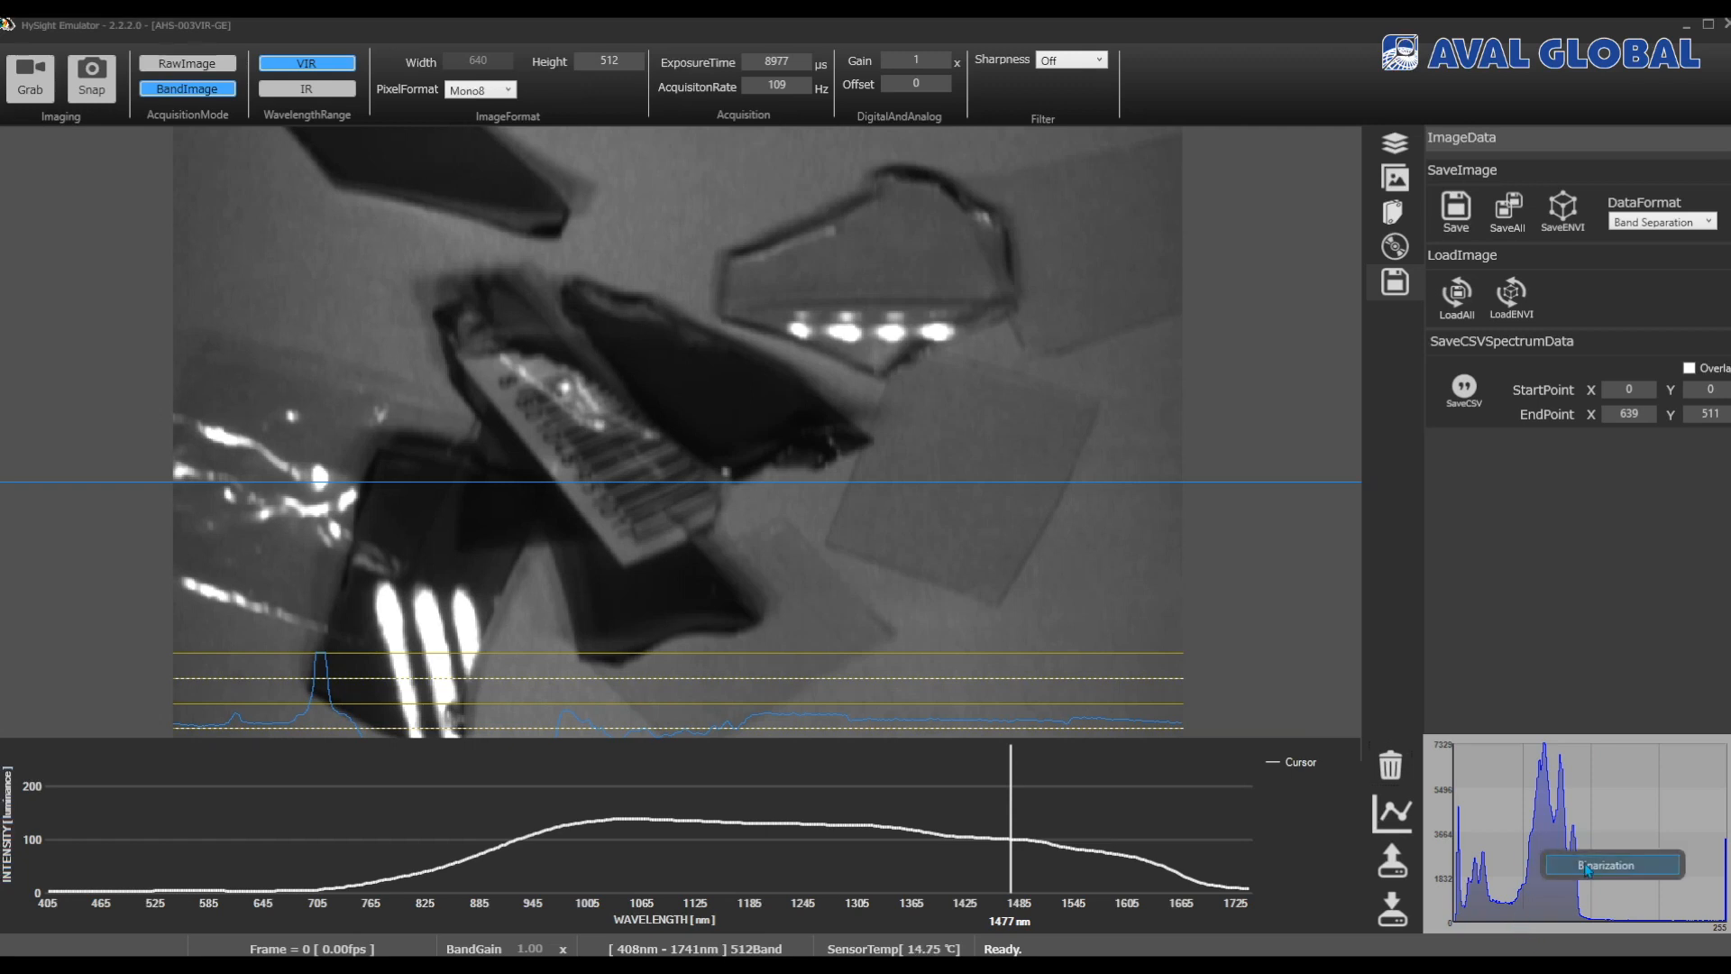
pyautogui.click(1667, 870)
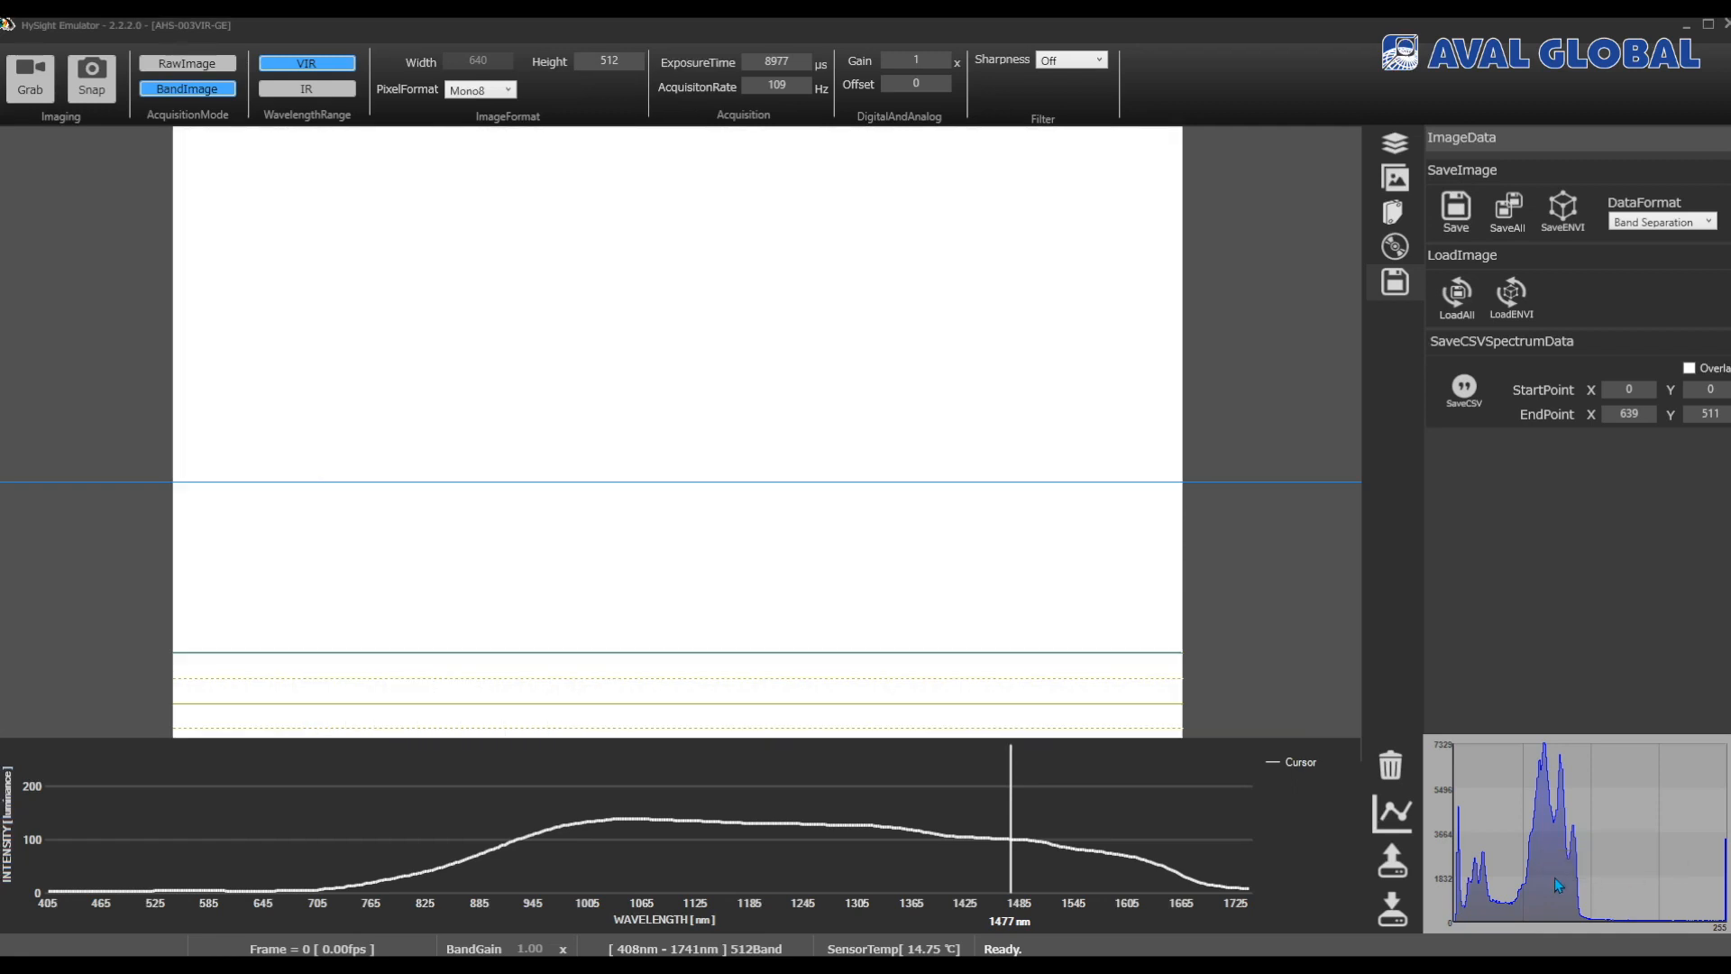
pyautogui.moveTo(1530, 888); pyautogui.dragTo(1601, 891)
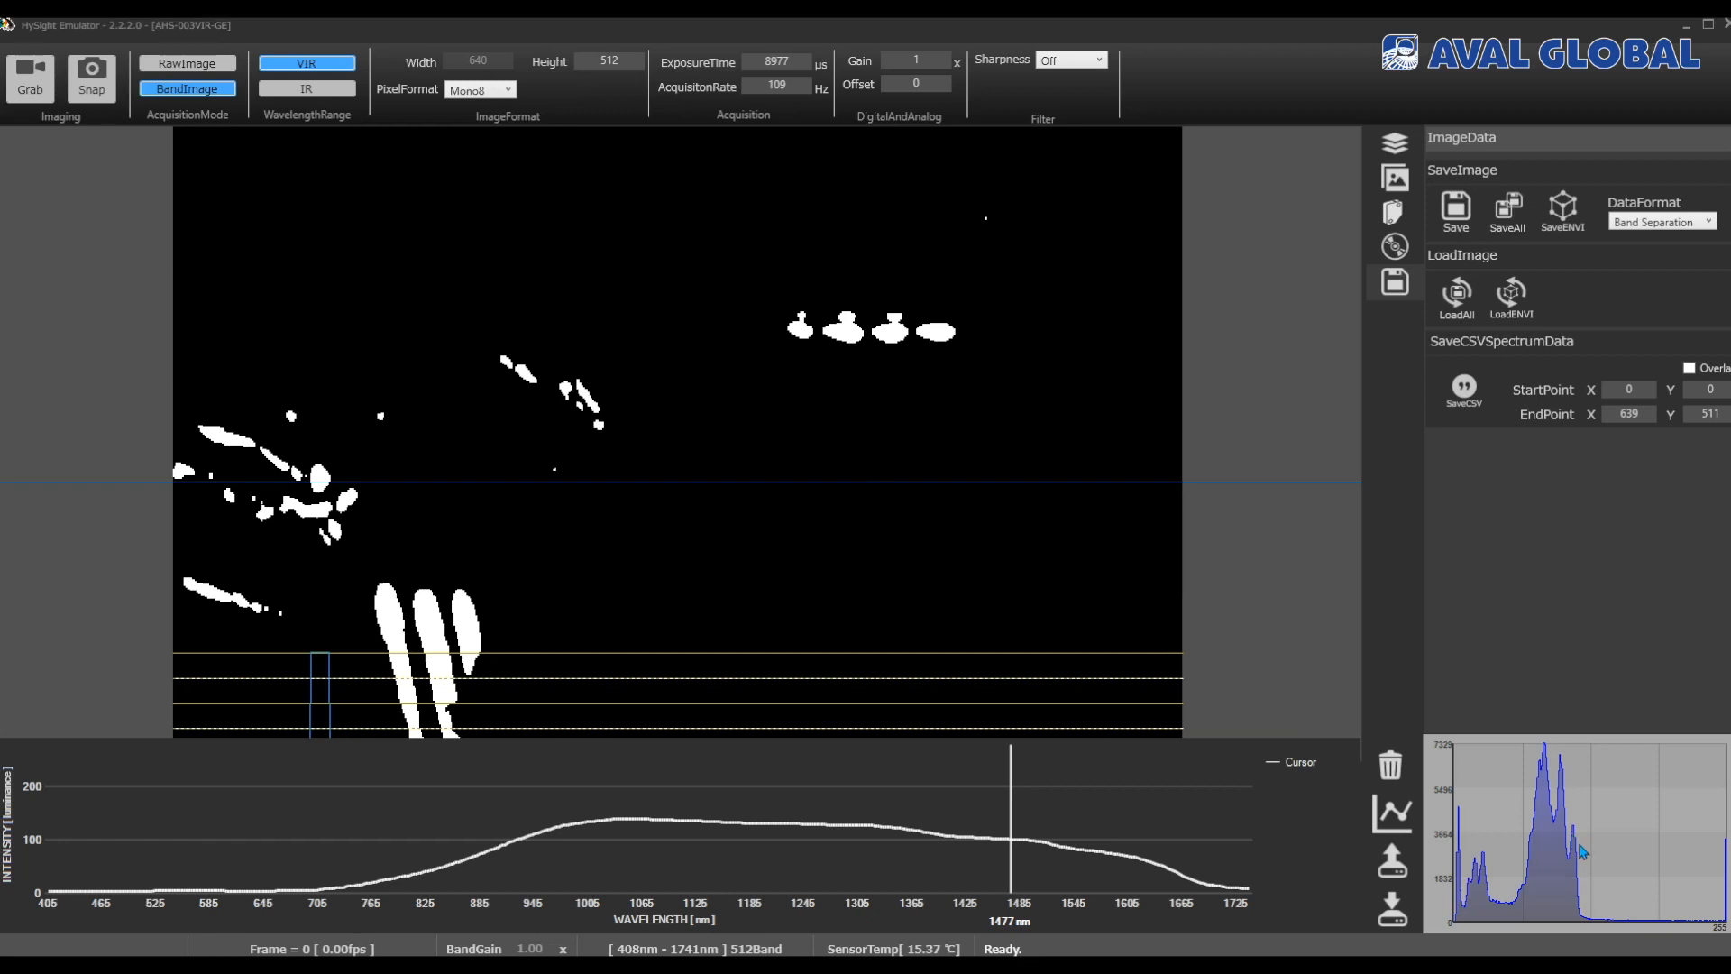
pyautogui.rightClick(1583, 850)
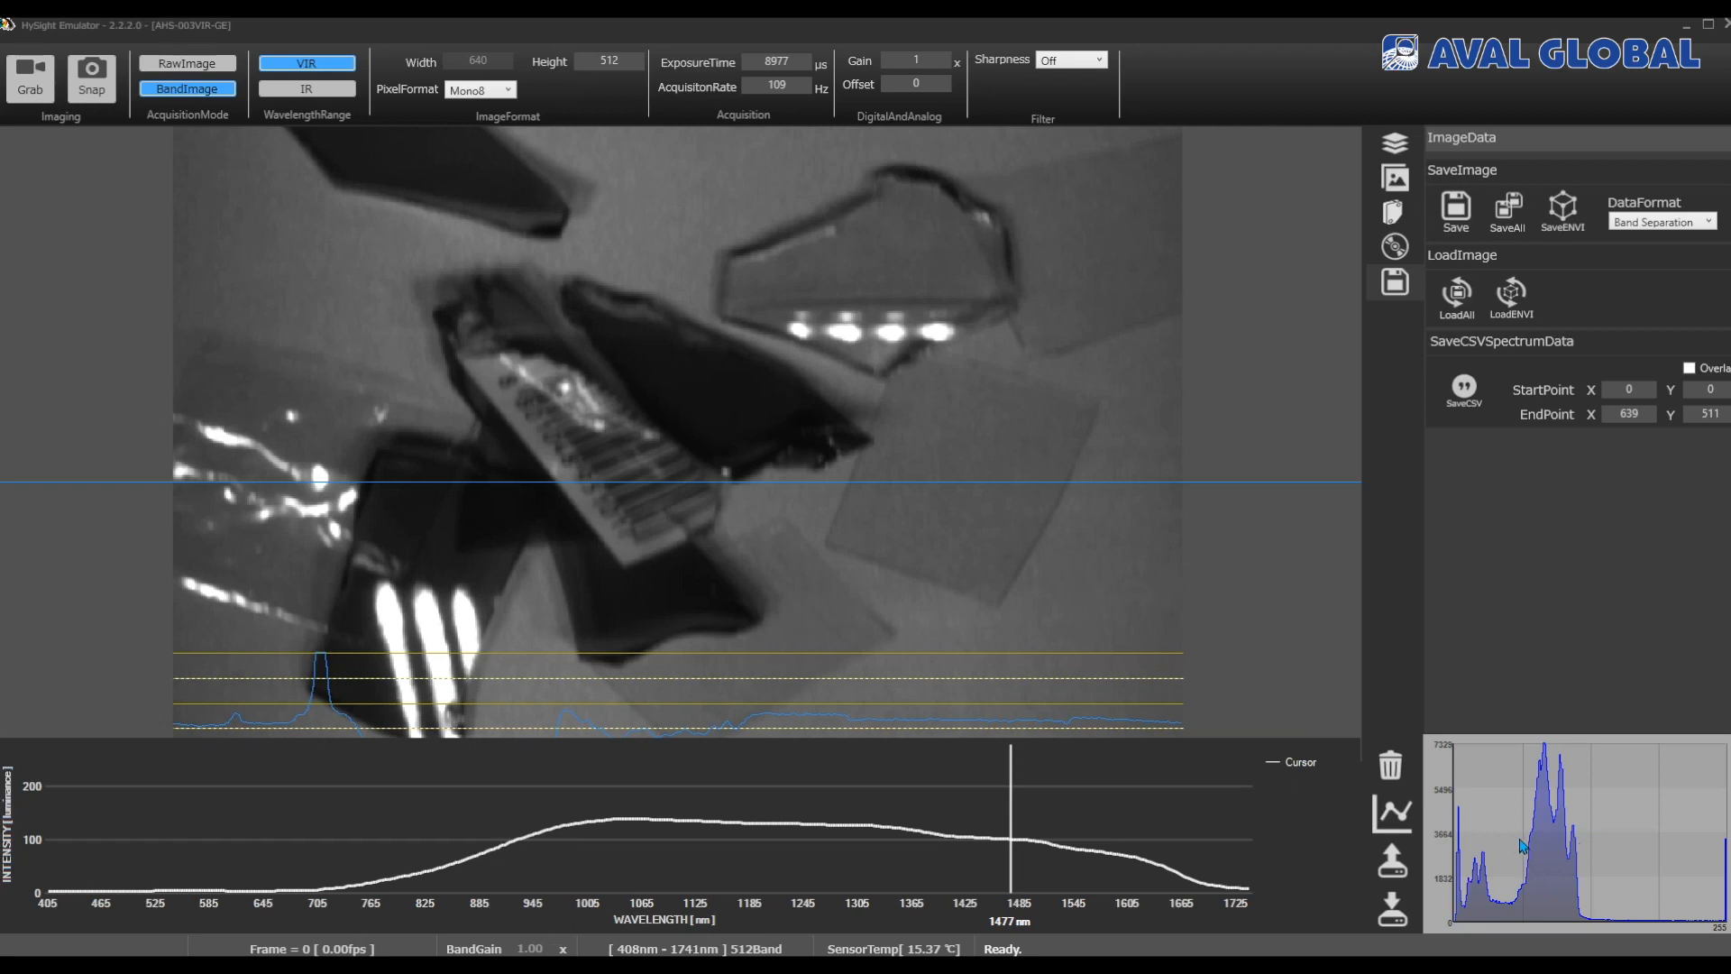
# Step: Select the histogram range around the main peaks and apply ContrastEnhancement to the 1477 nm band image
pyautogui.moveTo(1526, 824); pyautogui.dragTo(1597, 887)
pyautogui.rightClick(1598, 886)
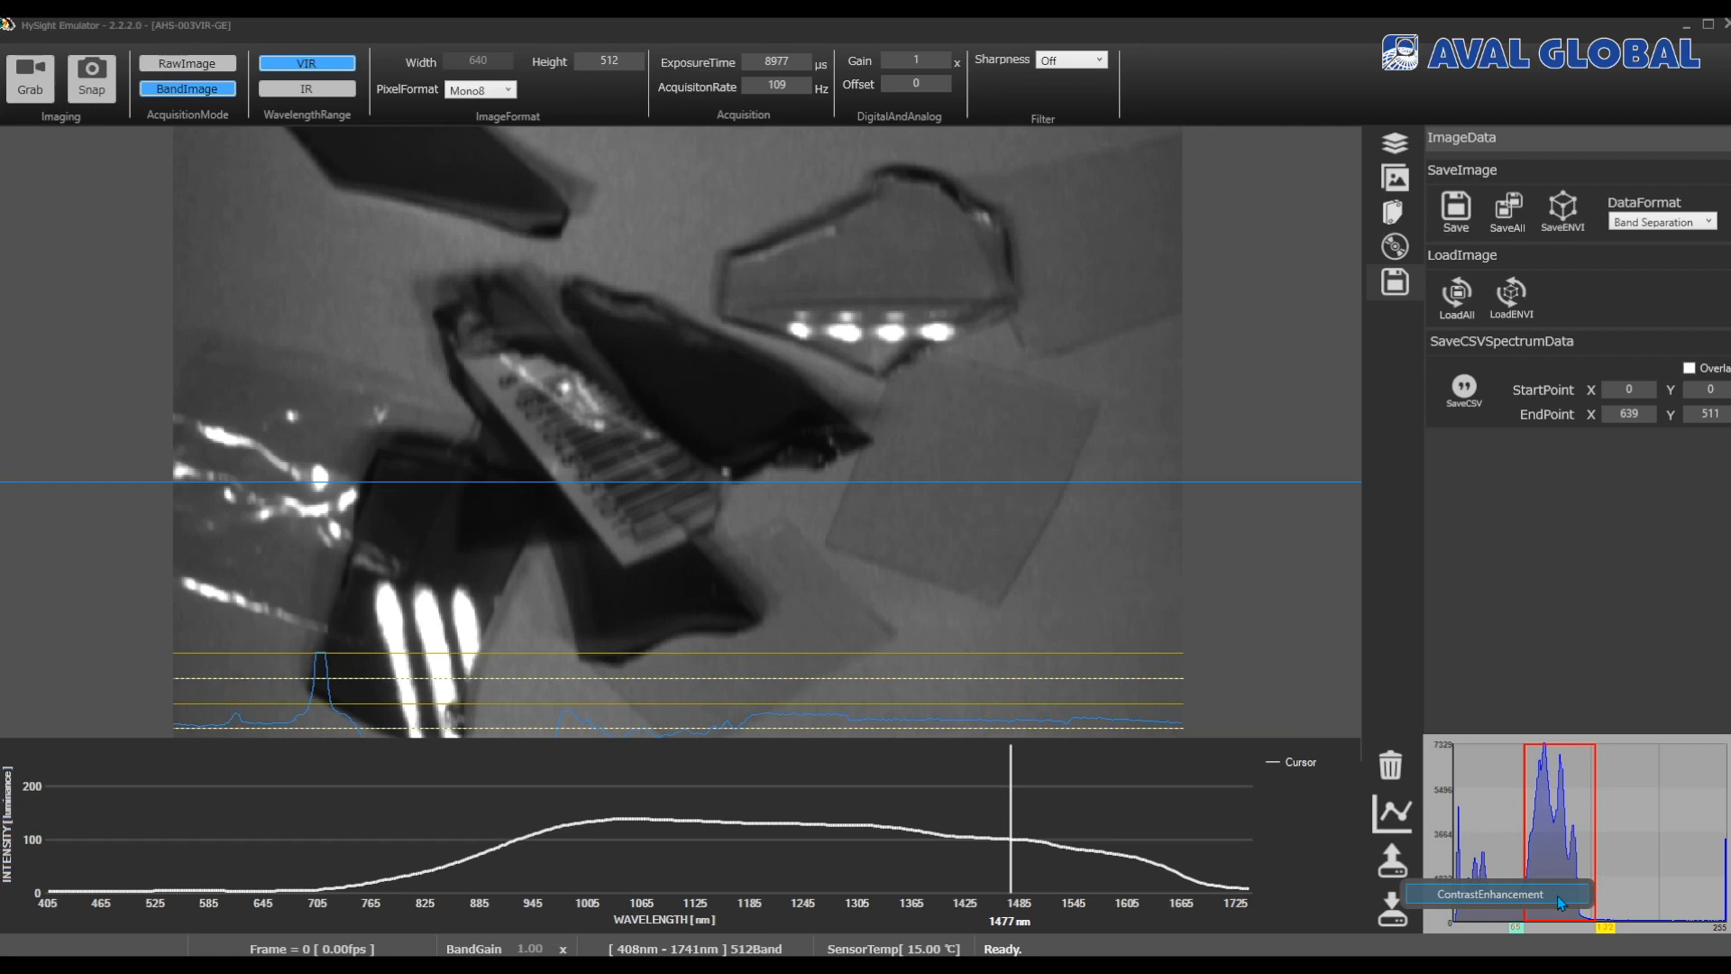
pyautogui.click(1556, 895)
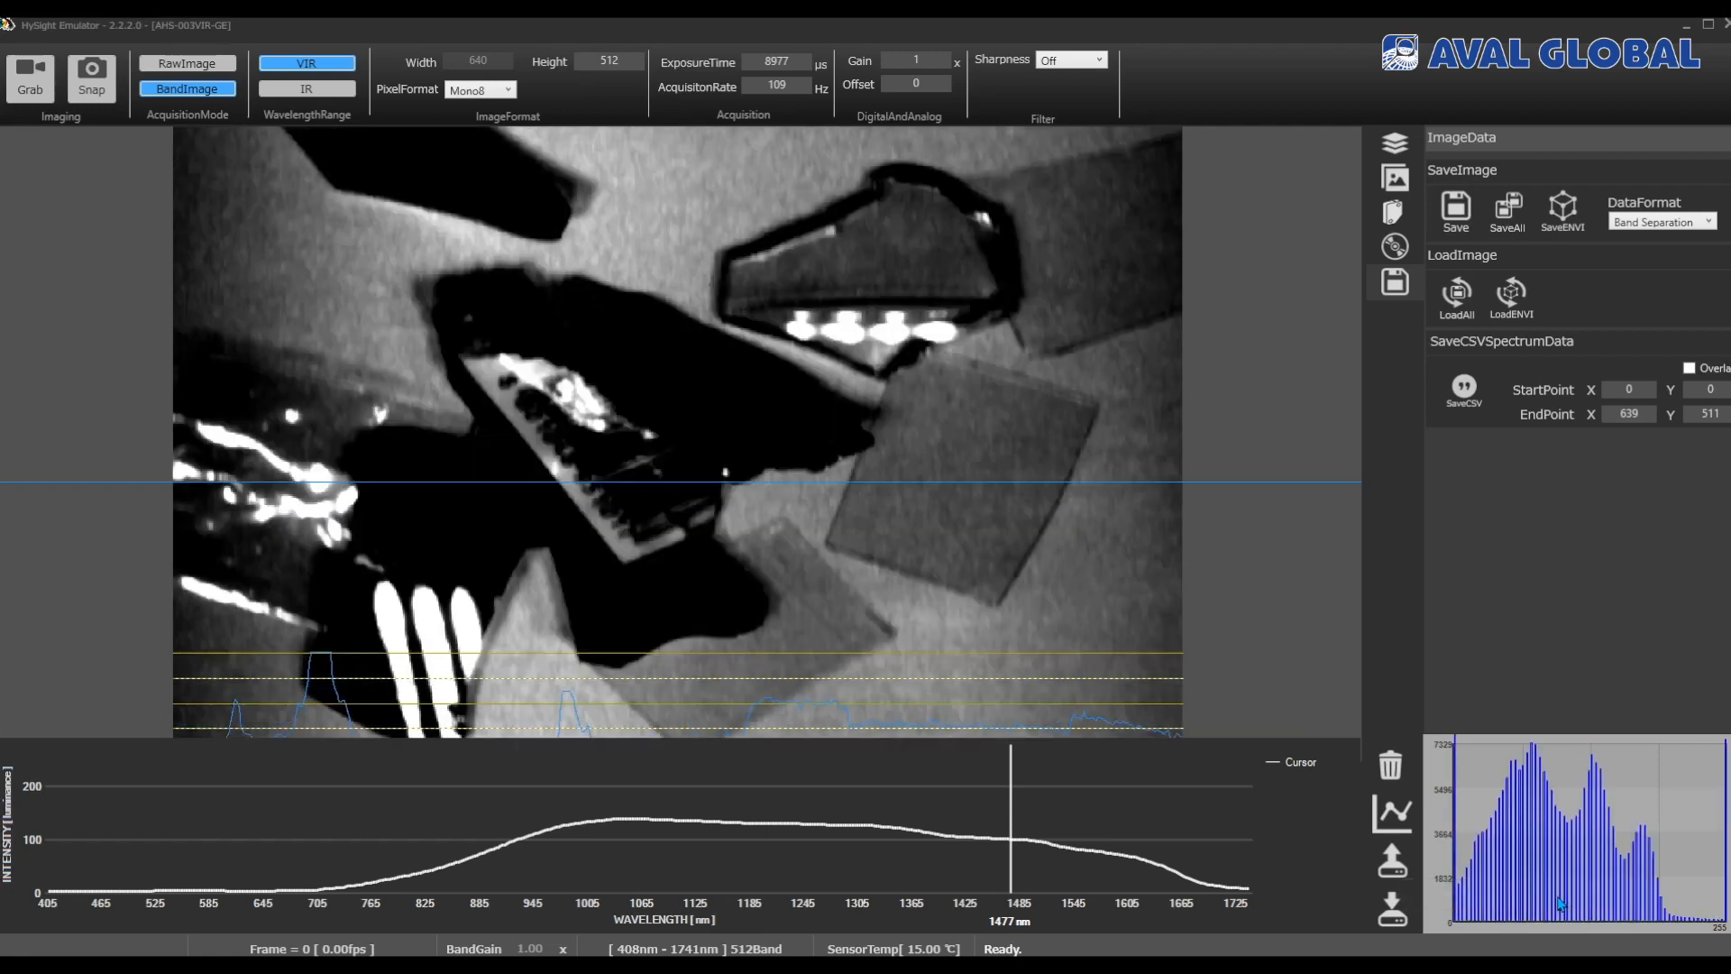